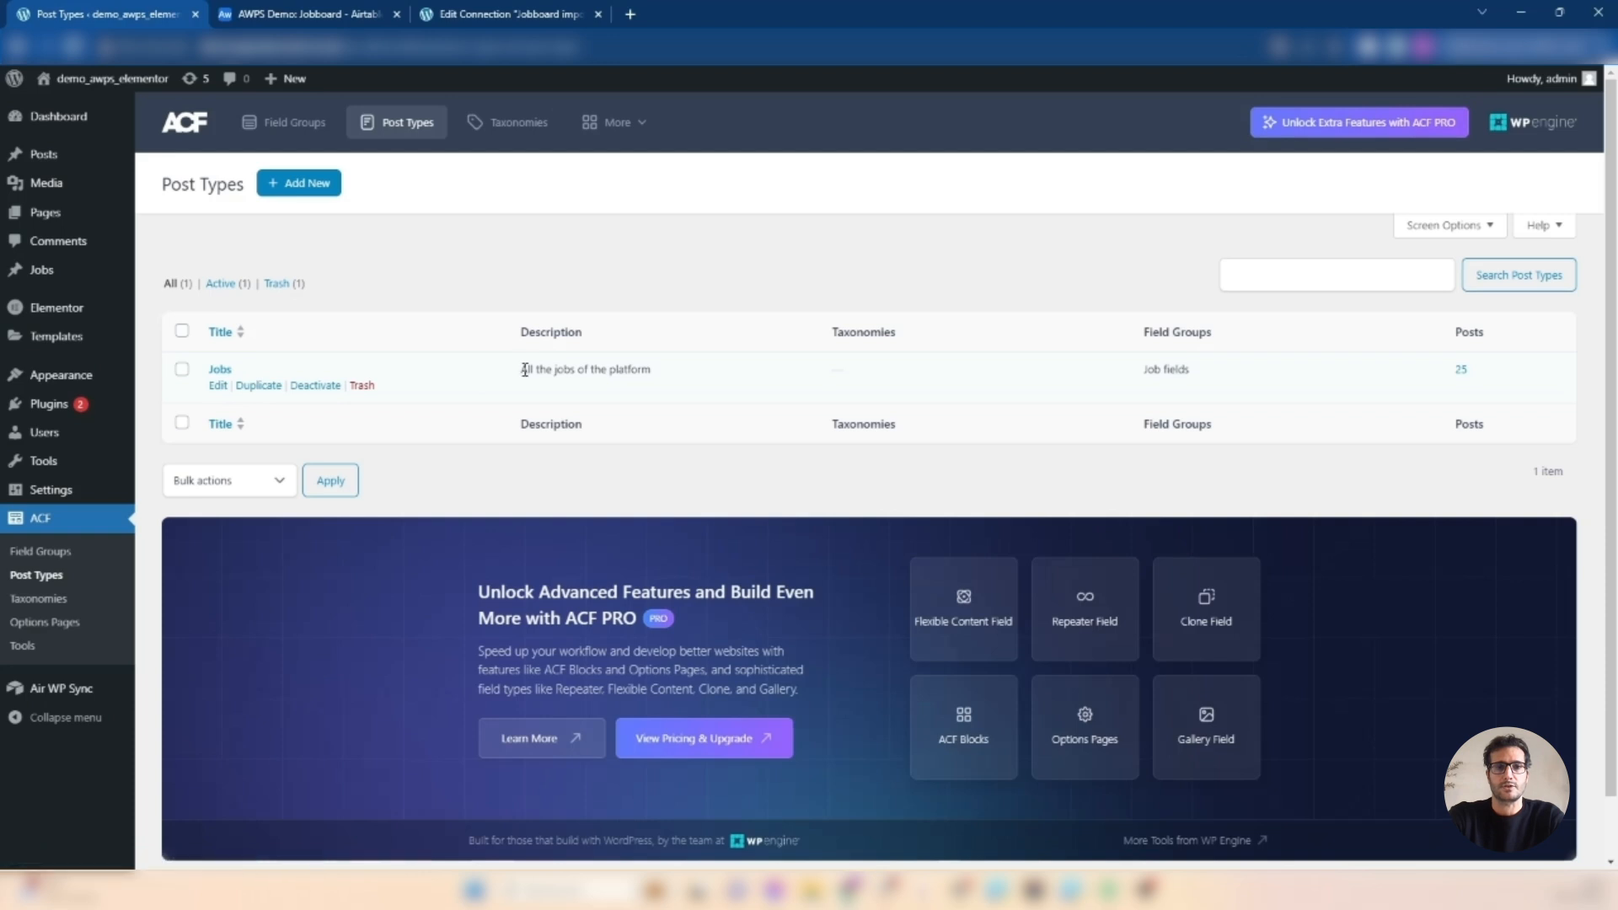
- Review the fields of the ACF field group "Job fields" and compare them with the Airtable Jobboard table
left_click(659, 376)
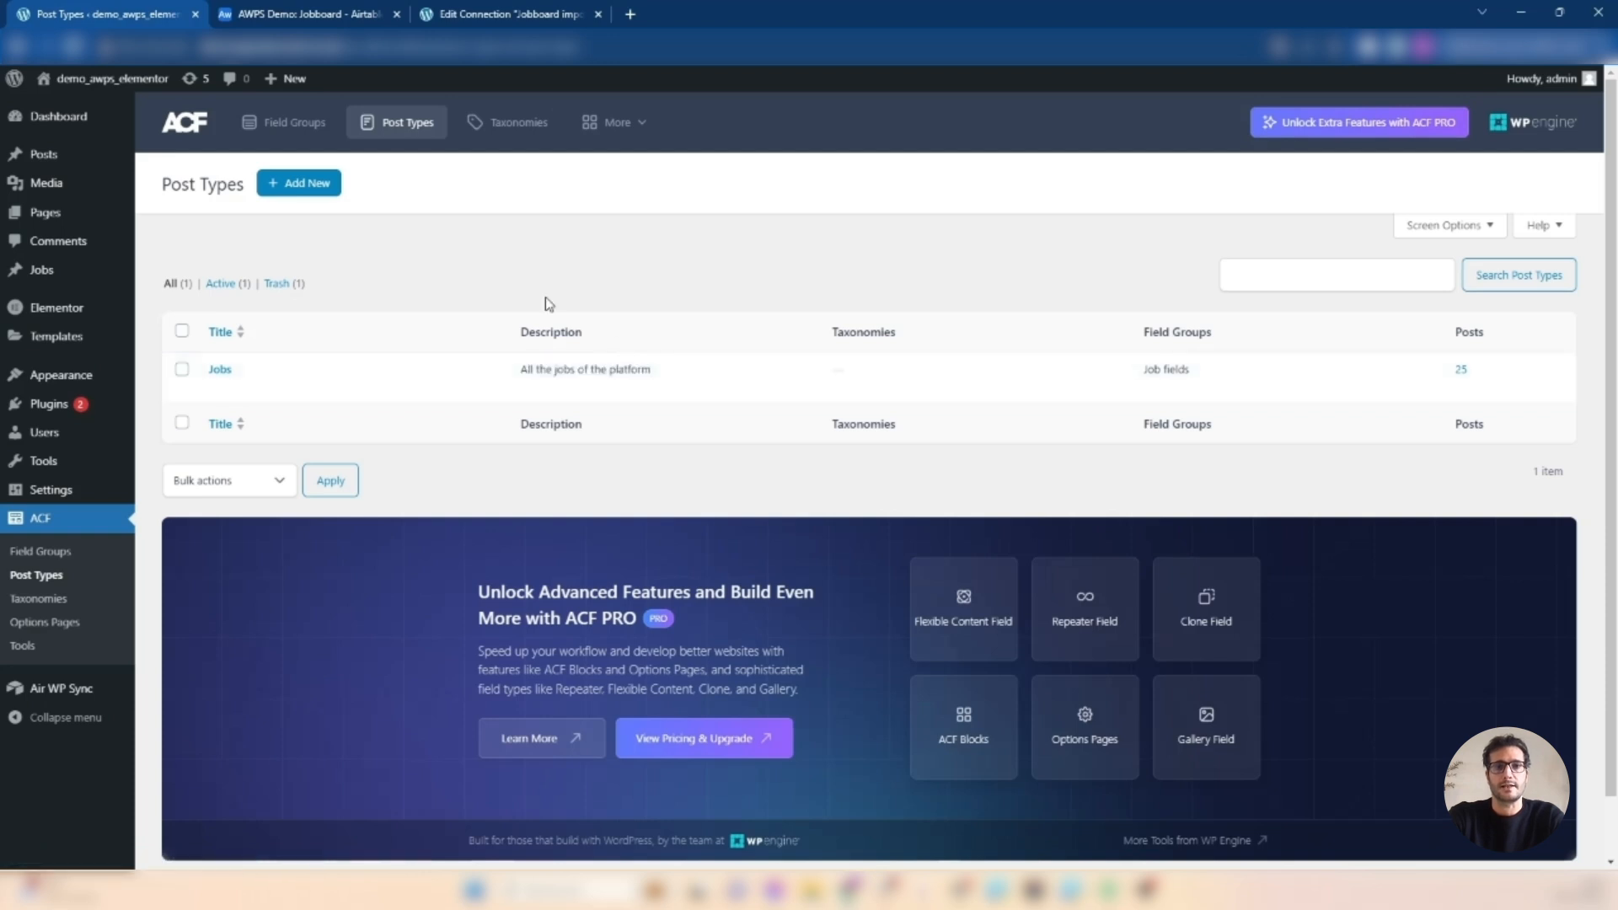
left_click(286, 127)
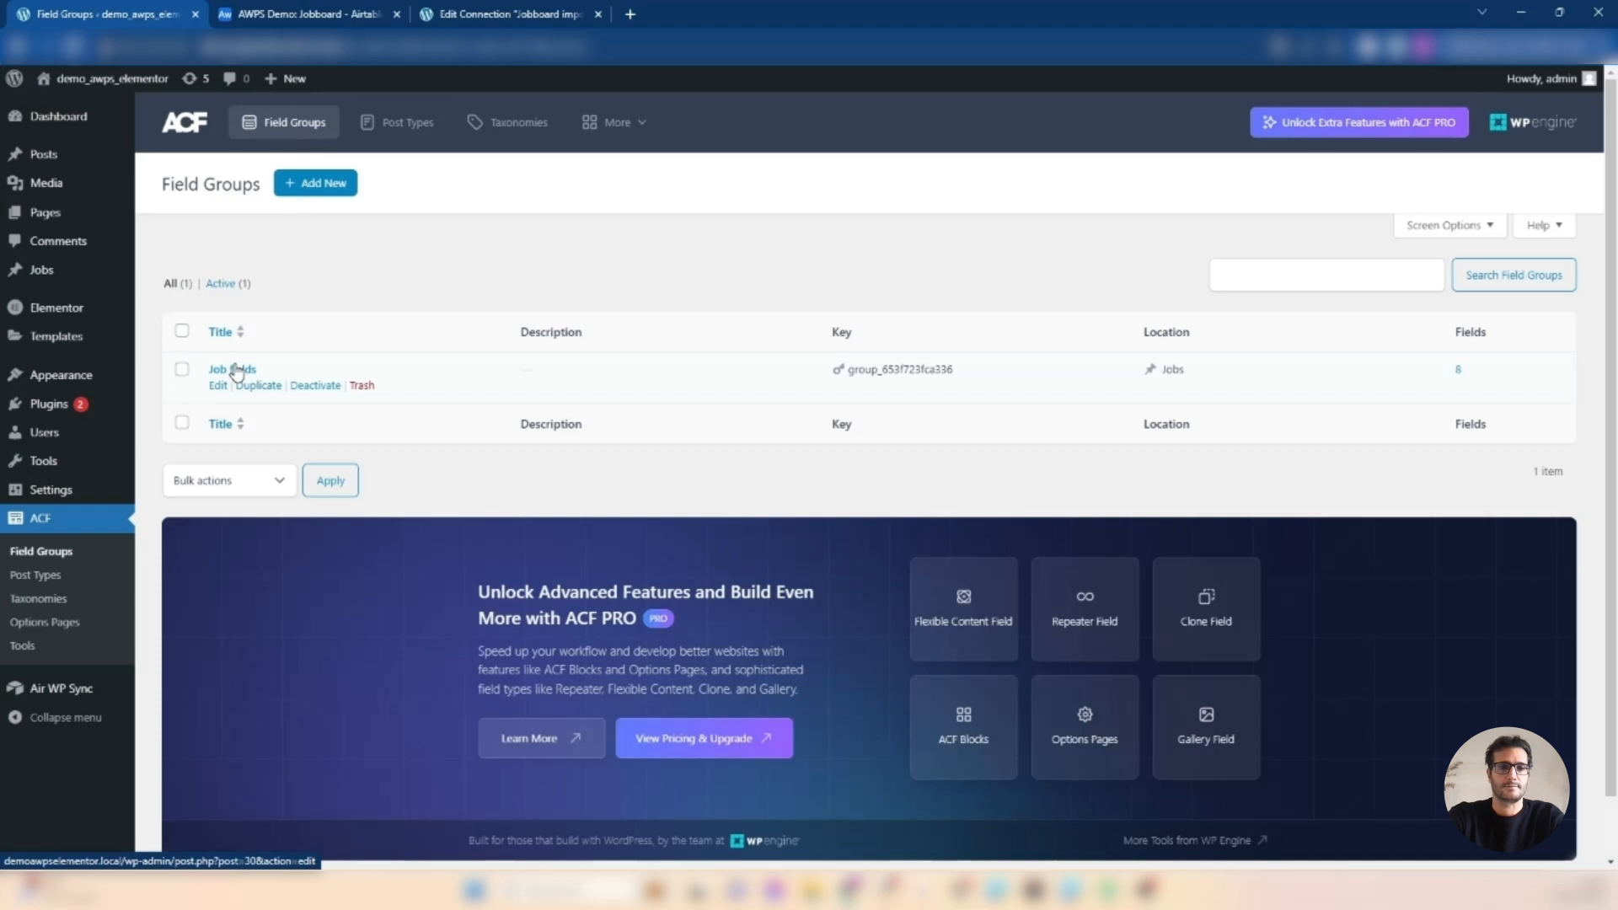
left_click(236, 370)
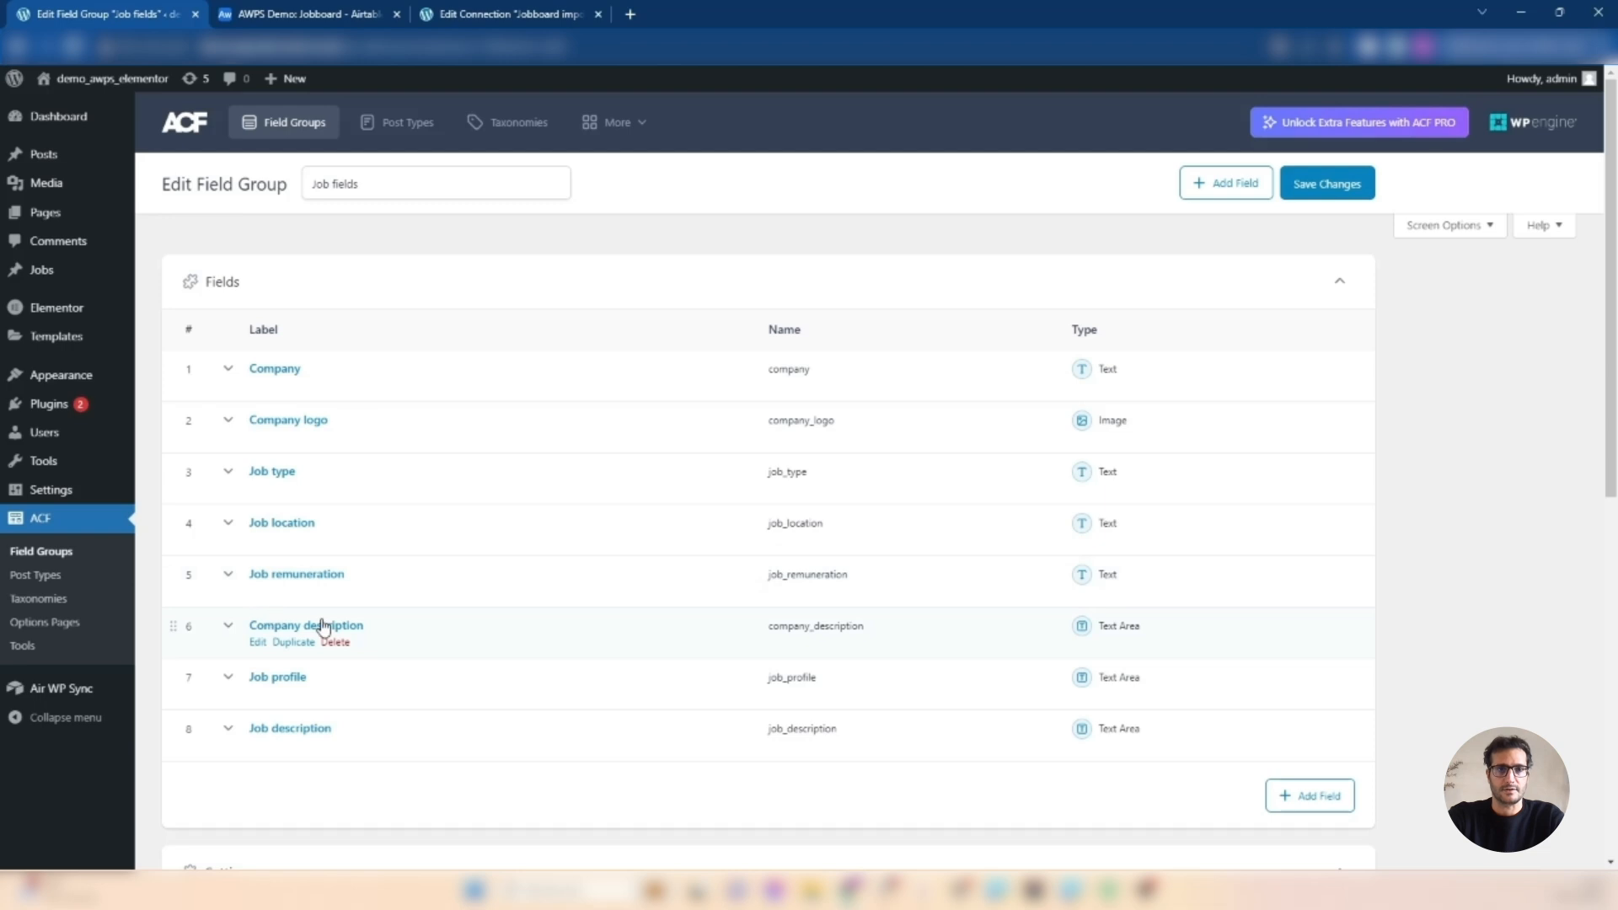
left_click(304, 12)
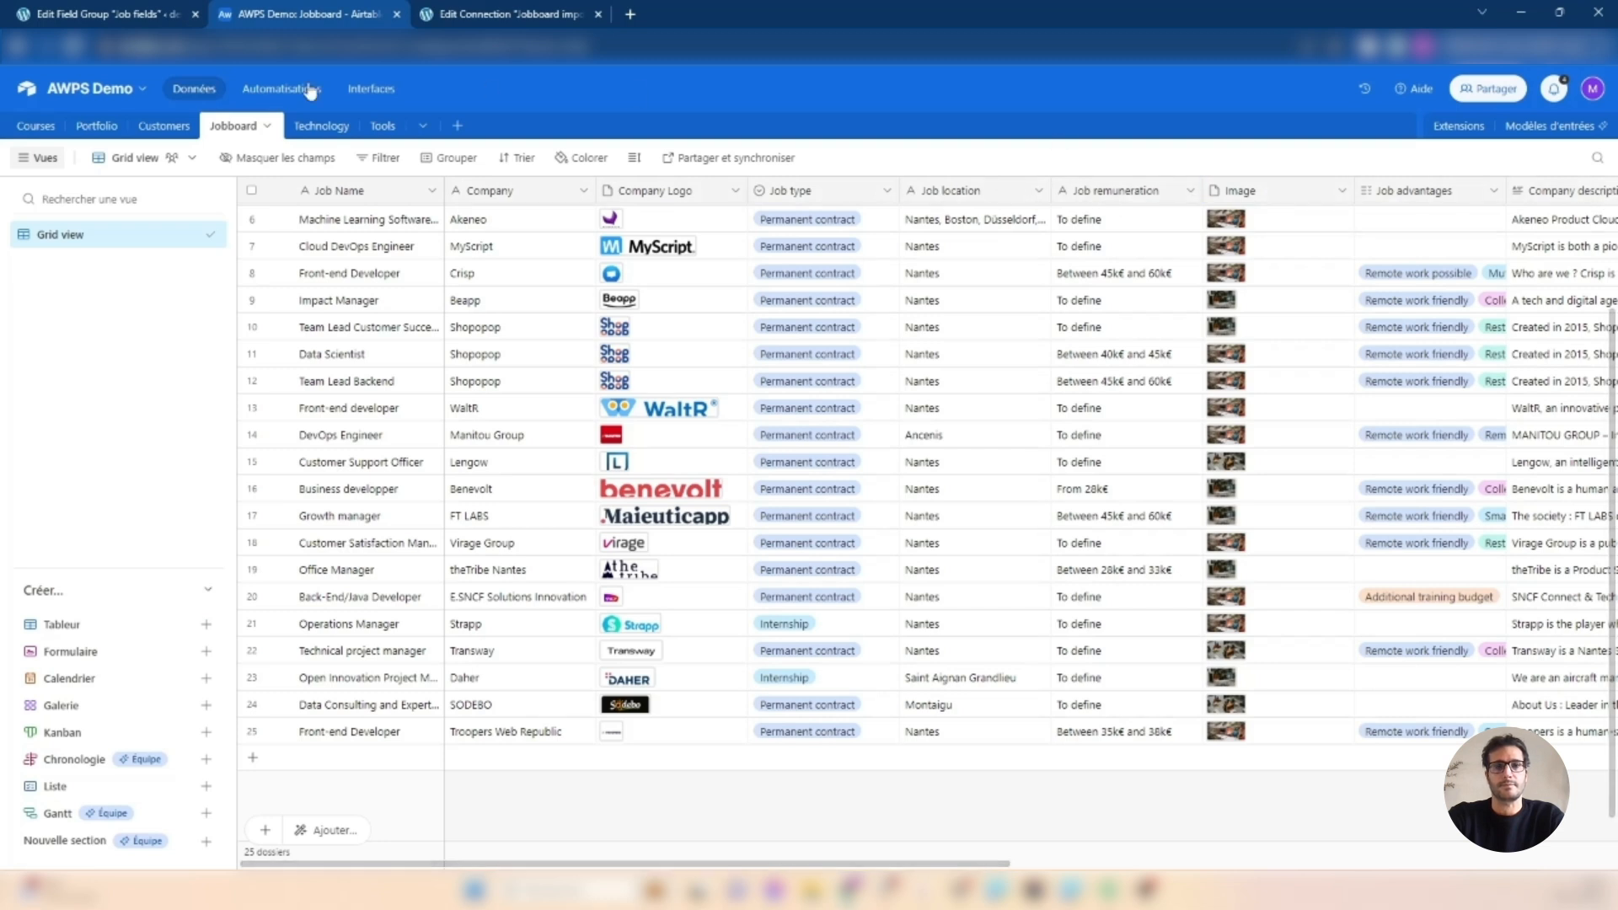
- Open the Air WP Sync connection "Jobboard import" and compare its base and table settings with the Airtable base
left_click(82, 12)
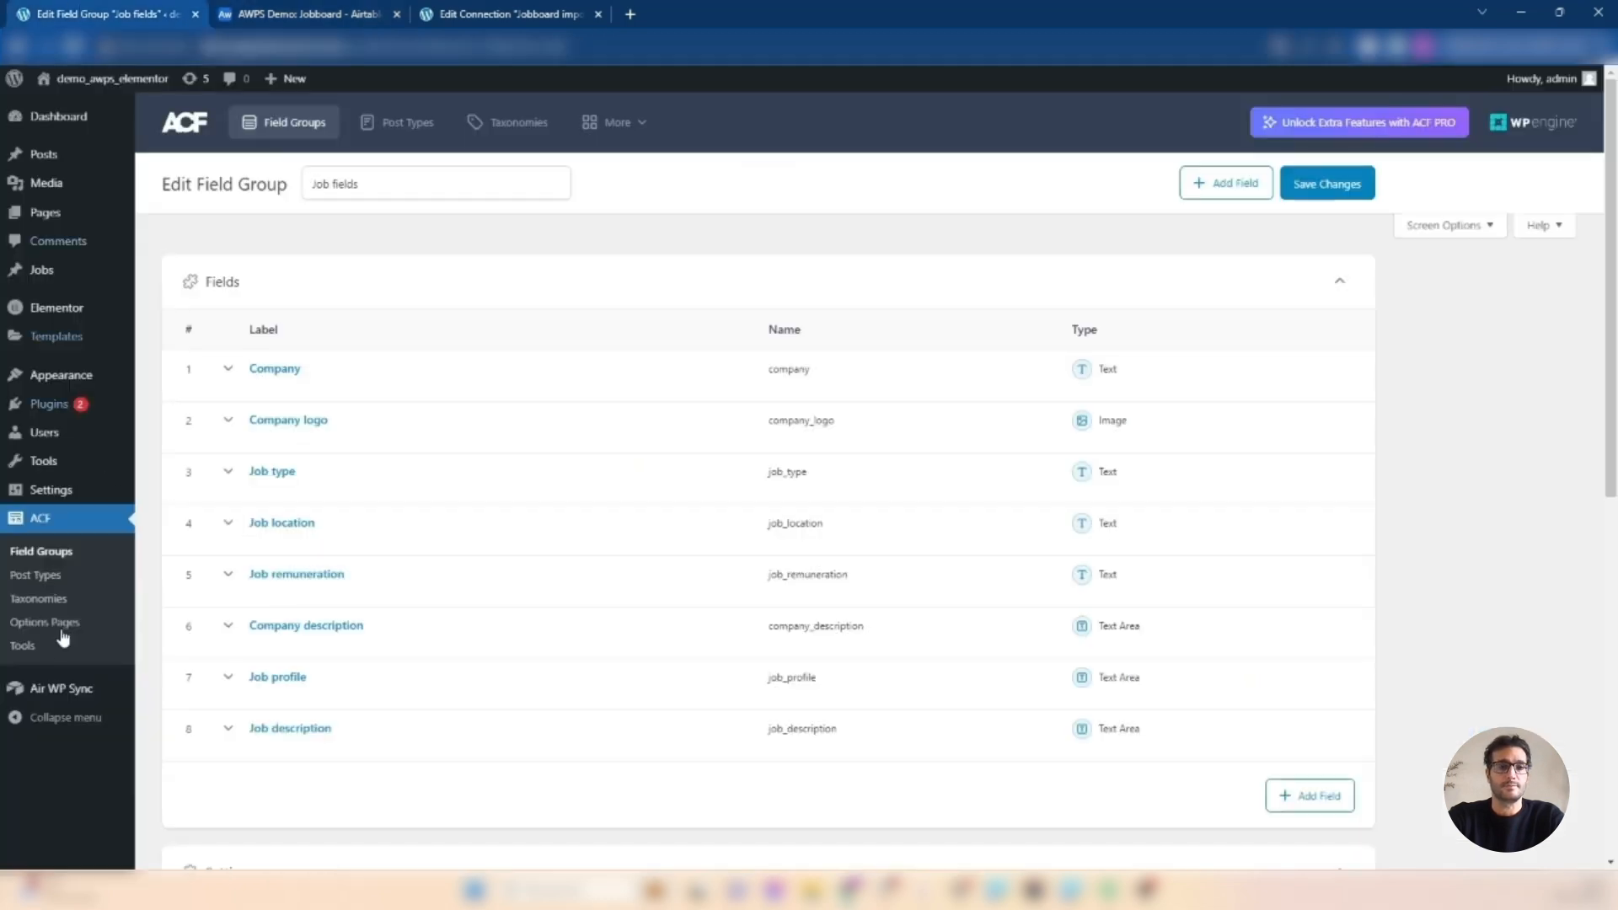
left_click(57, 690)
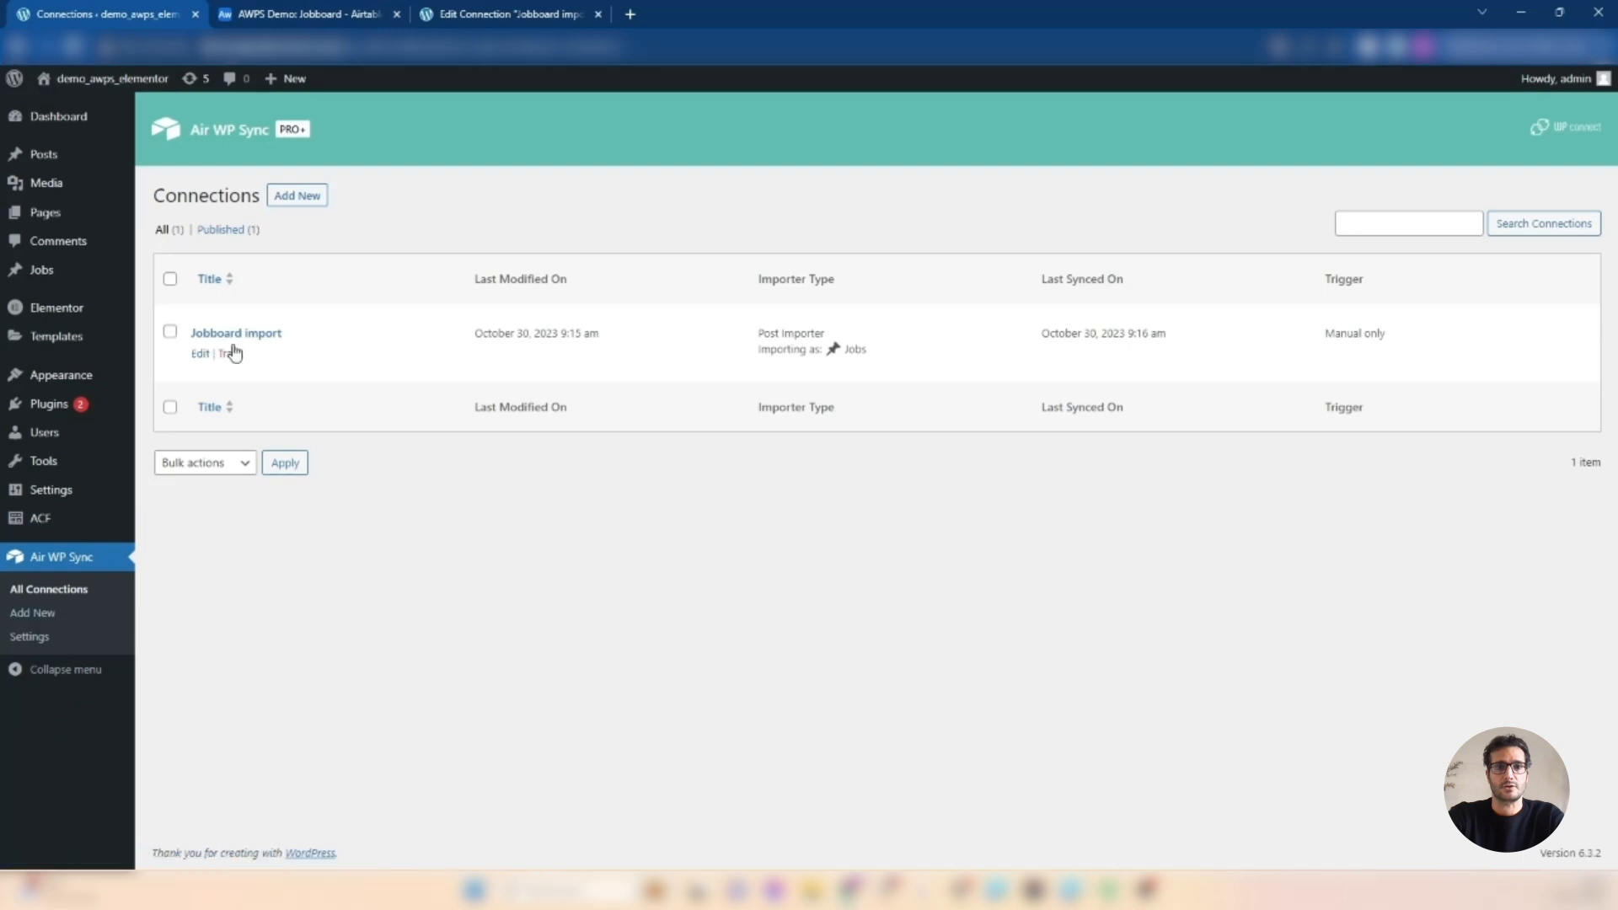
left_click(243, 335)
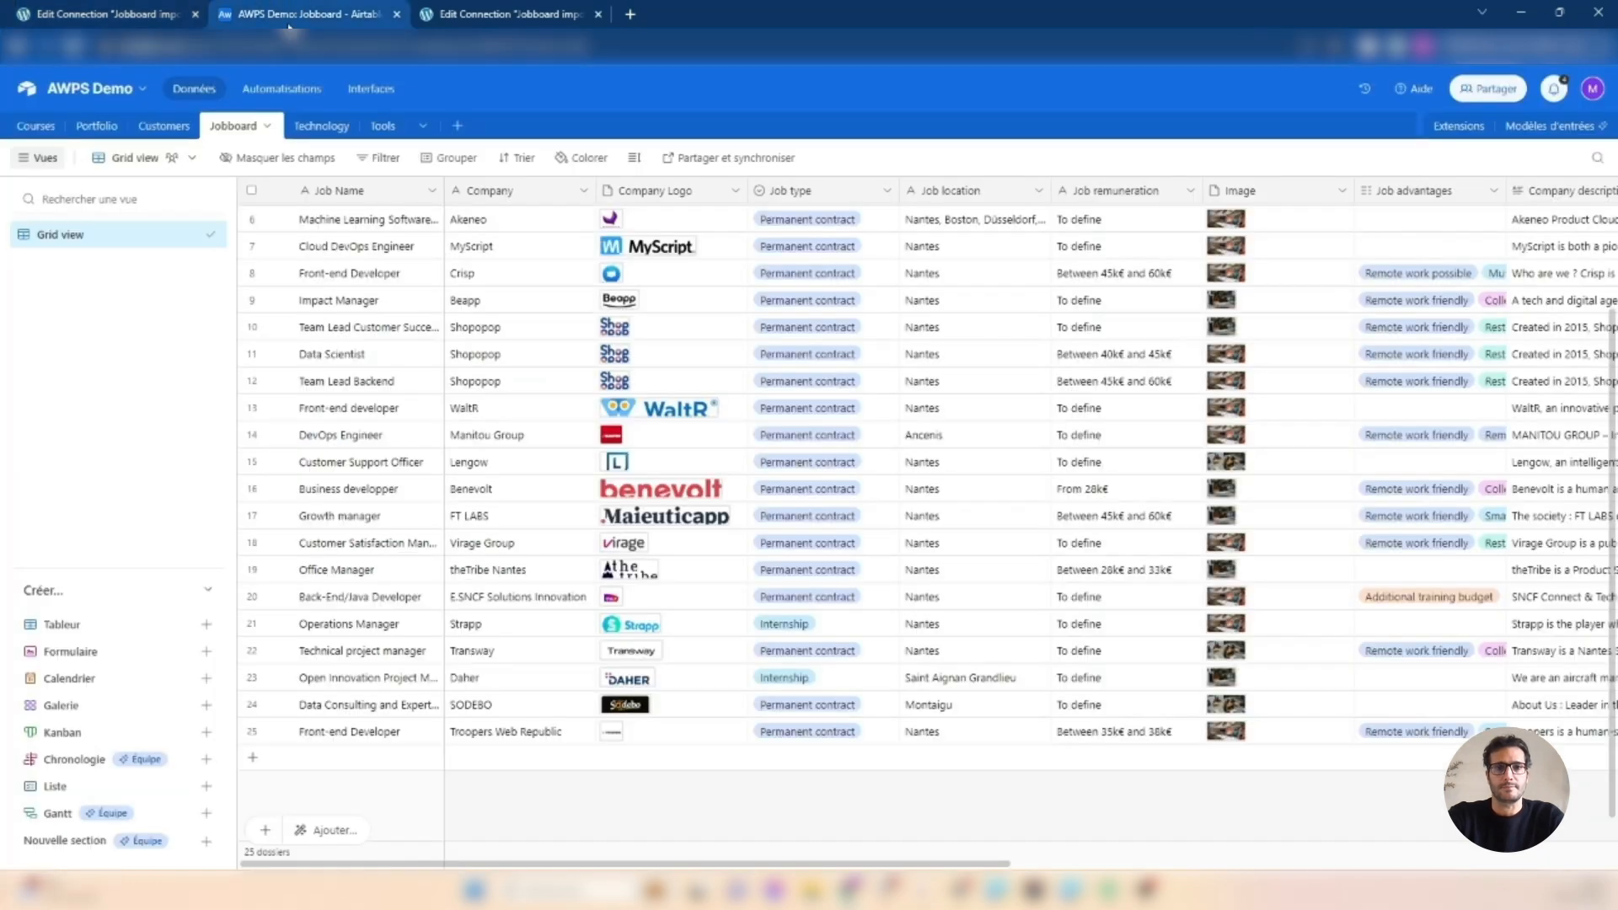
left_click(297, 14)
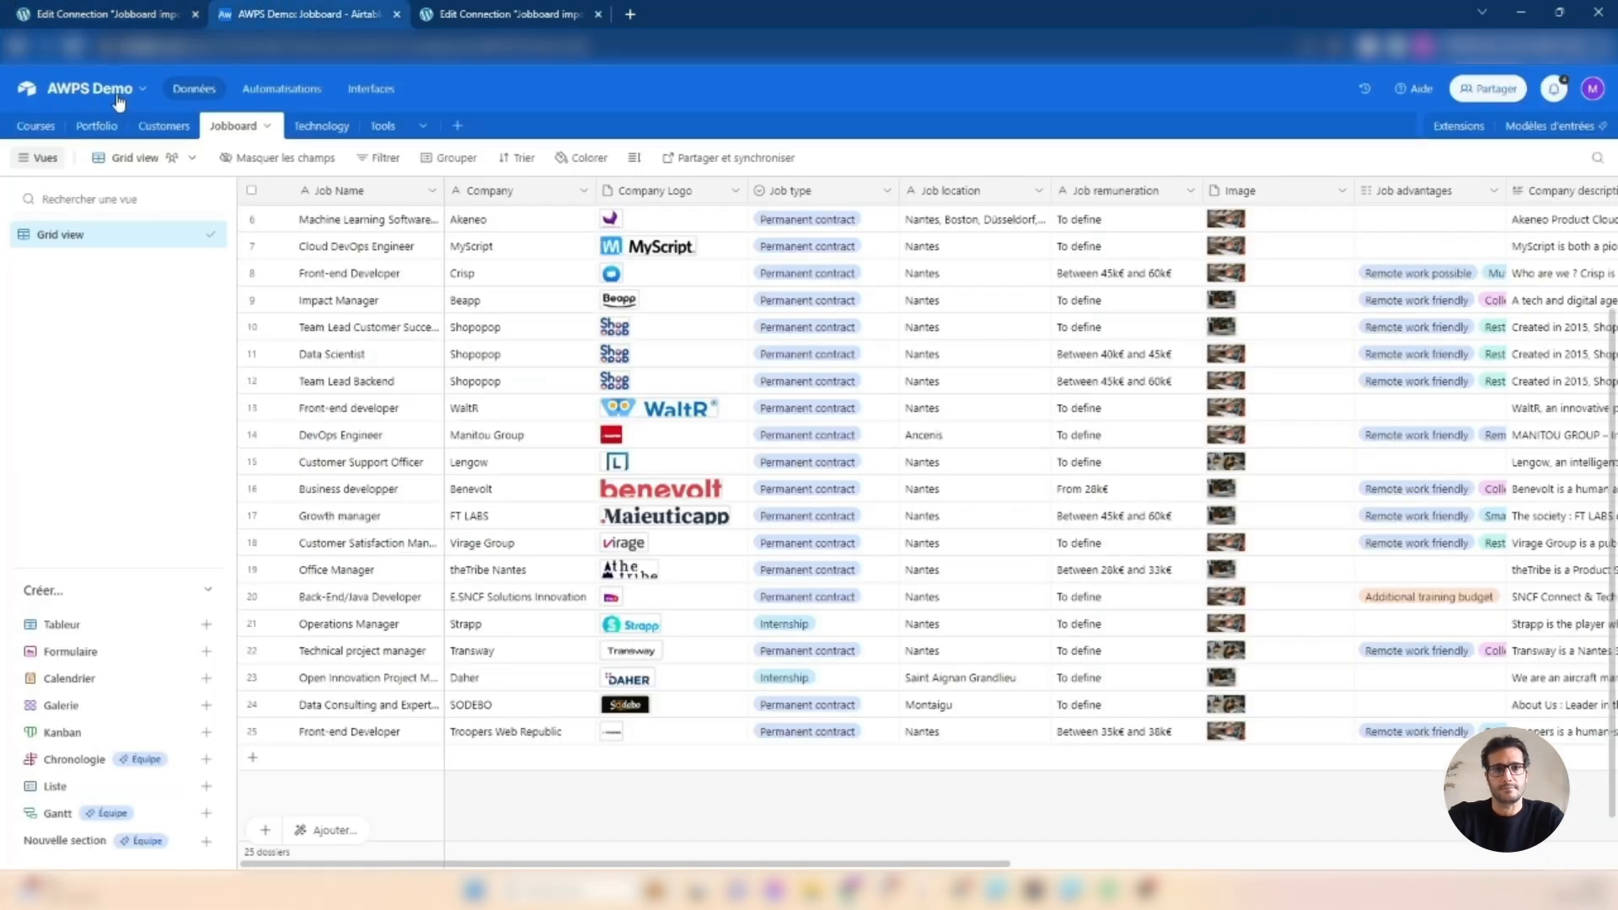
left_click(108, 10)
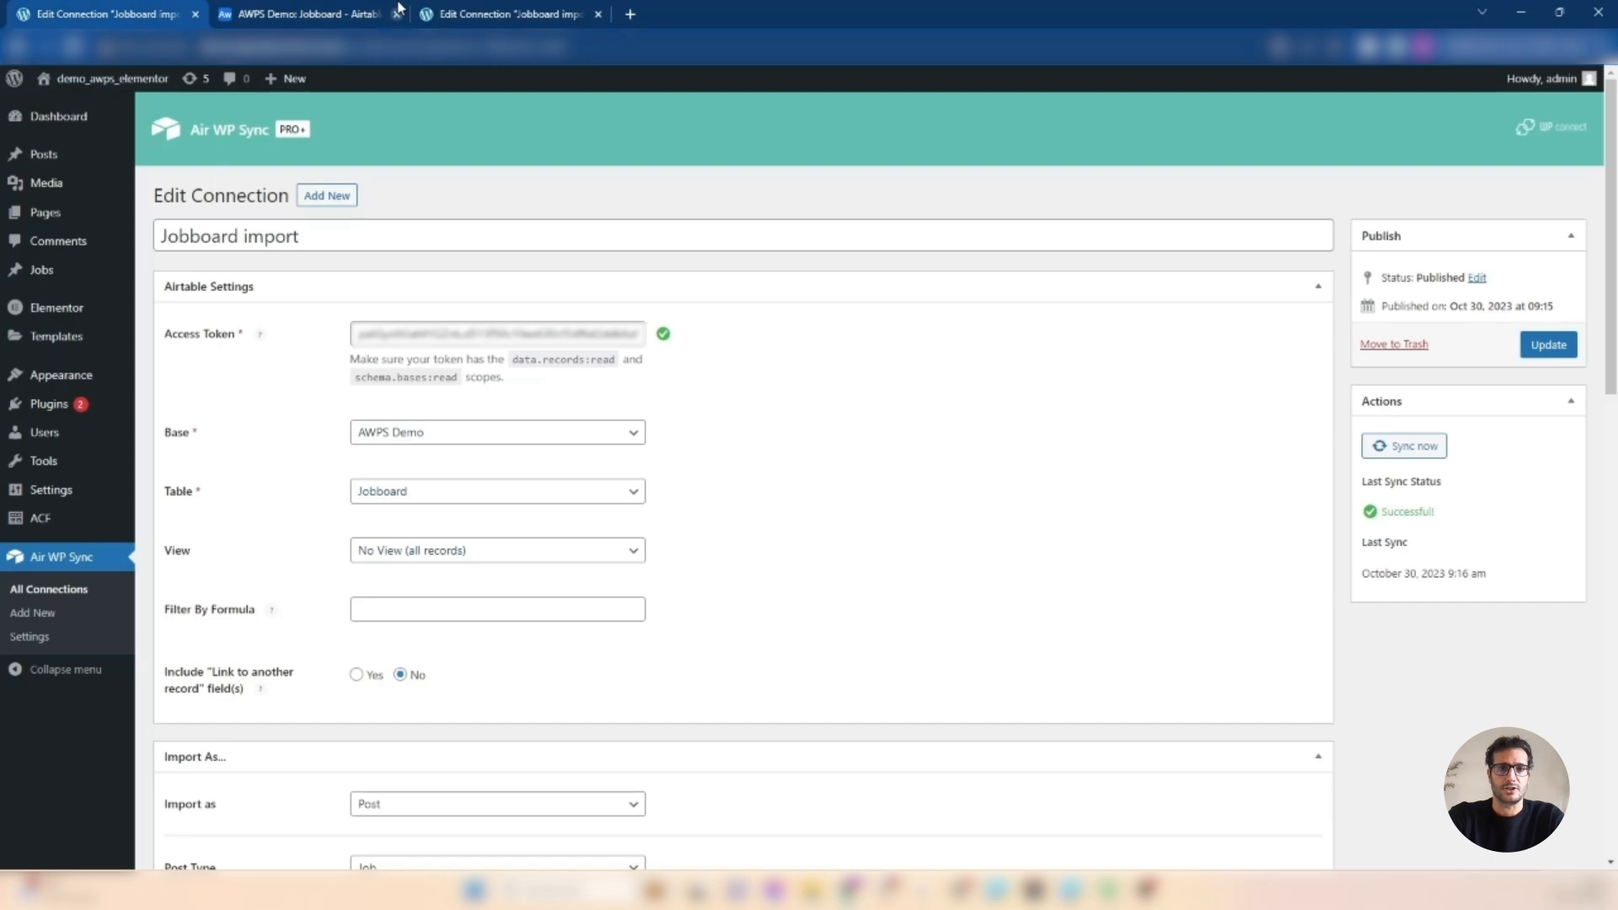
left_click(330, 12)
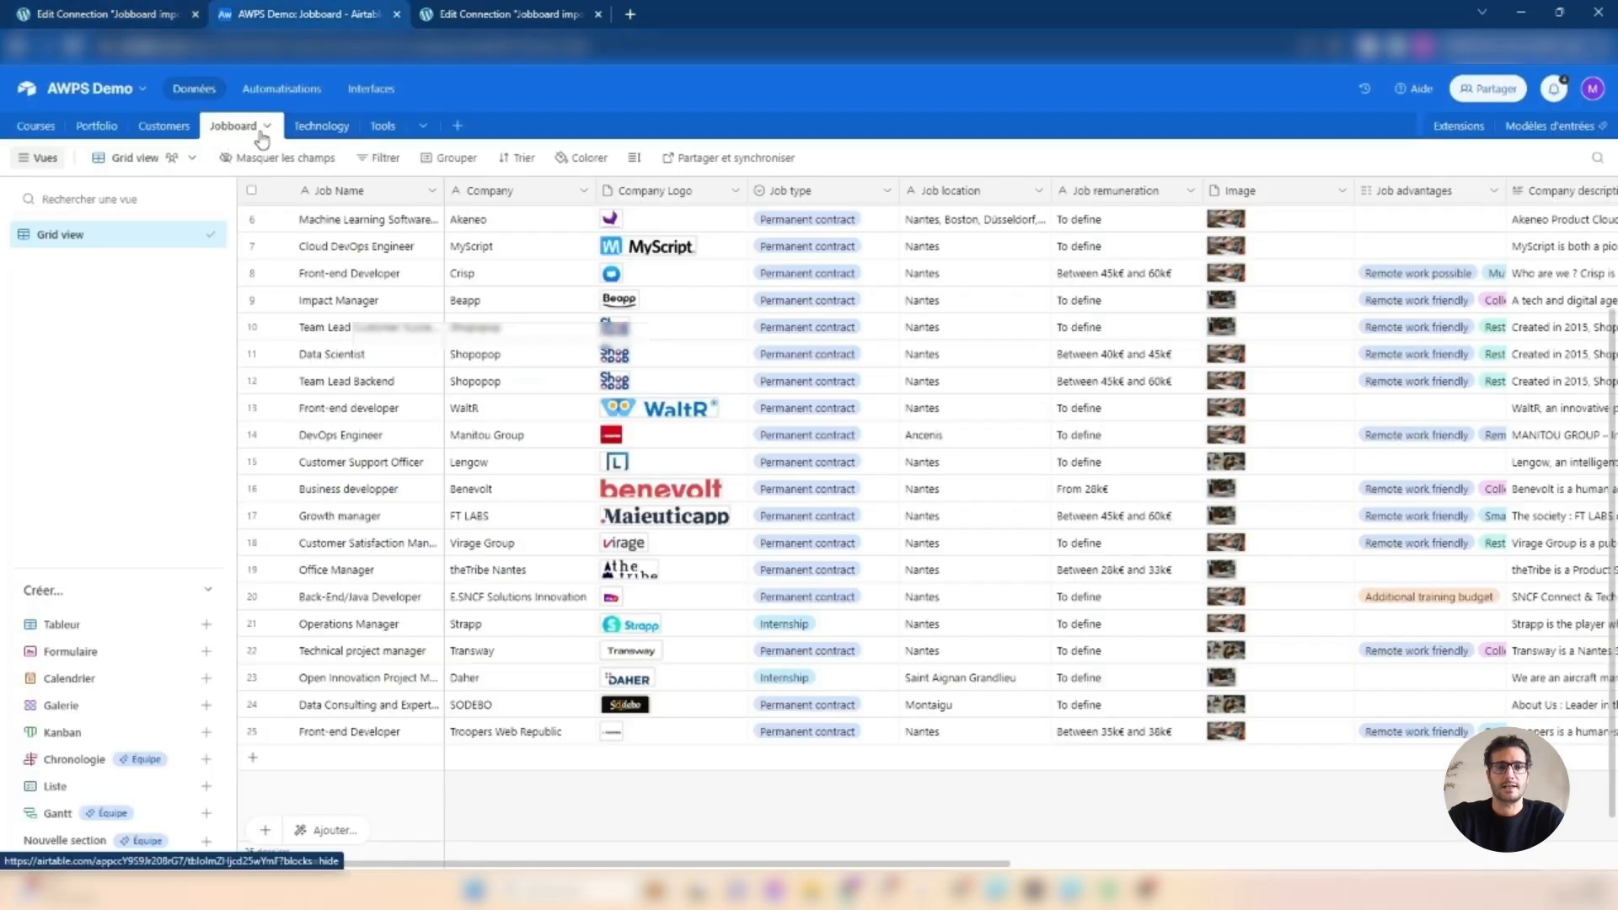
left_click(122, 16)
- Examine the connection's post type choices and field mapping, comparing the mapped fields with the Airtable columns
scroll(810, 552, "down", 3)
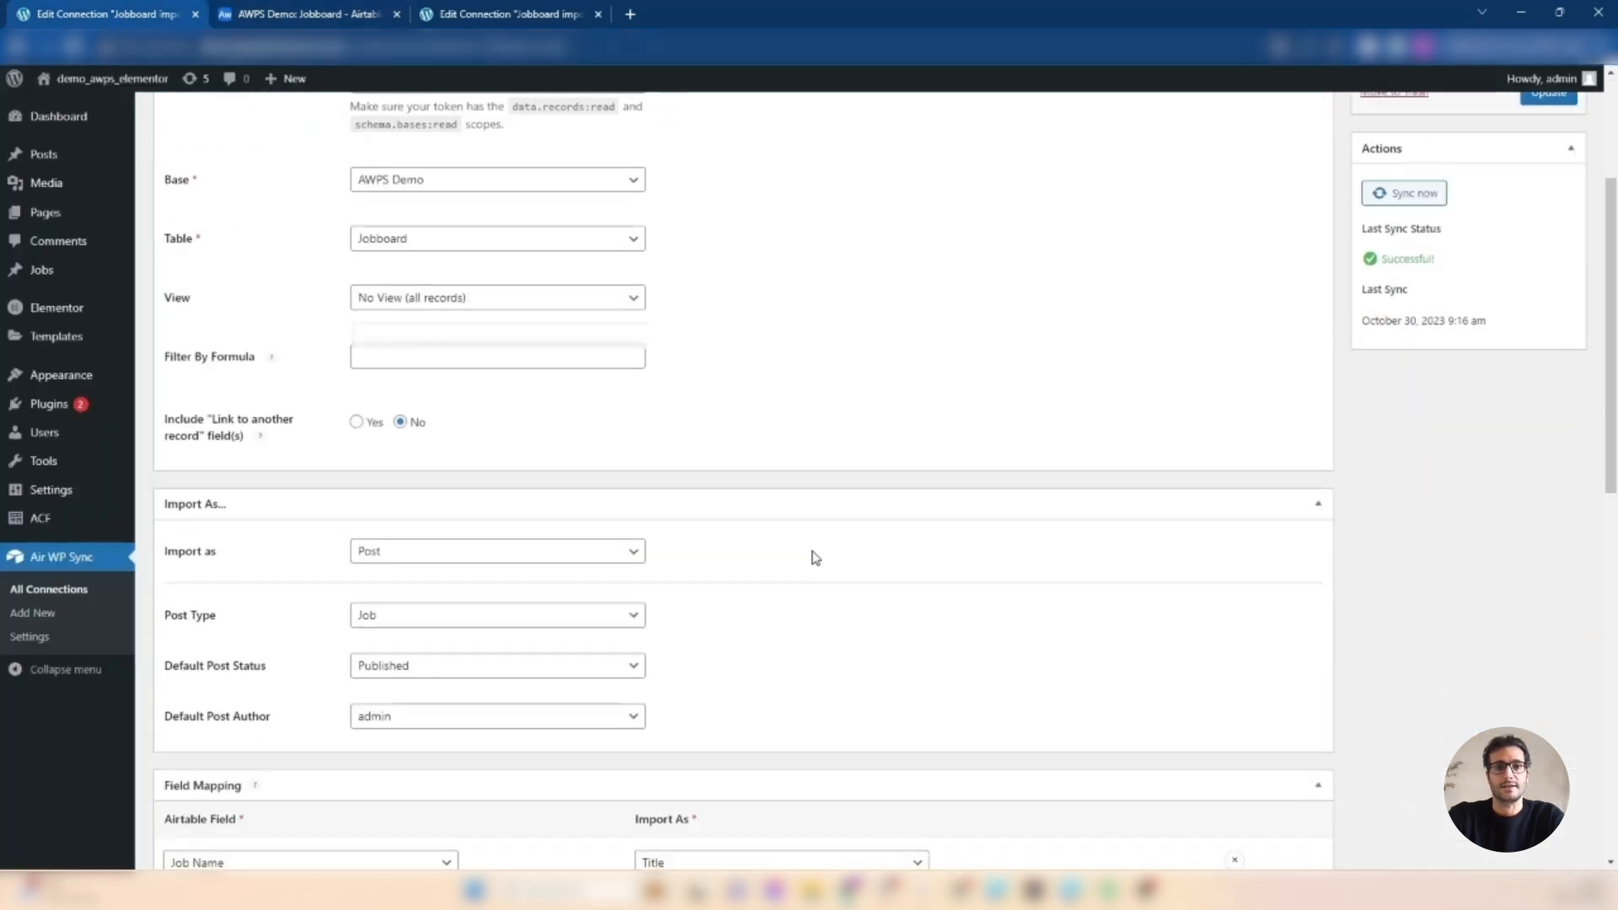
left_click(498, 615)
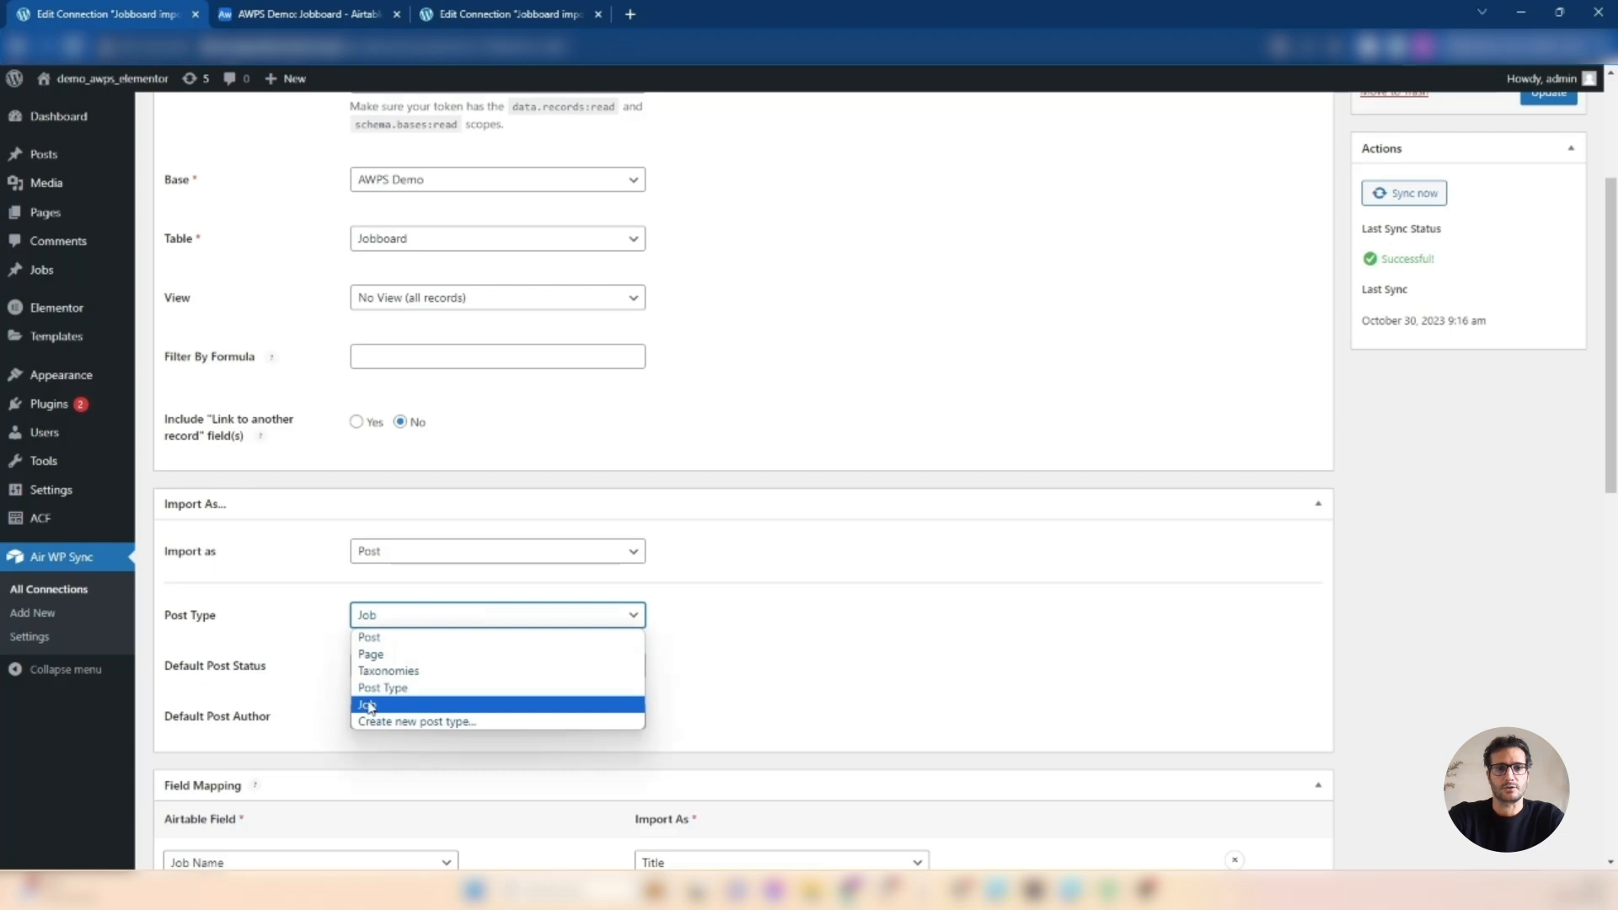
left_click(782, 630)
scroll(843, 615, "down", 3)
scroll(1087, 578, "down", 4)
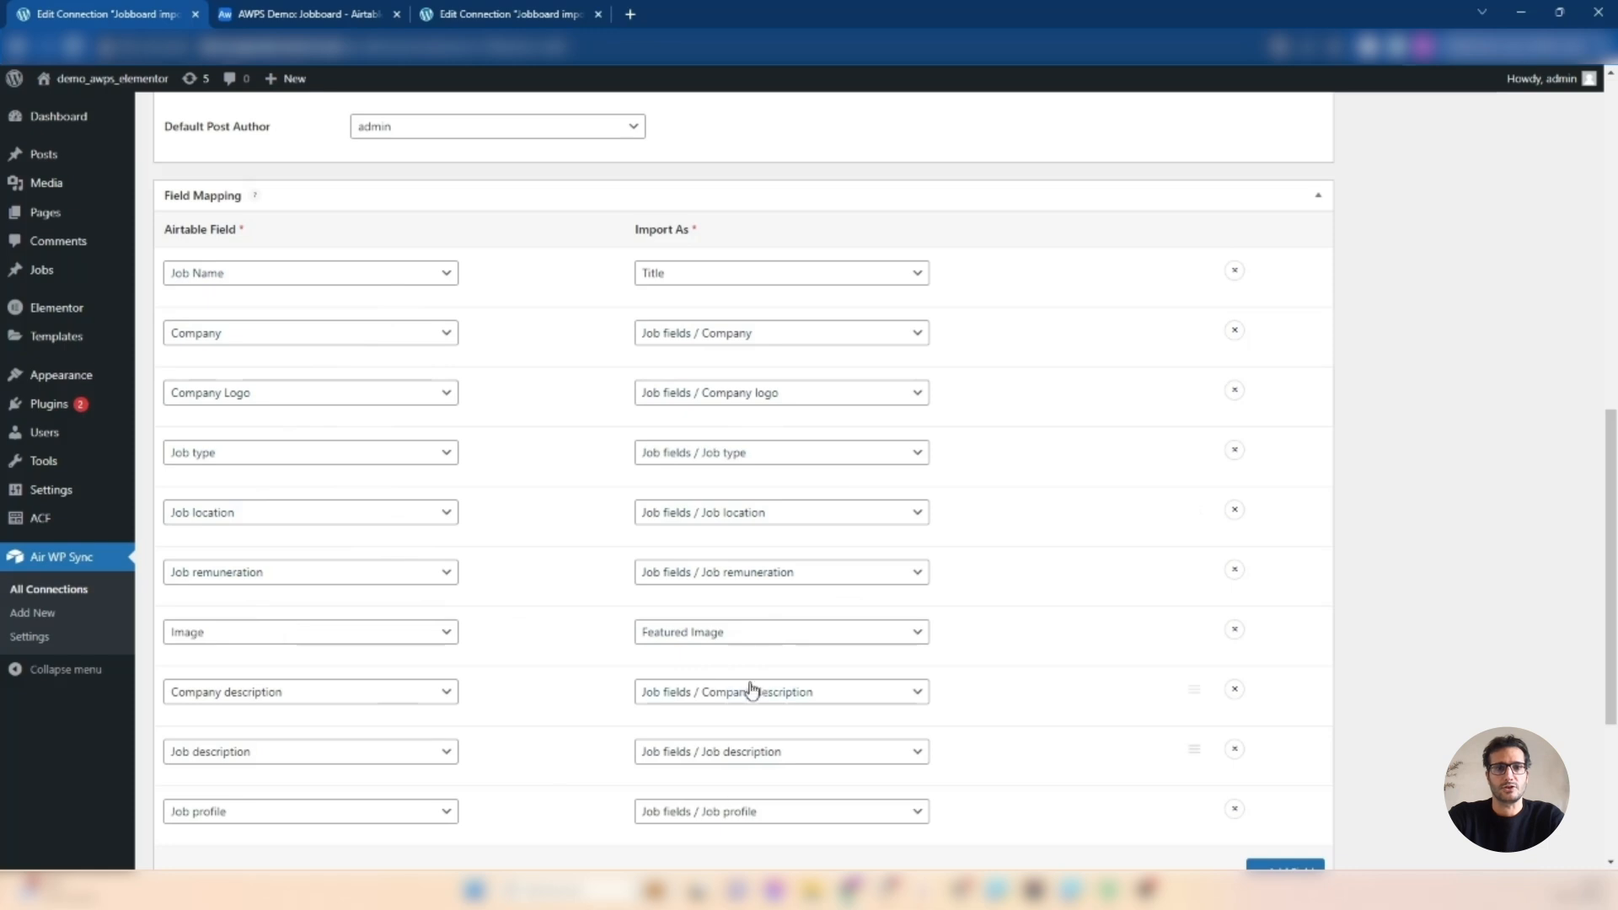
left_click(279, 15)
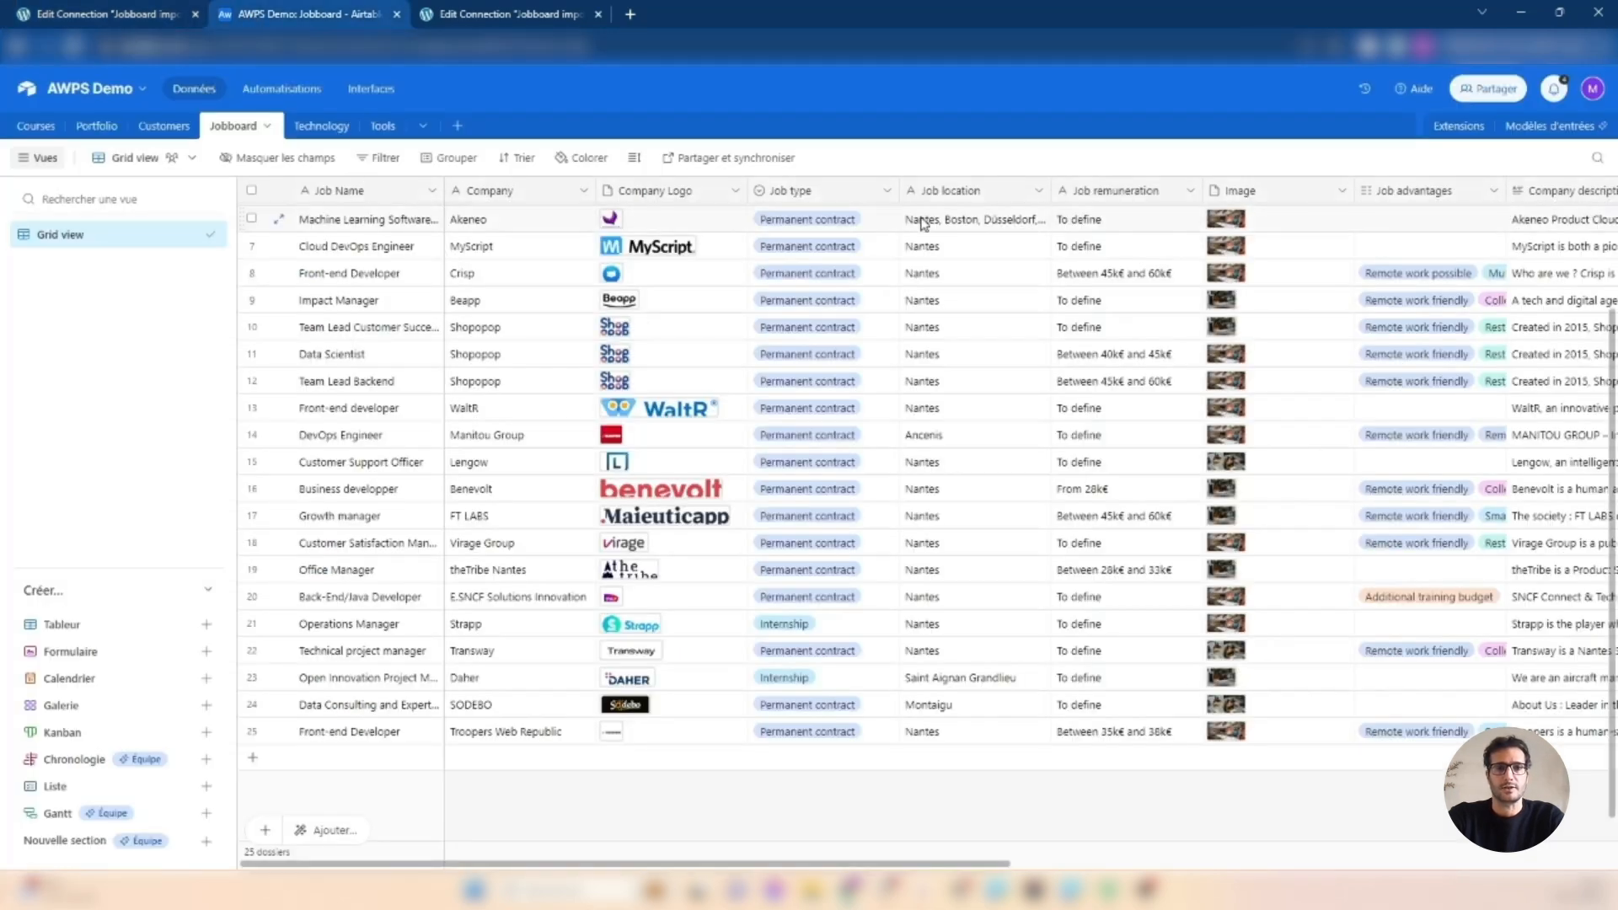
left_click(107, 12)
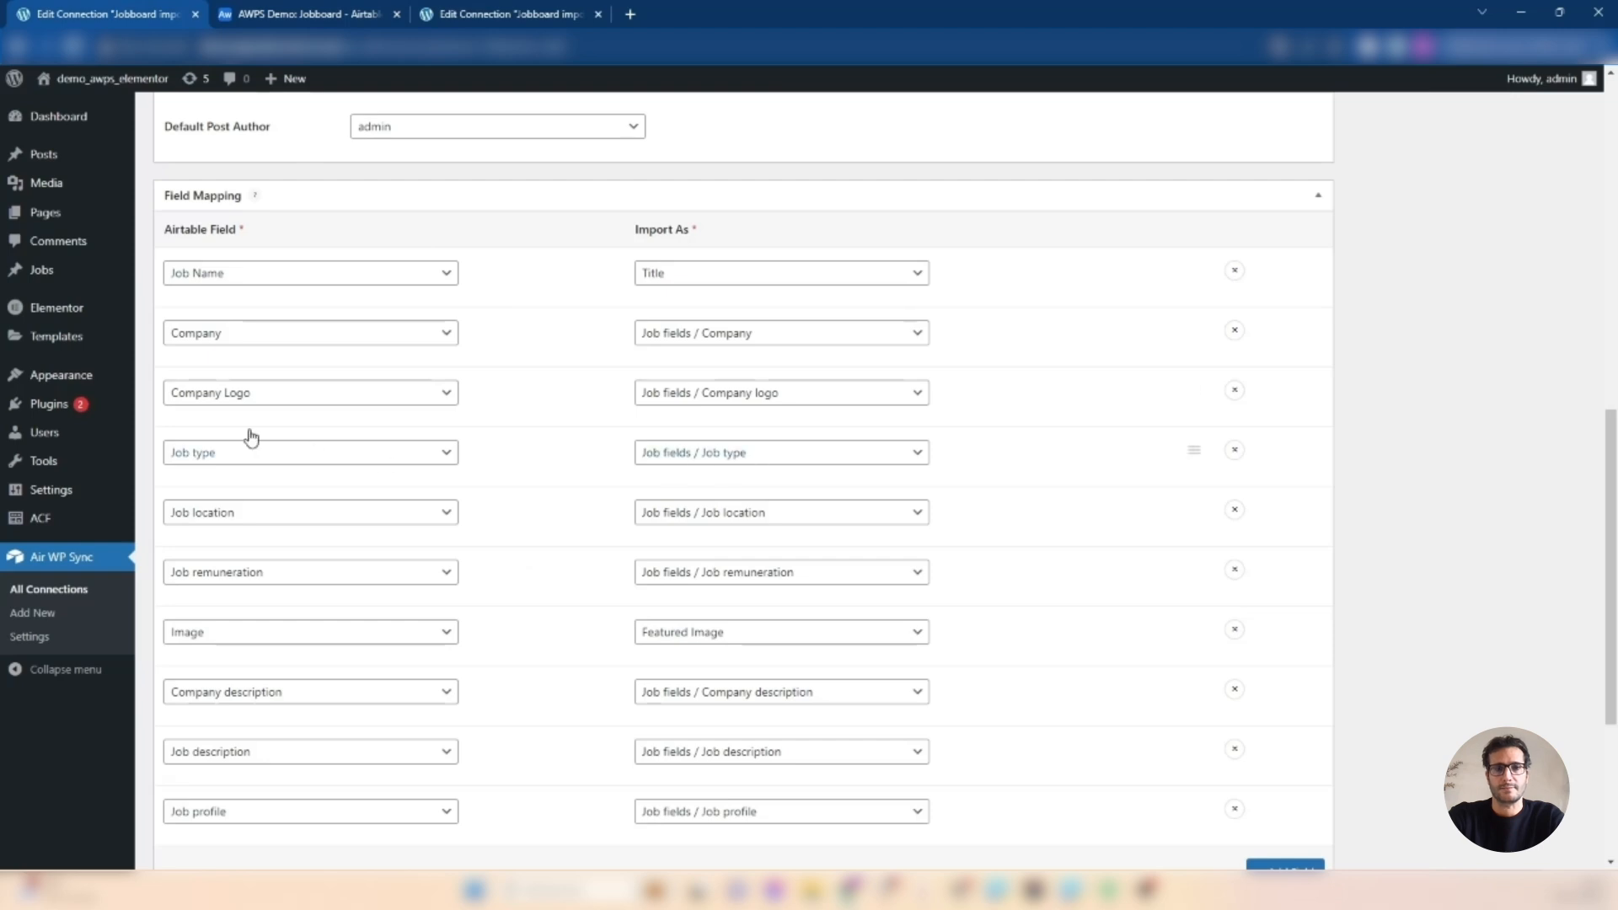
- Create an Elementor Loop Item template named "Jobboard list" with Posts as source type, and dismiss the template library
left_click(63, 339)
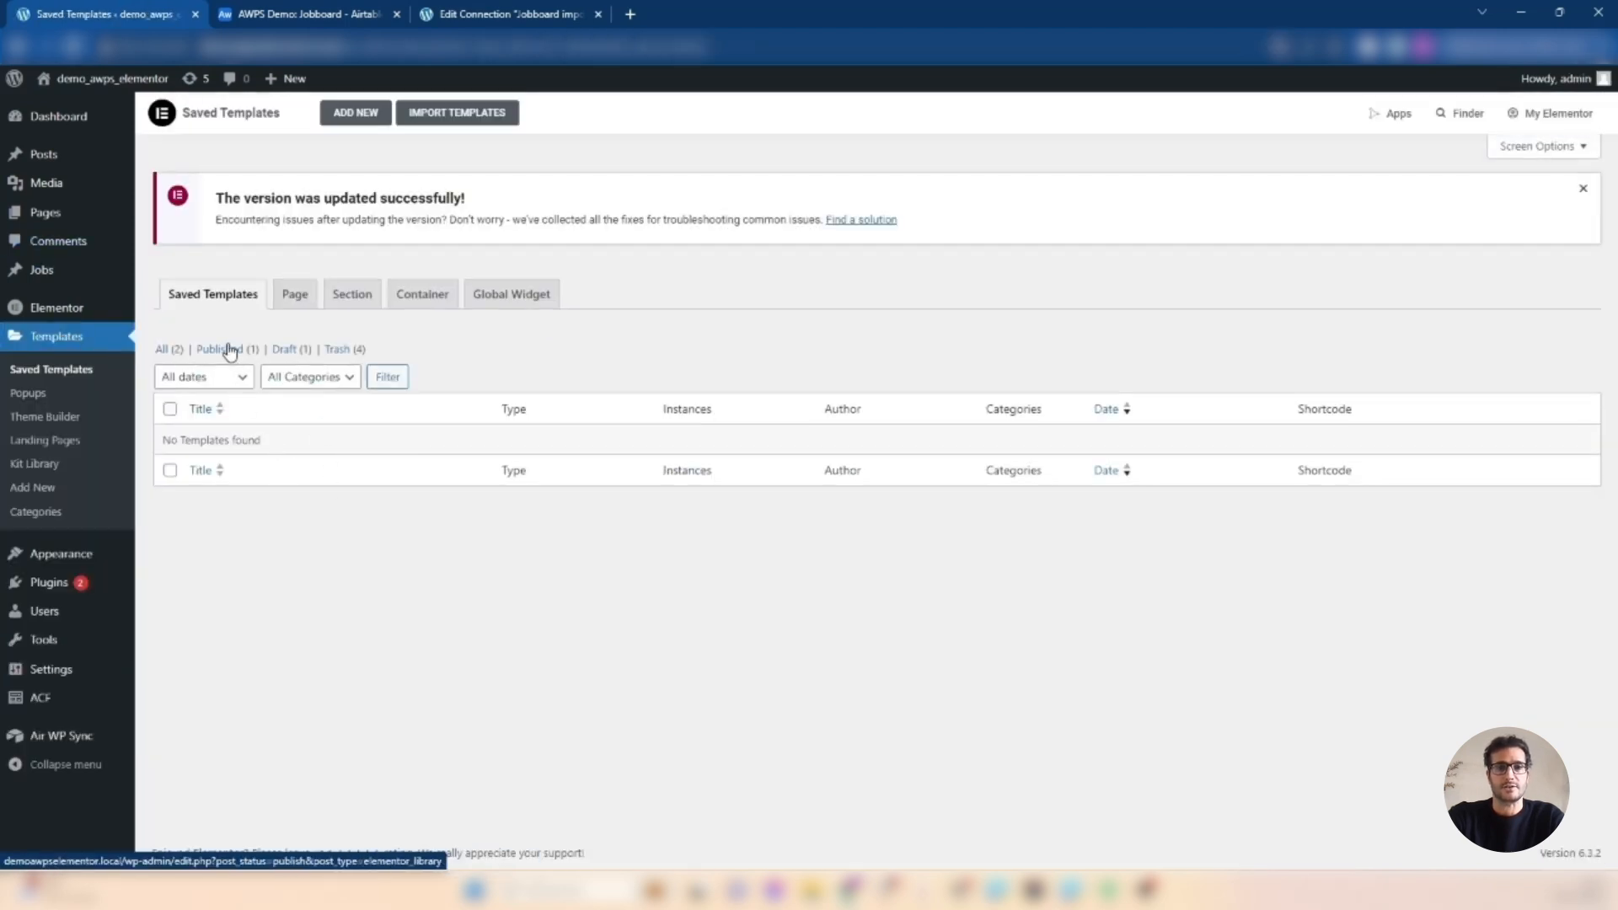
left_click(363, 119)
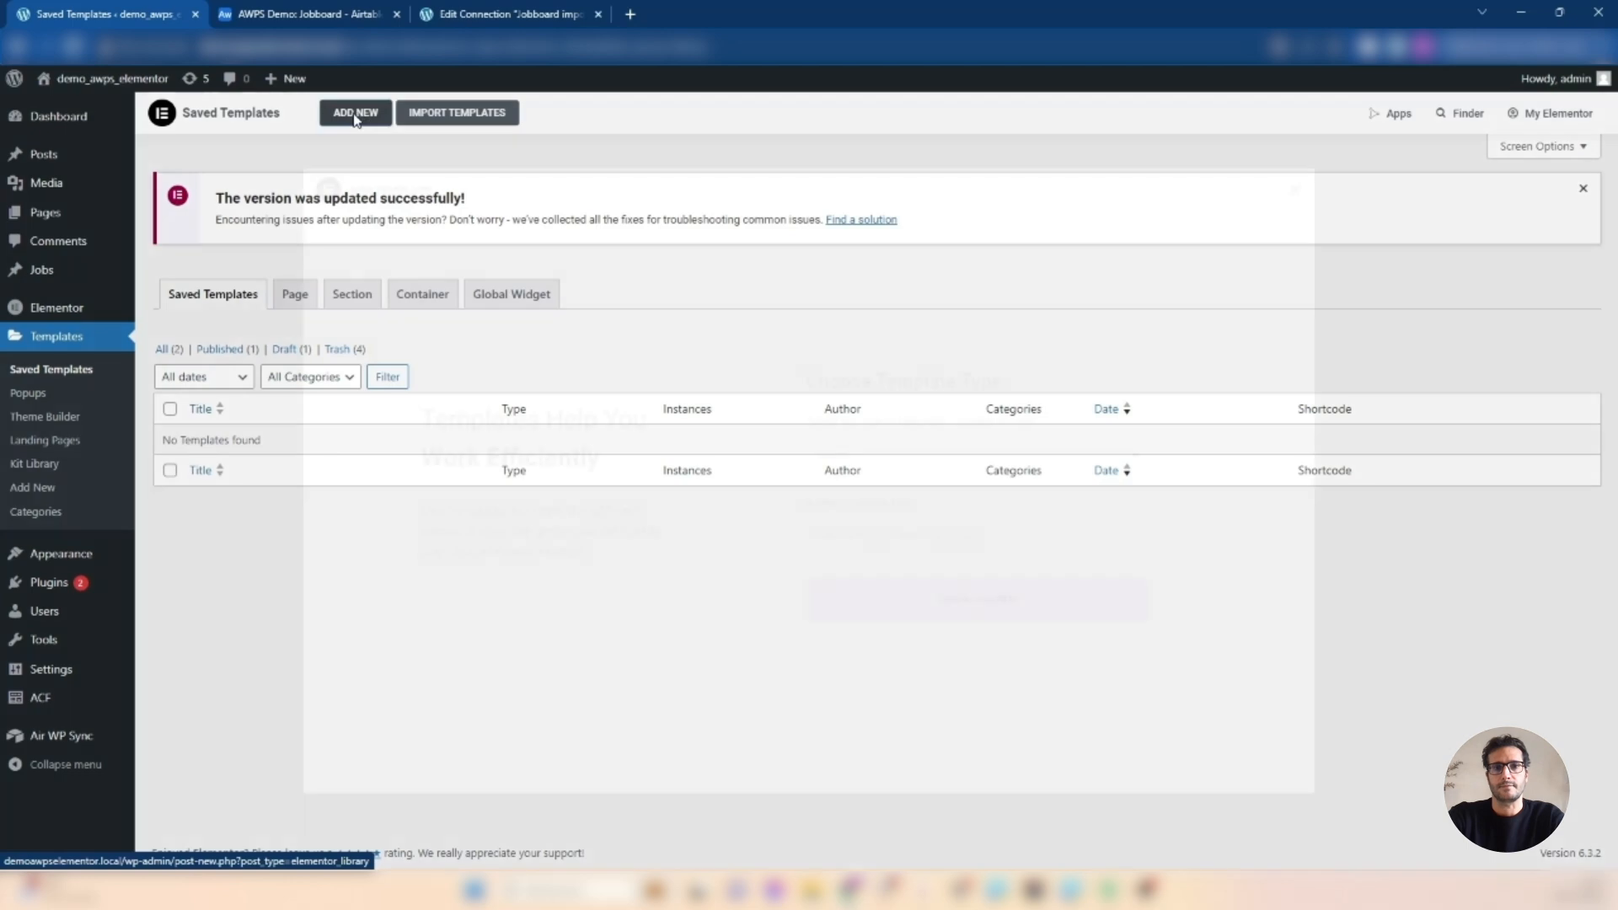
left_click(968, 459)
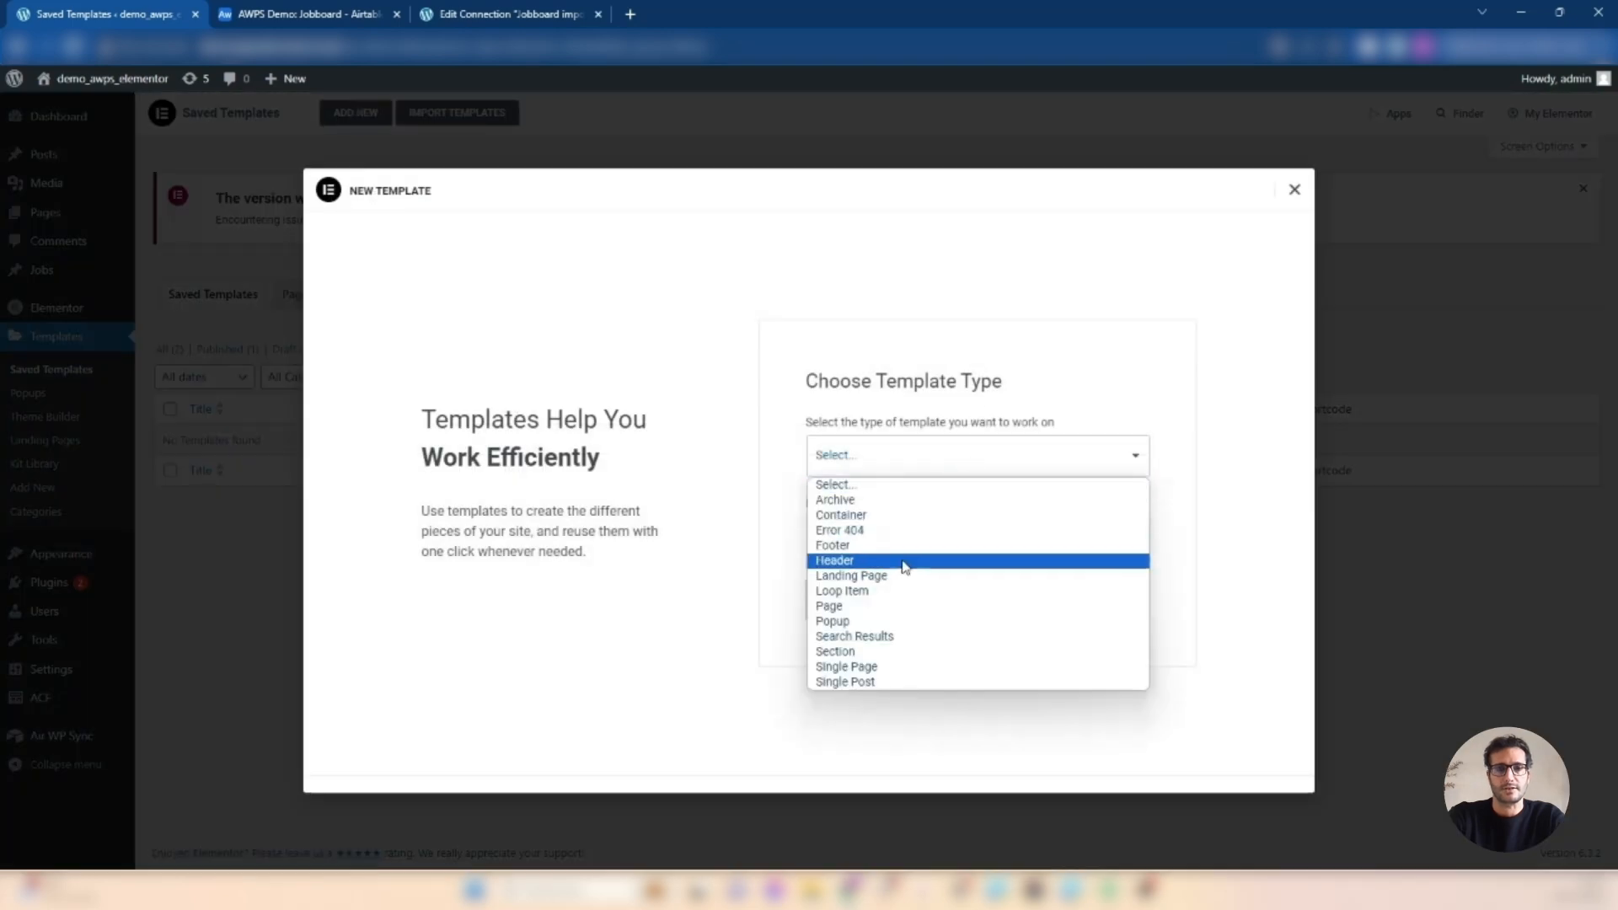
left_click(851, 593)
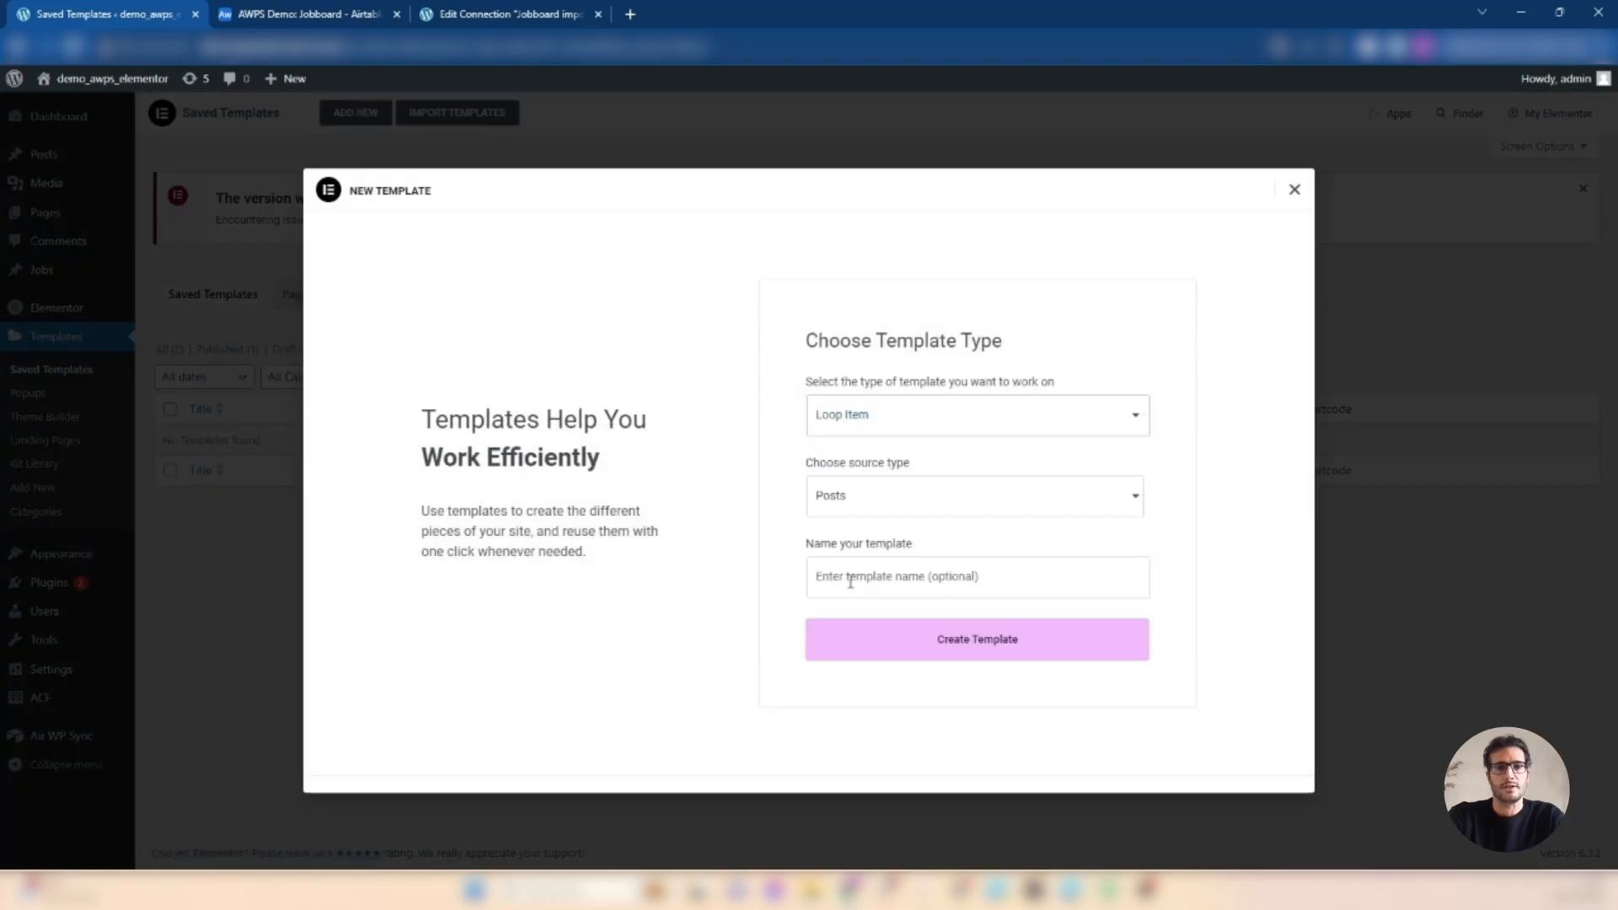
left_click(859, 499)
left_click(840, 526)
left_click(856, 578)
type("Jobboard lisr")
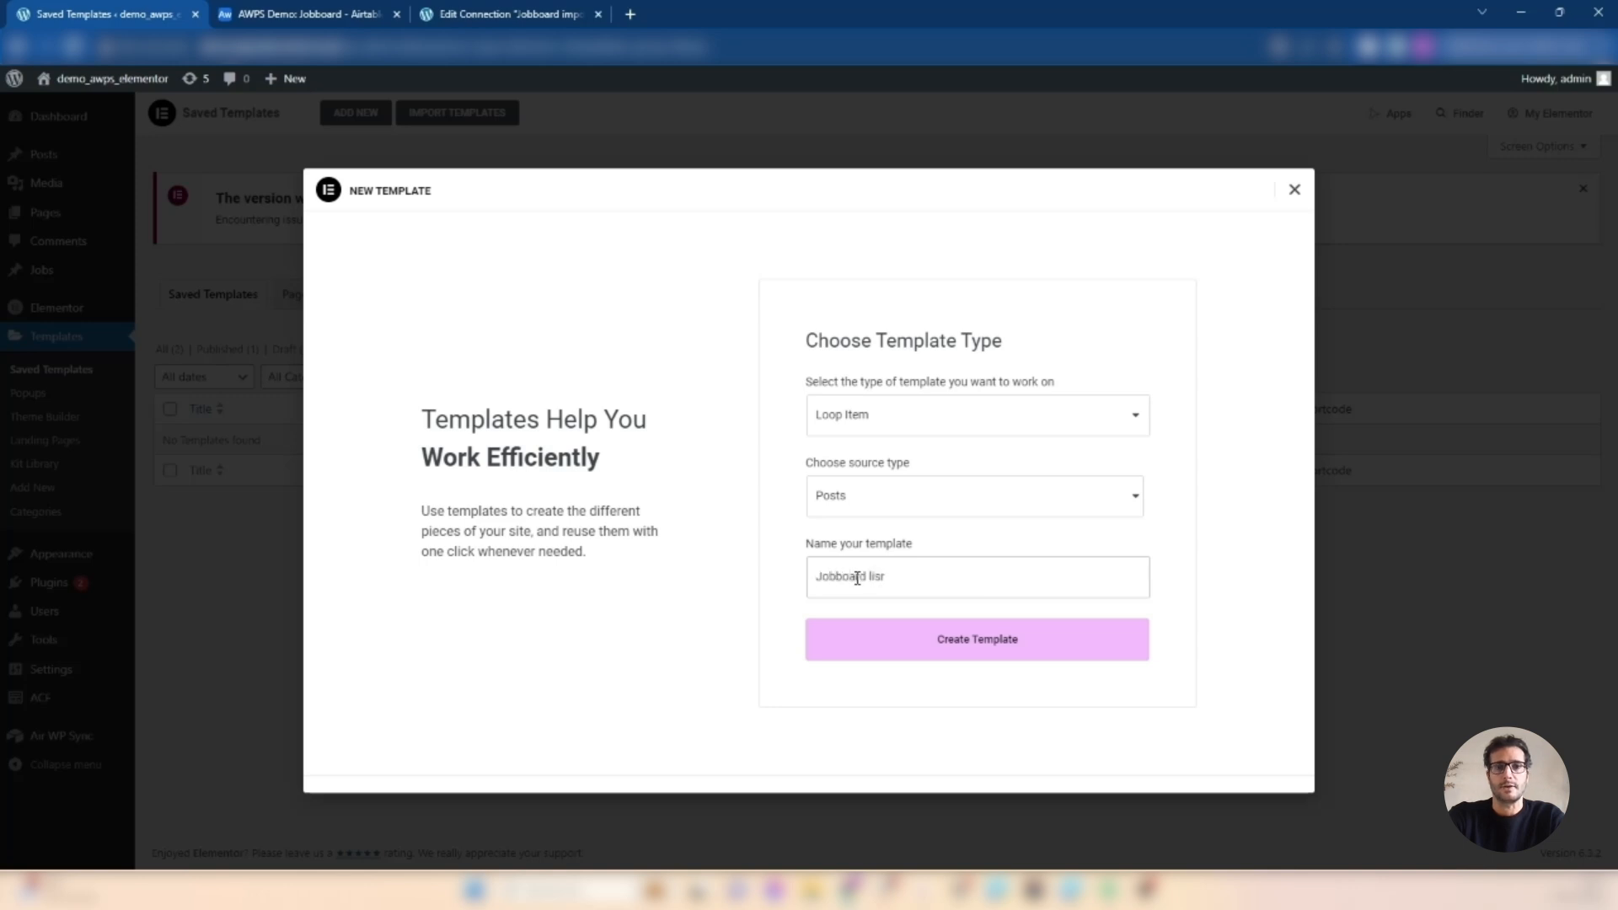
left_click(927, 663)
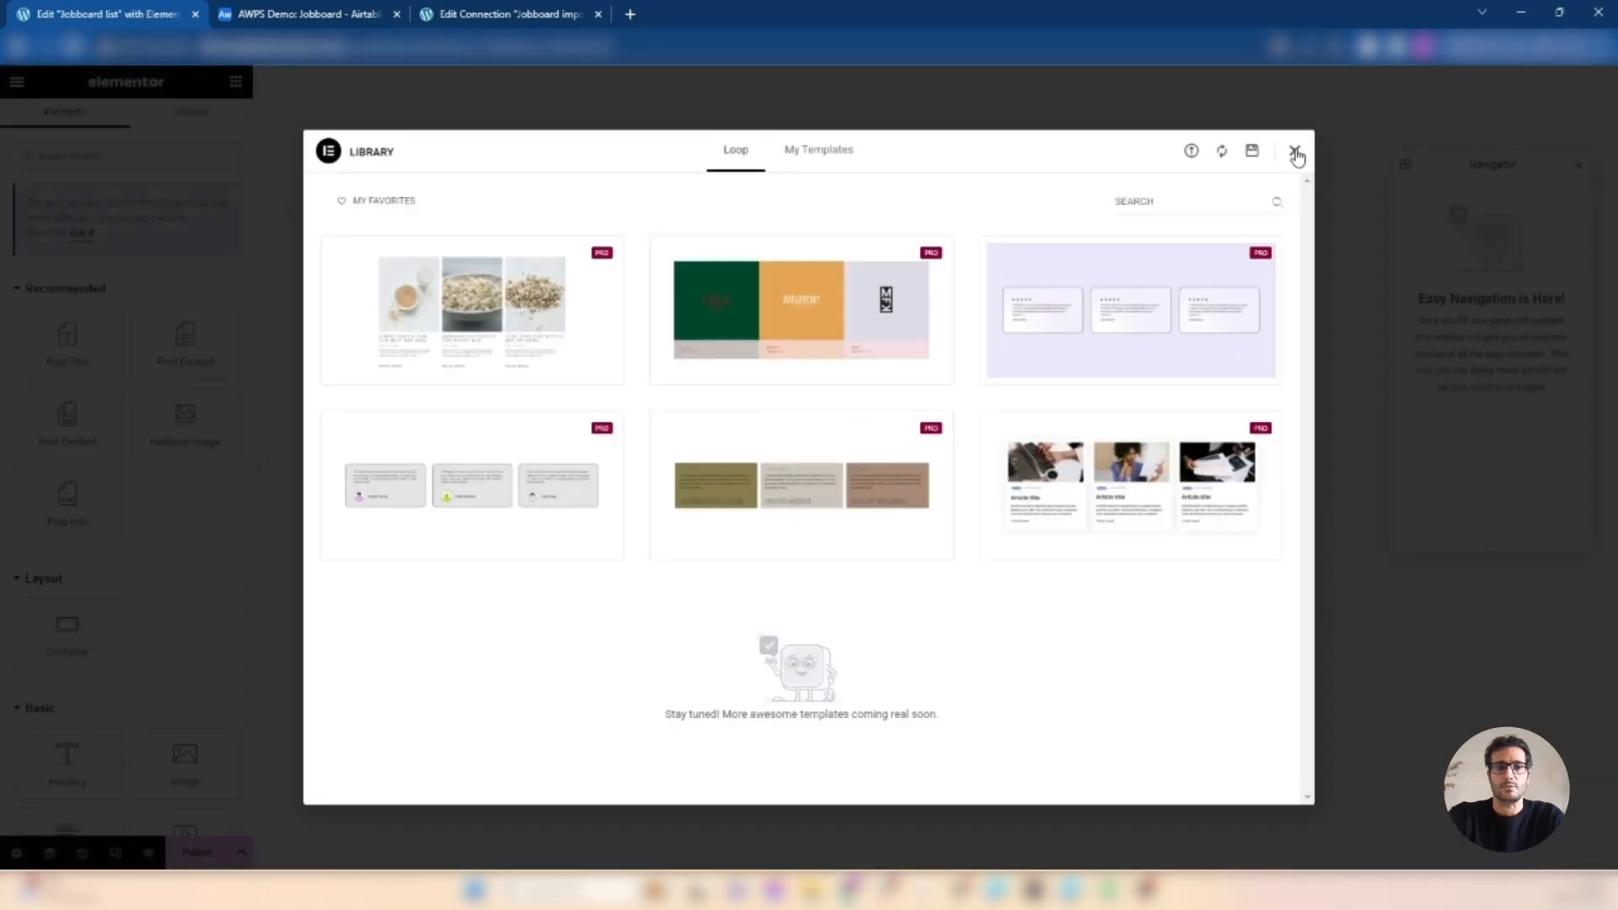
left_click(1294, 151)
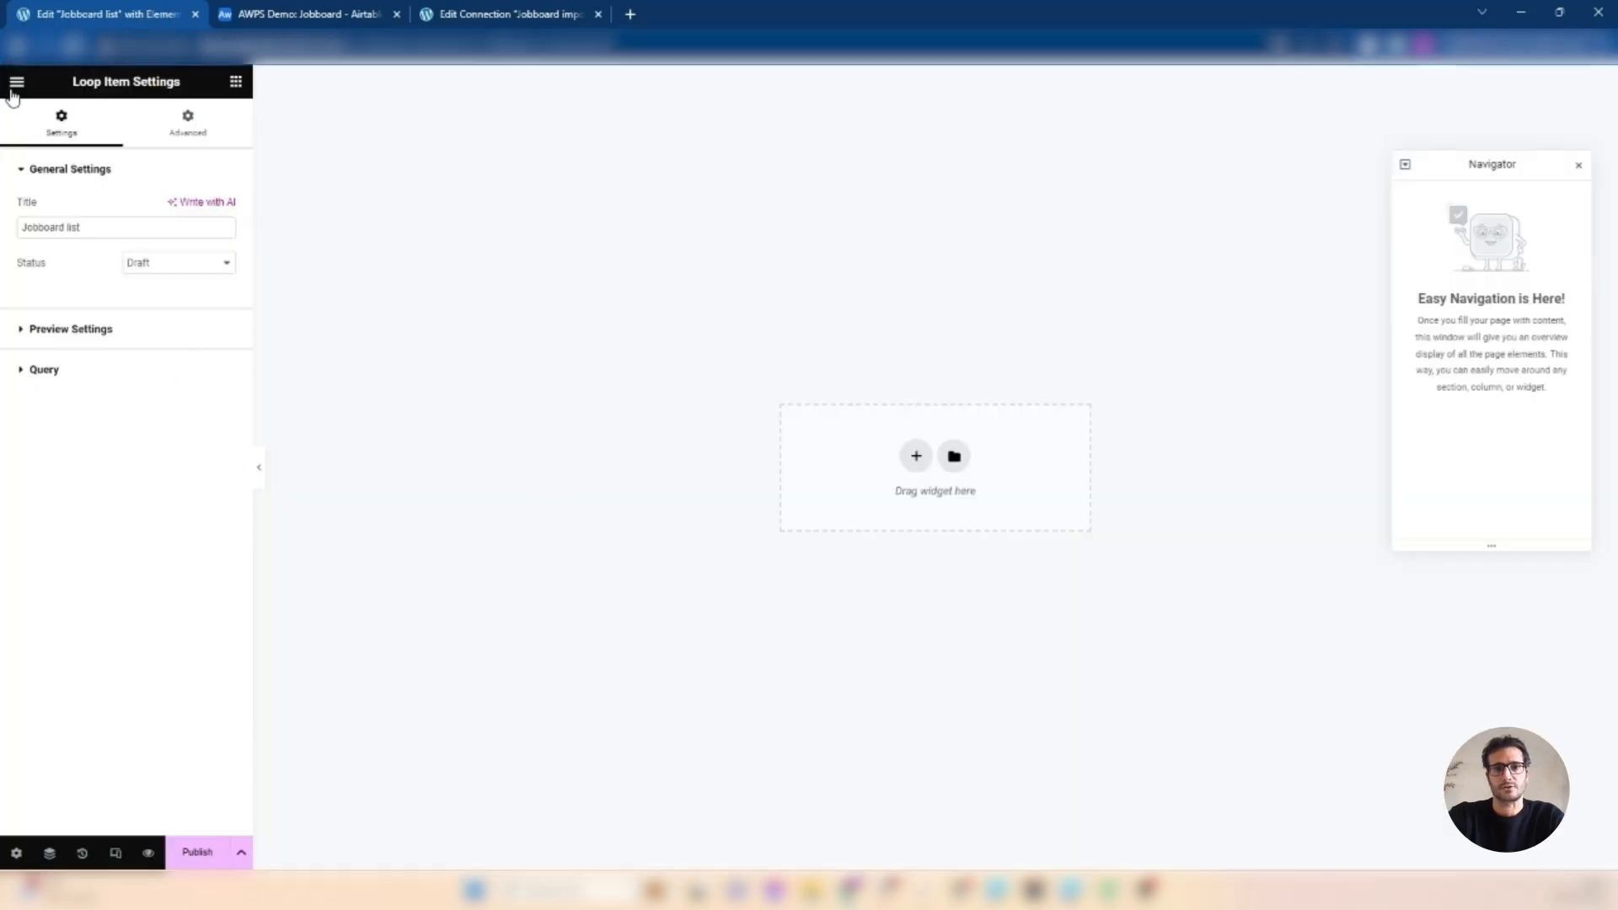
- Set the loop item's preview to the Job post type and apply it
left_click(19, 328)
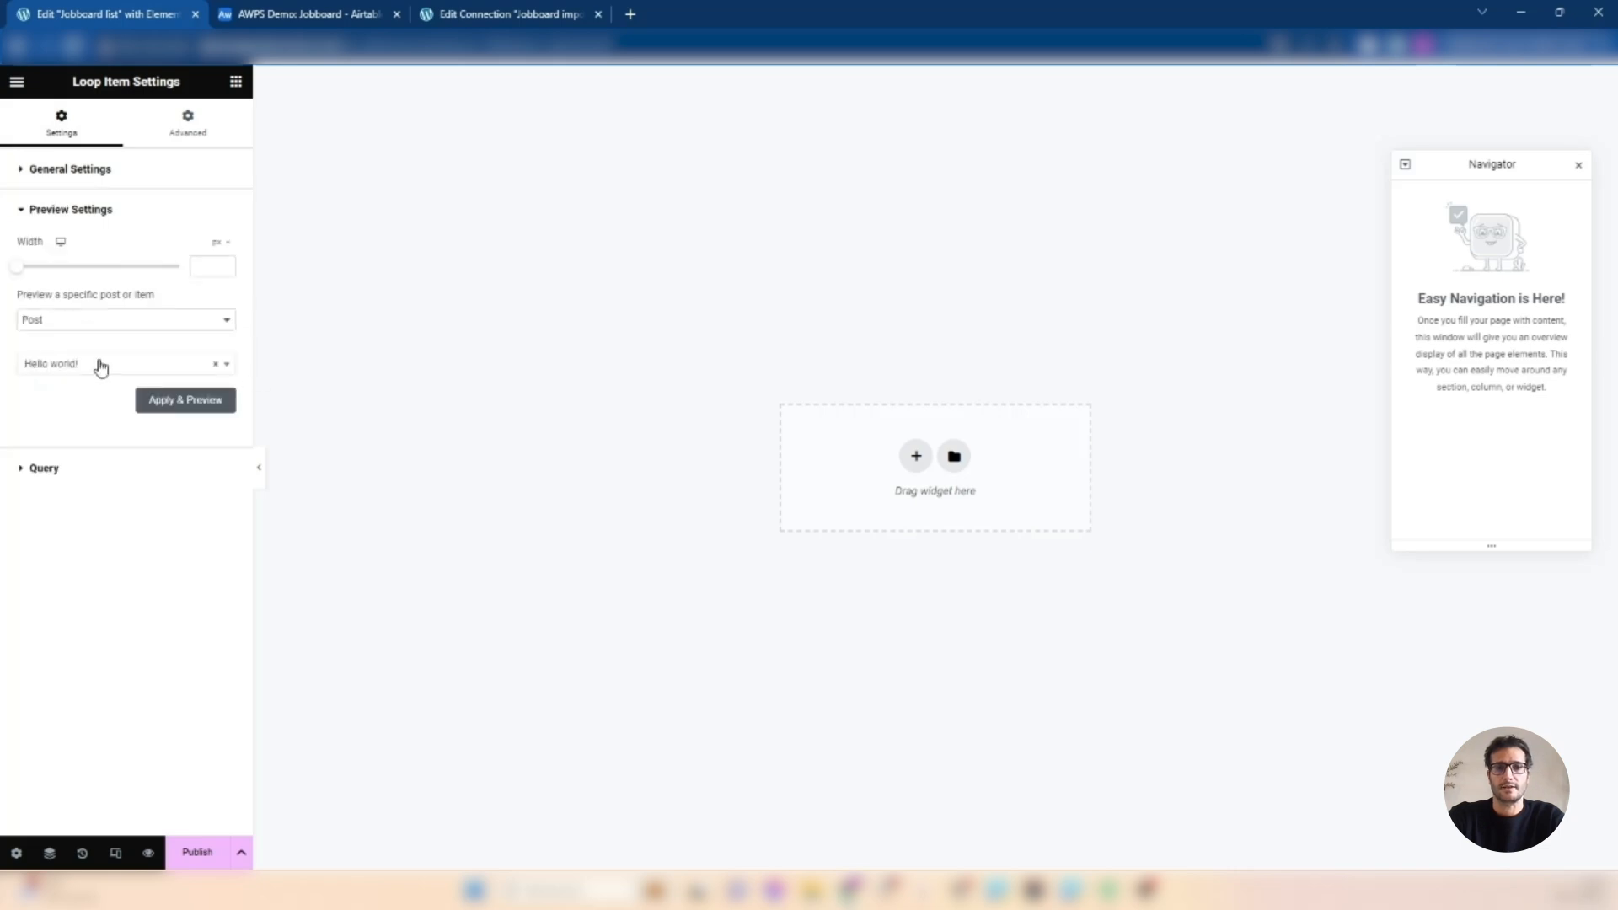
left_click(81, 320)
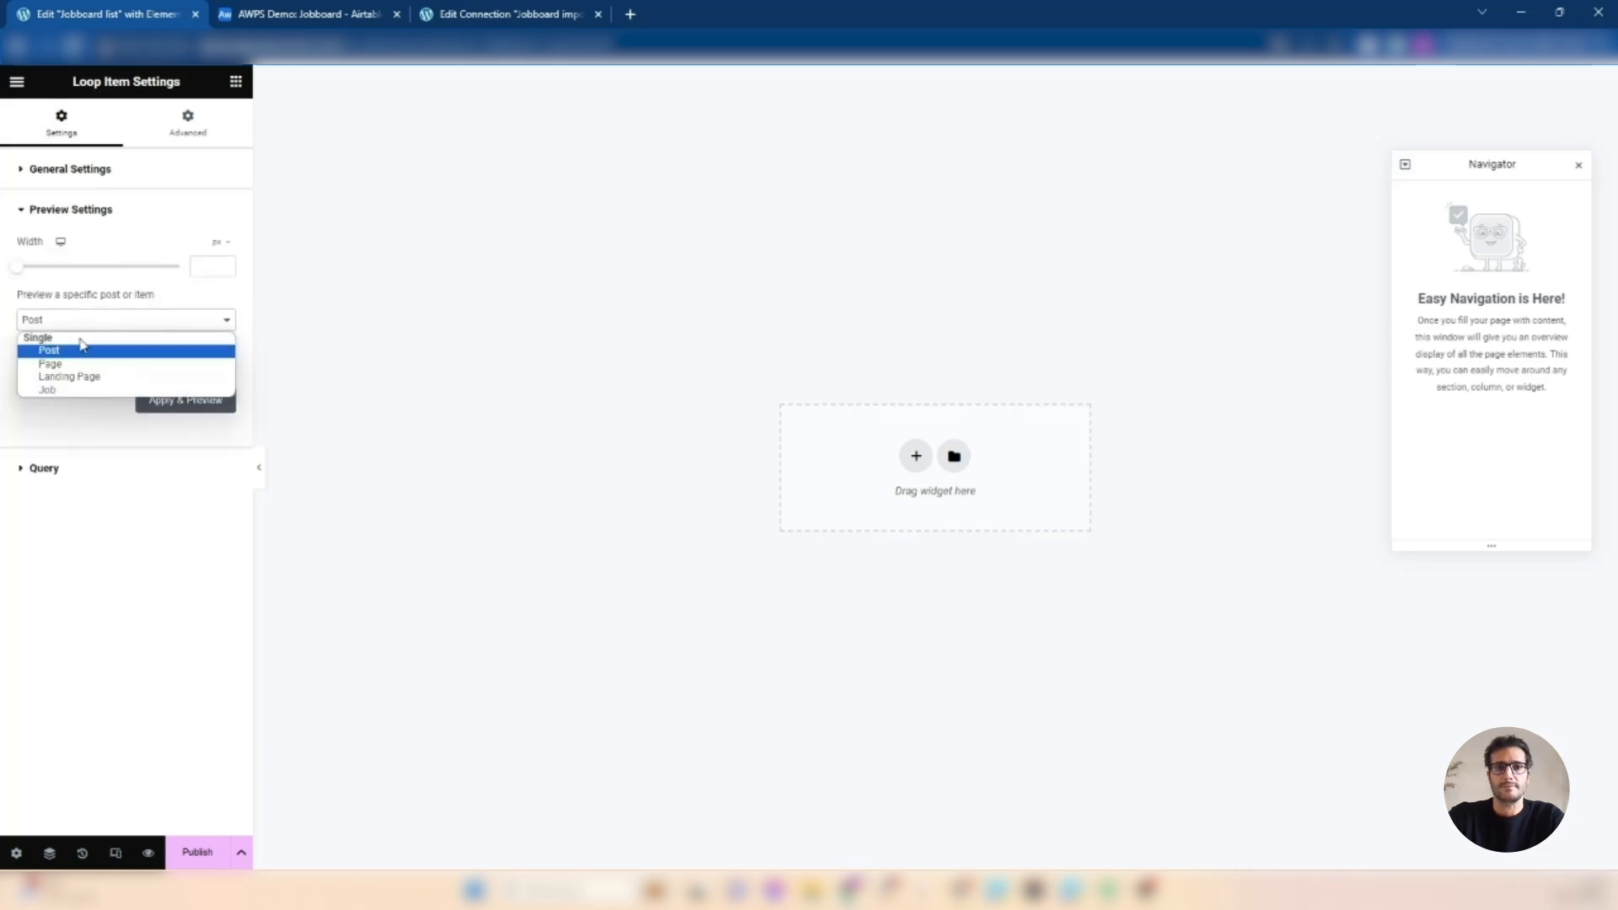
left_click(64, 393)
left_click(176, 409)
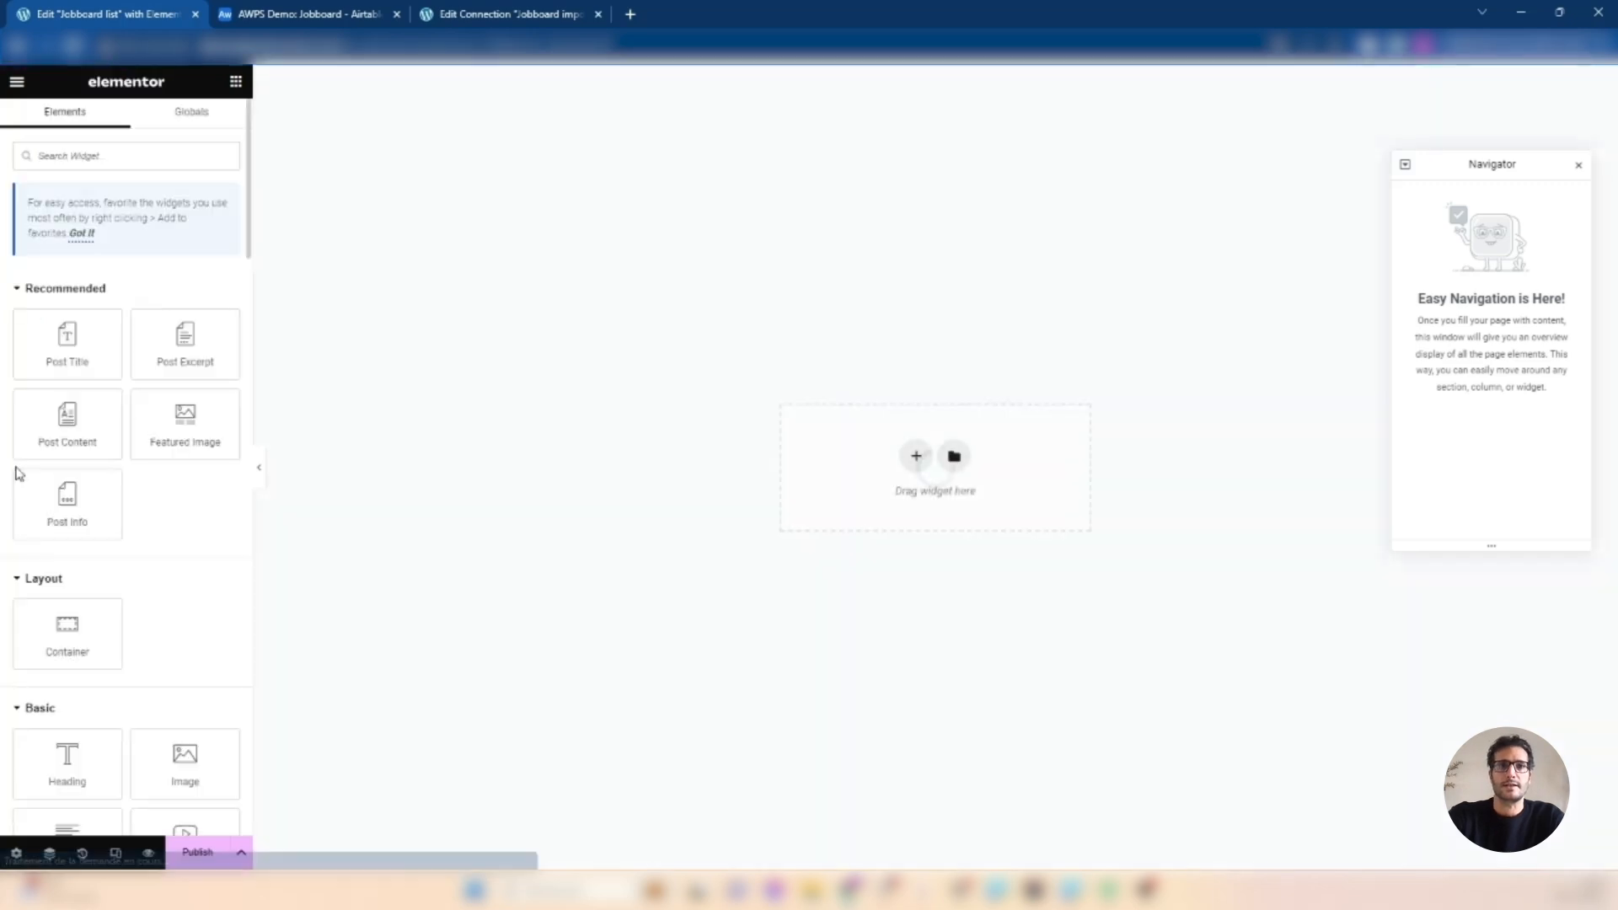
- Add a container to the empty template and give it a classic white background, #FFFFFF
left_click_drag(68, 627, 889, 480)
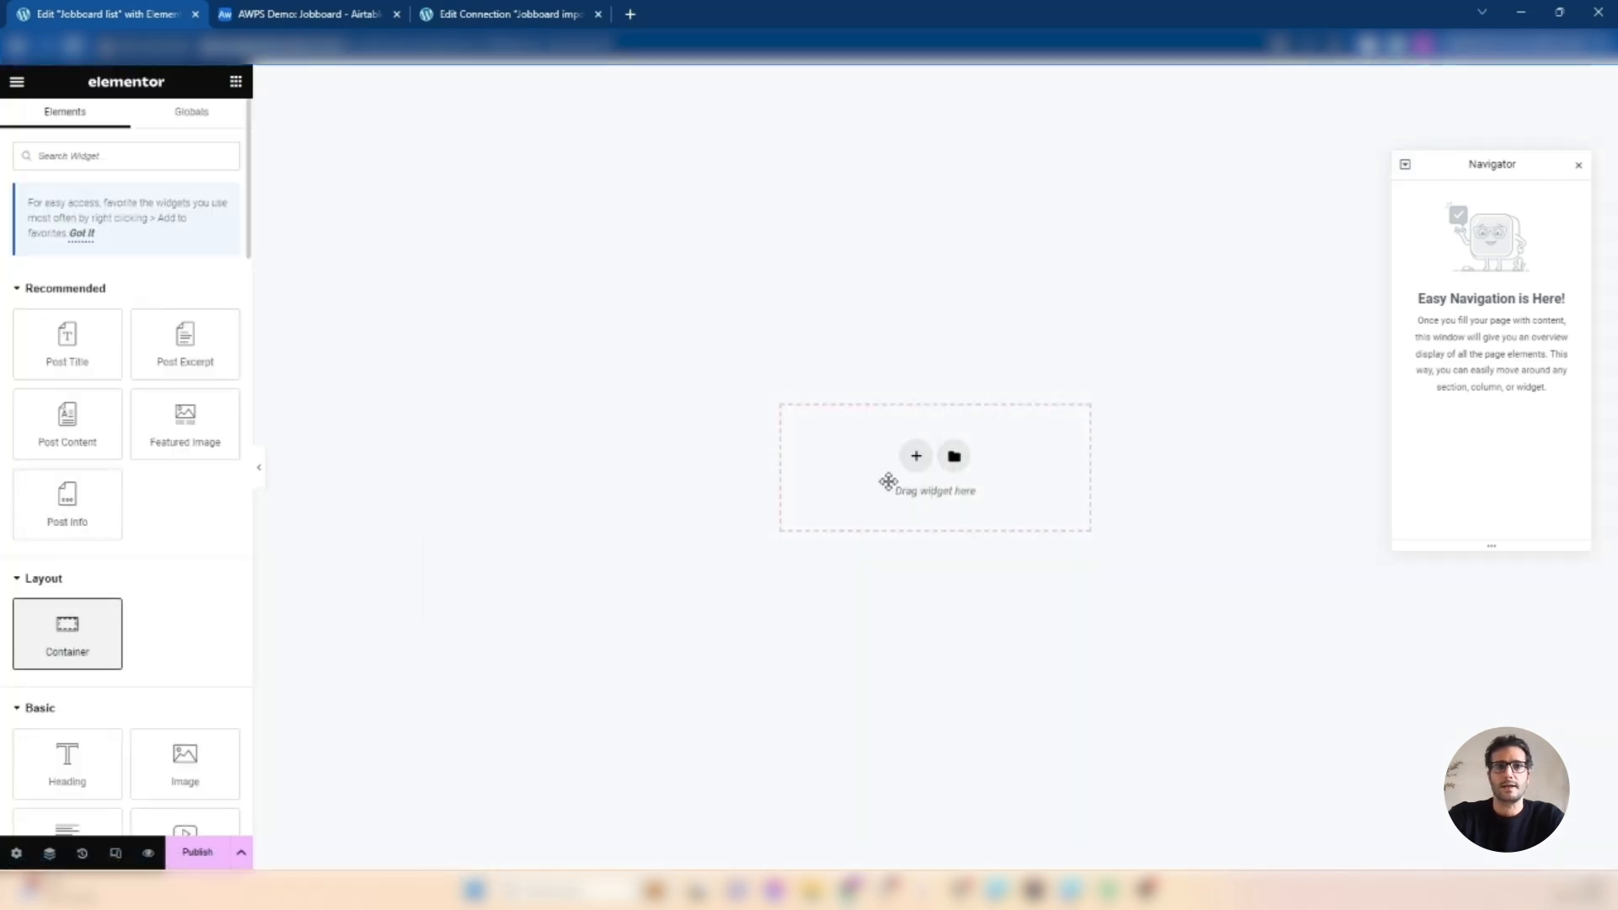
left_click(125, 128)
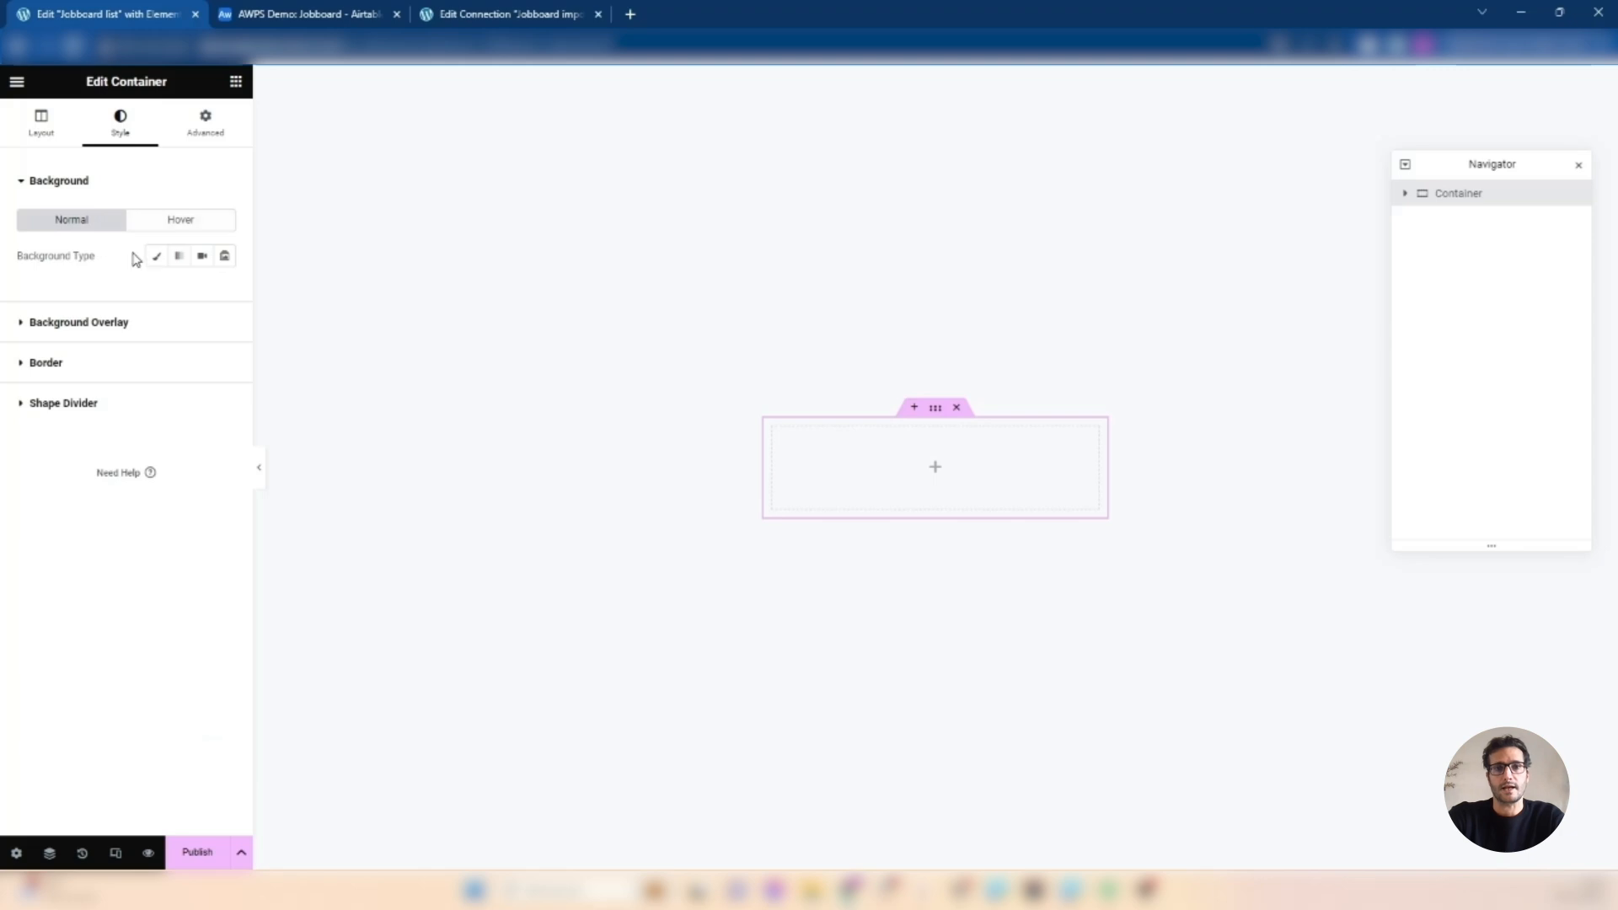
left_click(224, 291)
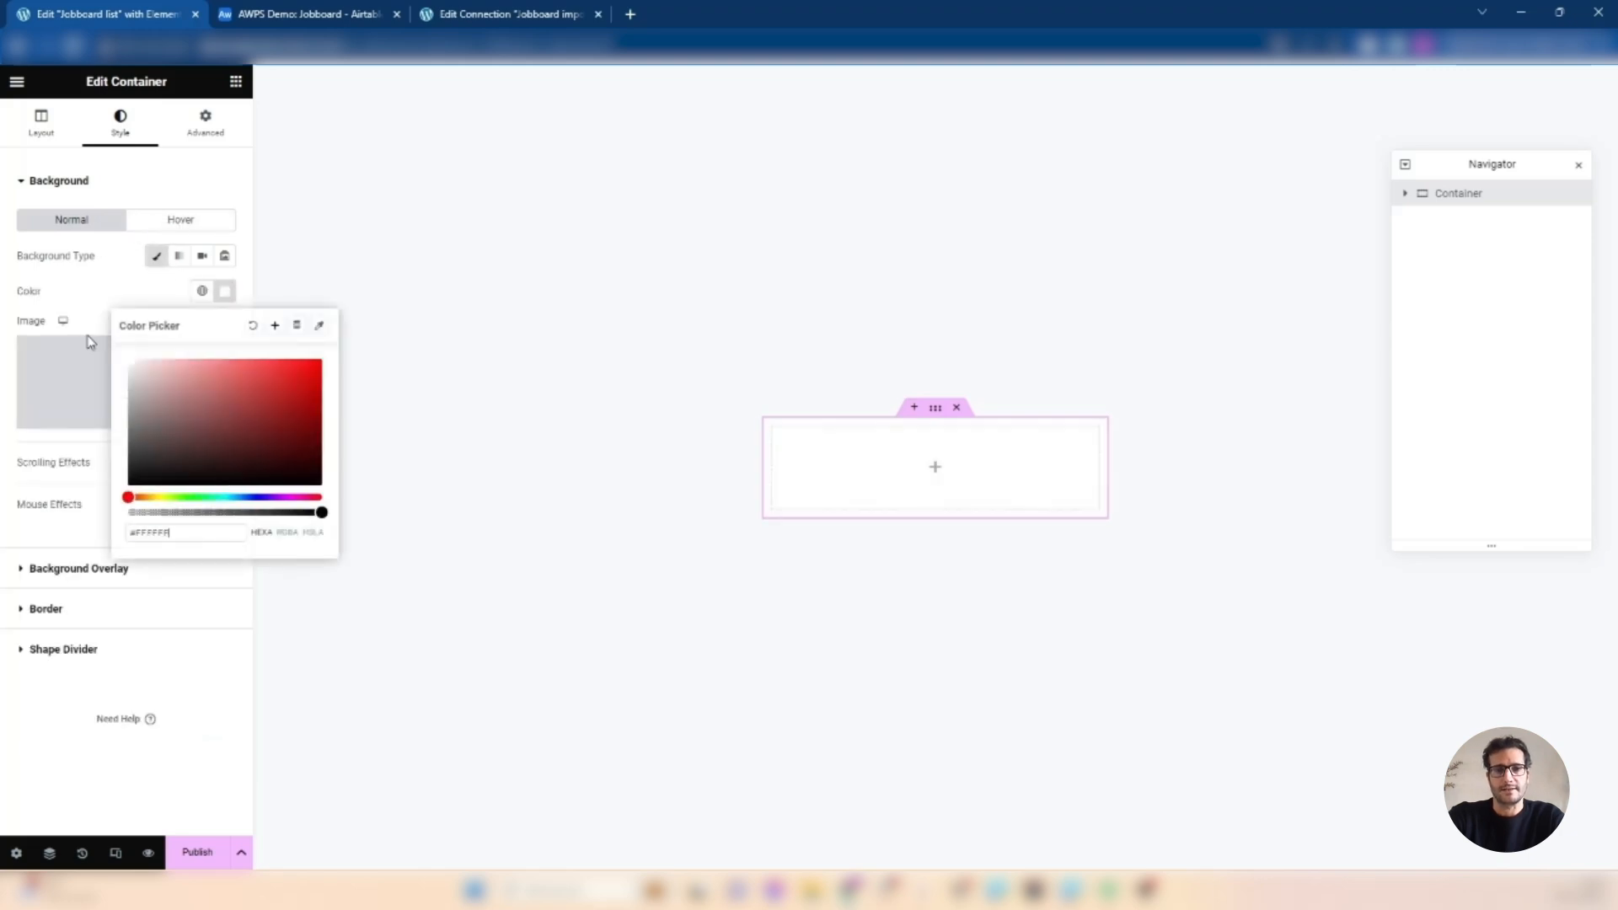
- Set the container's border radius to 24 px and add a box shadow with blur 30 and spread -15
left_click(32, 607)
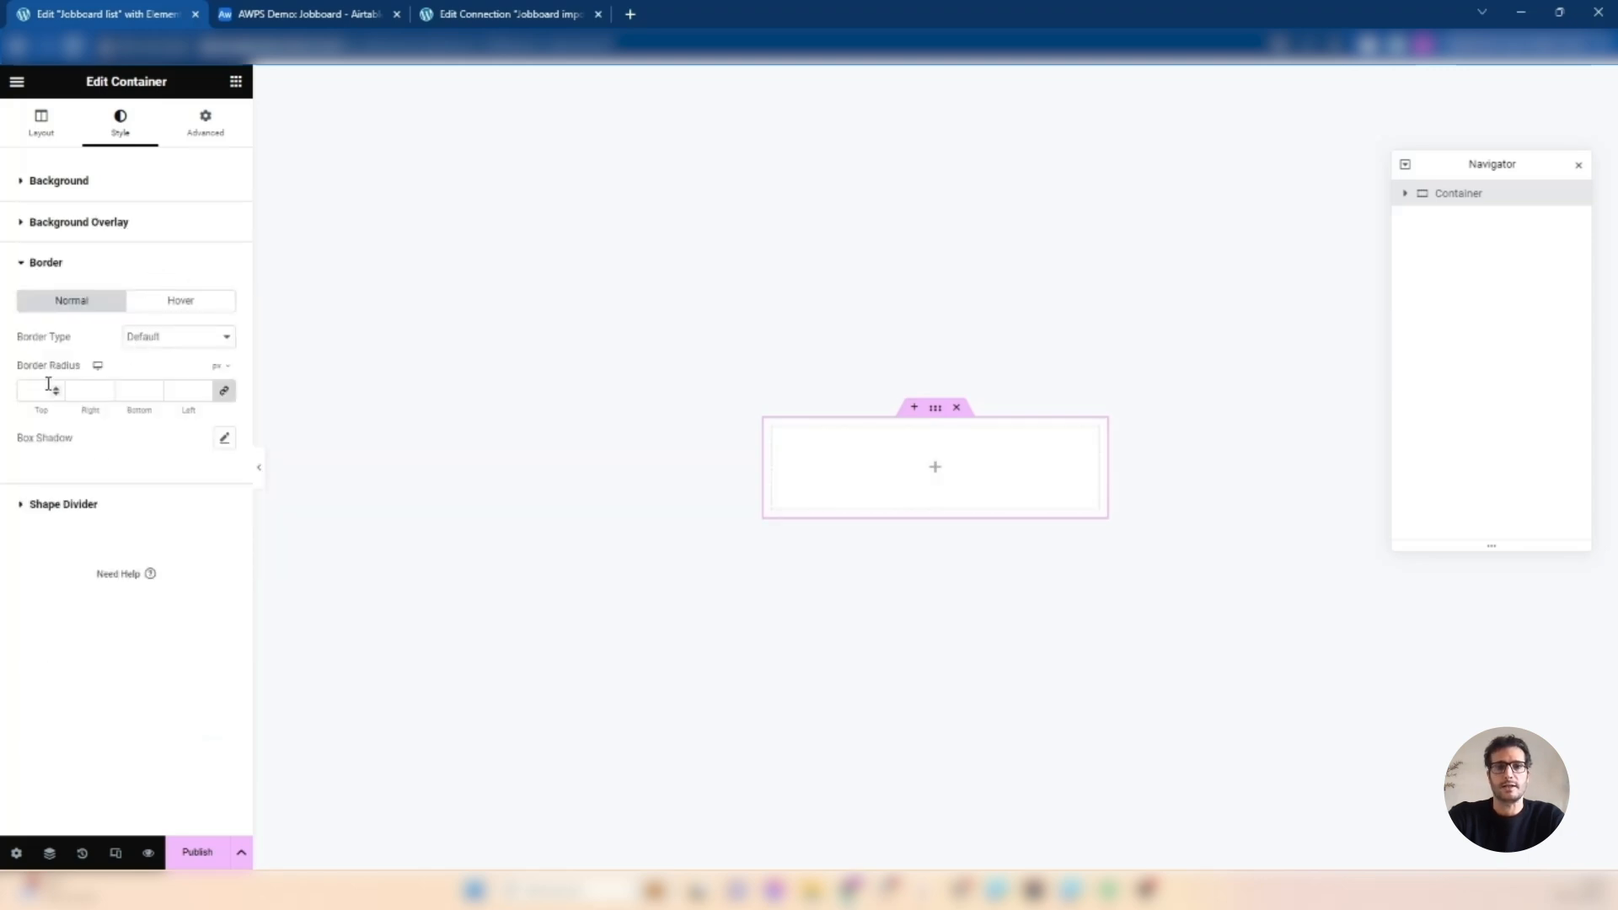
left_click(59, 389)
type("24")
left_click(221, 439)
left_click_drag(198, 612, 171, 613)
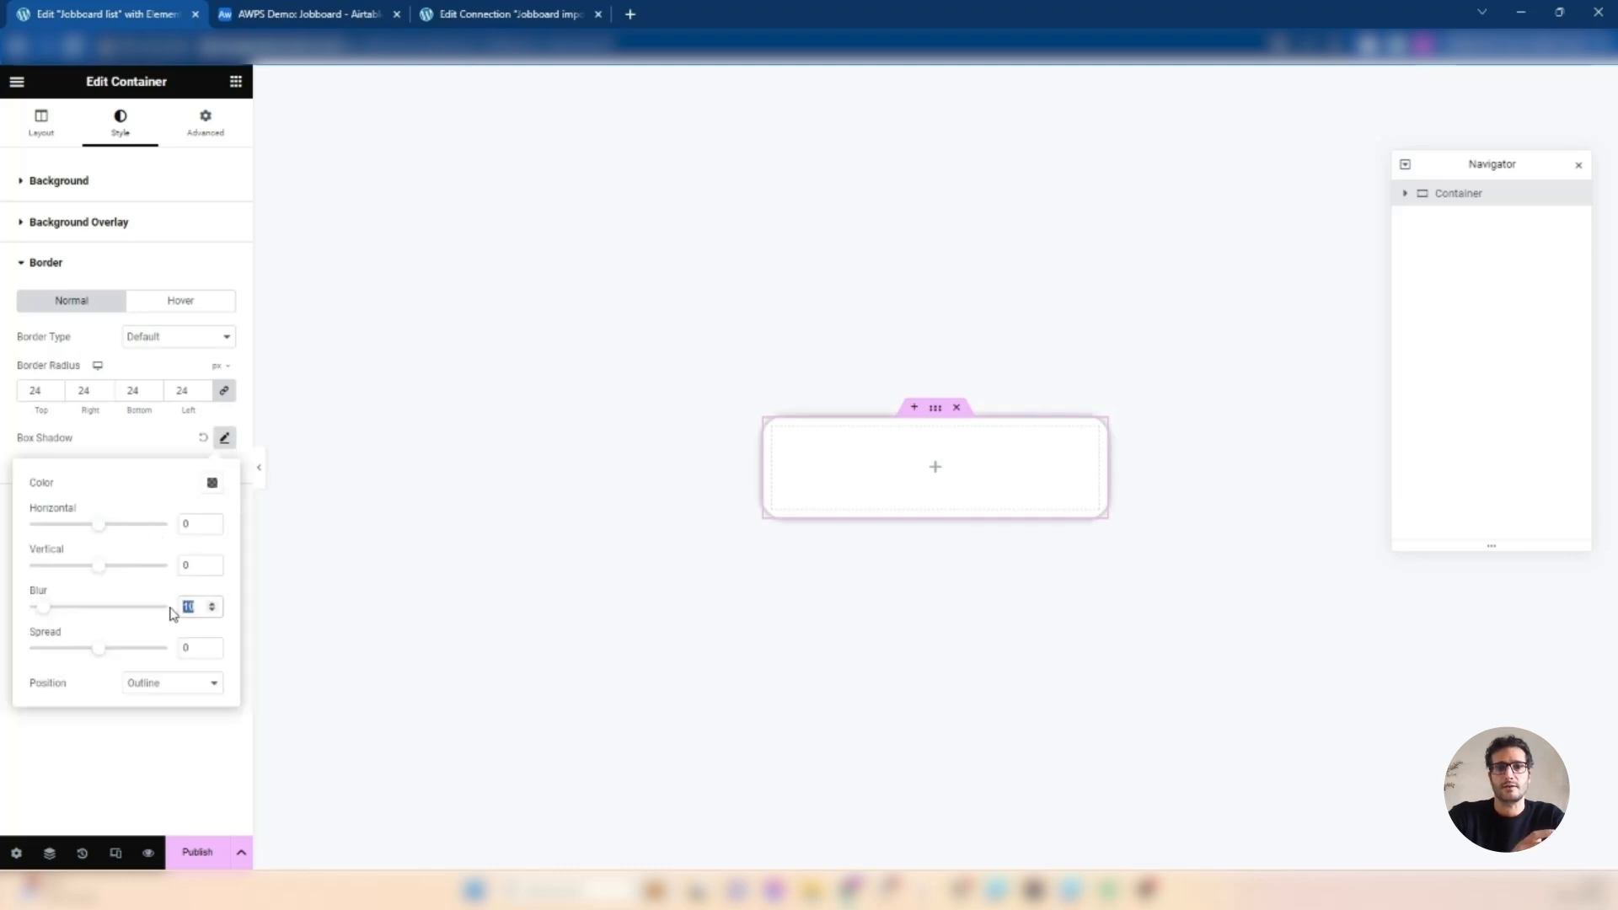
type("30")
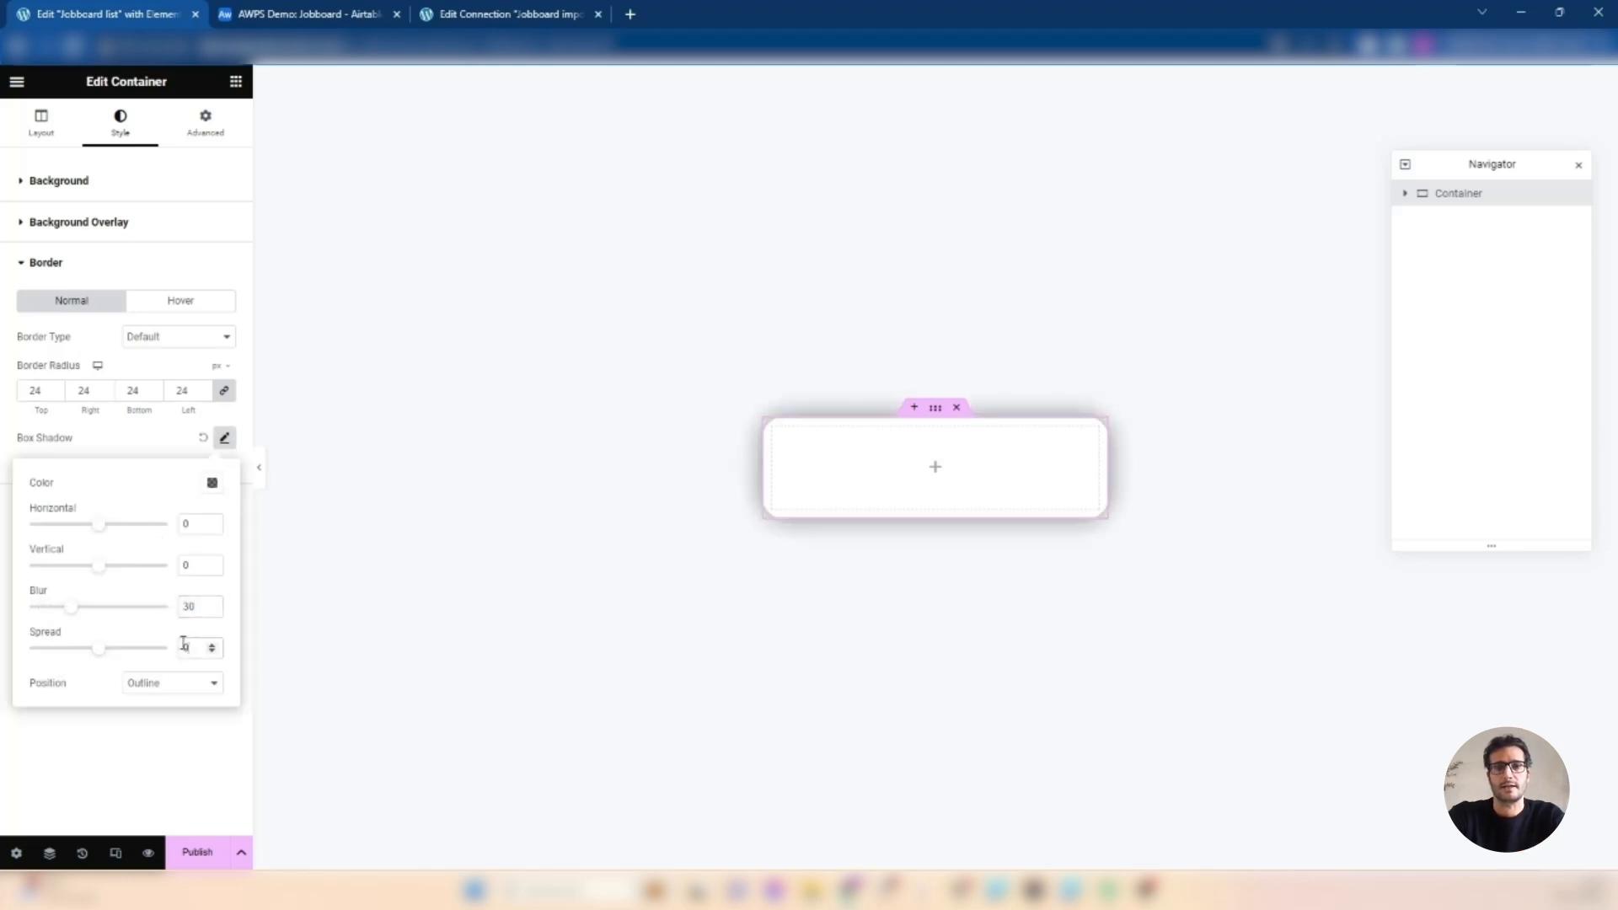
type("-15")
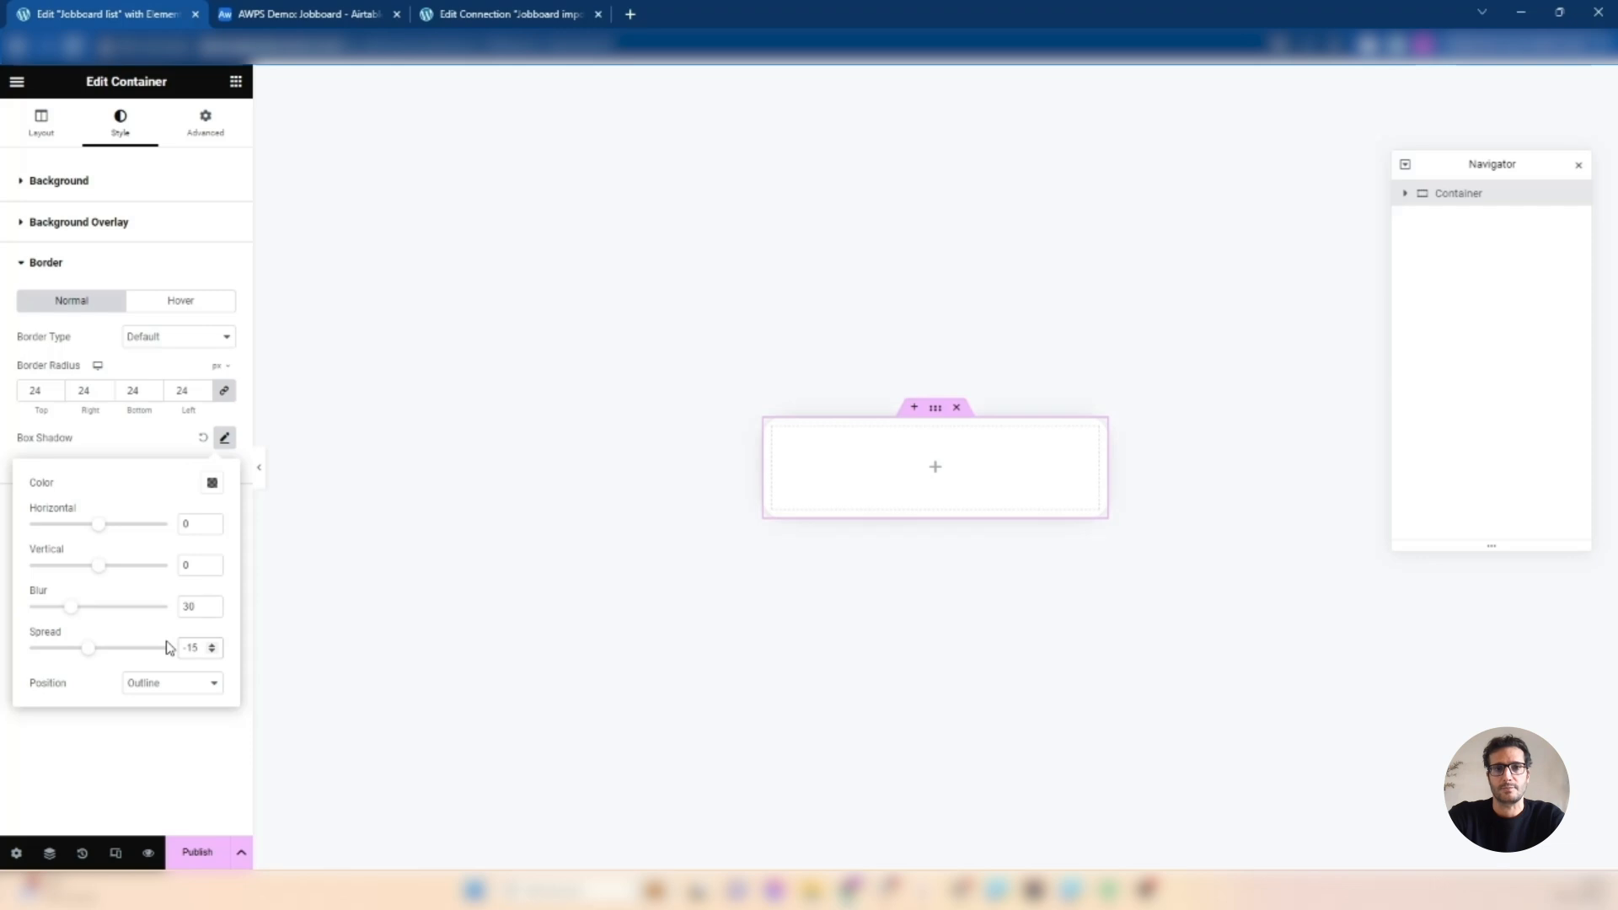
left_click(349, 276)
- Add two inner containers inside the main container, one below the other
left_click_drag(67, 630, 957, 474)
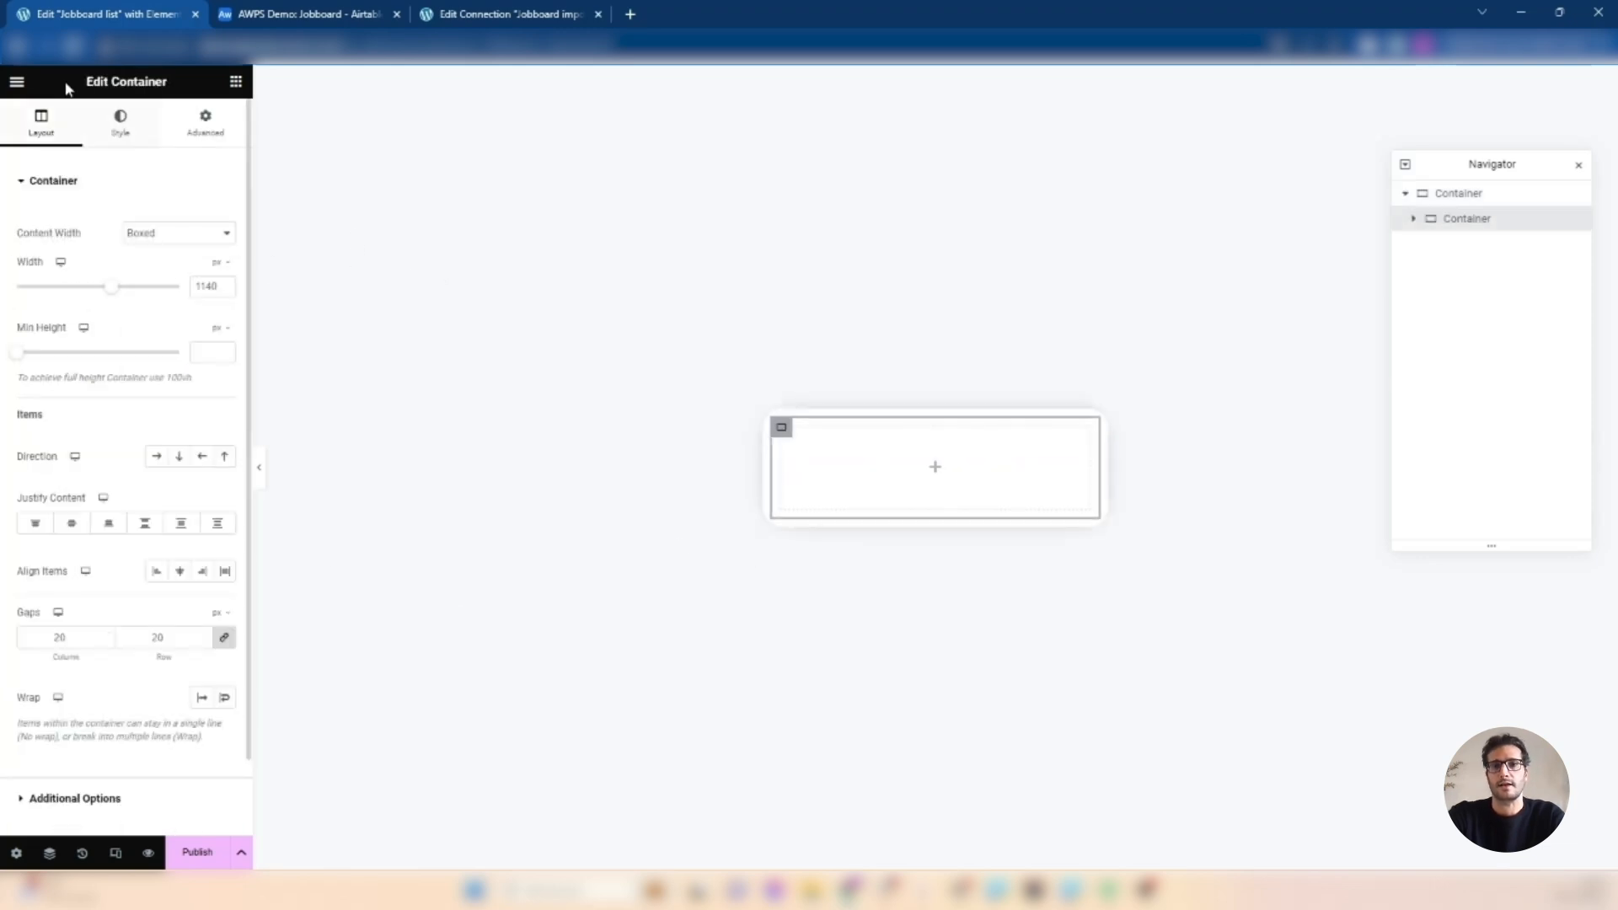
left_click(235, 81)
left_click_drag(67, 630, 1004, 516)
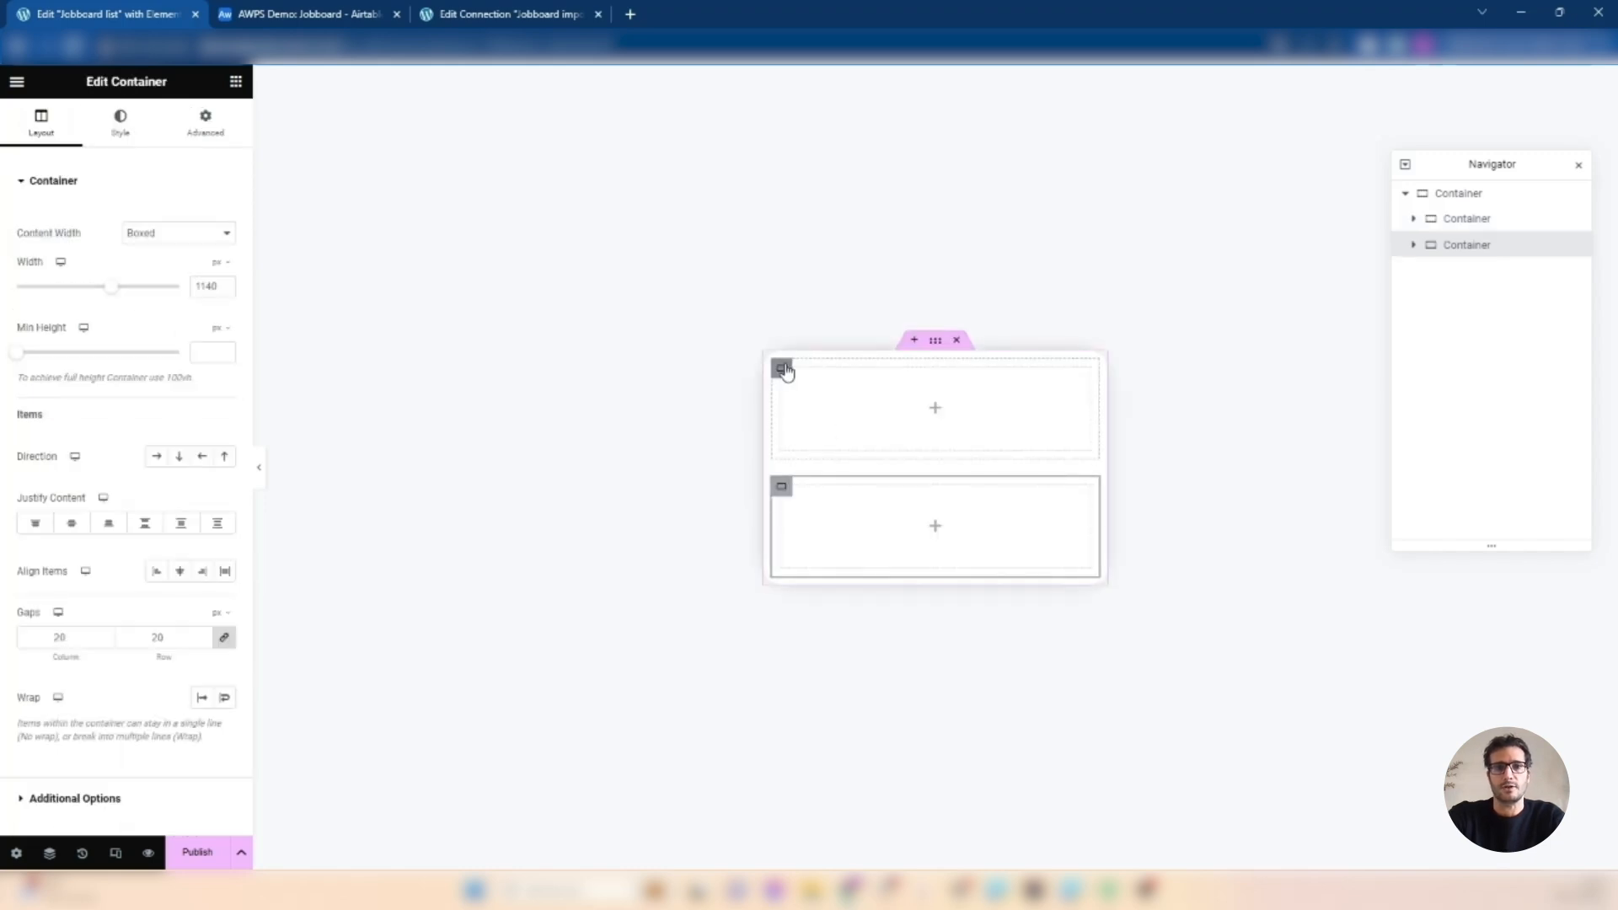
- Set the upper inner container's width and minimum height to 130 px each
left_click(782, 369)
type("130")
left_click(199, 344)
type("130")
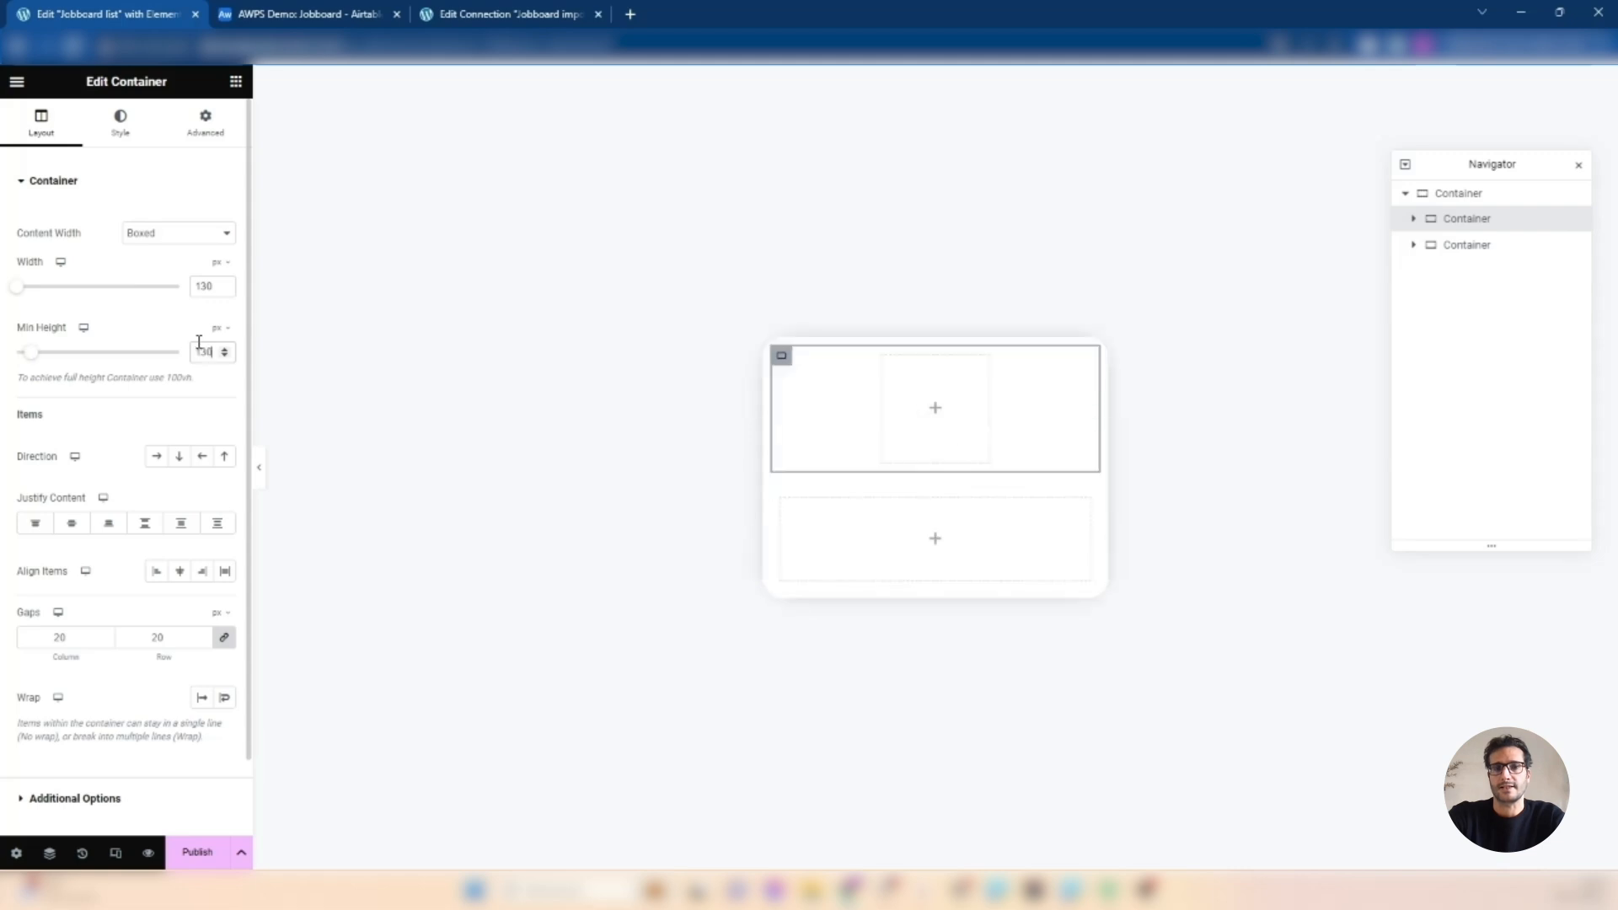
- Give the upper inner container a classic background using the post's Featured Image as a dynamic image
left_click(119, 127)
left_click(157, 258)
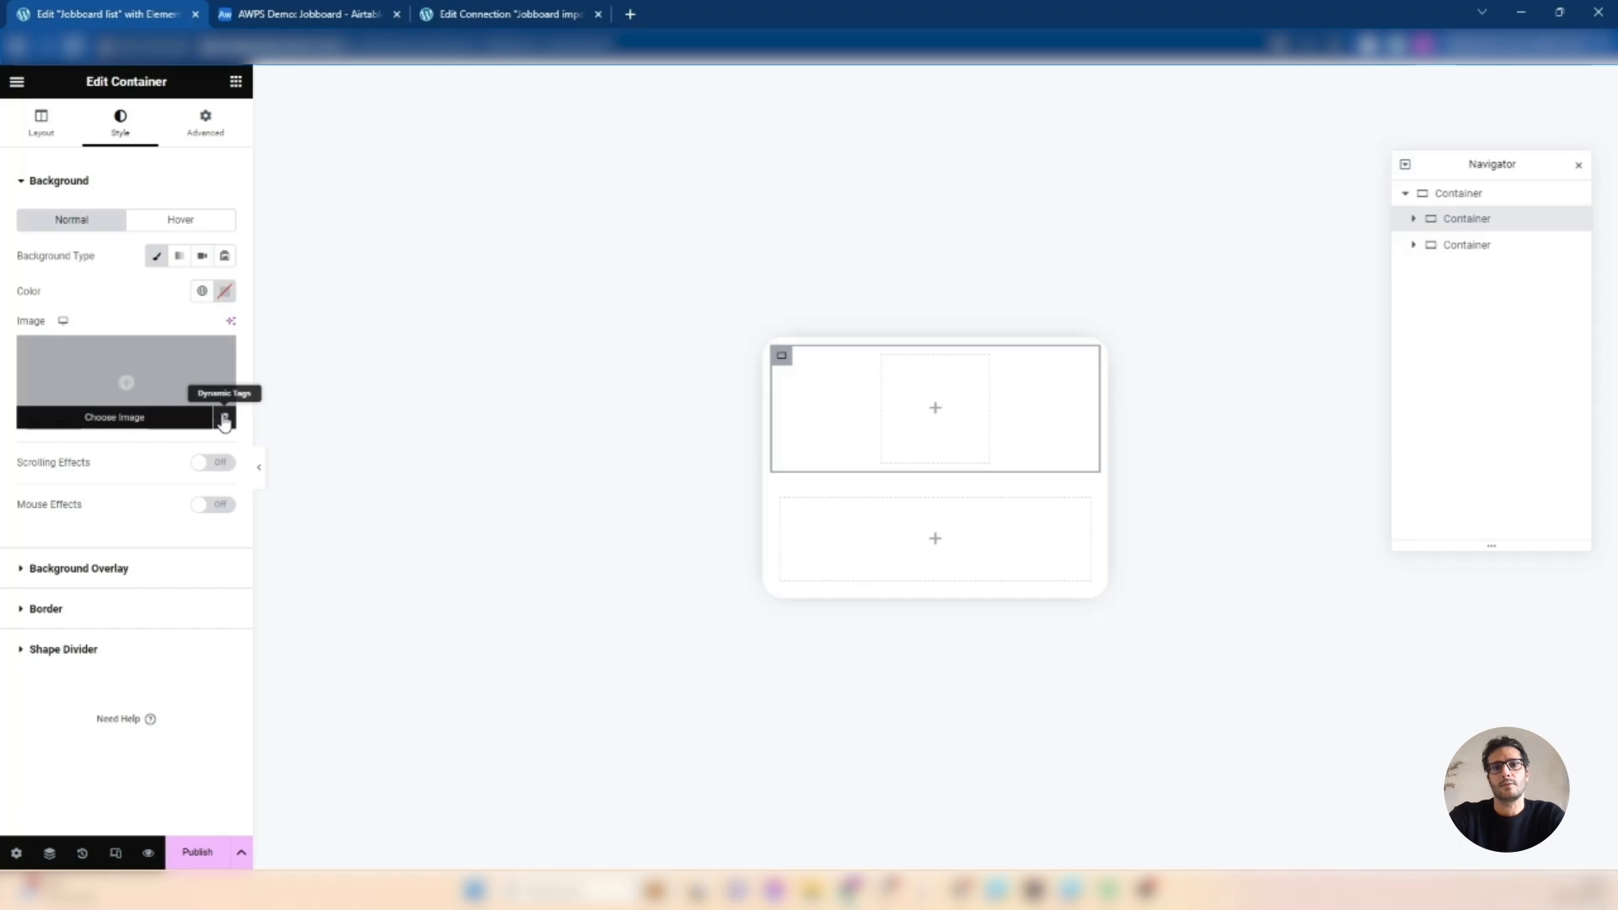
left_click(224, 419)
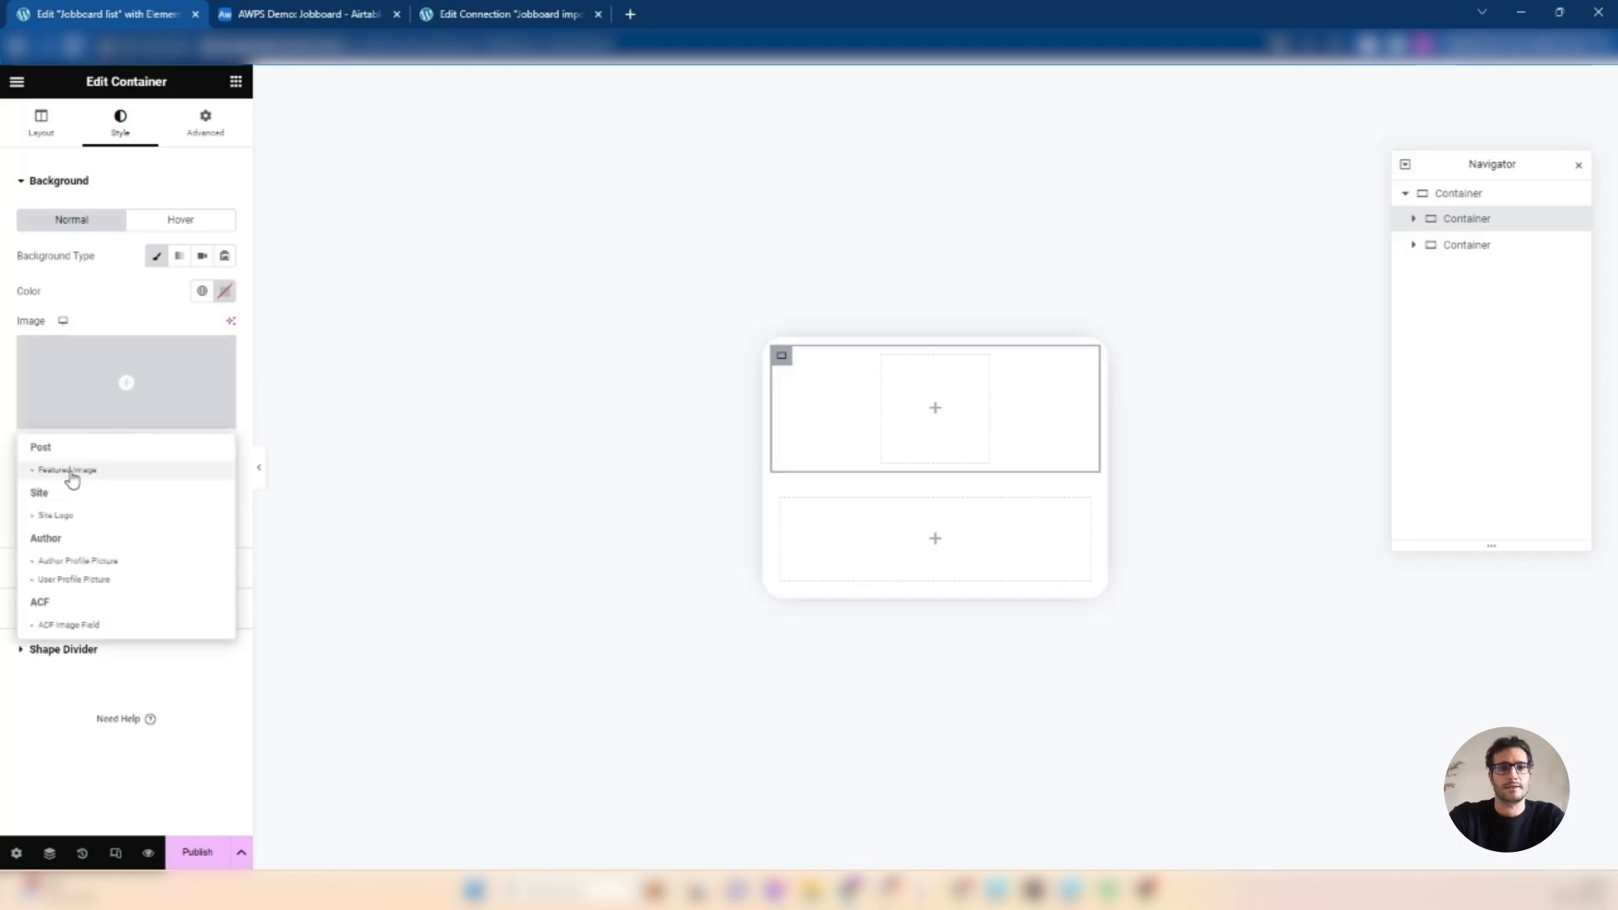
left_click(71, 479)
- Check the Image column in the Airtable job board and its import mapping in the connection, returning to the template
left_click(348, 26)
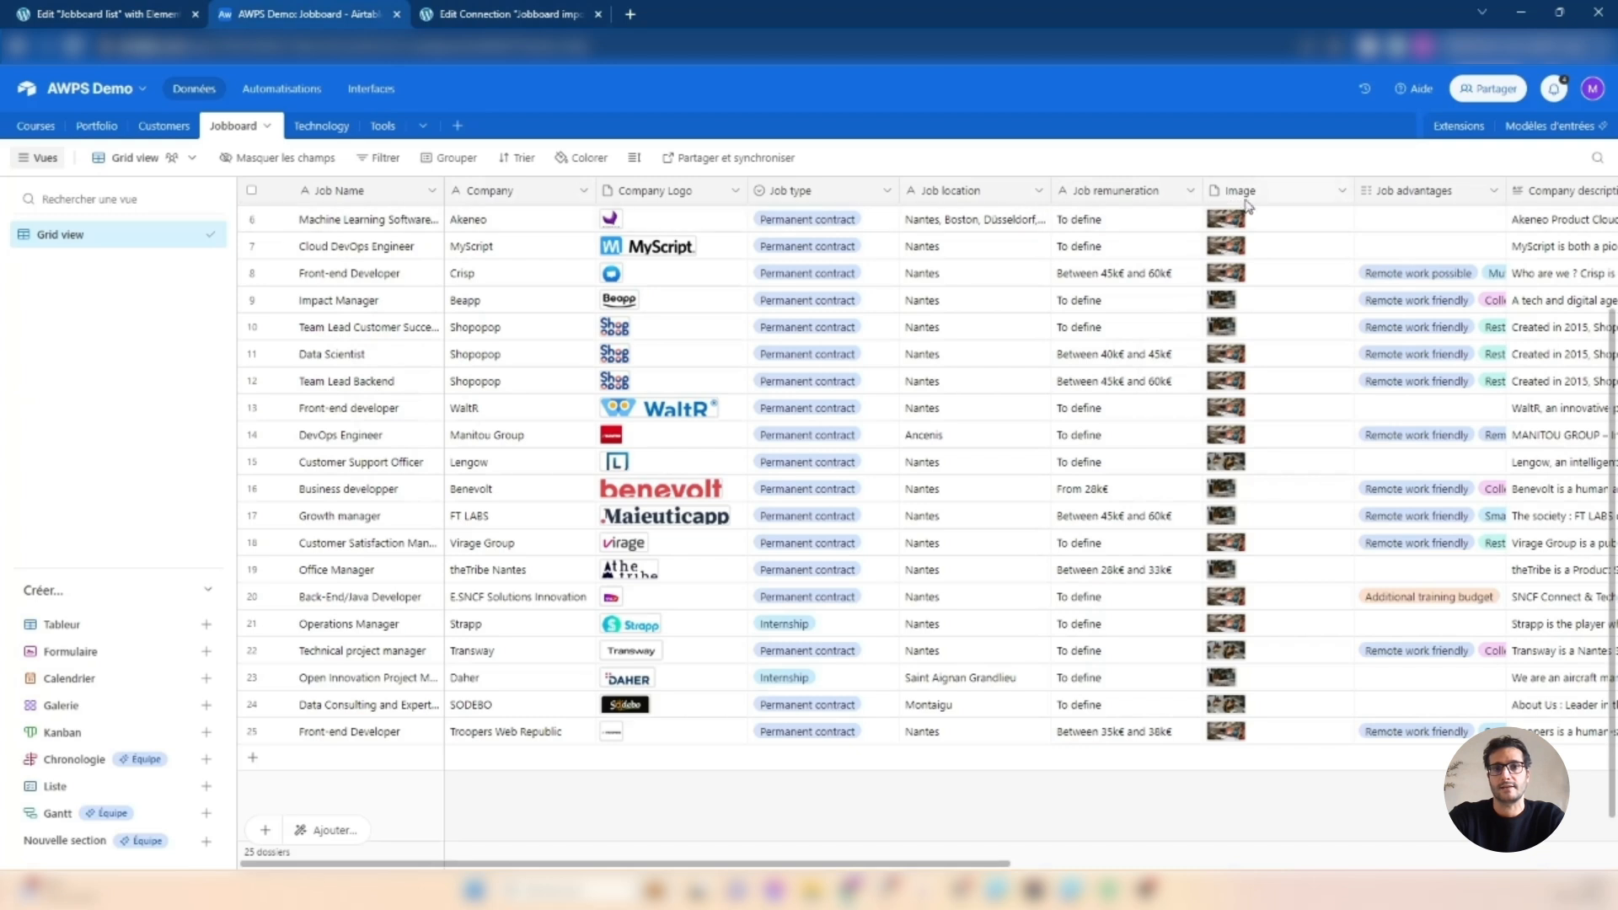
left_click(466, 14)
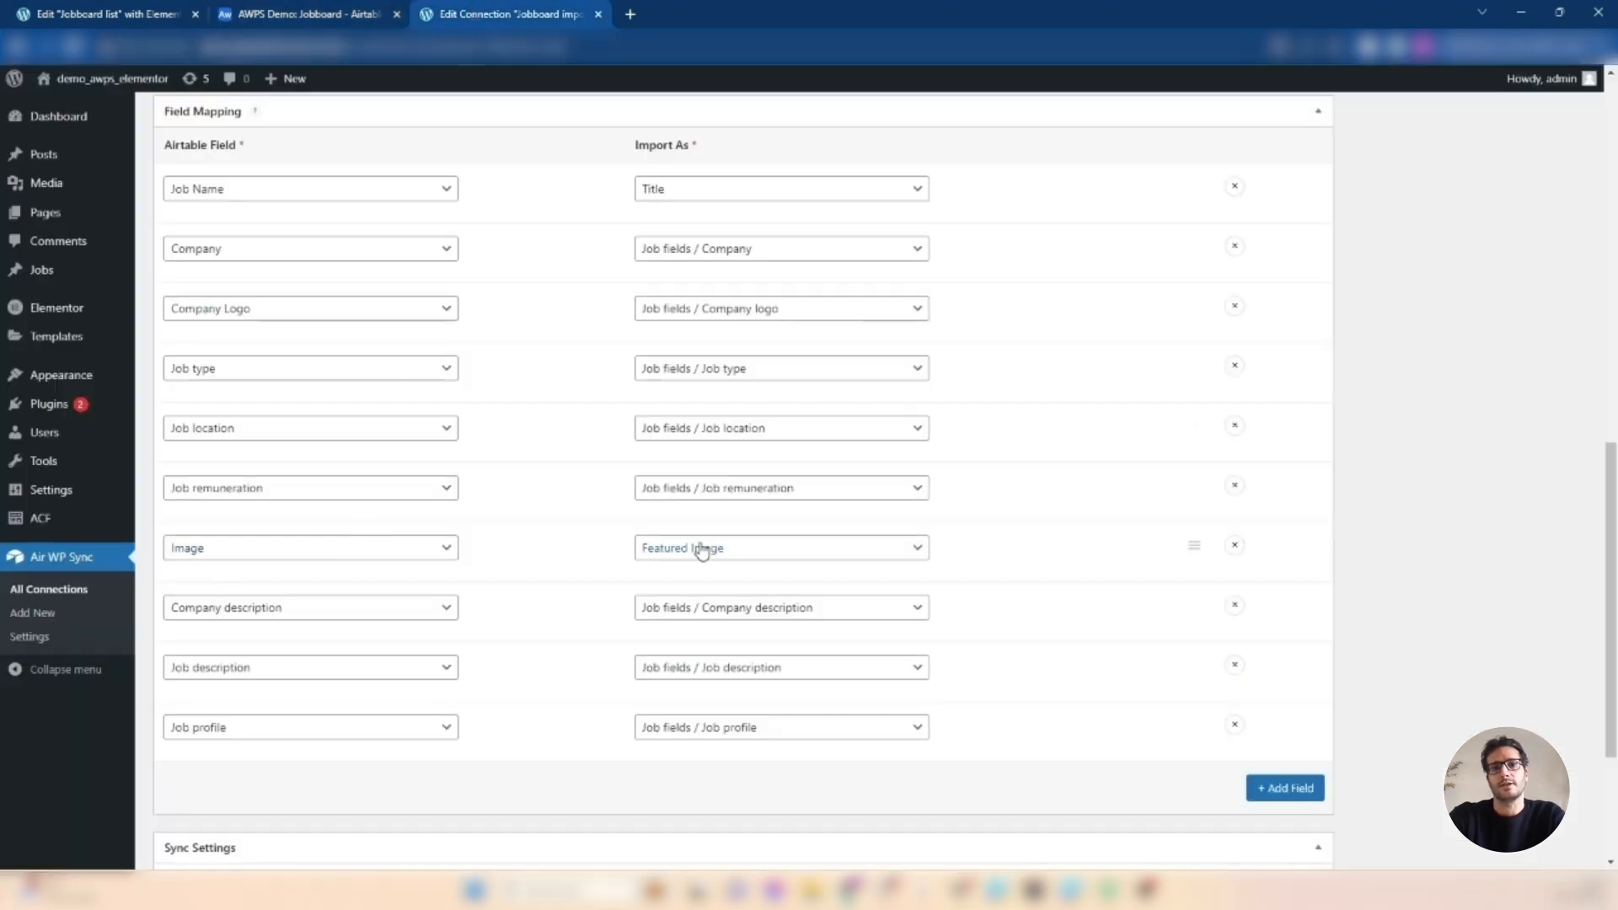
left_click(123, 8)
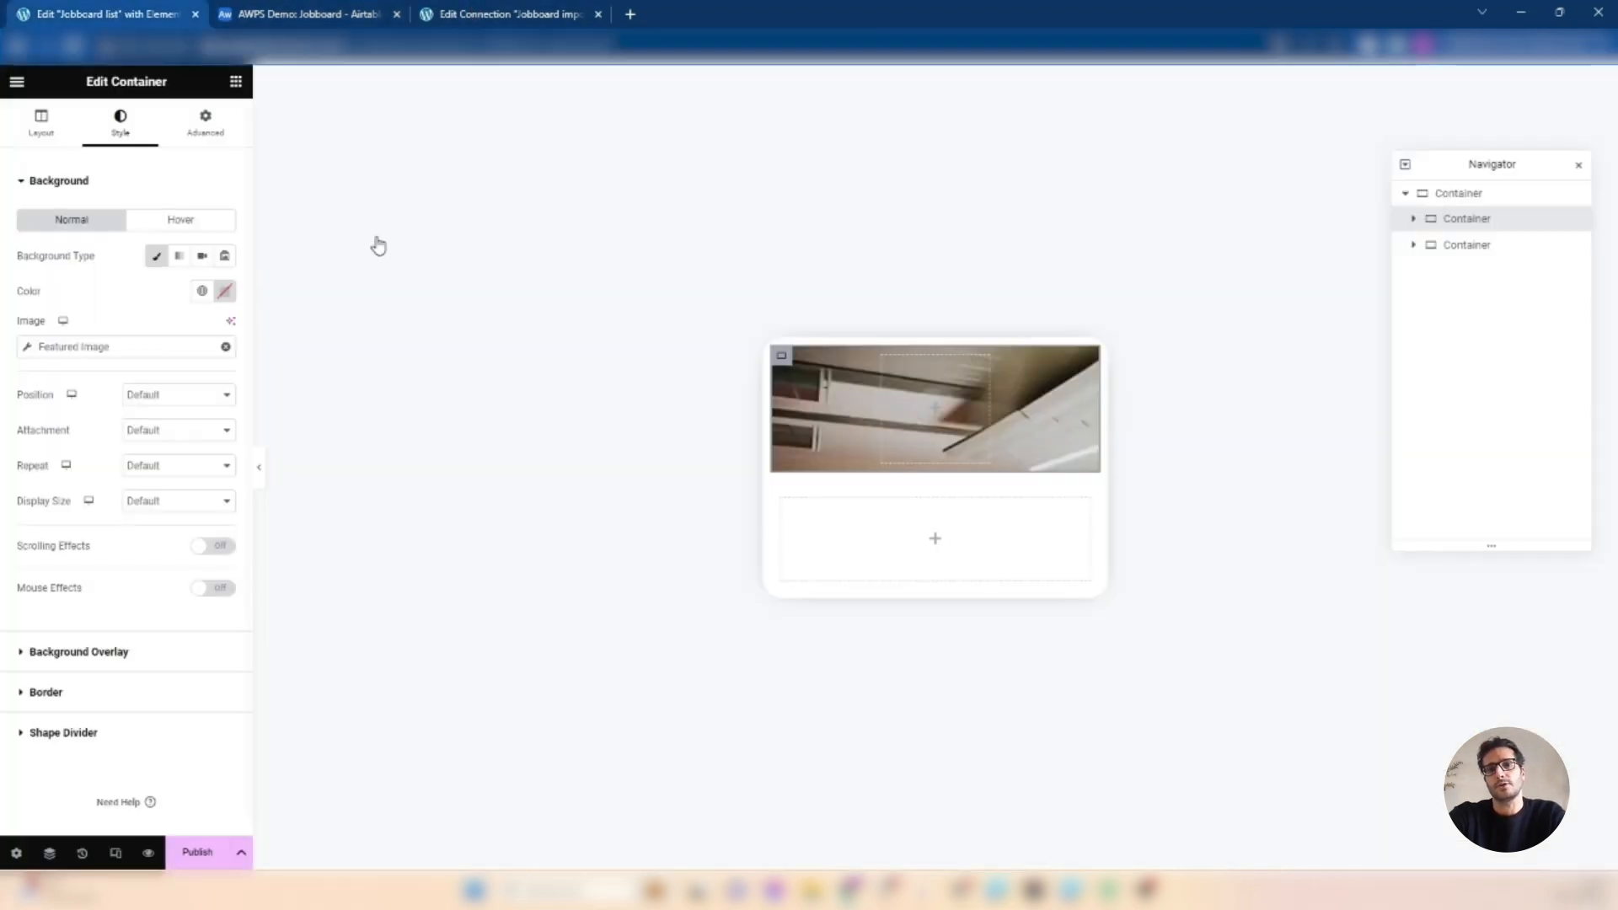
- Set the background image's position to Center Center and display size to Cover, and the container's unlinked top border radius to 24 px
left_click(180, 396)
left_click(168, 426)
left_click(173, 501)
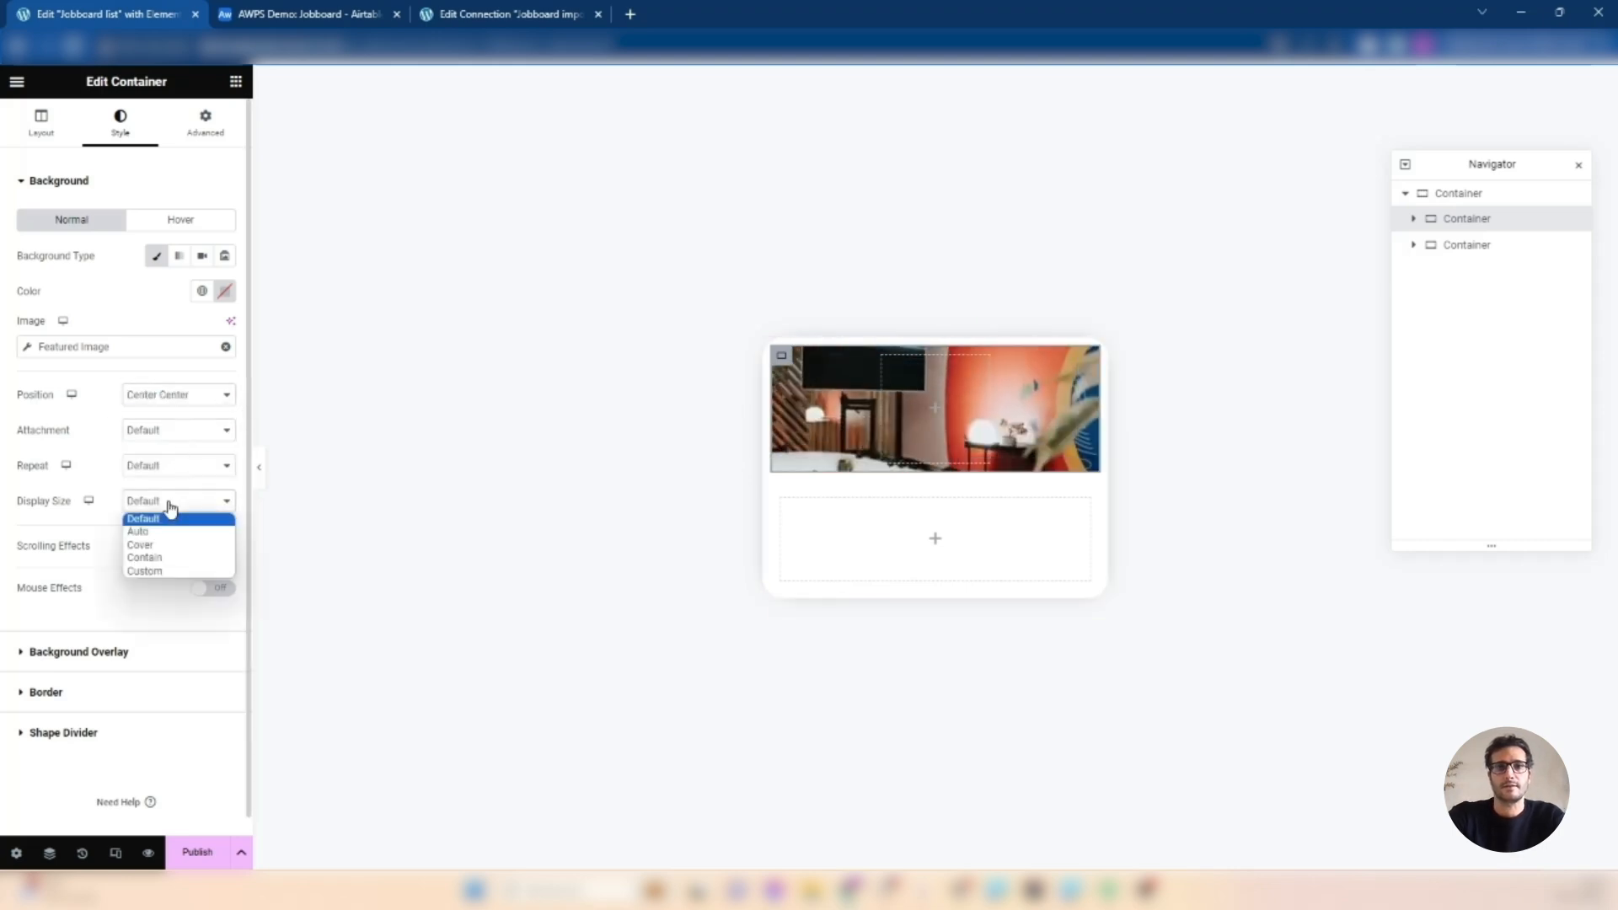
left_click(169, 548)
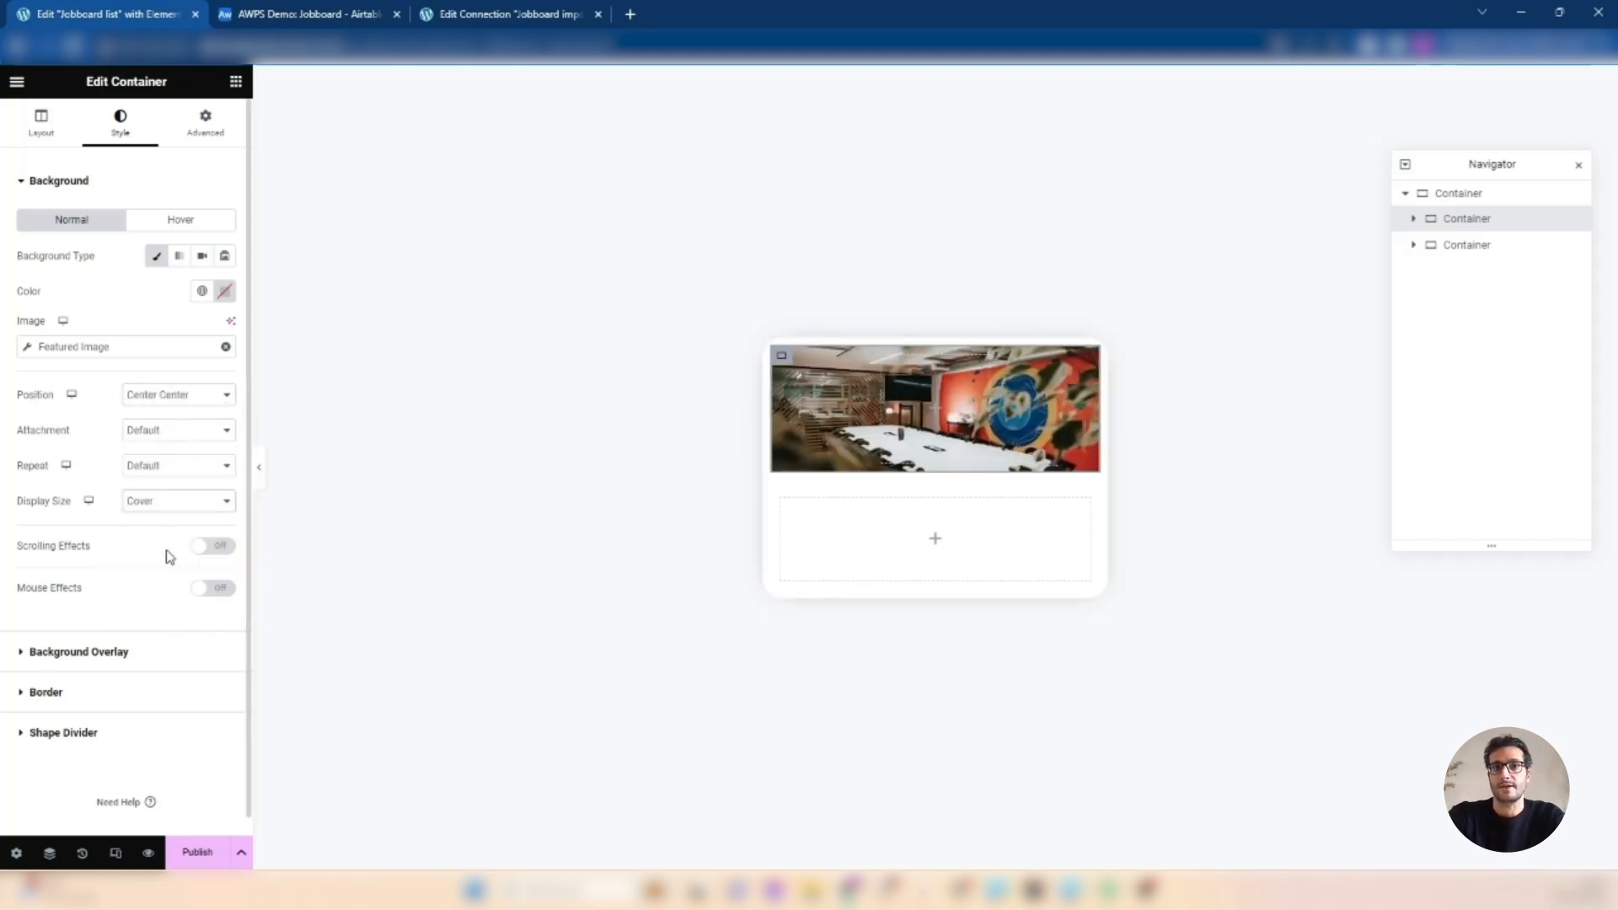
left_click(21, 698)
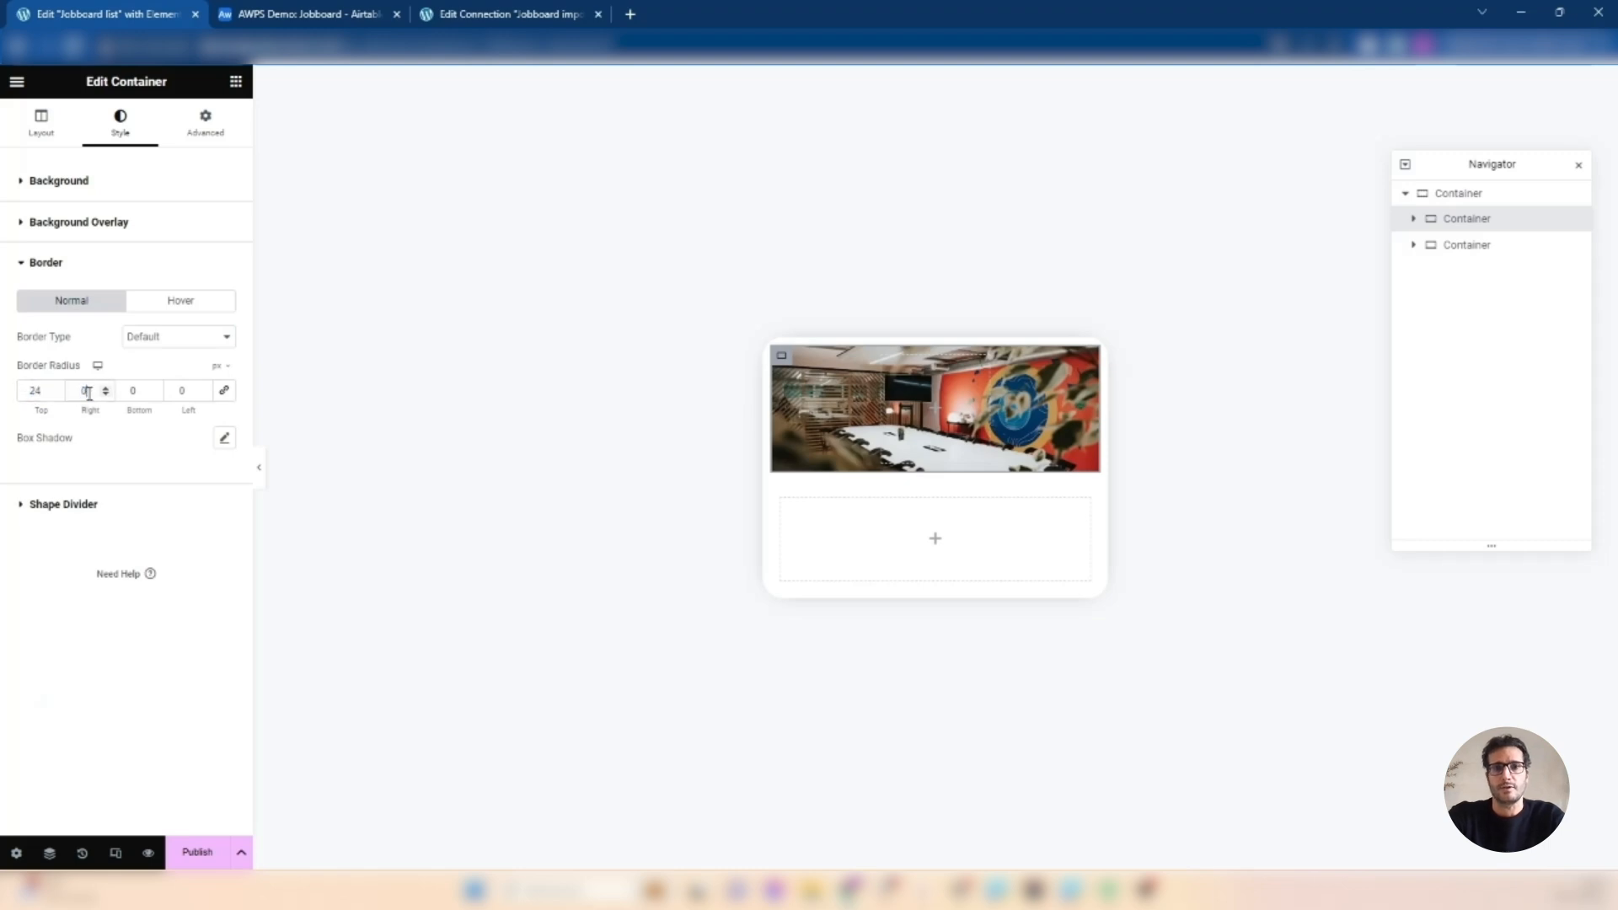
- Nest a container inside the image container, 100 px in width and minimum height, with its content centred
left_click(236, 81)
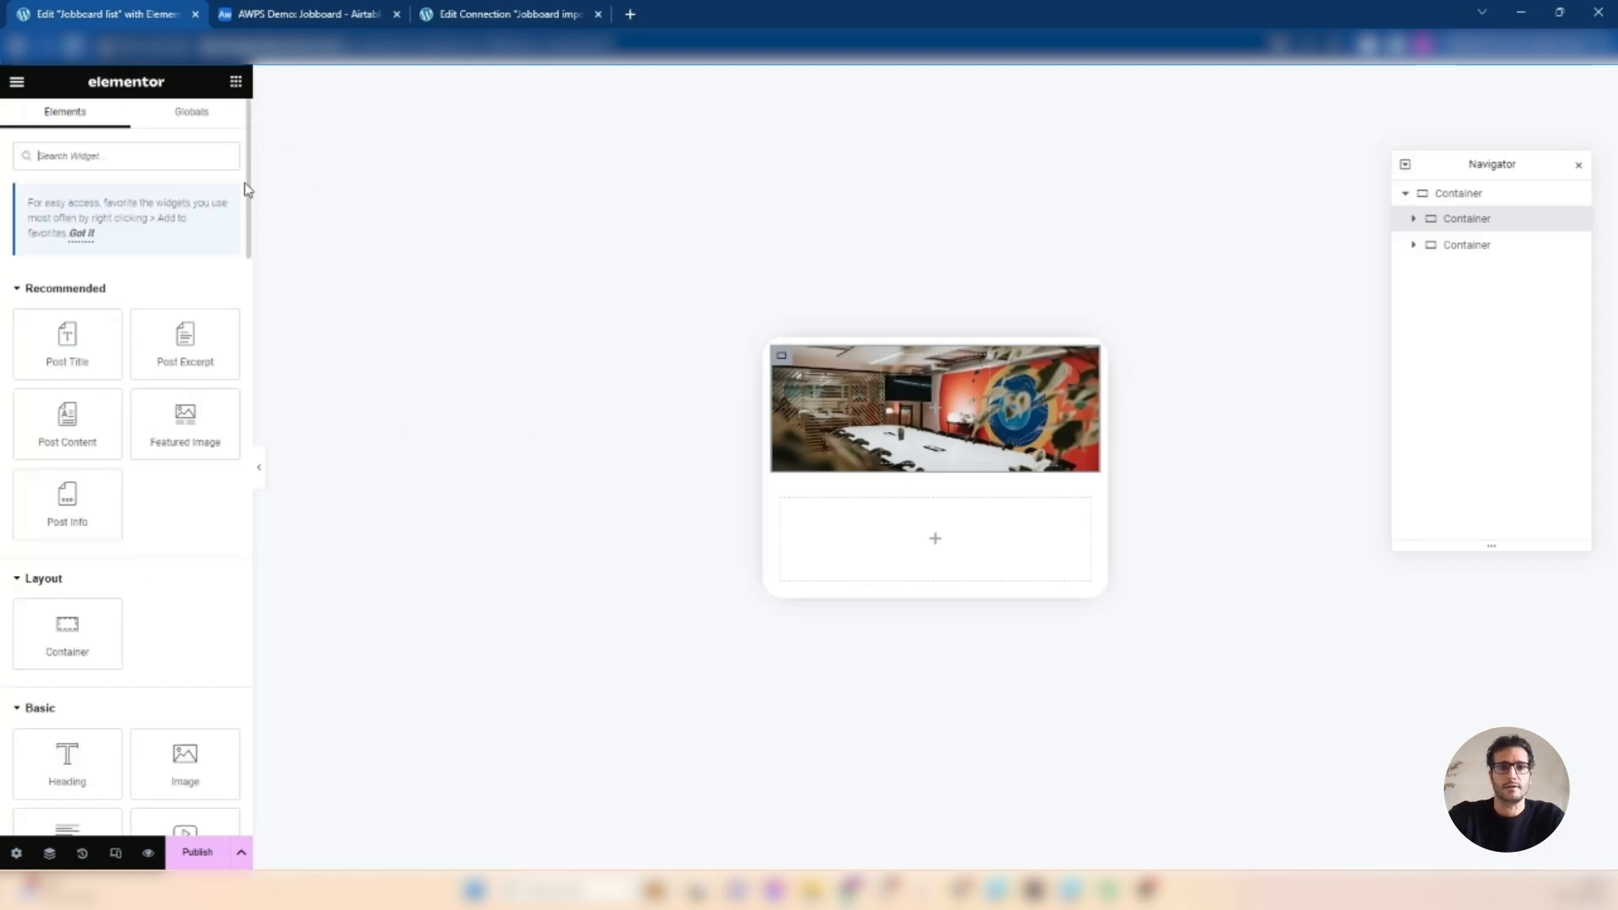
left_click_drag(84, 651, 958, 427)
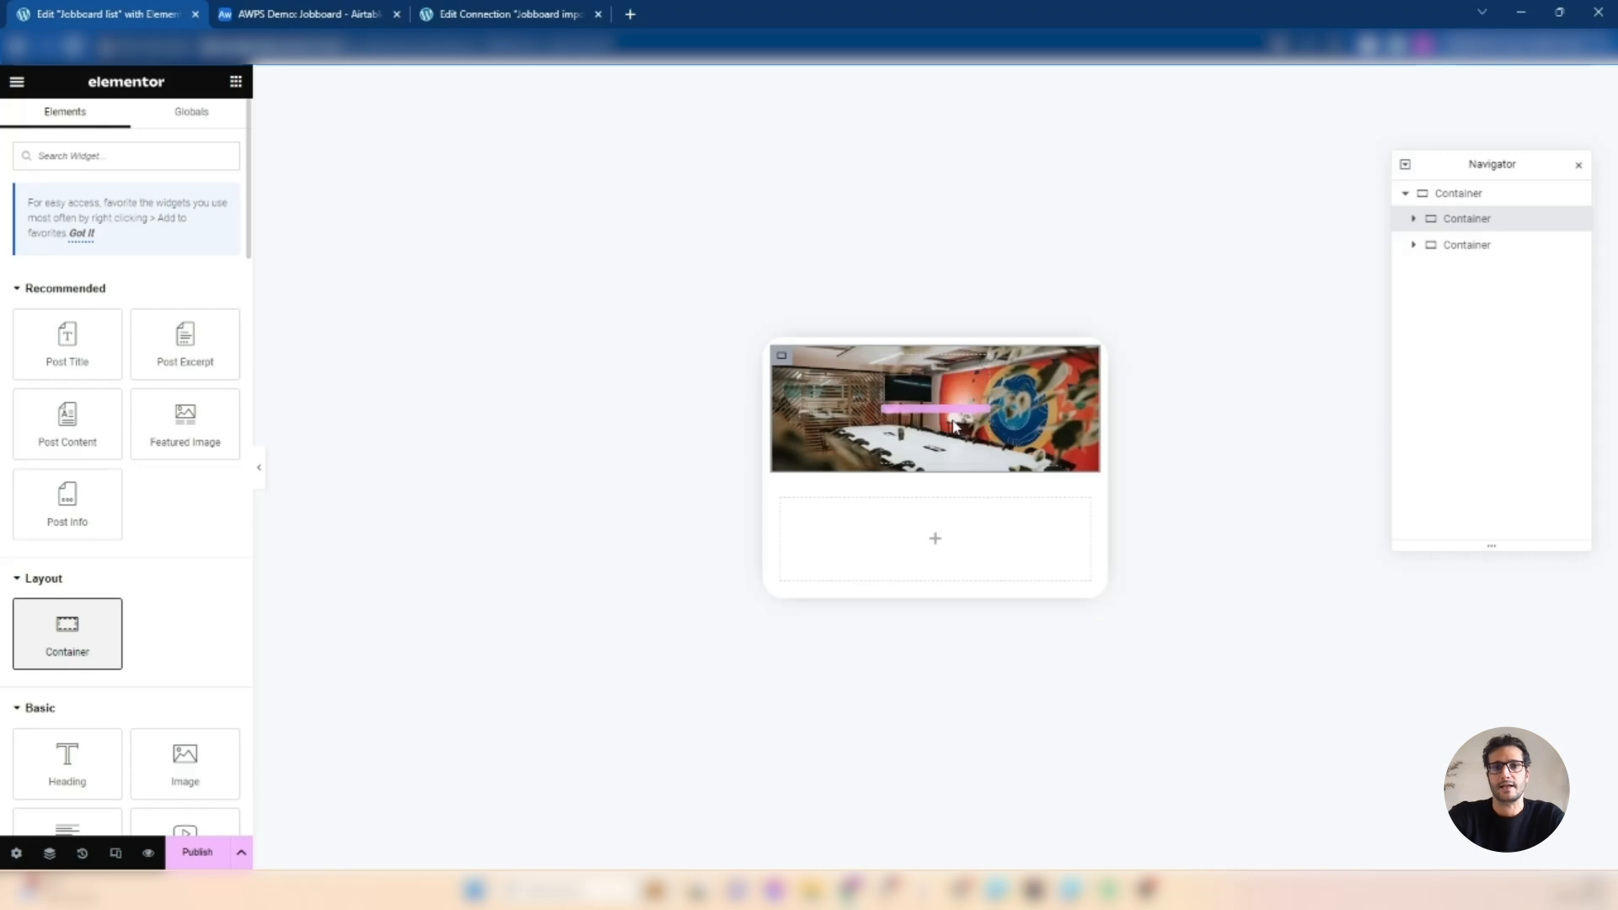
double_click(207, 287)
type("100")
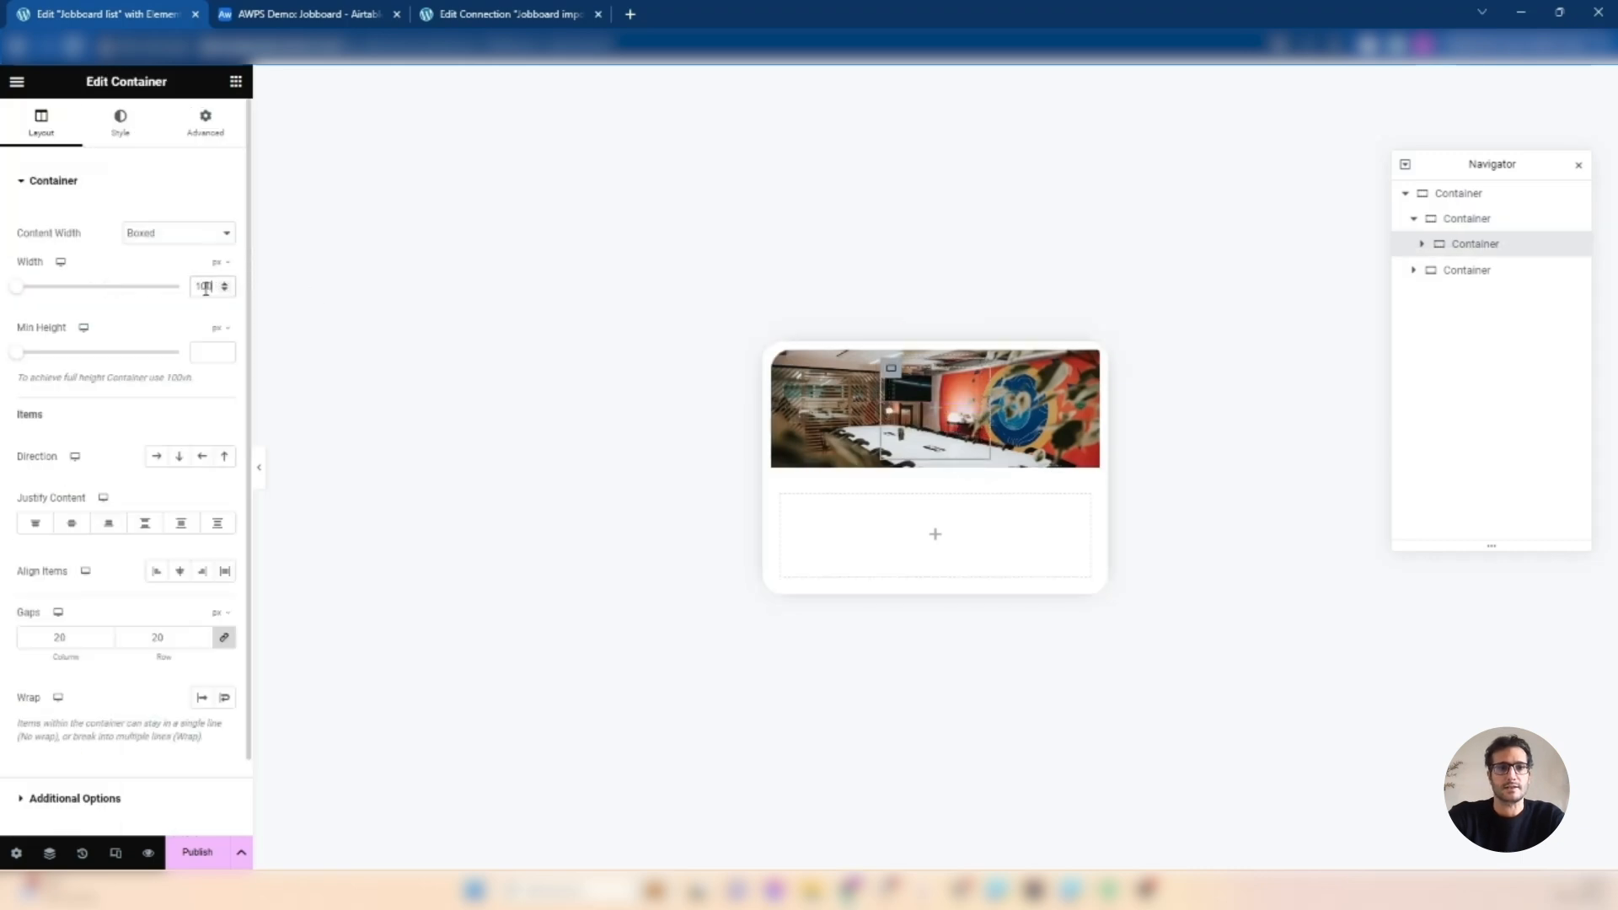
type("100")
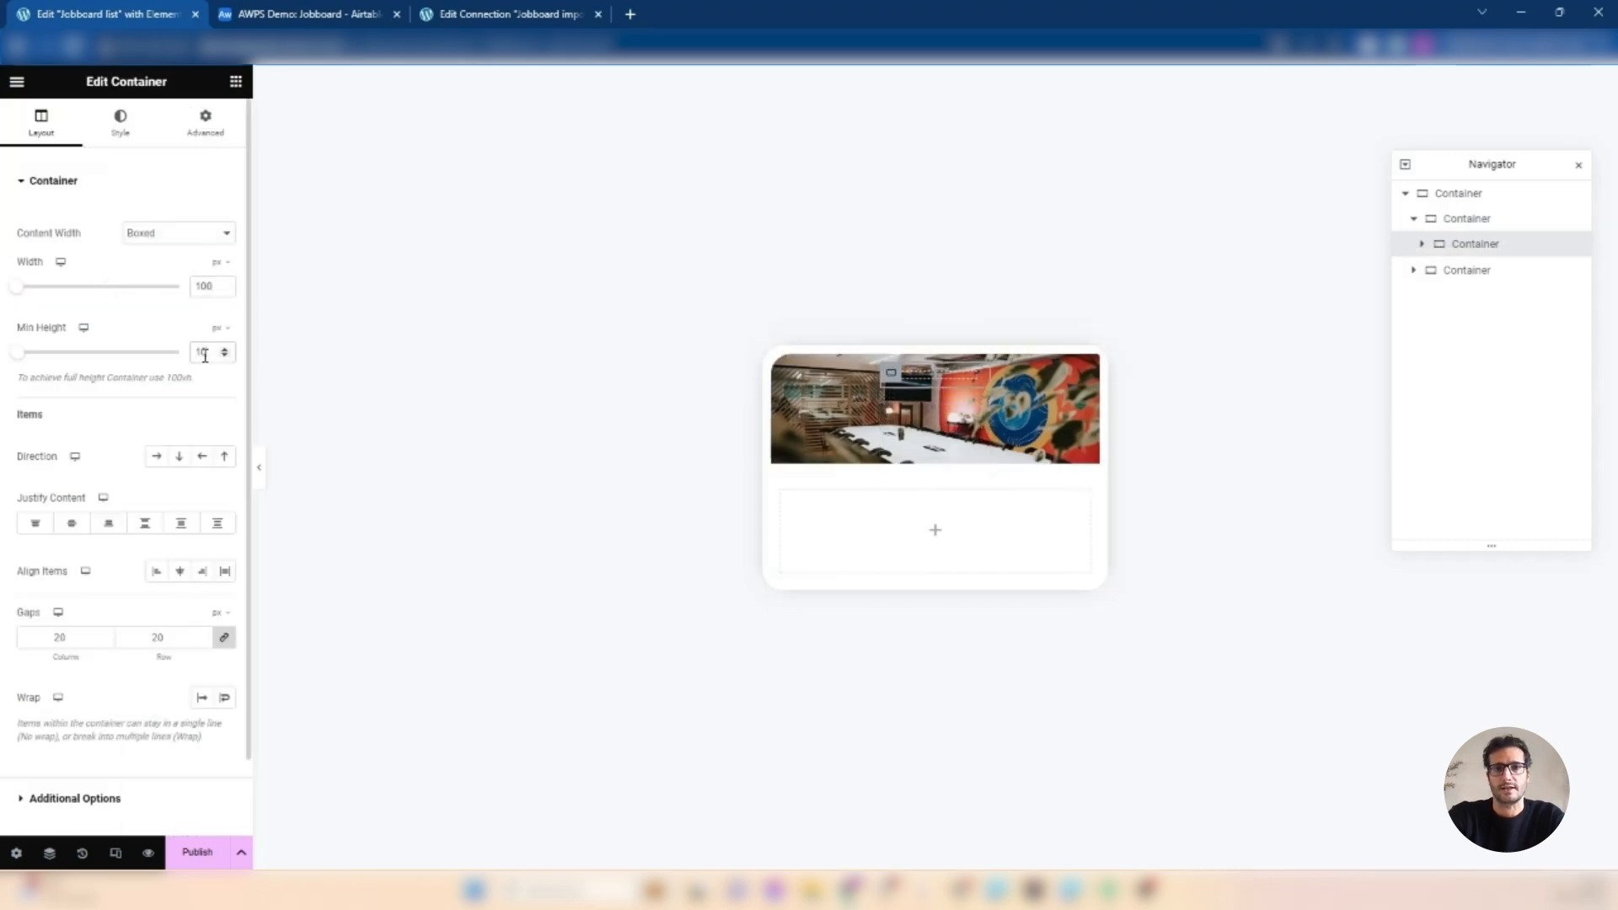
left_click(73, 524)
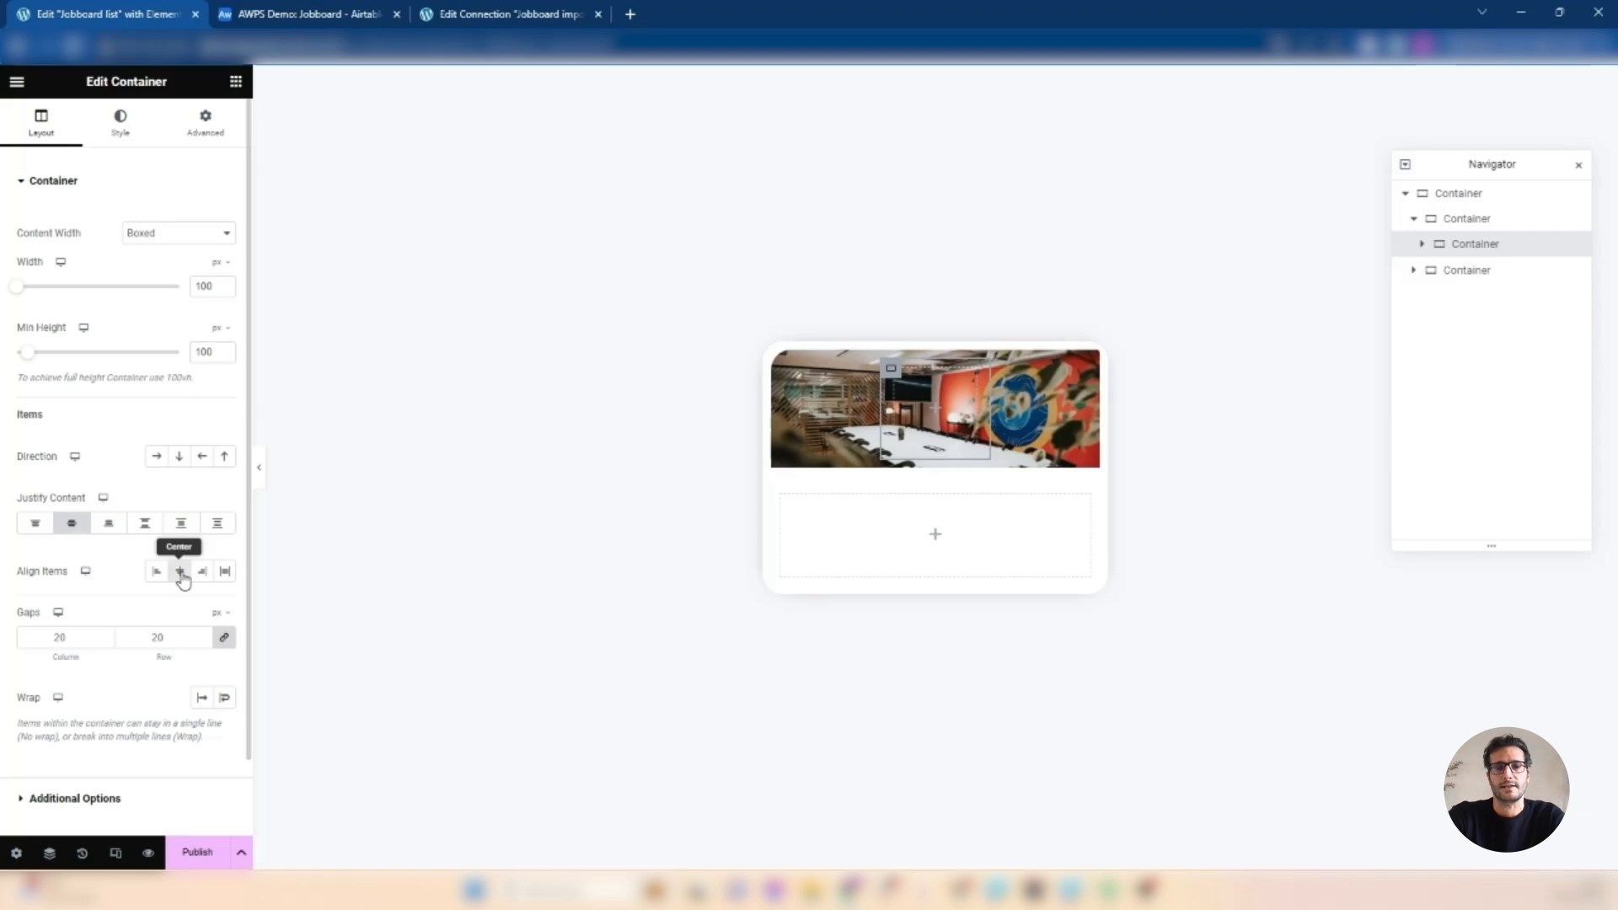
- Give the nested container a classic white background and rounded corners
left_click(121, 121)
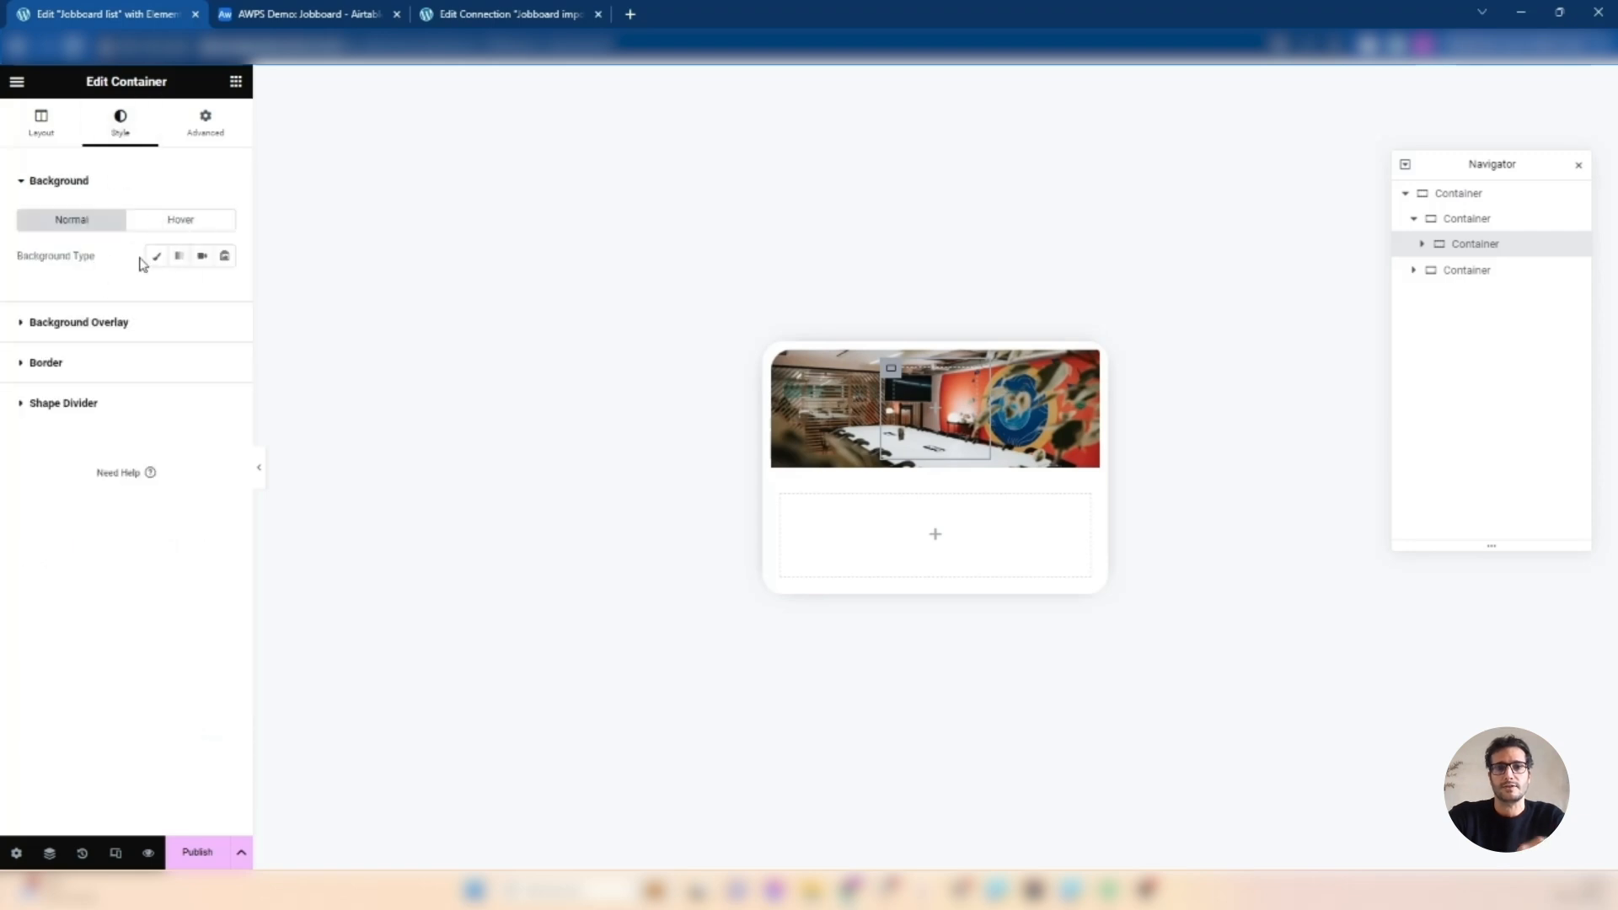
left_click(157, 256)
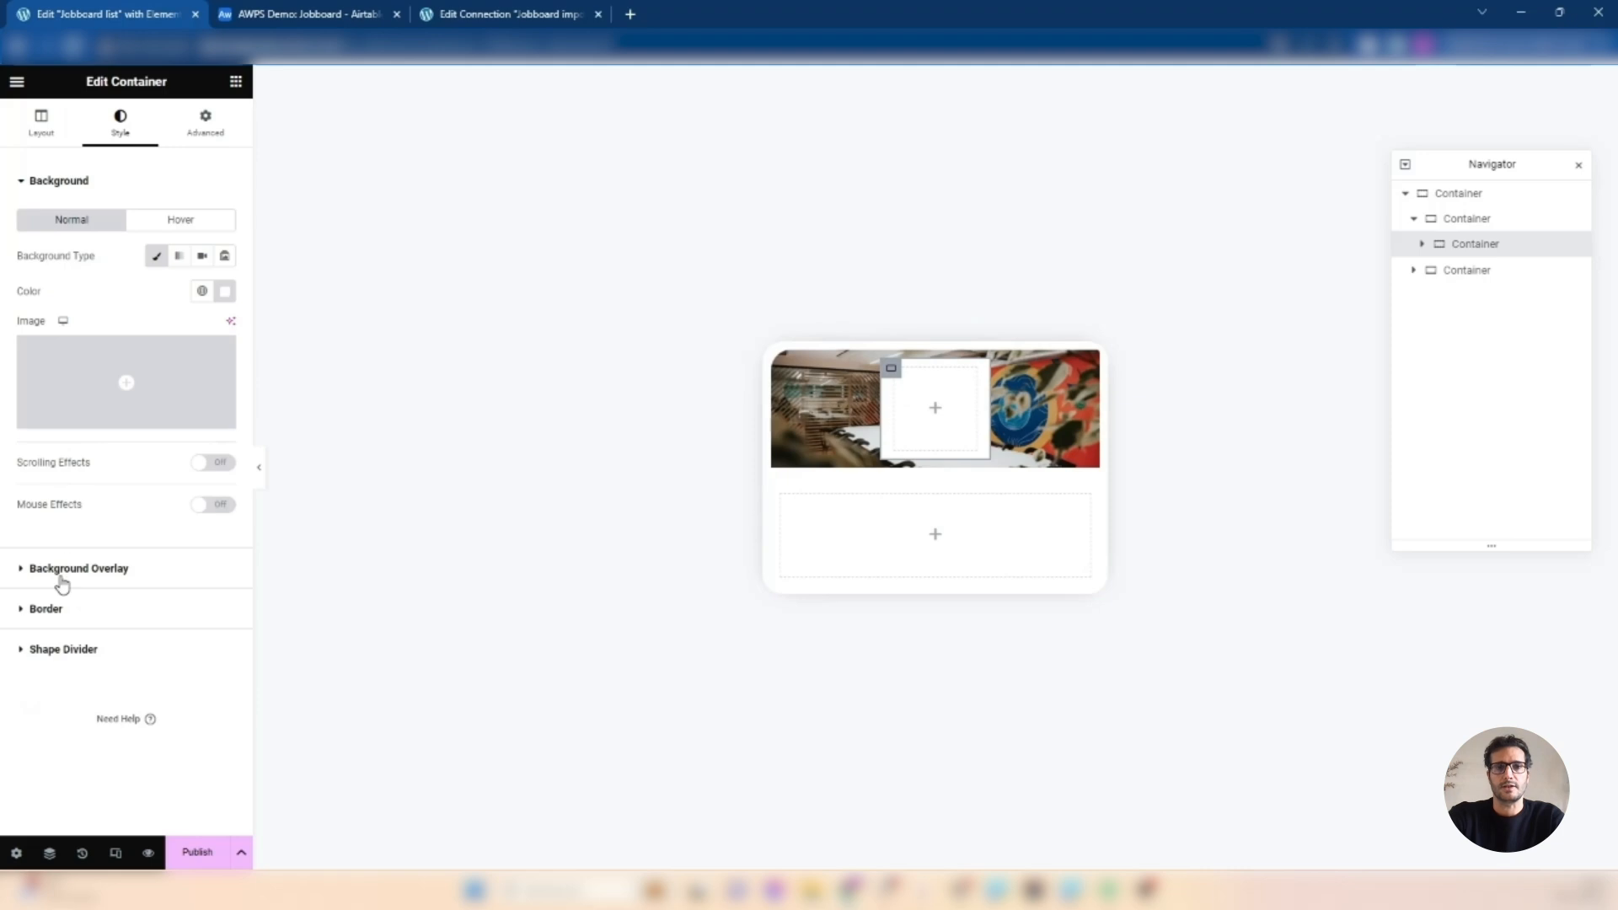
left_click(41, 611)
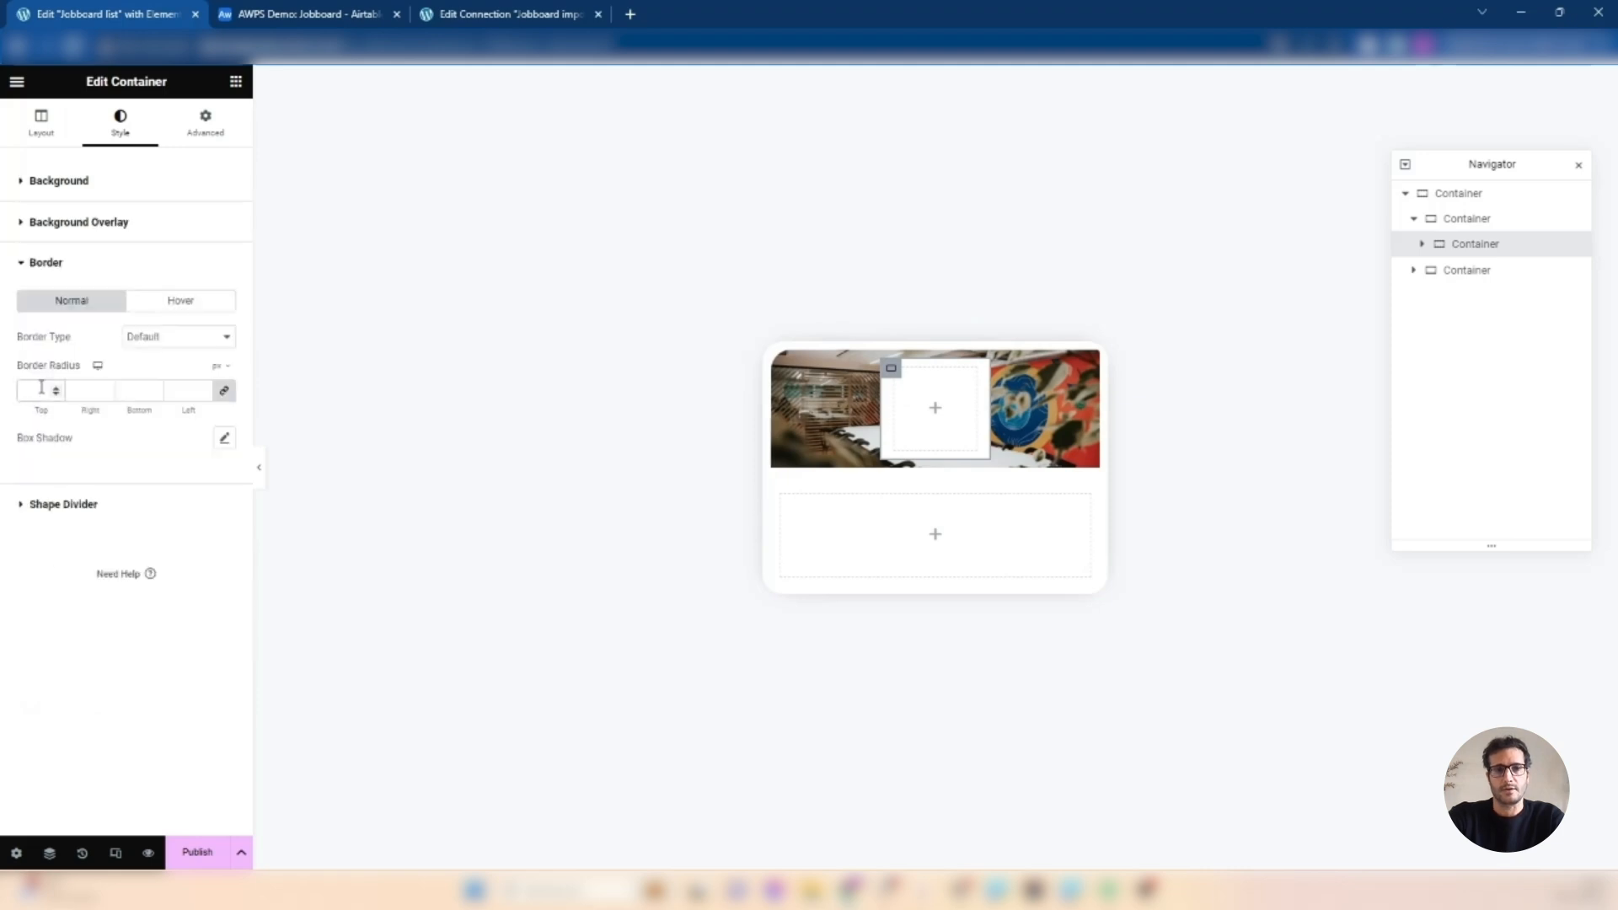
- Nest another container inside the white box, 100 px in width and minimum height, and choose a classic background for it
left_click(237, 83)
left_click_drag(68, 632, 958, 410)
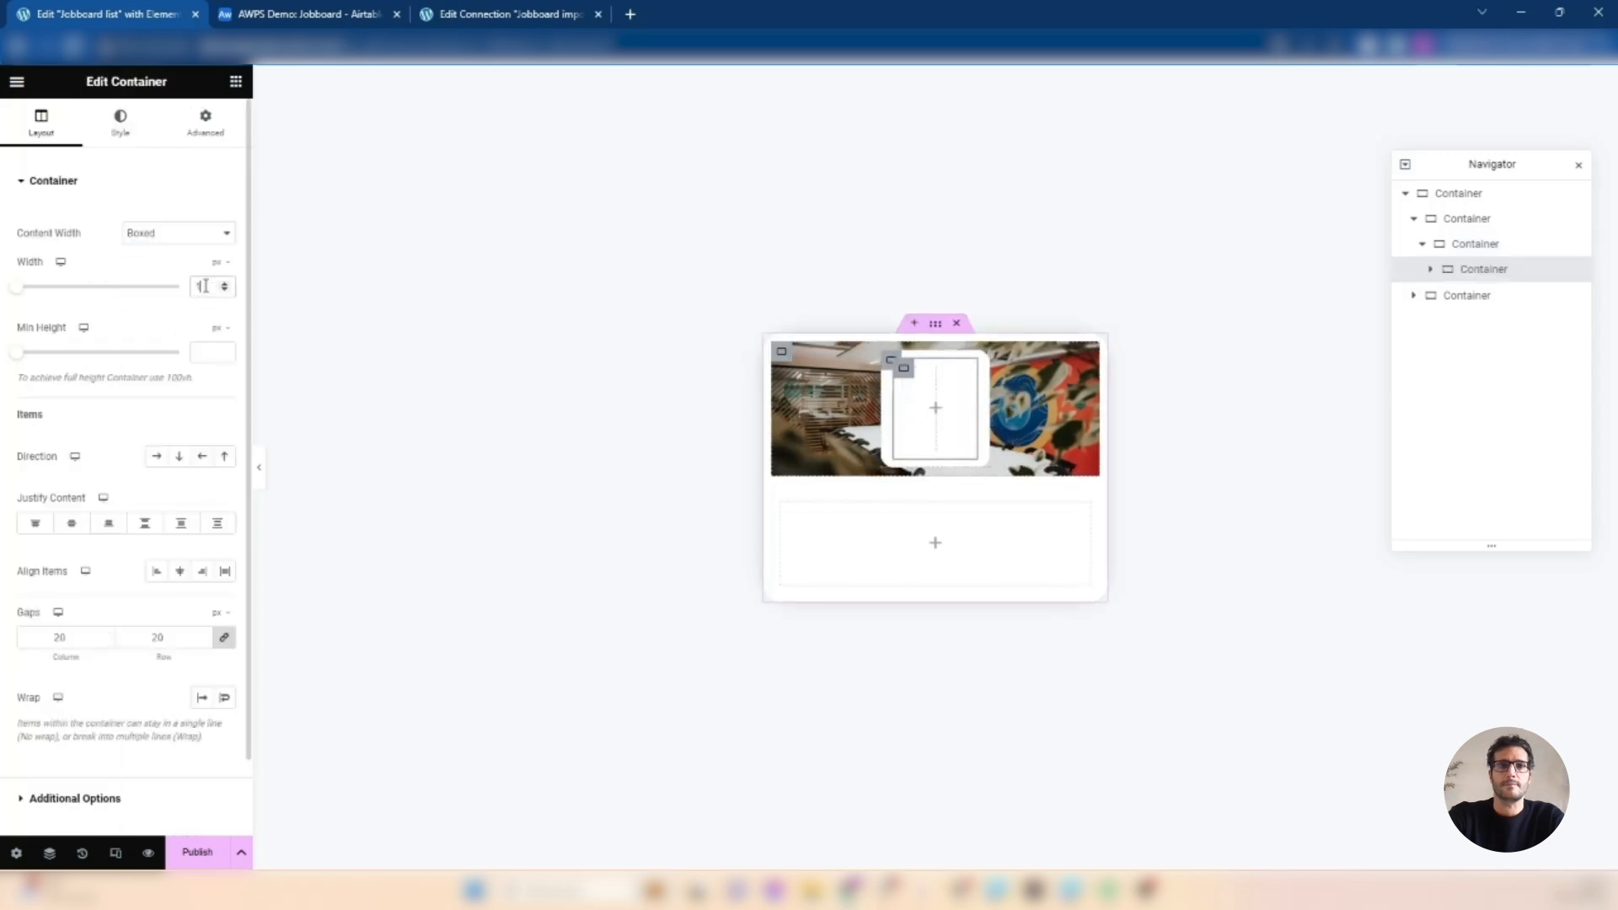
left_click(200, 353)
type("100")
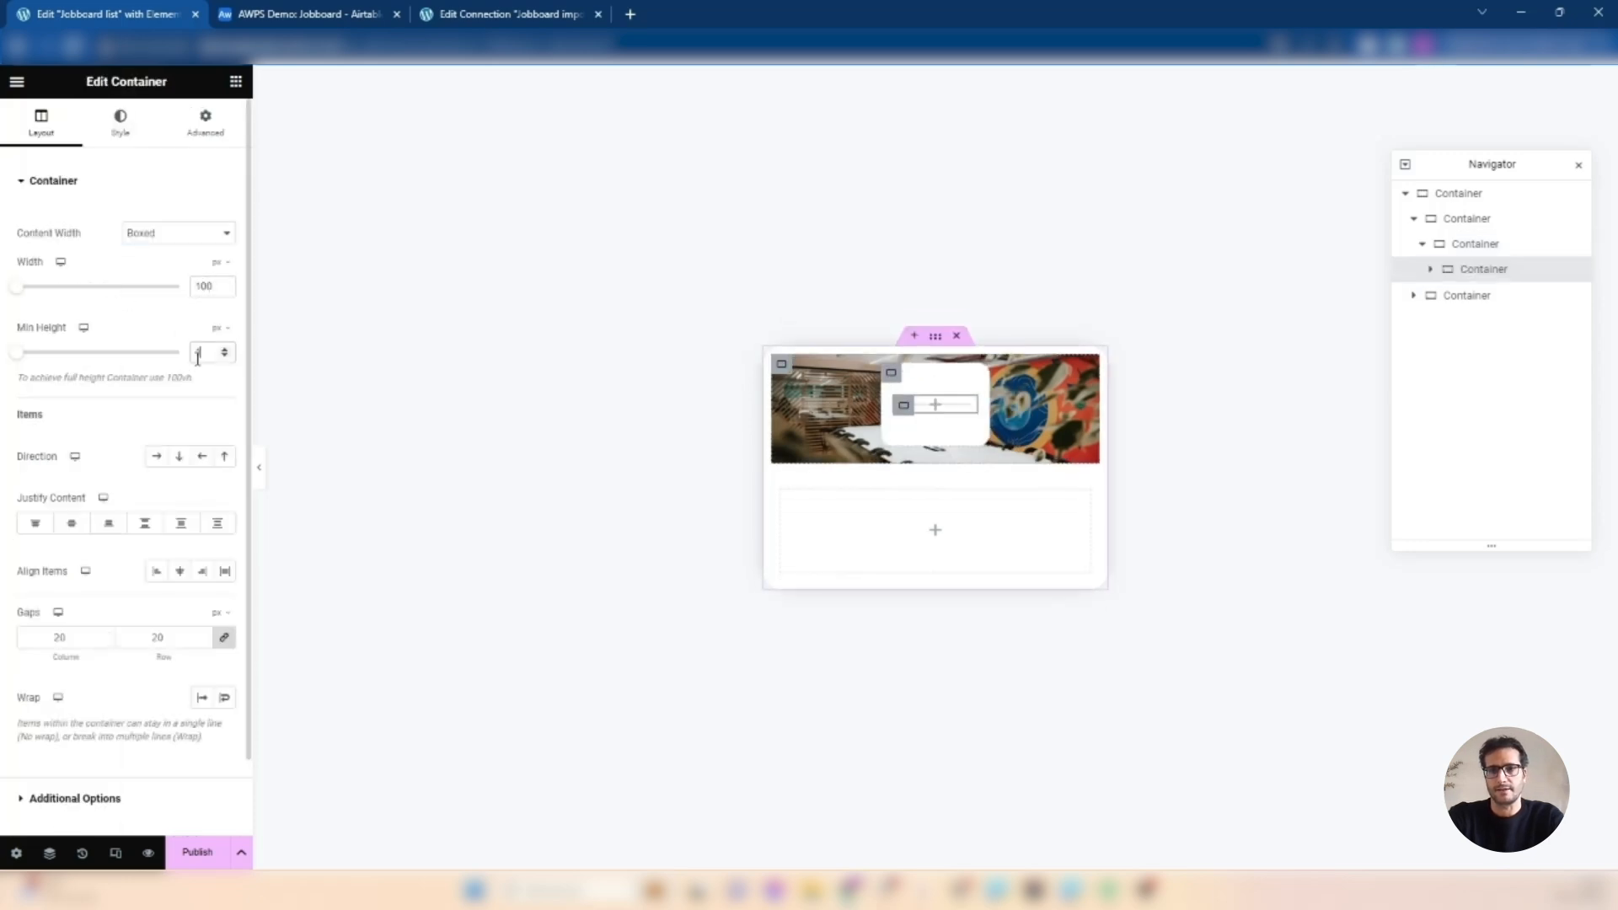
left_click(116, 120)
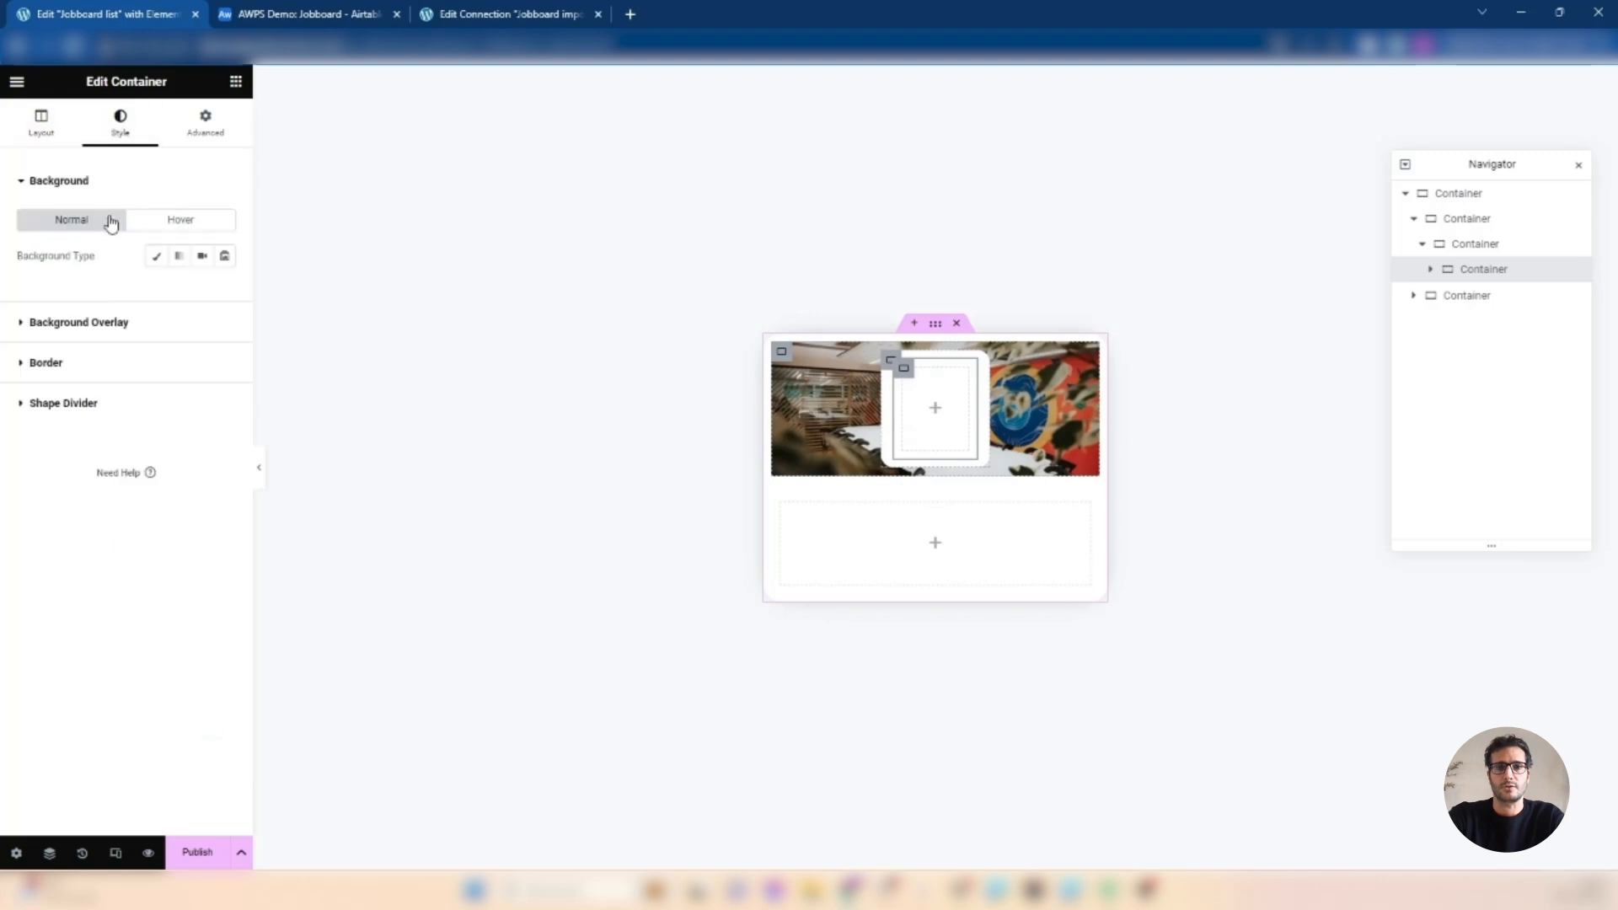
left_click(156, 256)
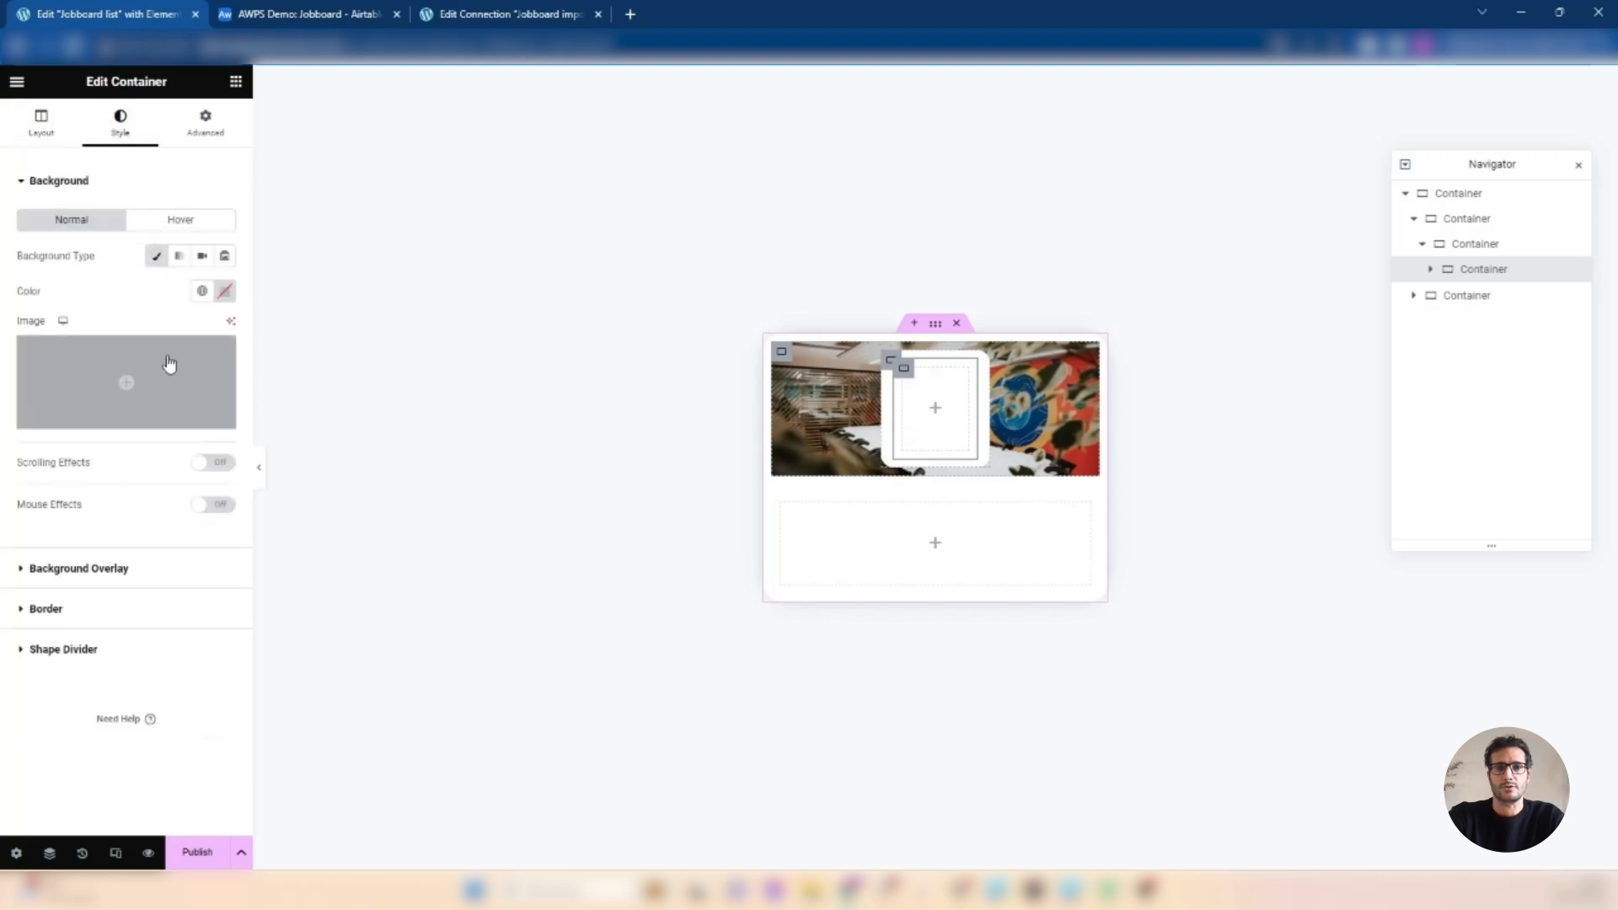
- Check the Company Logo column in Airtable and its import mapping in the connection, returning to the template
left_click(470, 13)
left_click(301, 10)
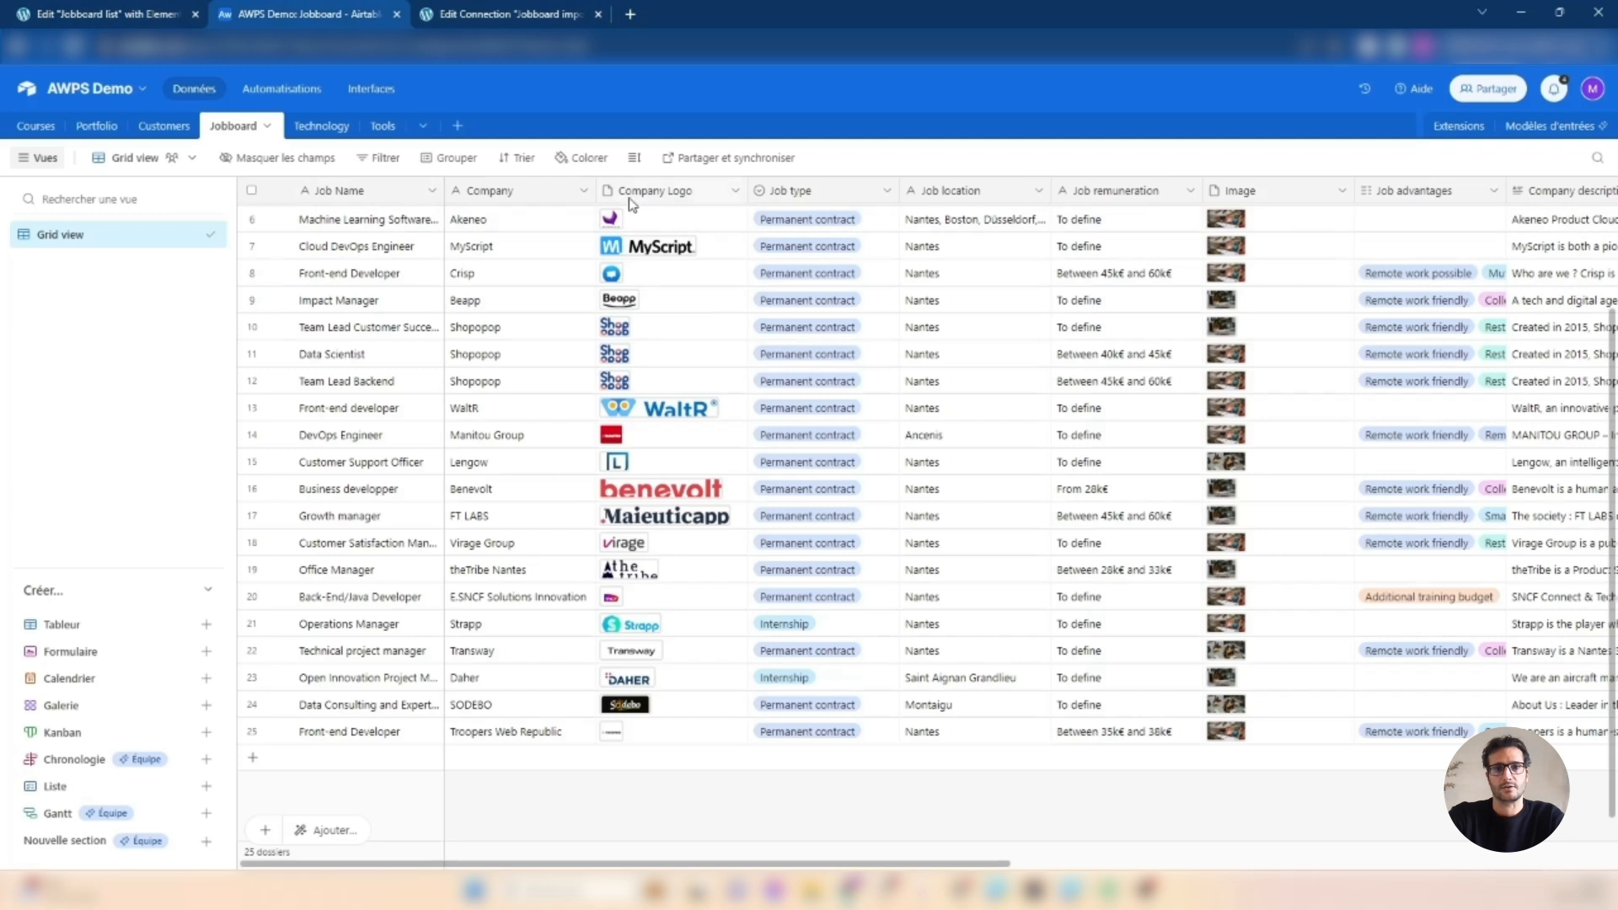
left_click(489, 15)
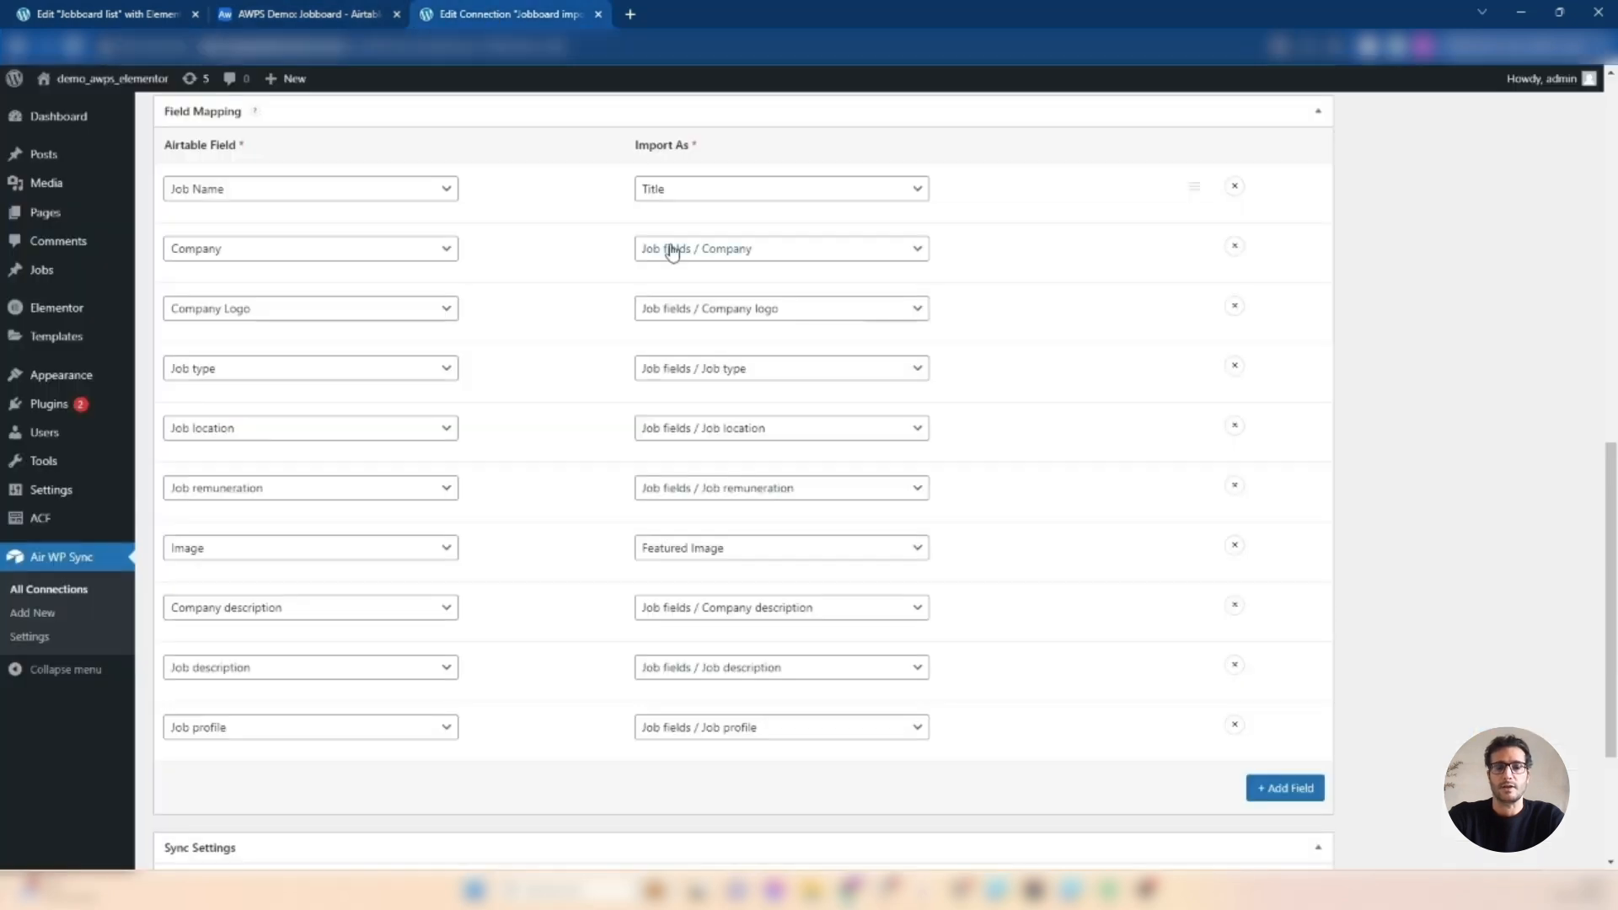
left_click(715, 313)
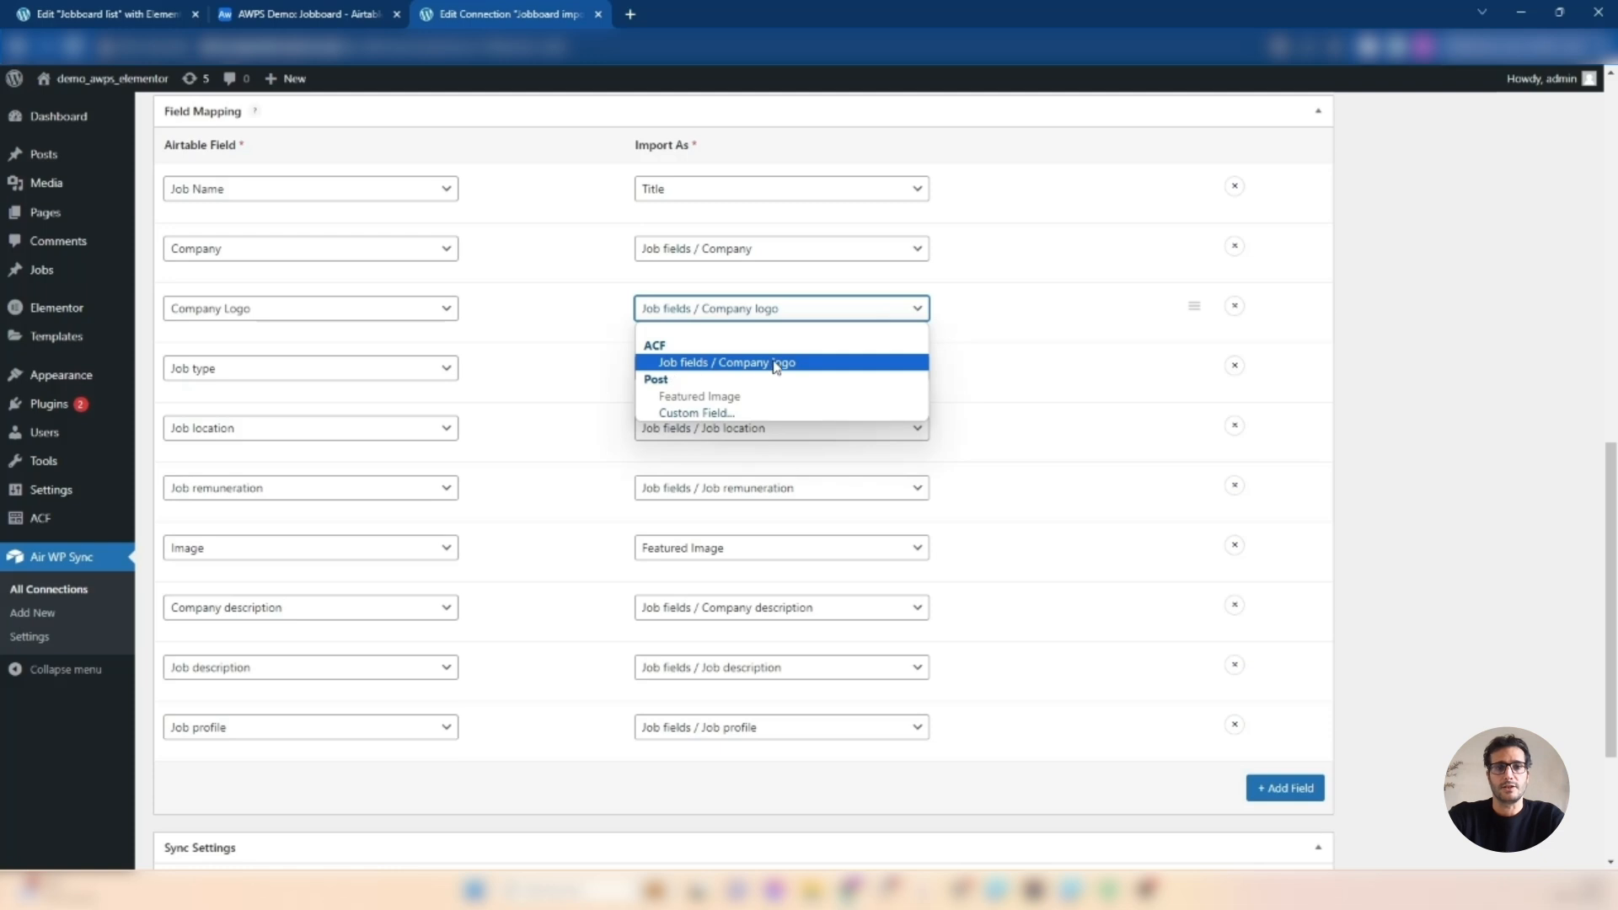
left_click(135, 12)
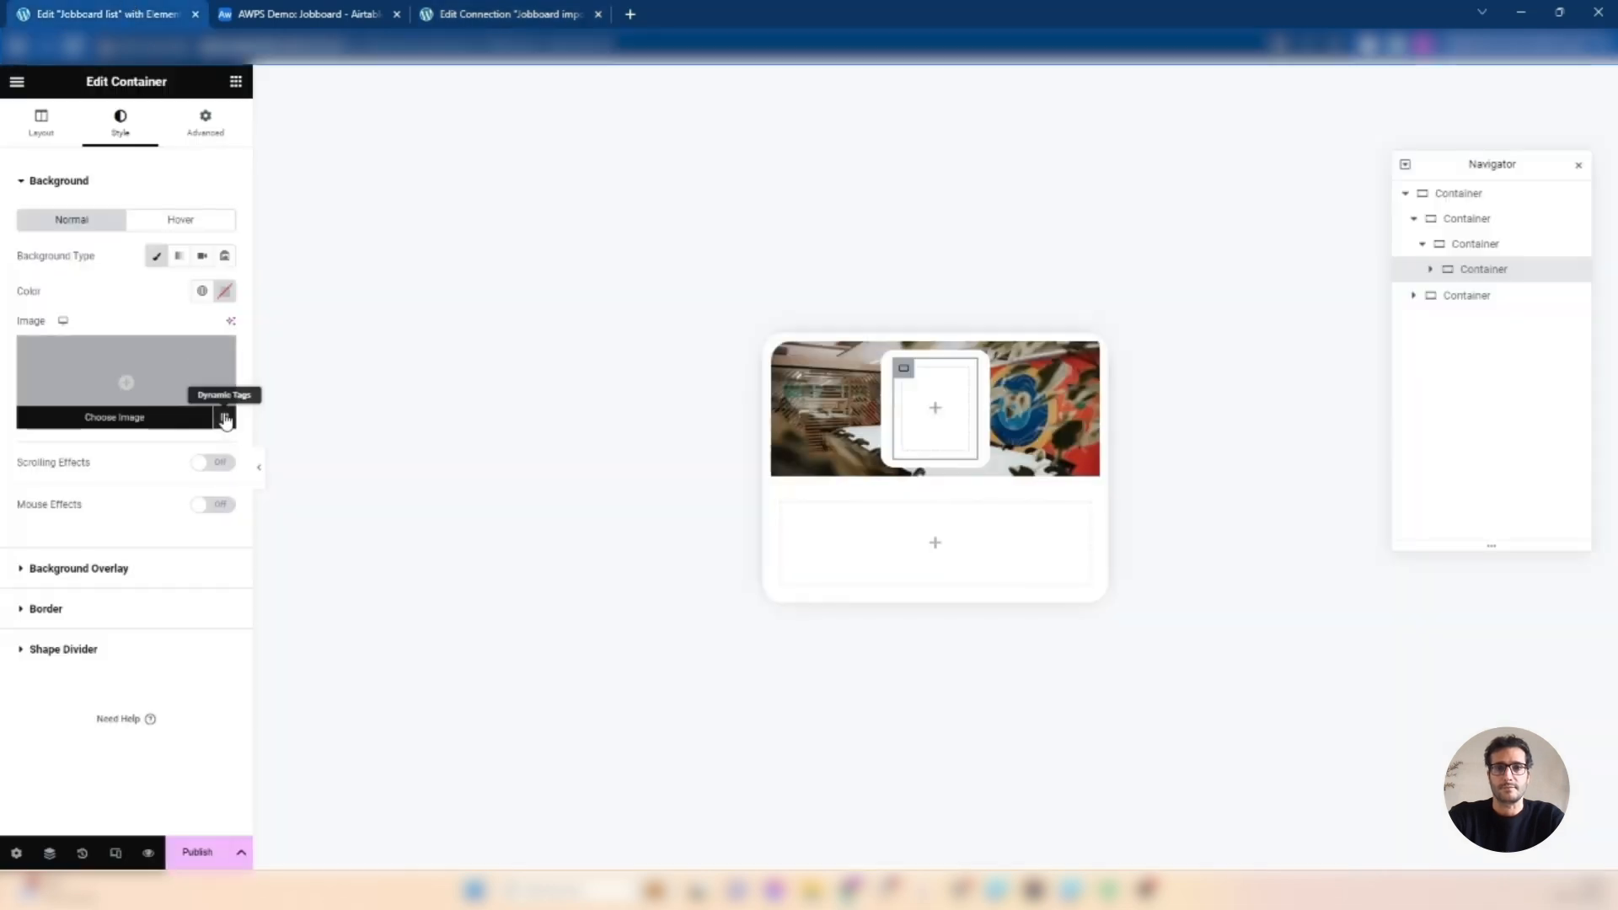
- Set the innermost container's background image to the dynamic ACF Image Field with the Company logo key
left_click(225, 419)
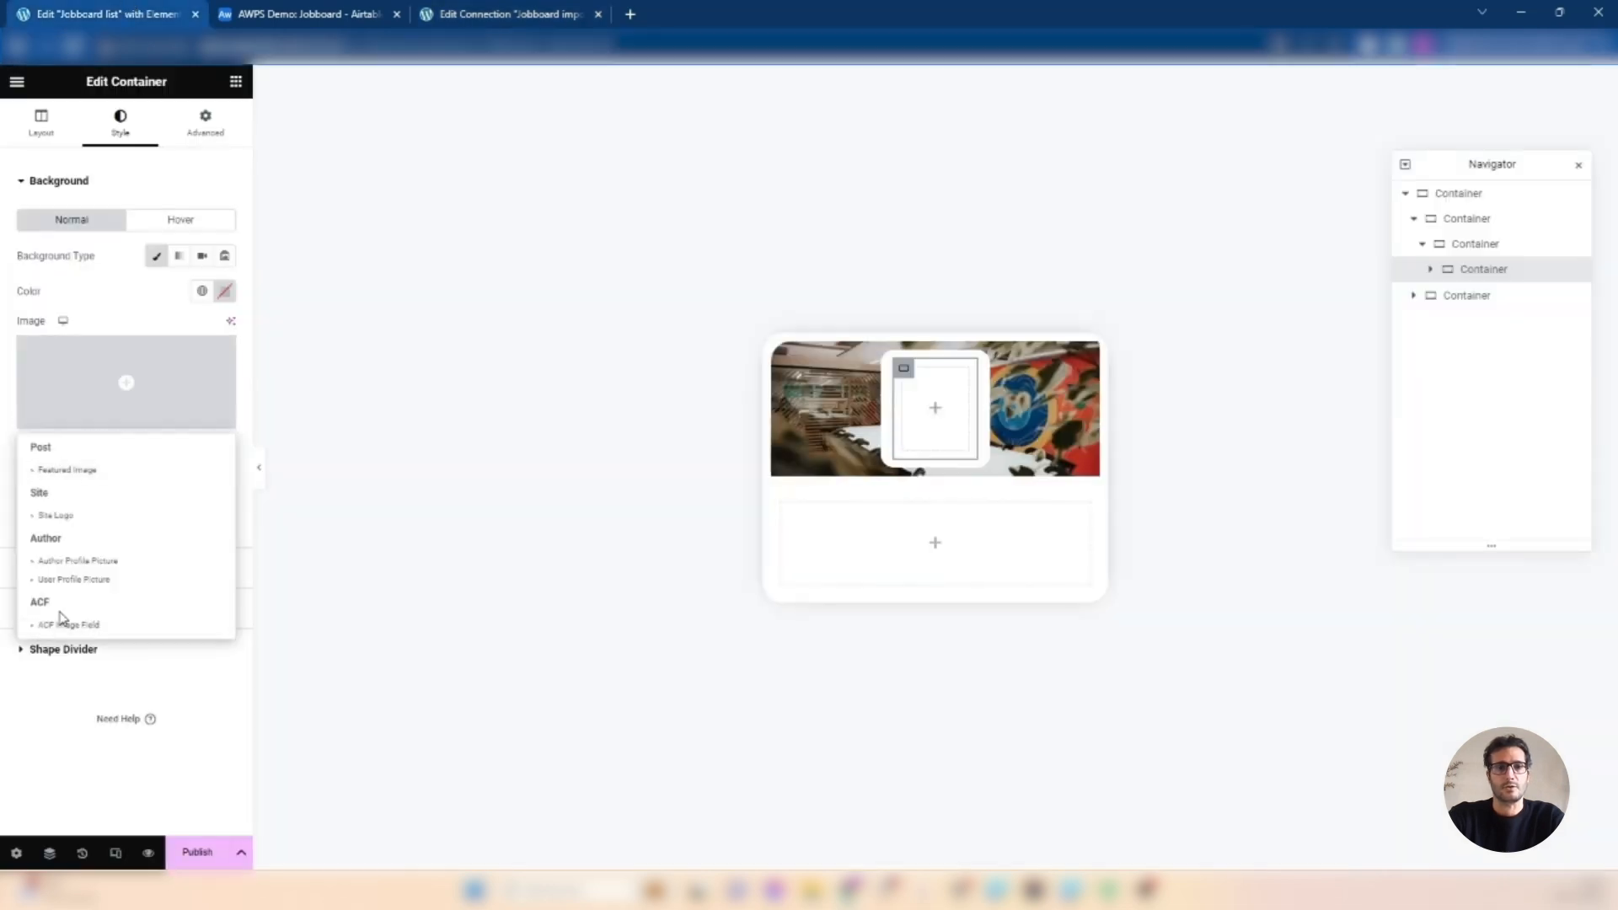
left_click(74, 627)
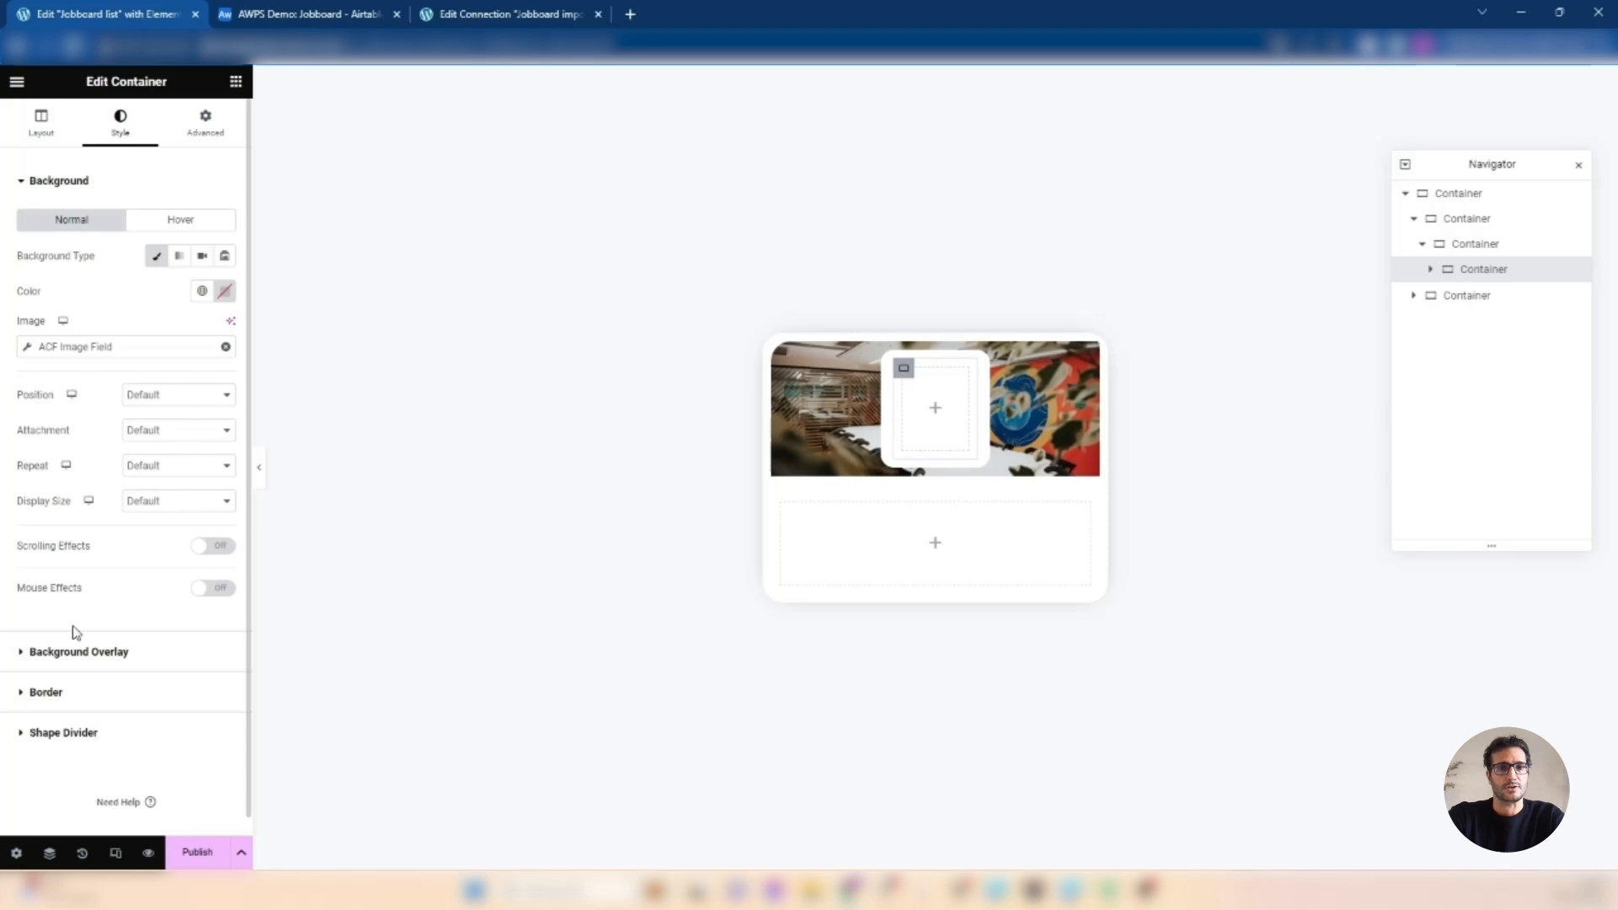
left_click(113, 348)
left_click(176, 429)
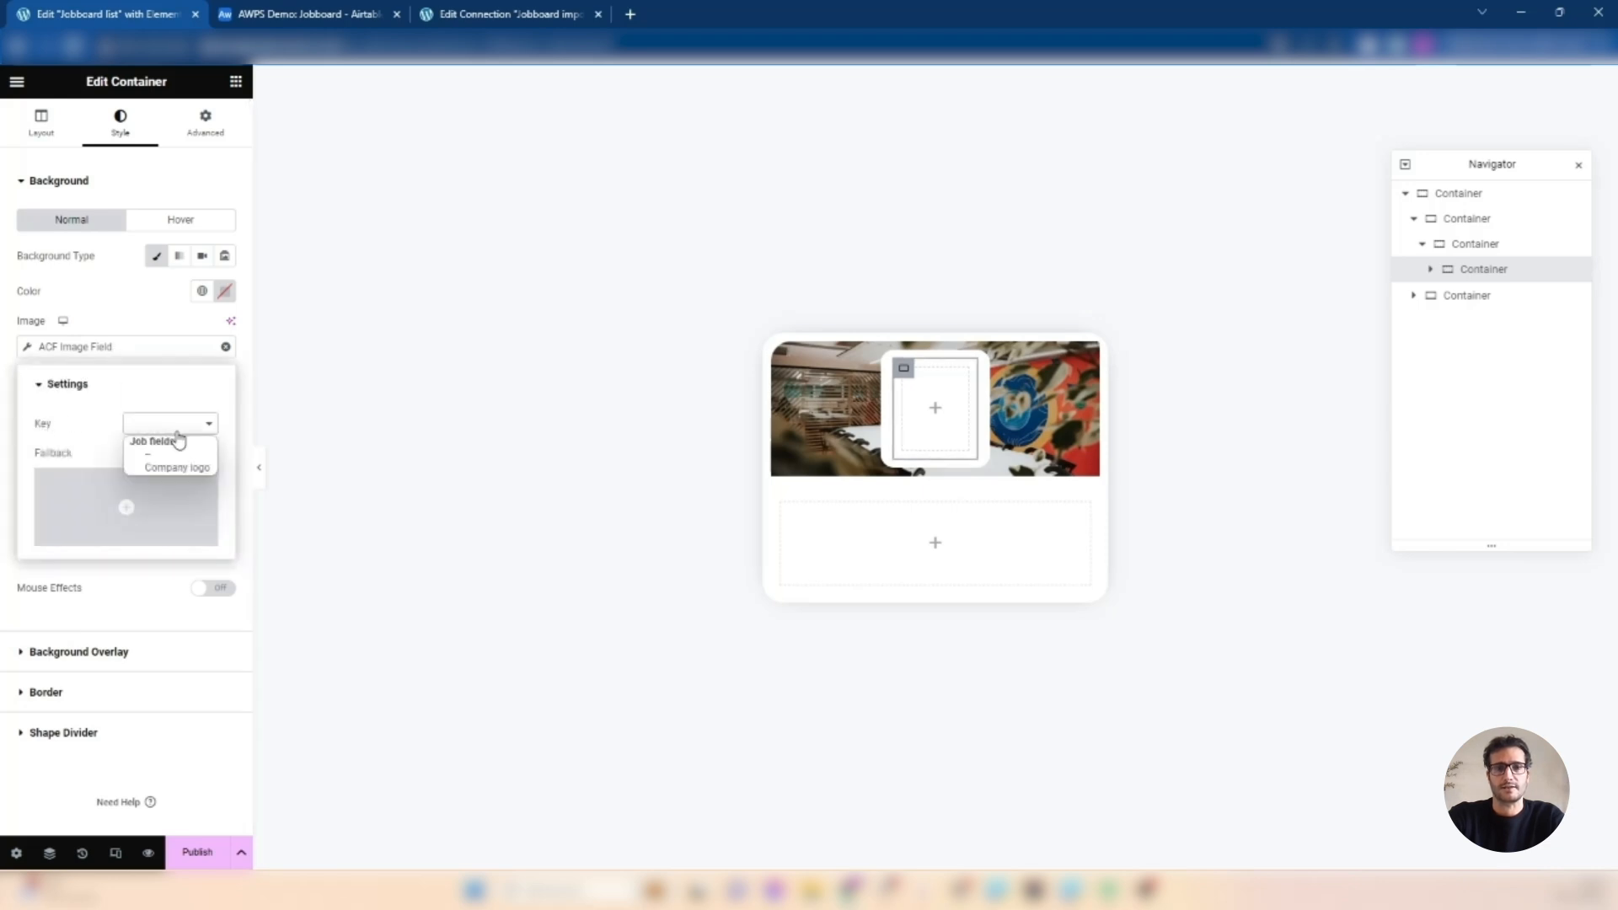
left_click(172, 468)
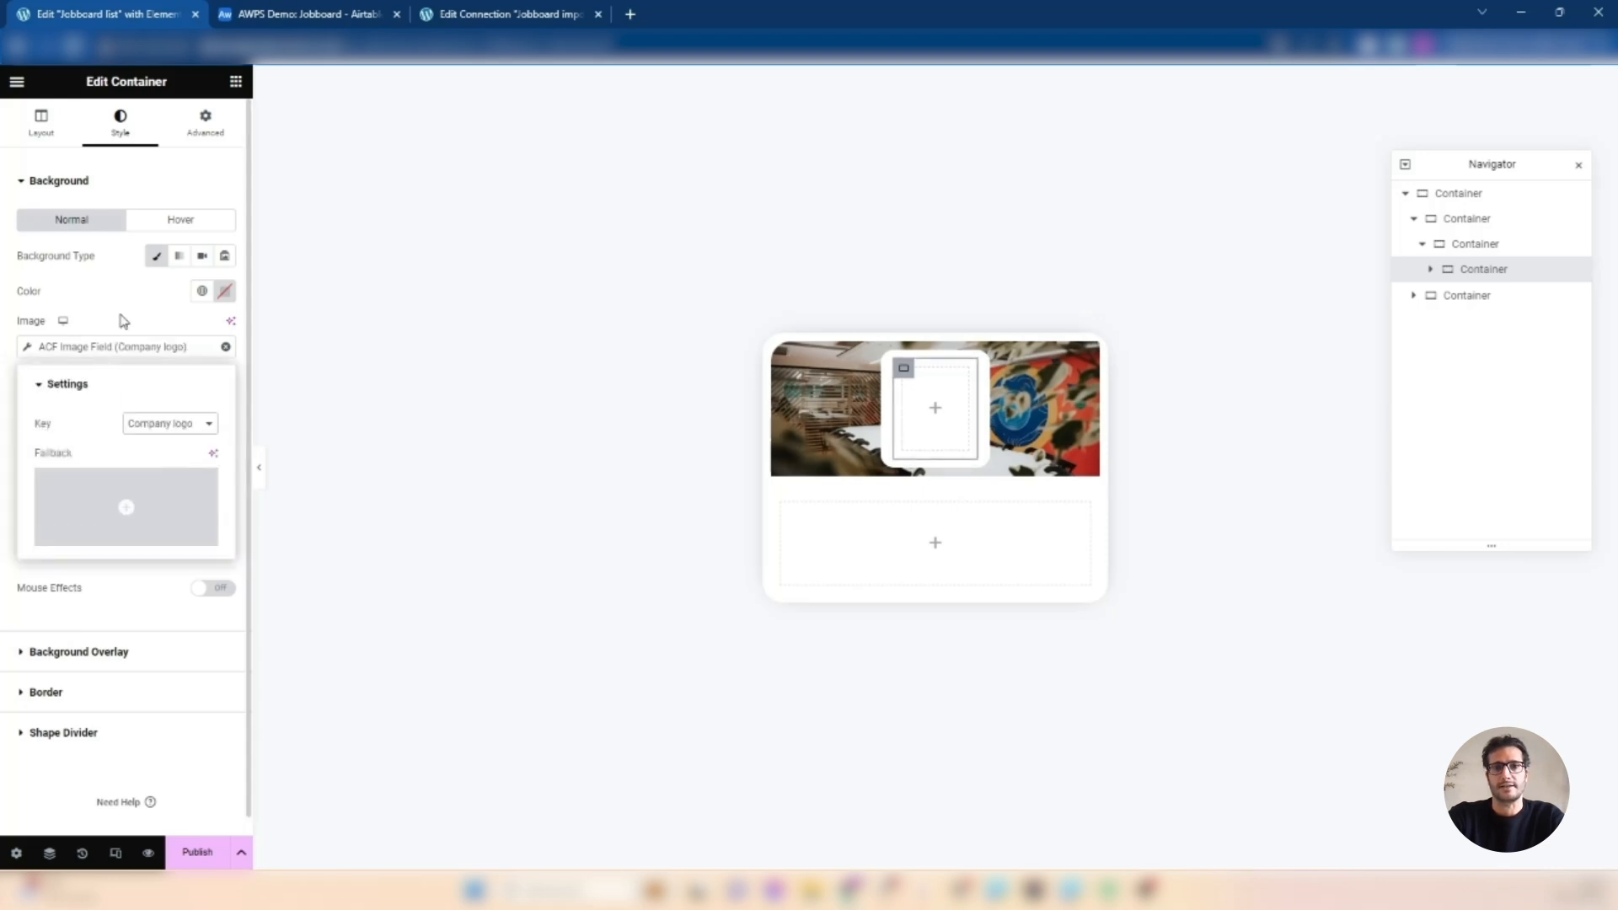
left_click(118, 319)
- Set the logo background's position to Center Center, repeat to No-repeat and display size to Custom
left_click(179, 395)
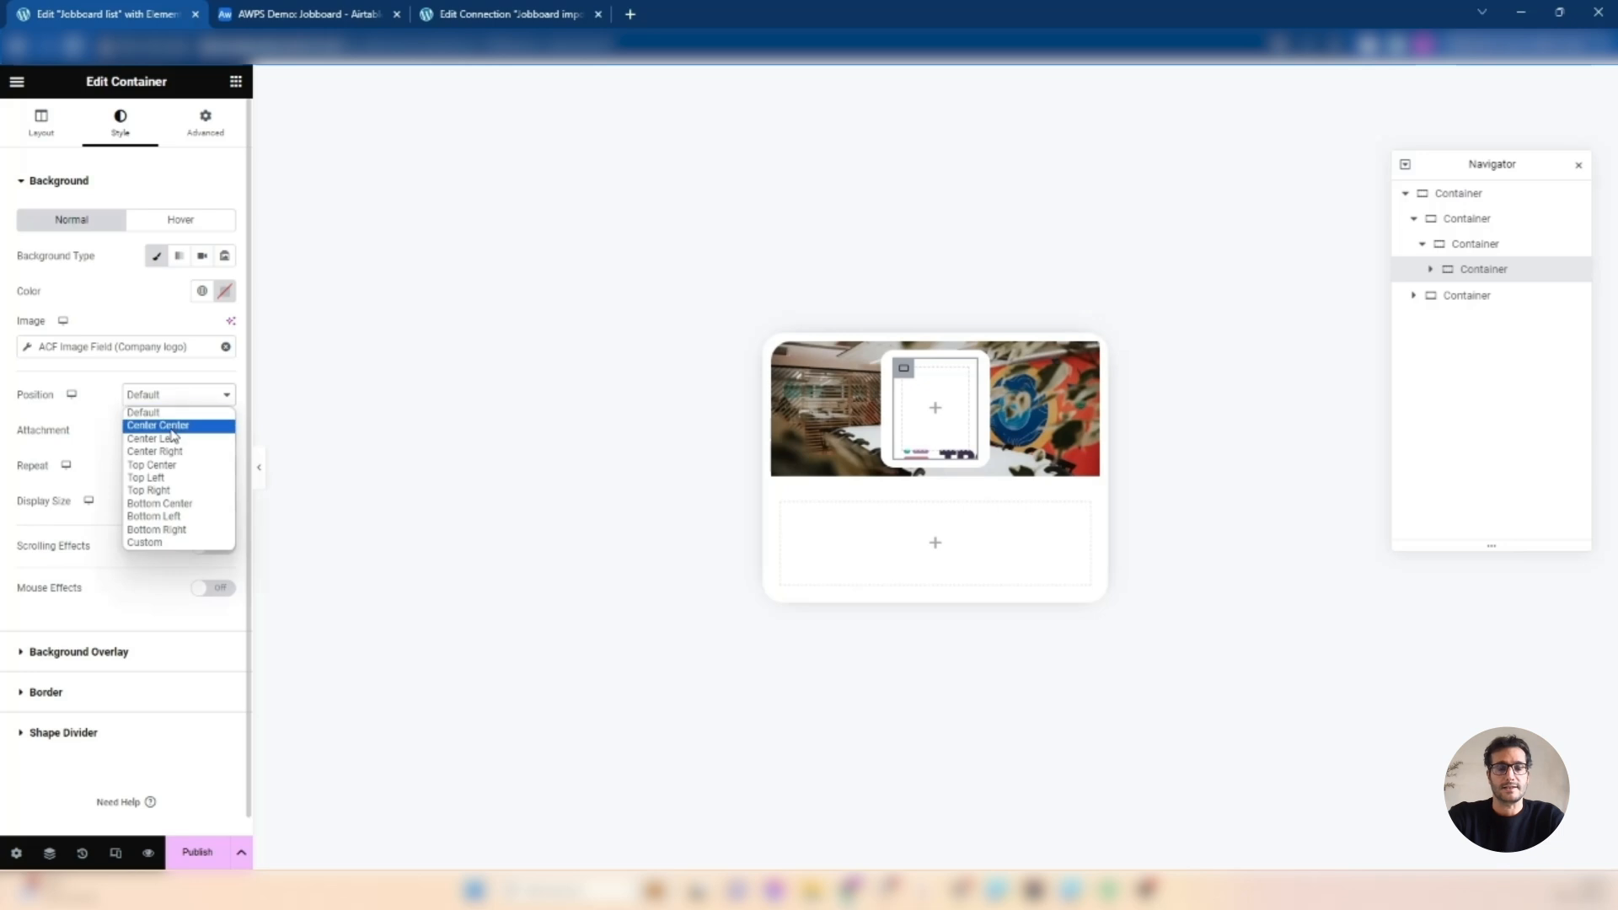
left_click(174, 424)
left_click(174, 466)
left_click(173, 497)
left_click(156, 503)
left_click(157, 568)
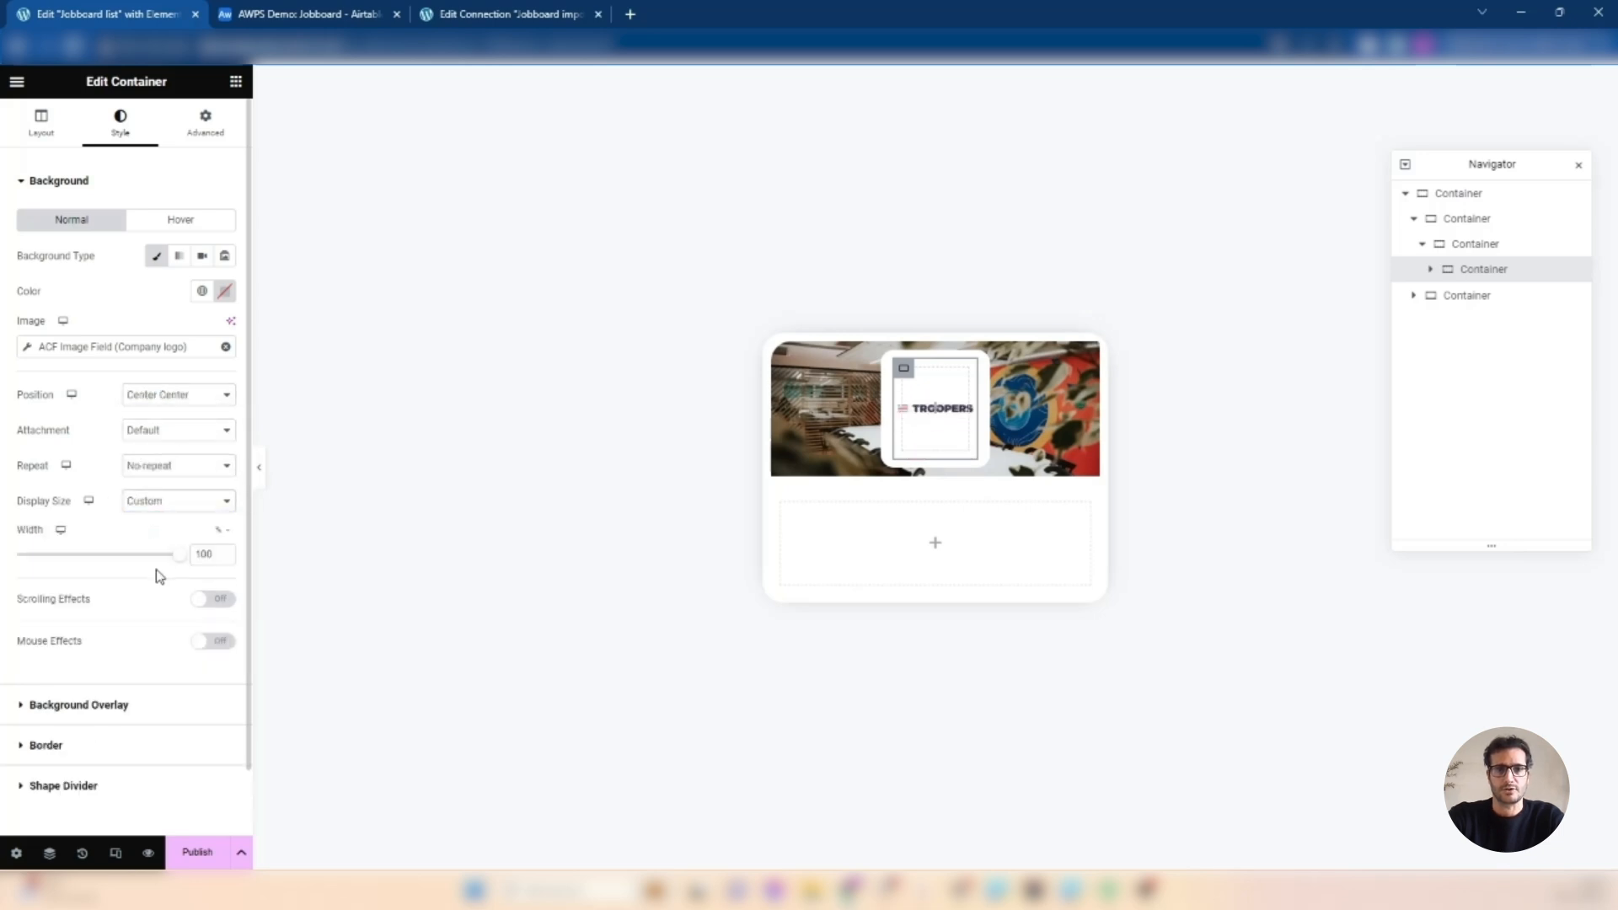
- Add a Heading widget to the lower inner container and set its HTML tag to span
left_click(496, 640)
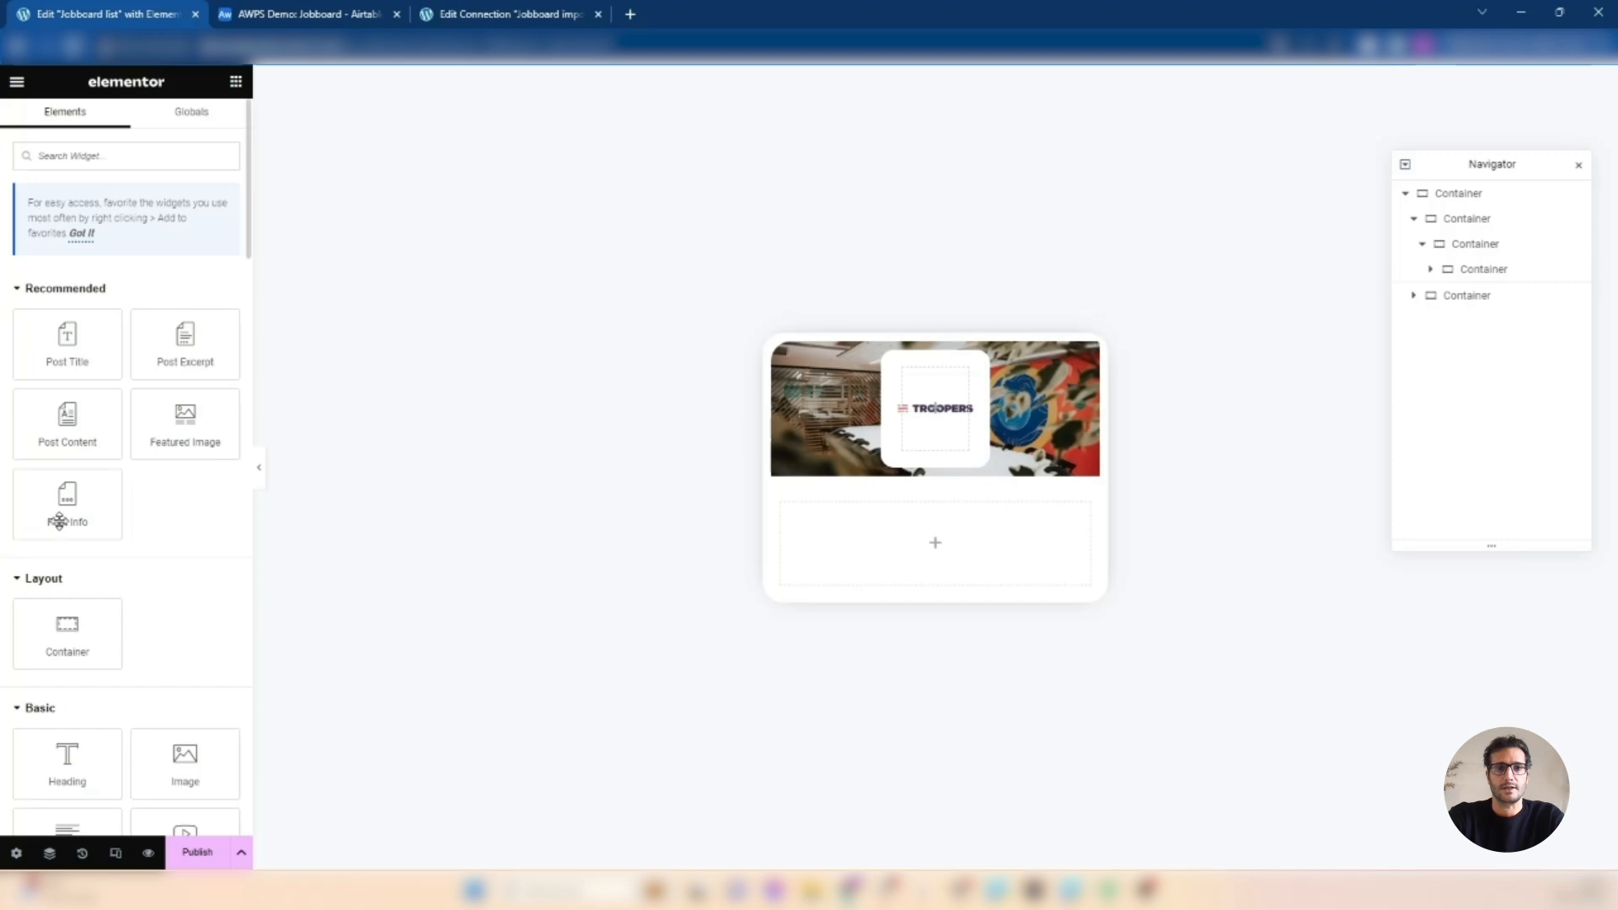
left_click_drag(76, 773, 764, 573)
left_click_drag(939, 541, 935, 544)
left_click(222, 426)
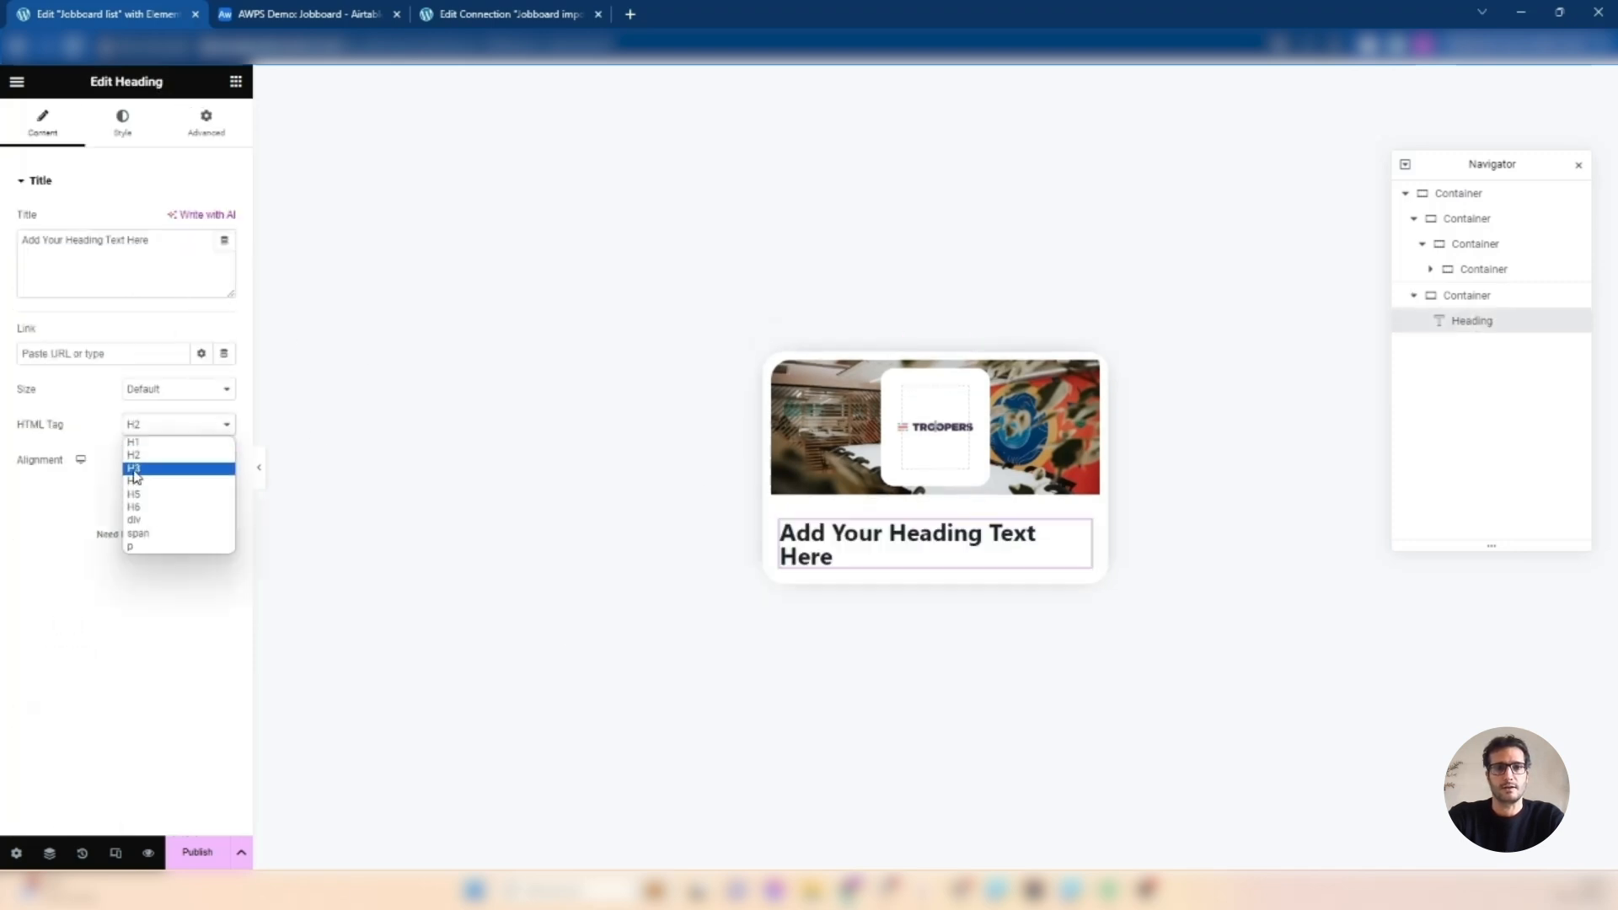
left_click(150, 533)
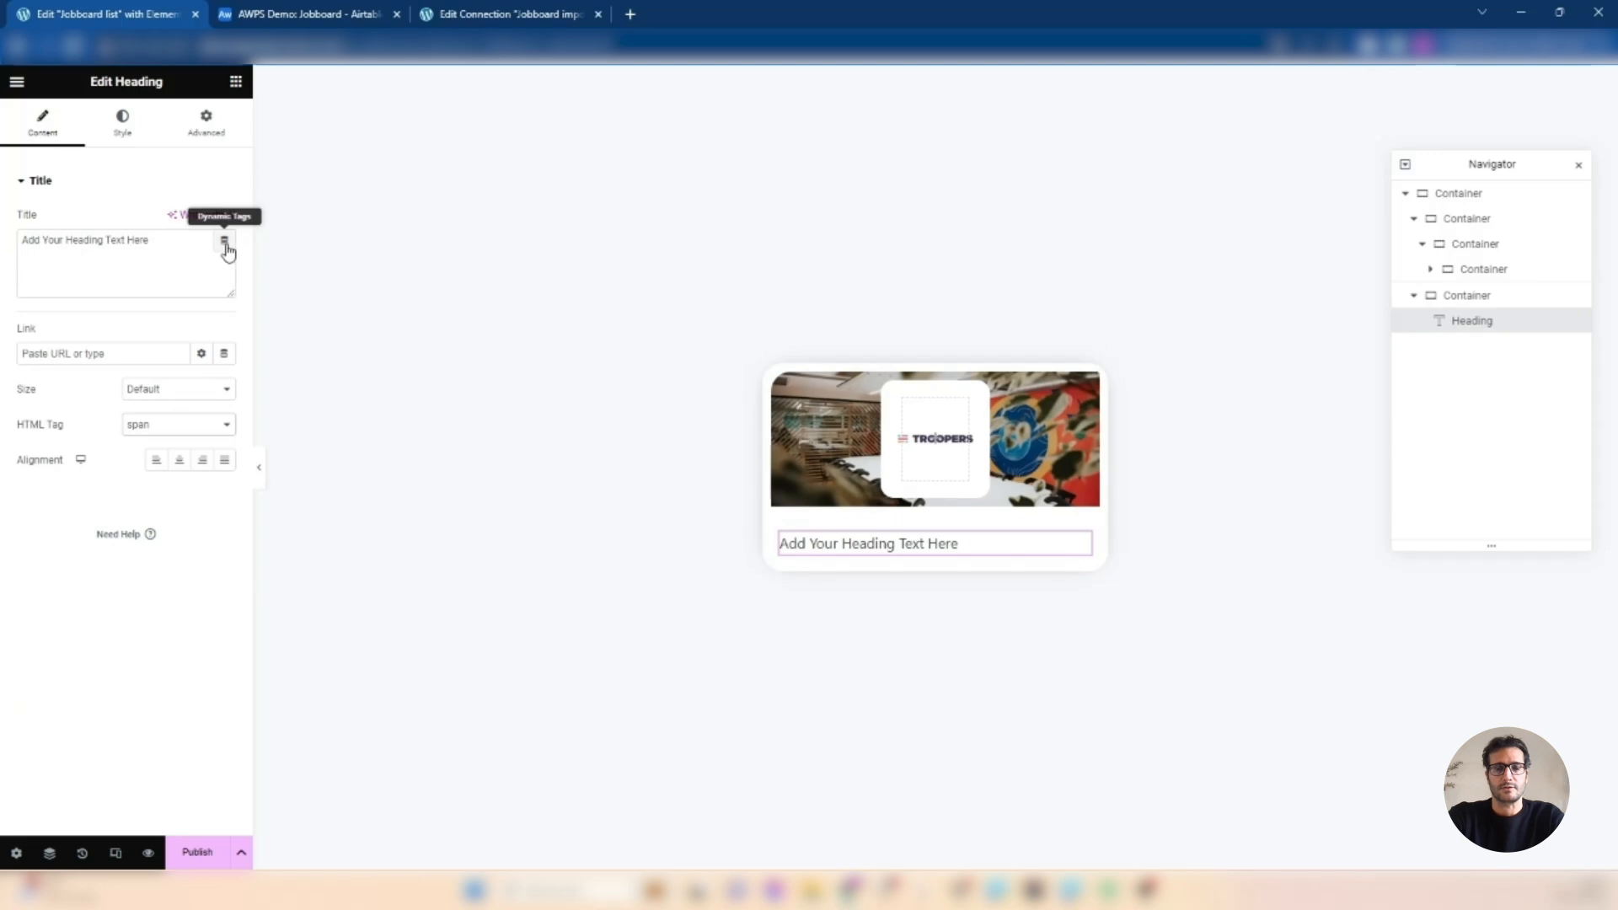
- Replace the heading's placeholder title with the ACF Field dynamic tag
left_click(224, 244)
scroll(123, 445, "down", 5)
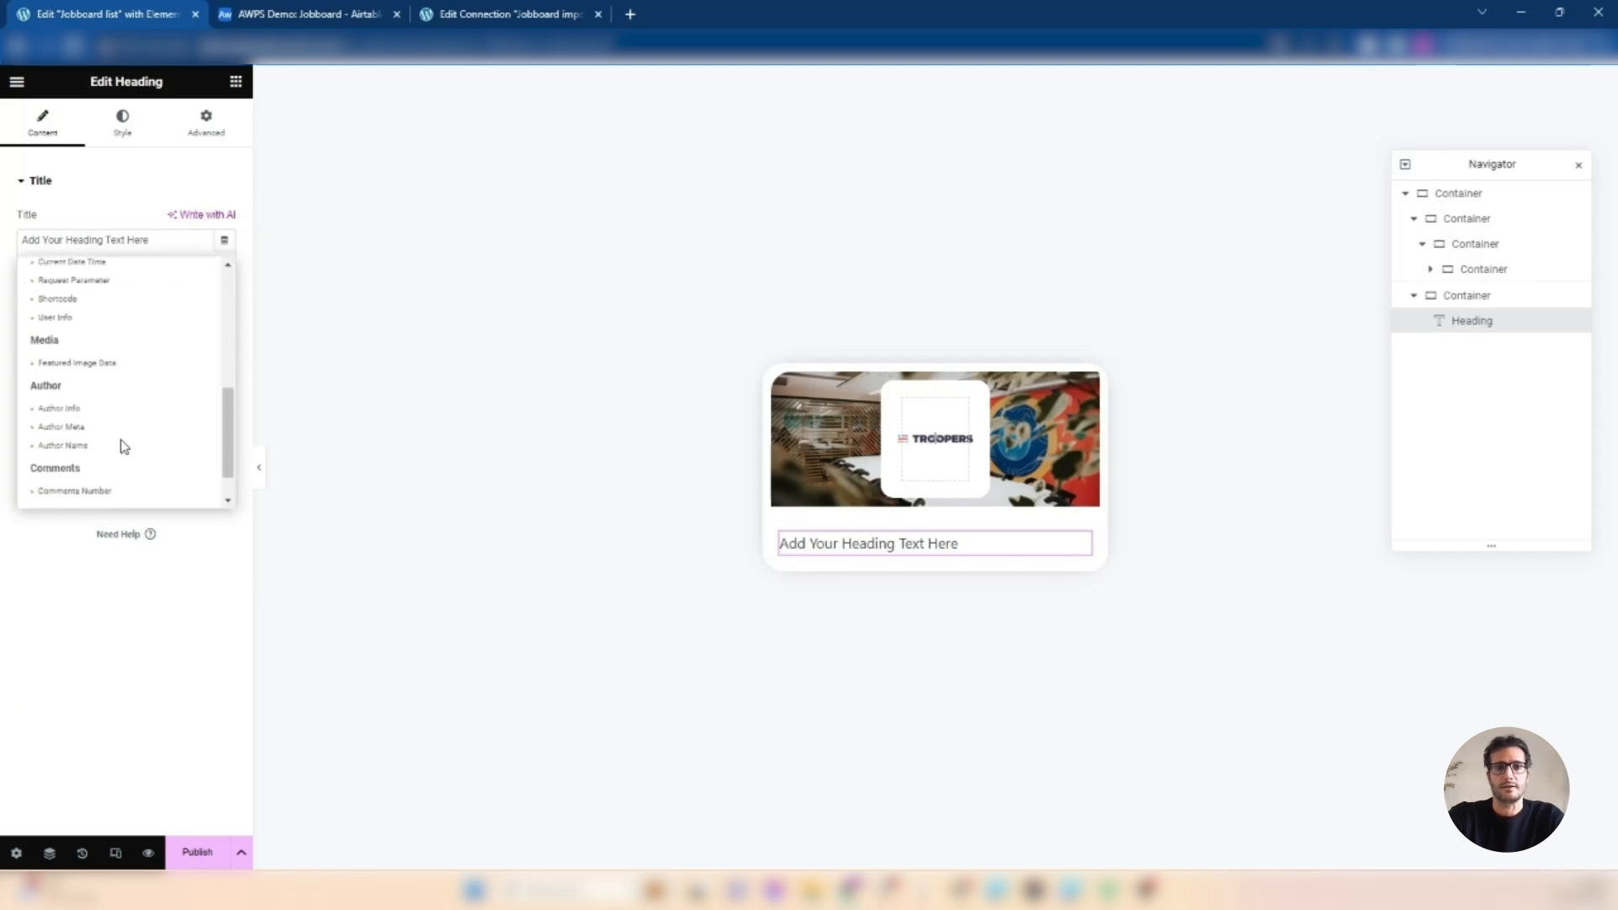
scroll(123, 445, "down", 1)
left_click(66, 494)
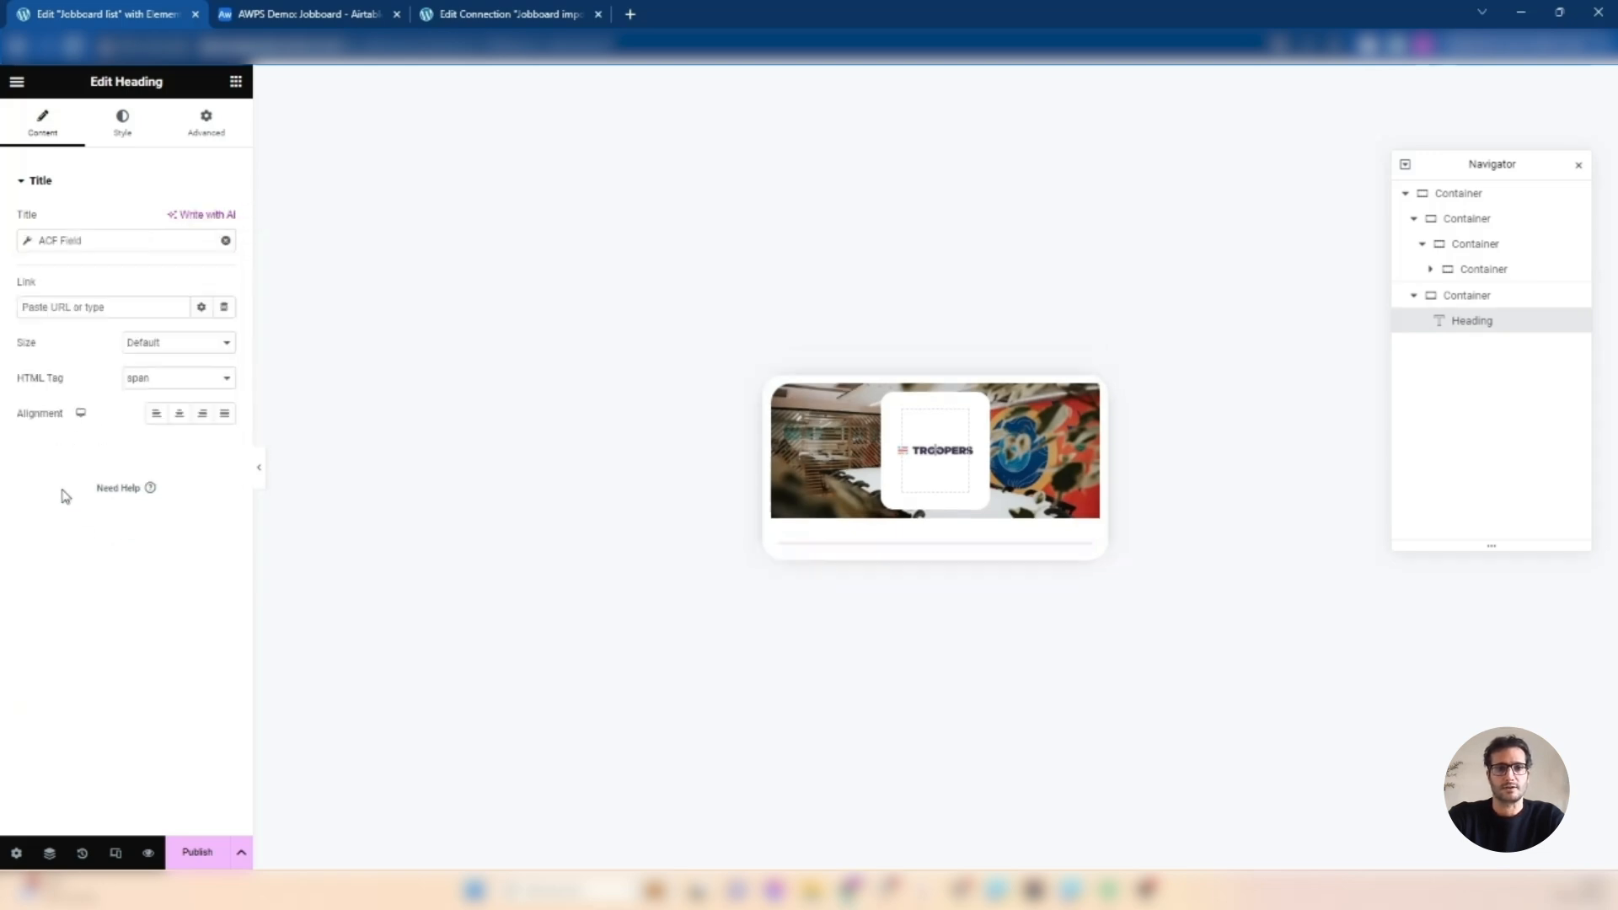
- Check how the Airtable Company column is mapped in the Air WP Sync connection and set the heading's ACF Field key to Company
left_click(310, 11)
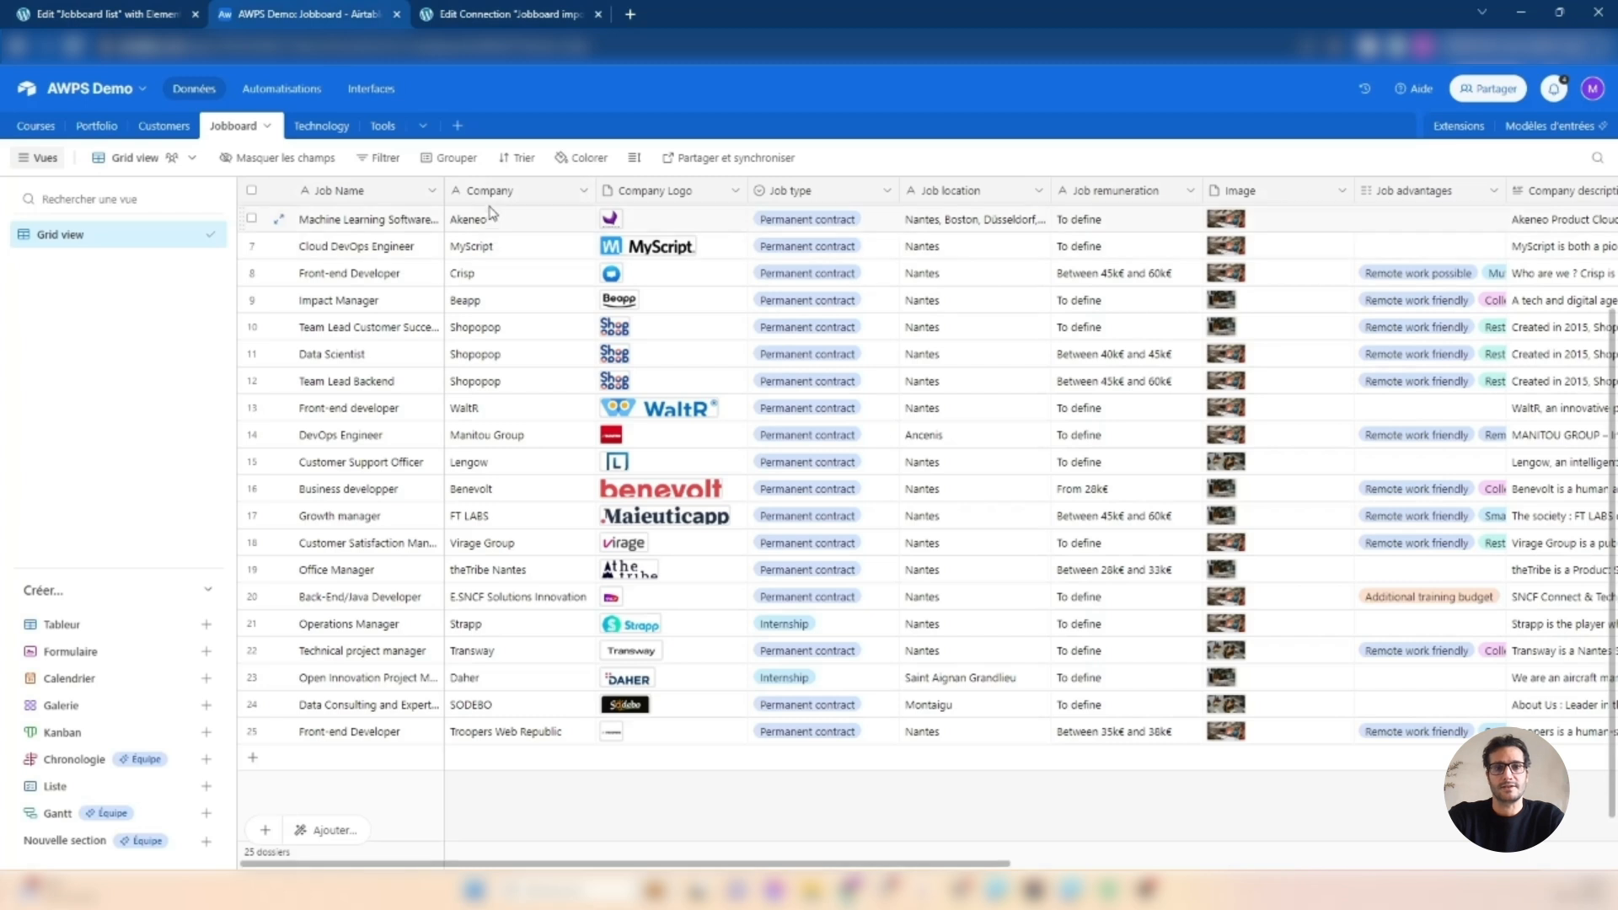
left_click(497, 15)
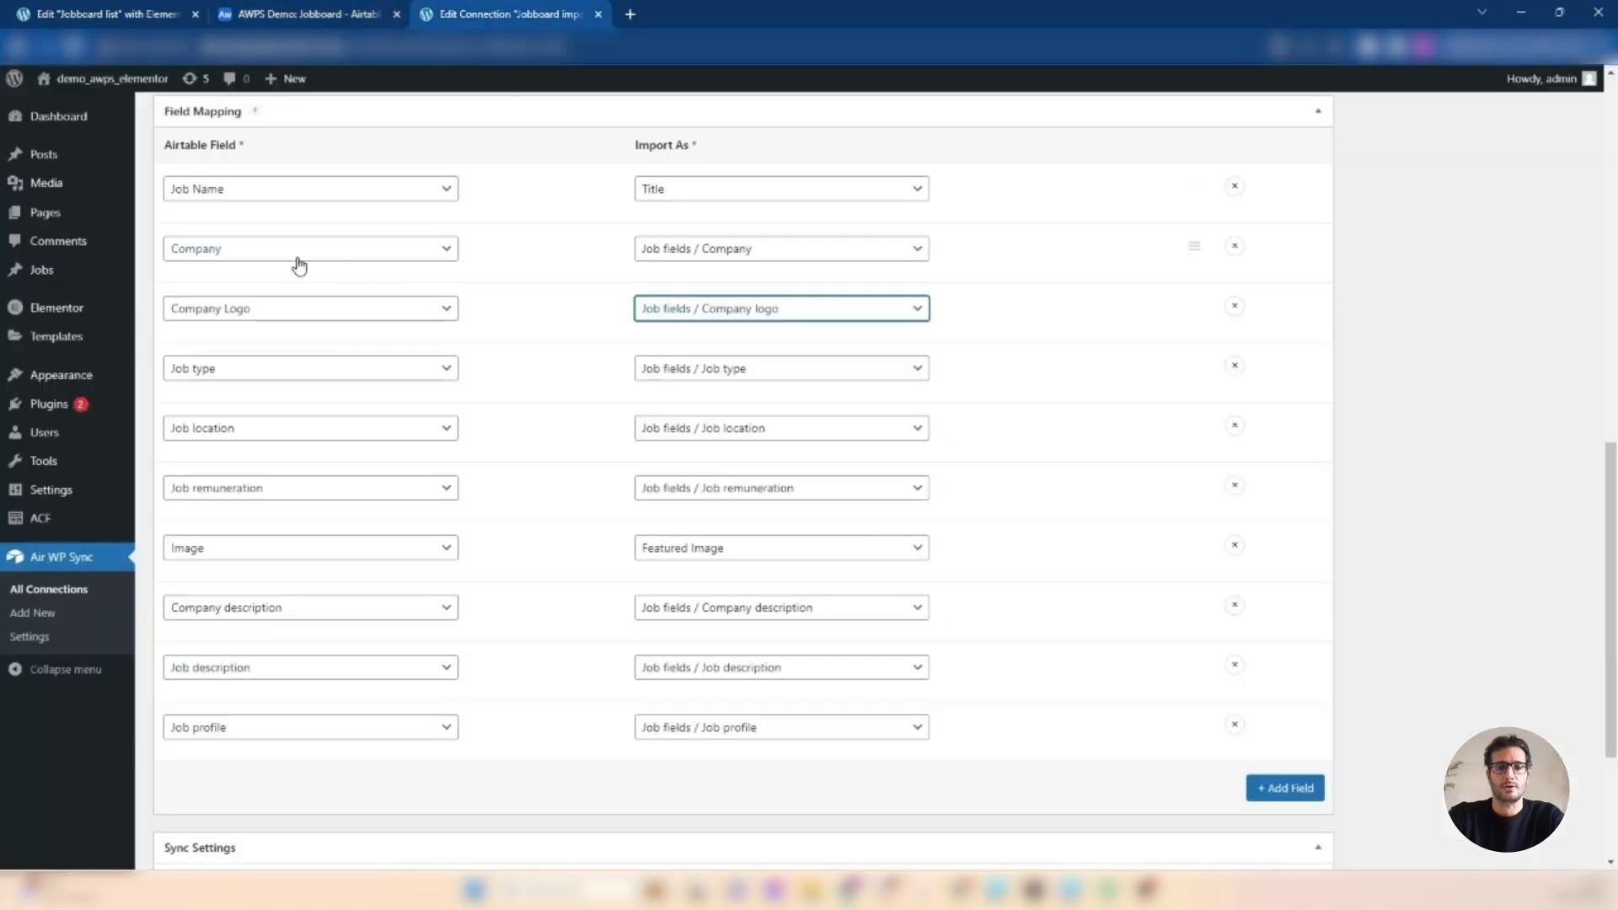
left_click(689, 258)
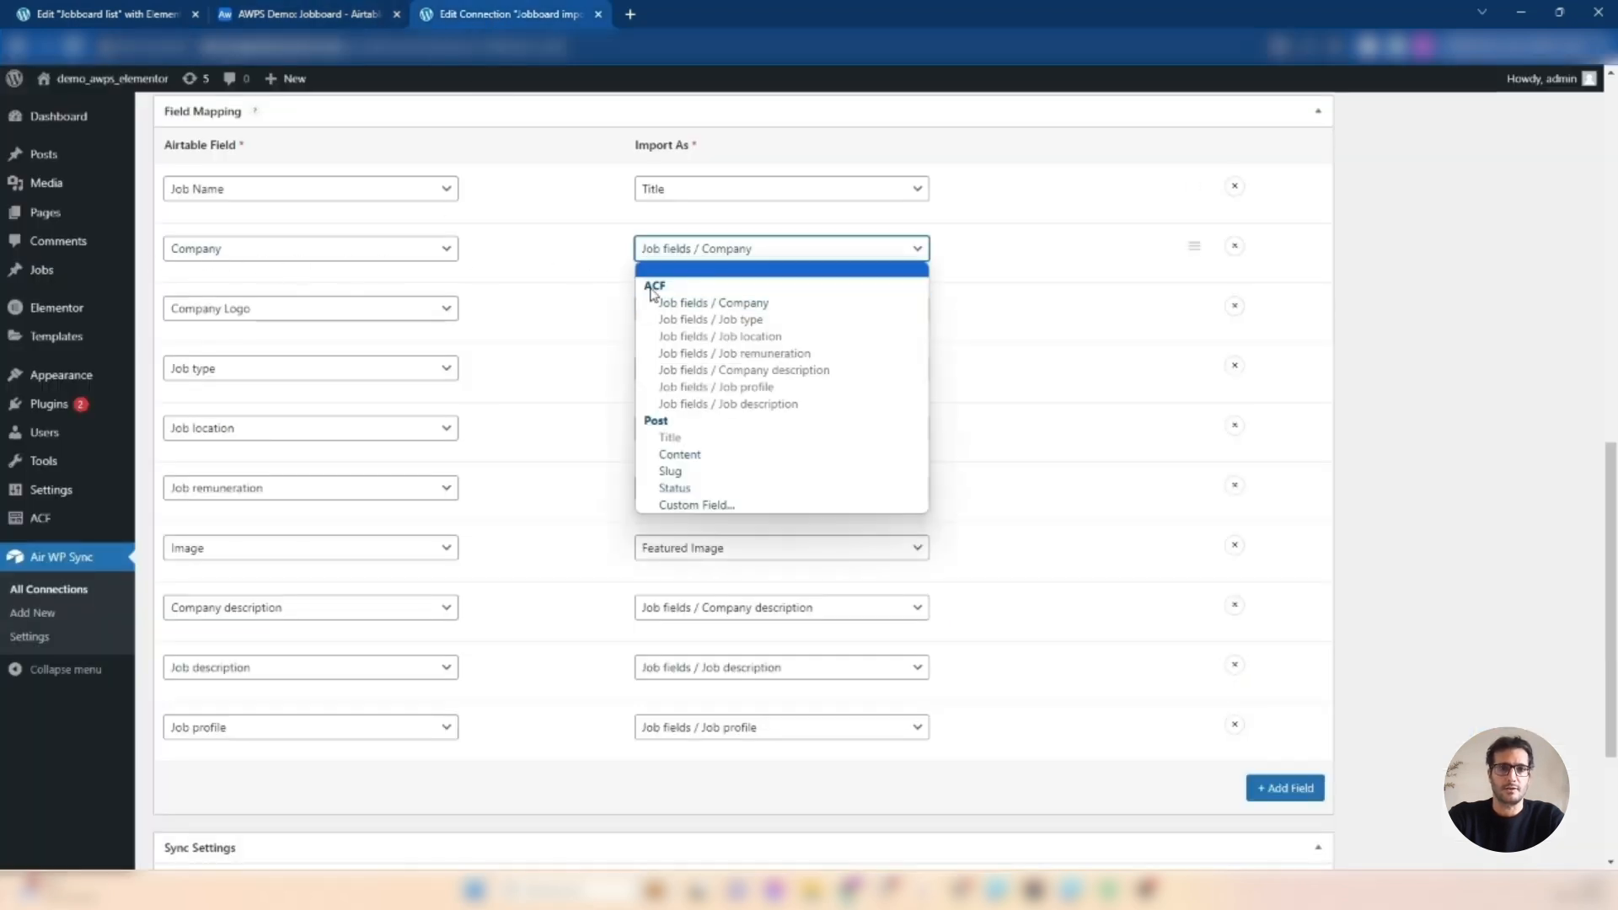
left_click(668, 291)
left_click(110, 14)
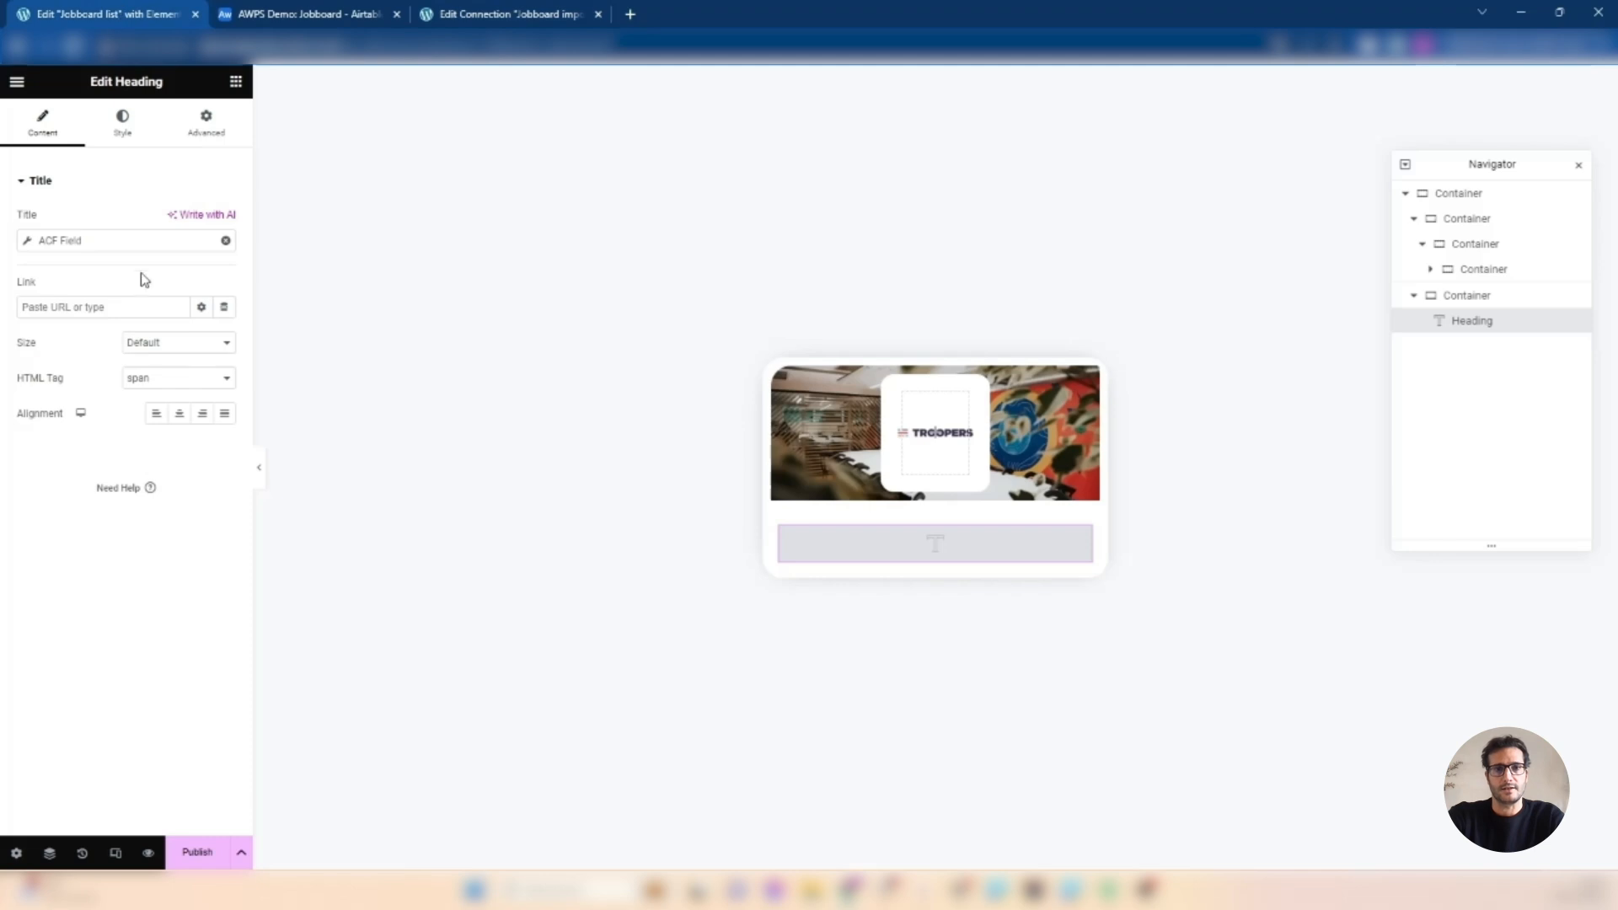
left_click(82, 240)
left_click(153, 316)
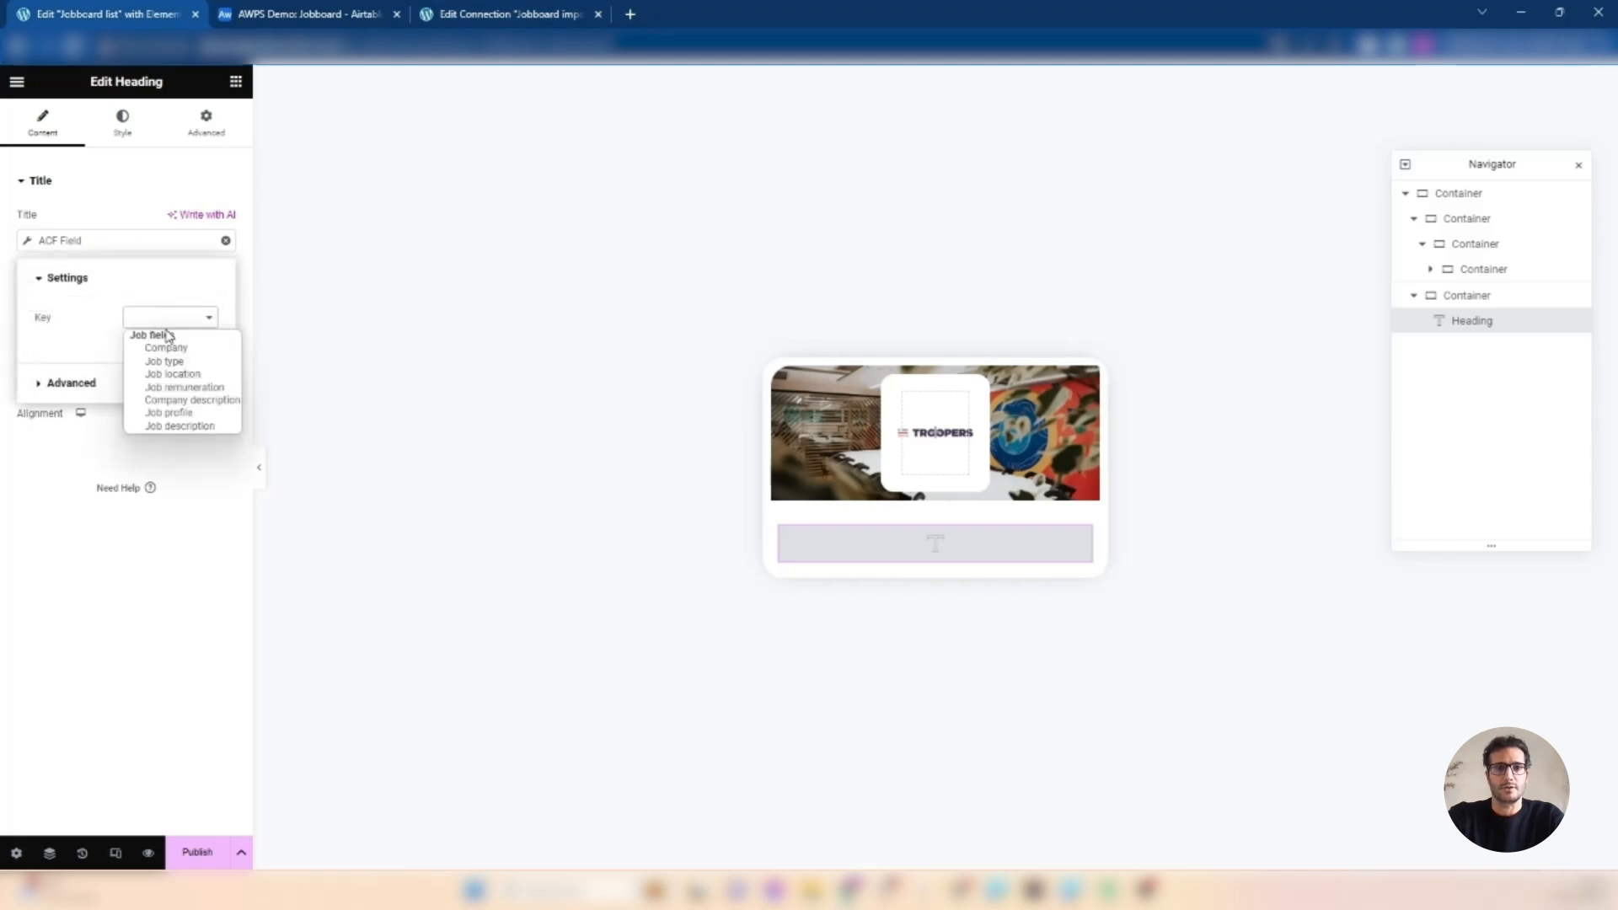
left_click(176, 351)
left_click(123, 189)
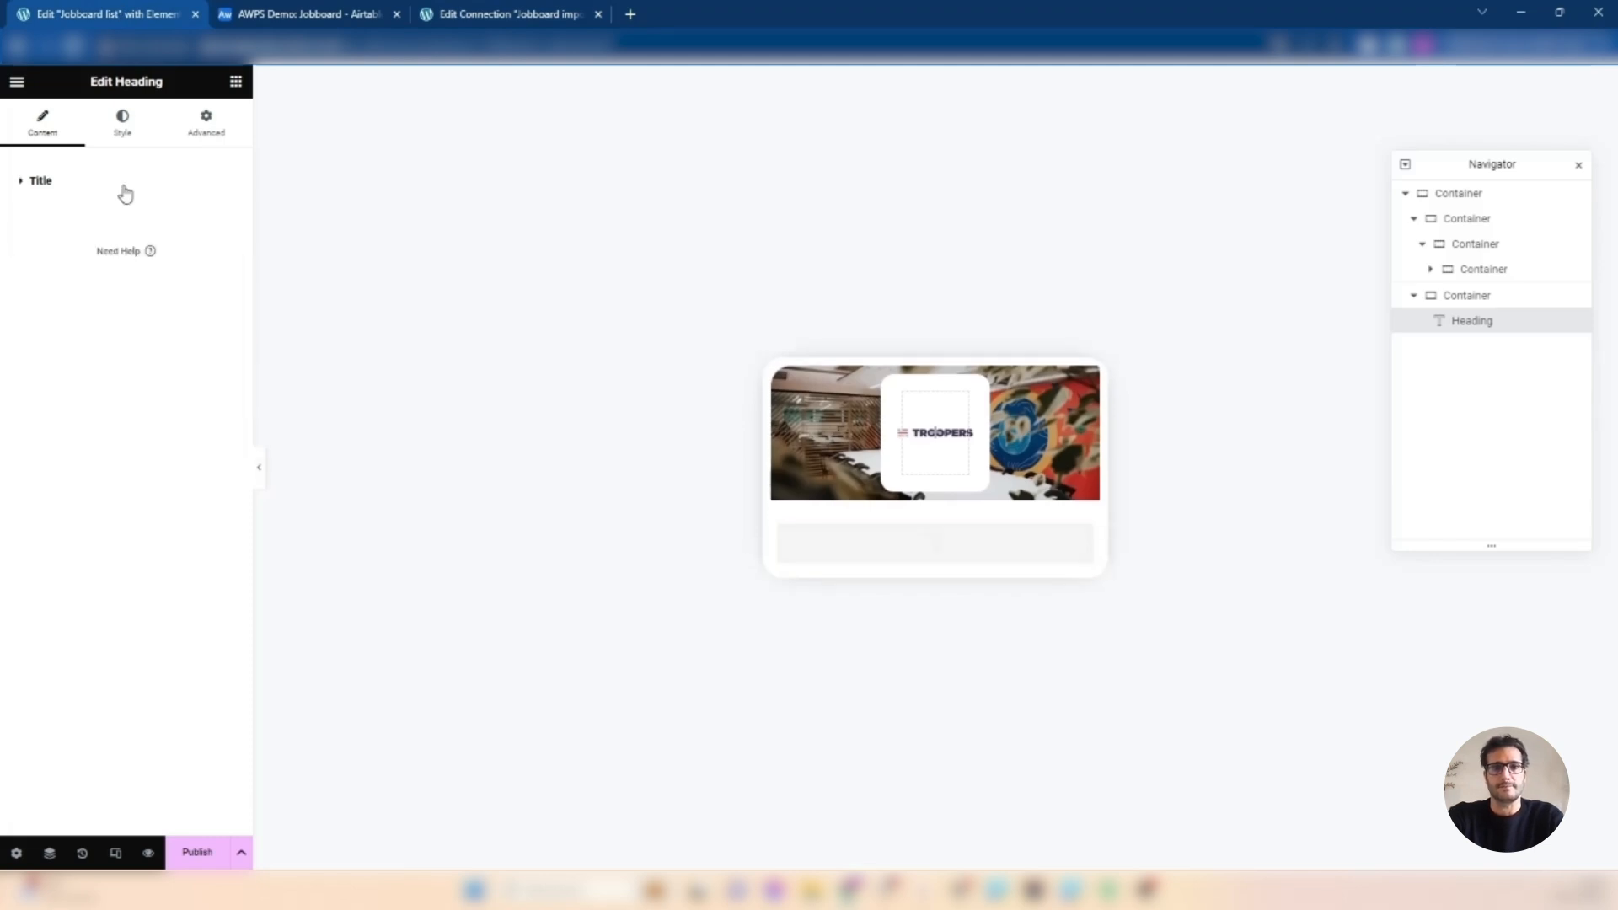
- Set the company heading's text color to hex 929292
left_click(120, 123)
left_click(224, 219)
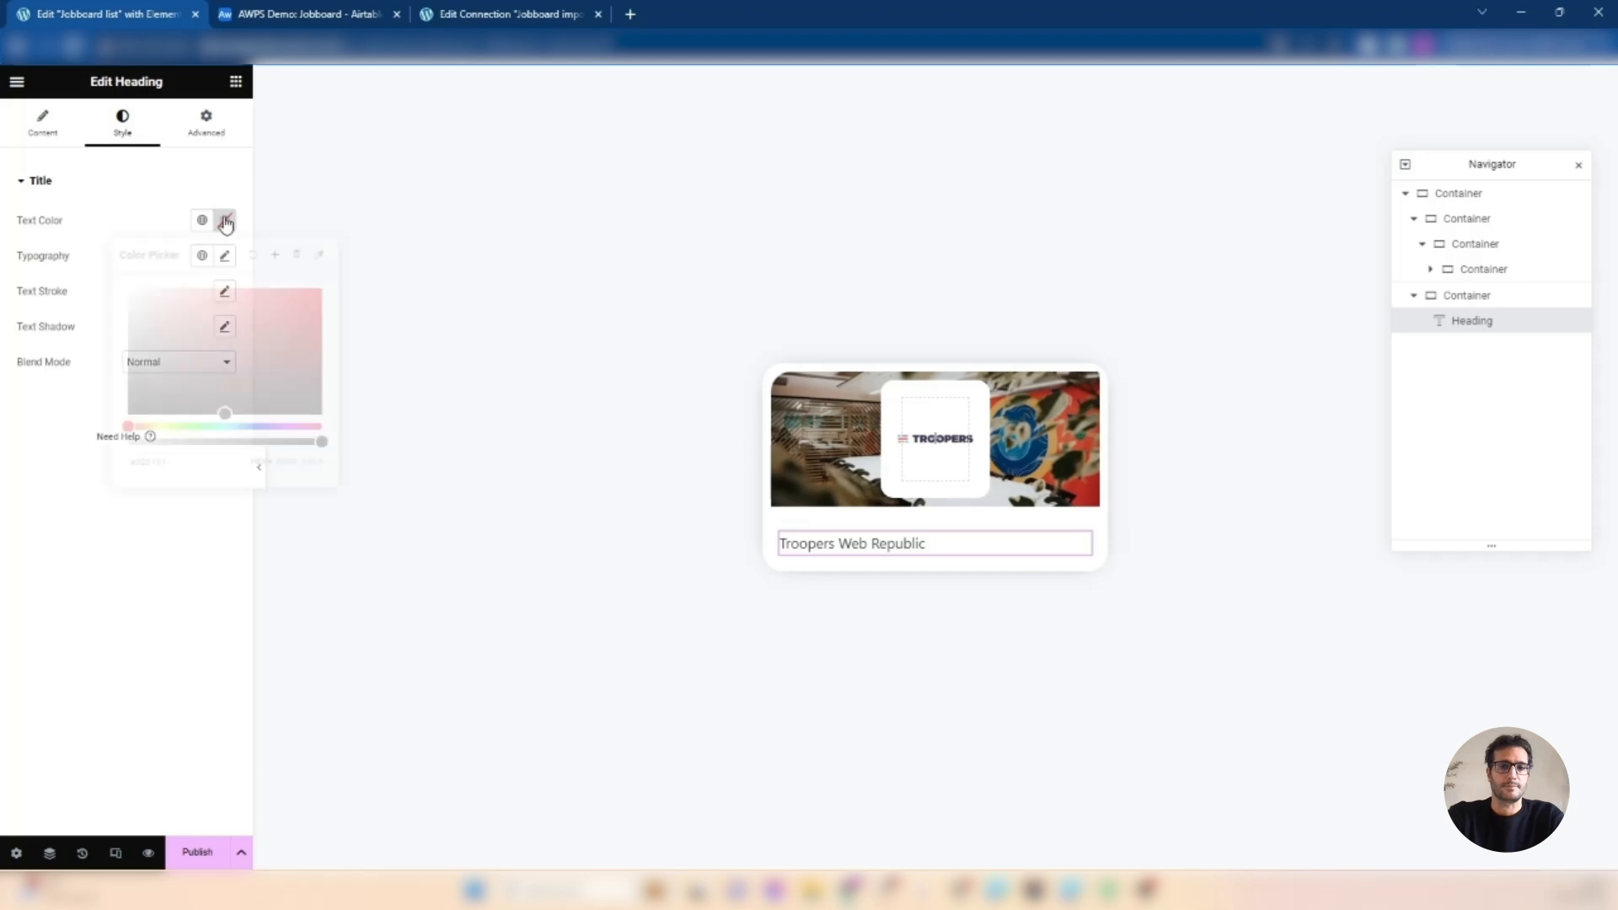
type("020202")
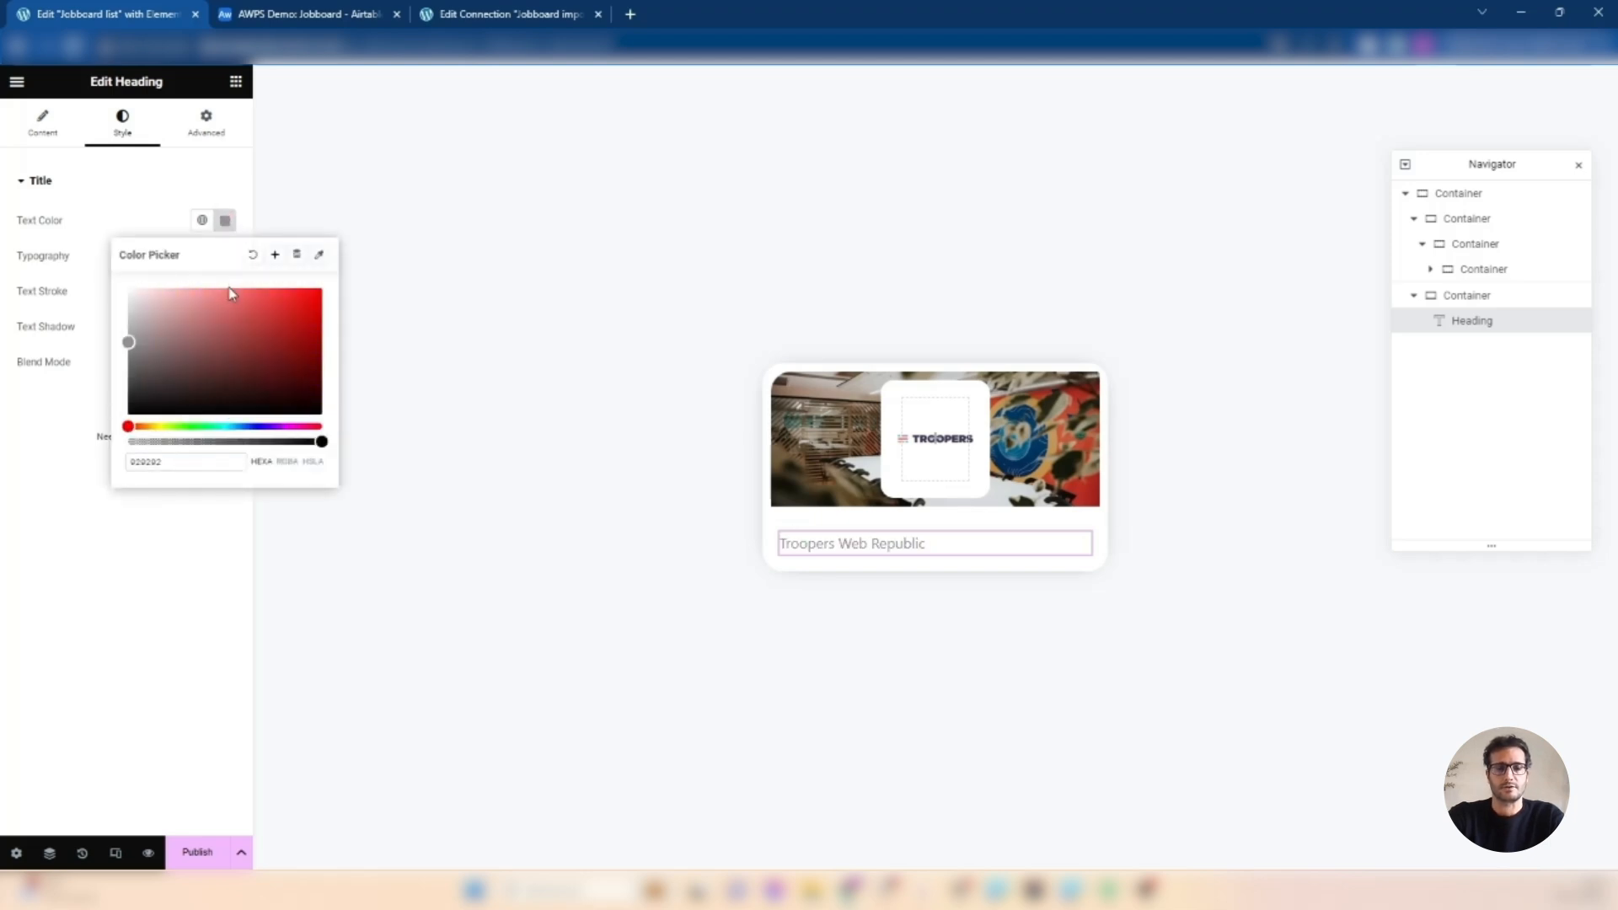
left_click(125, 174)
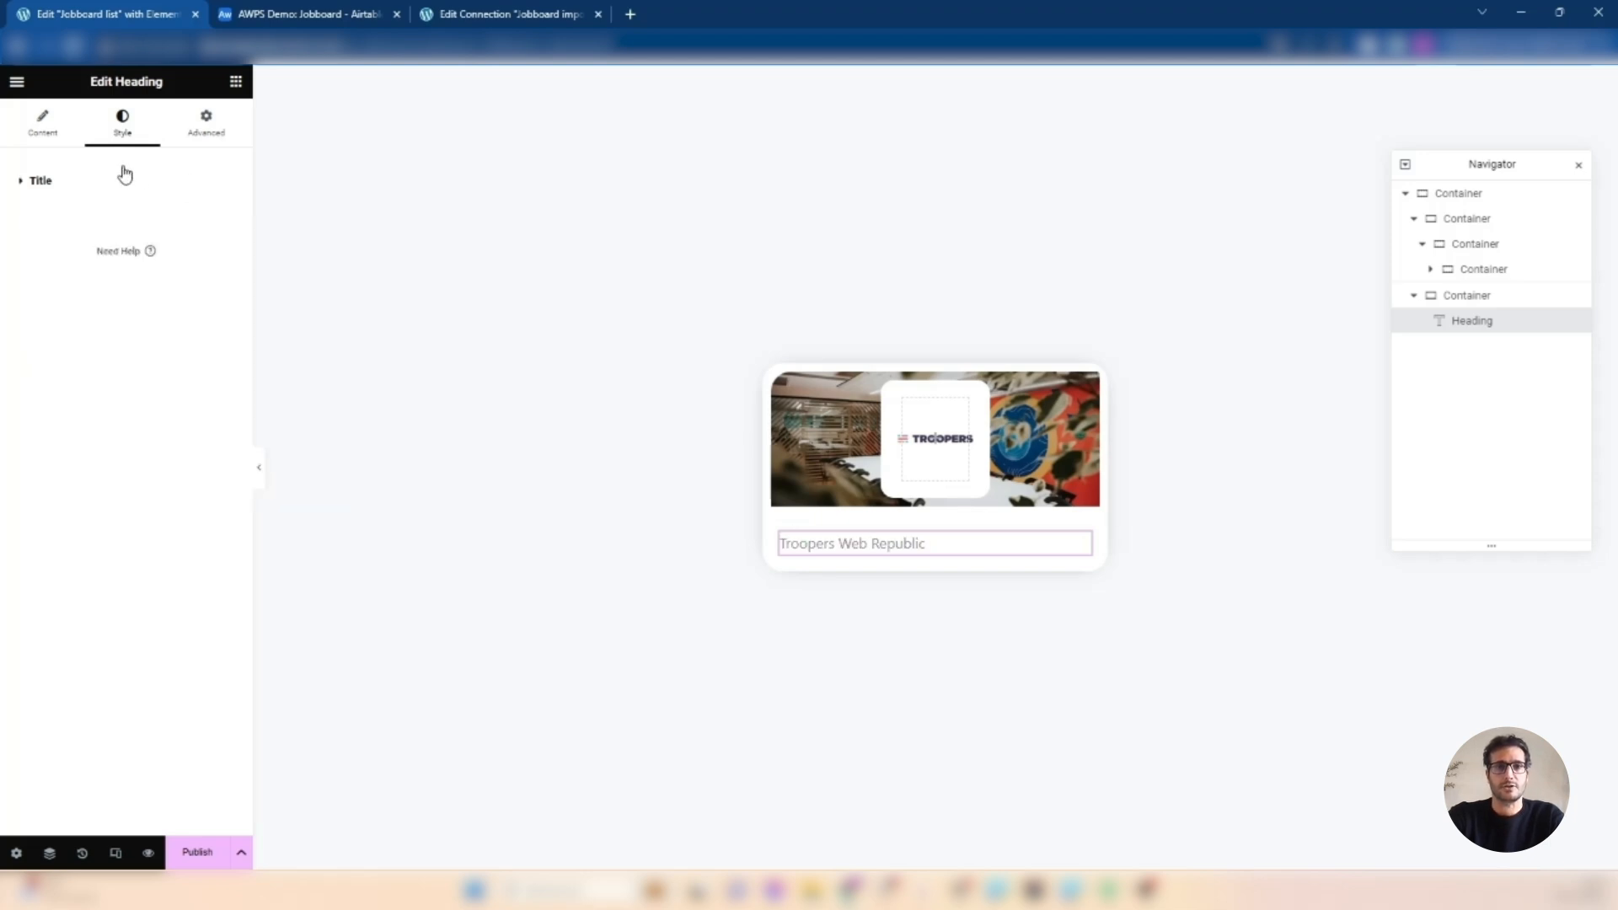
left_click(108, 180)
- Set the company heading's typography to size 14 px and weight 500 (Medium)
left_click(224, 255)
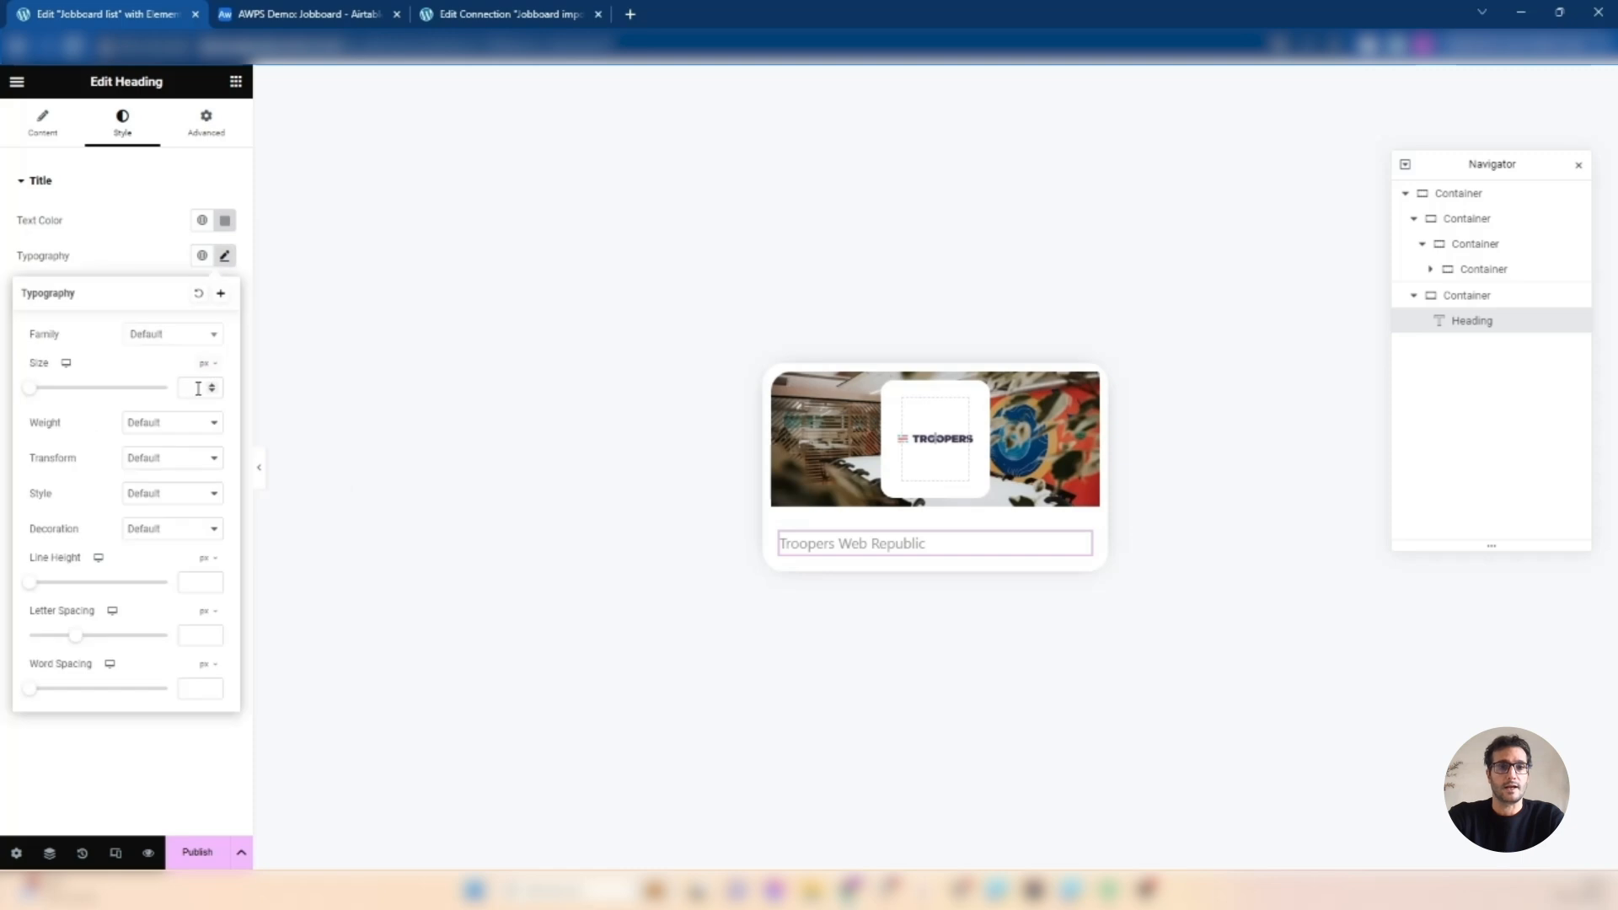
type("14")
left_click(159, 432)
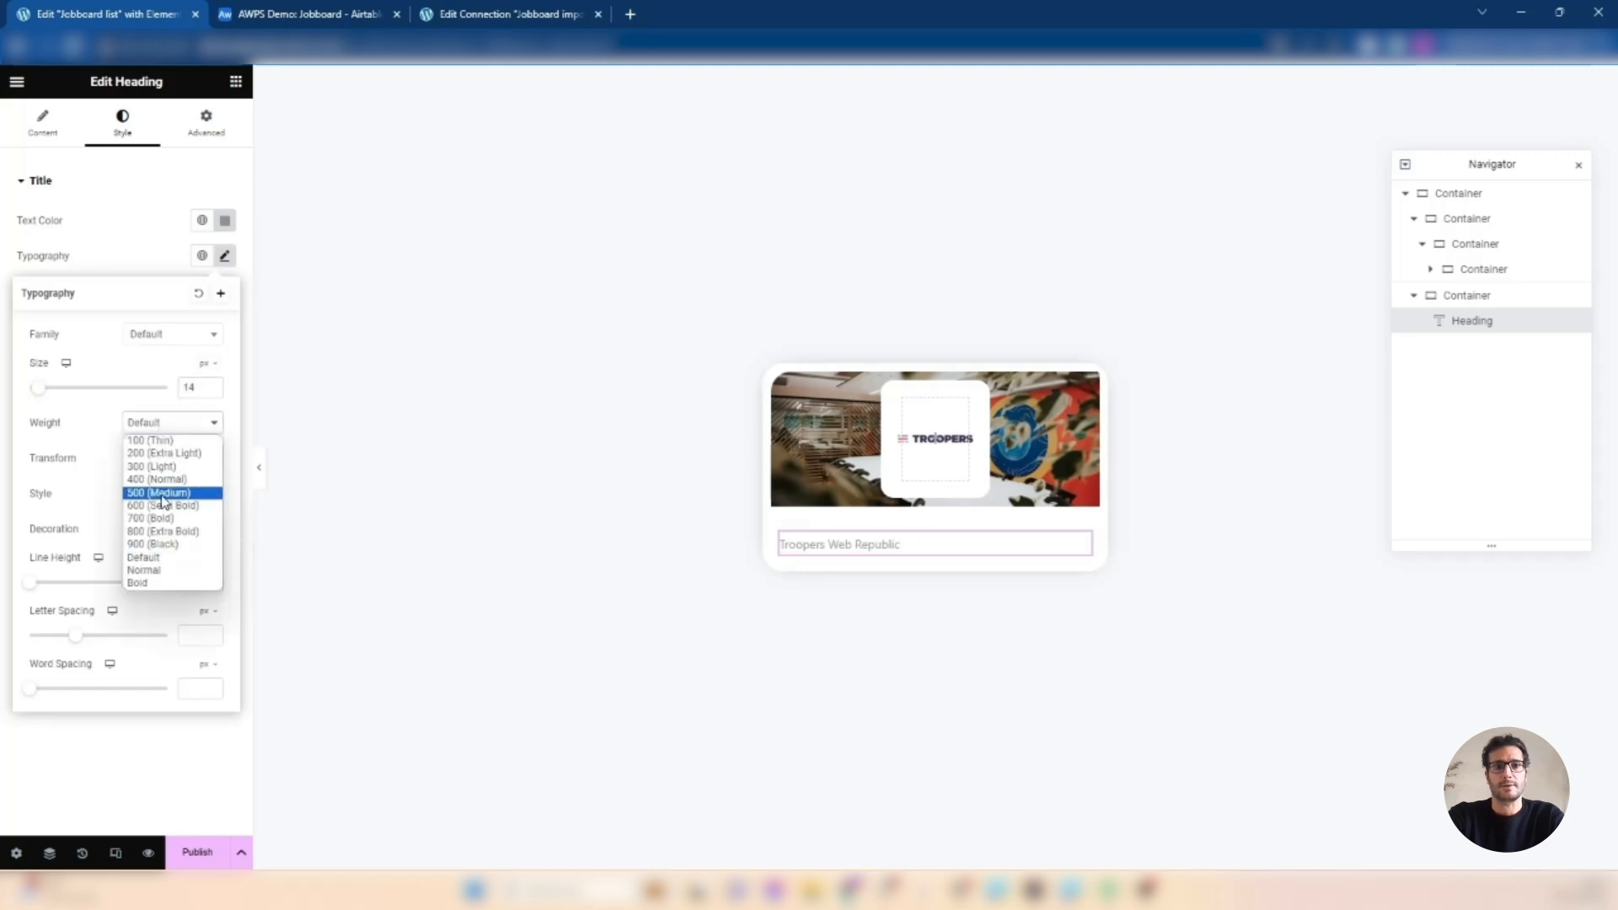
left_click(140, 493)
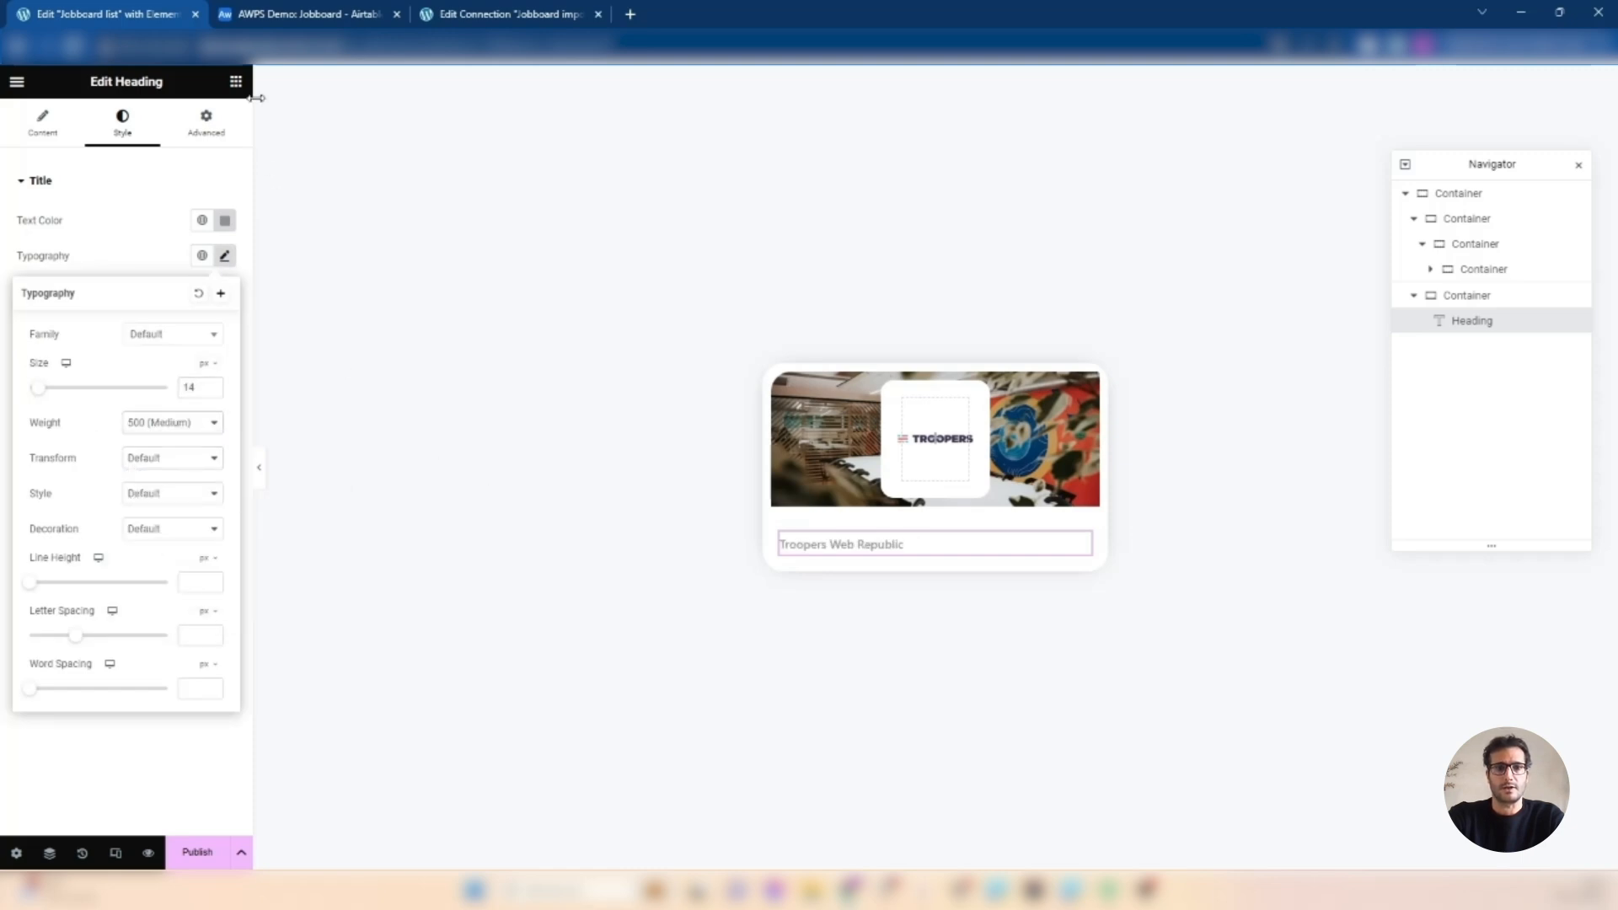
- Add a Heading widget below the company name and, after checking the Job Name mapping in the sync connection, set its title to Post Title
left_click(236, 81)
left_click_drag(68, 758, 892, 550)
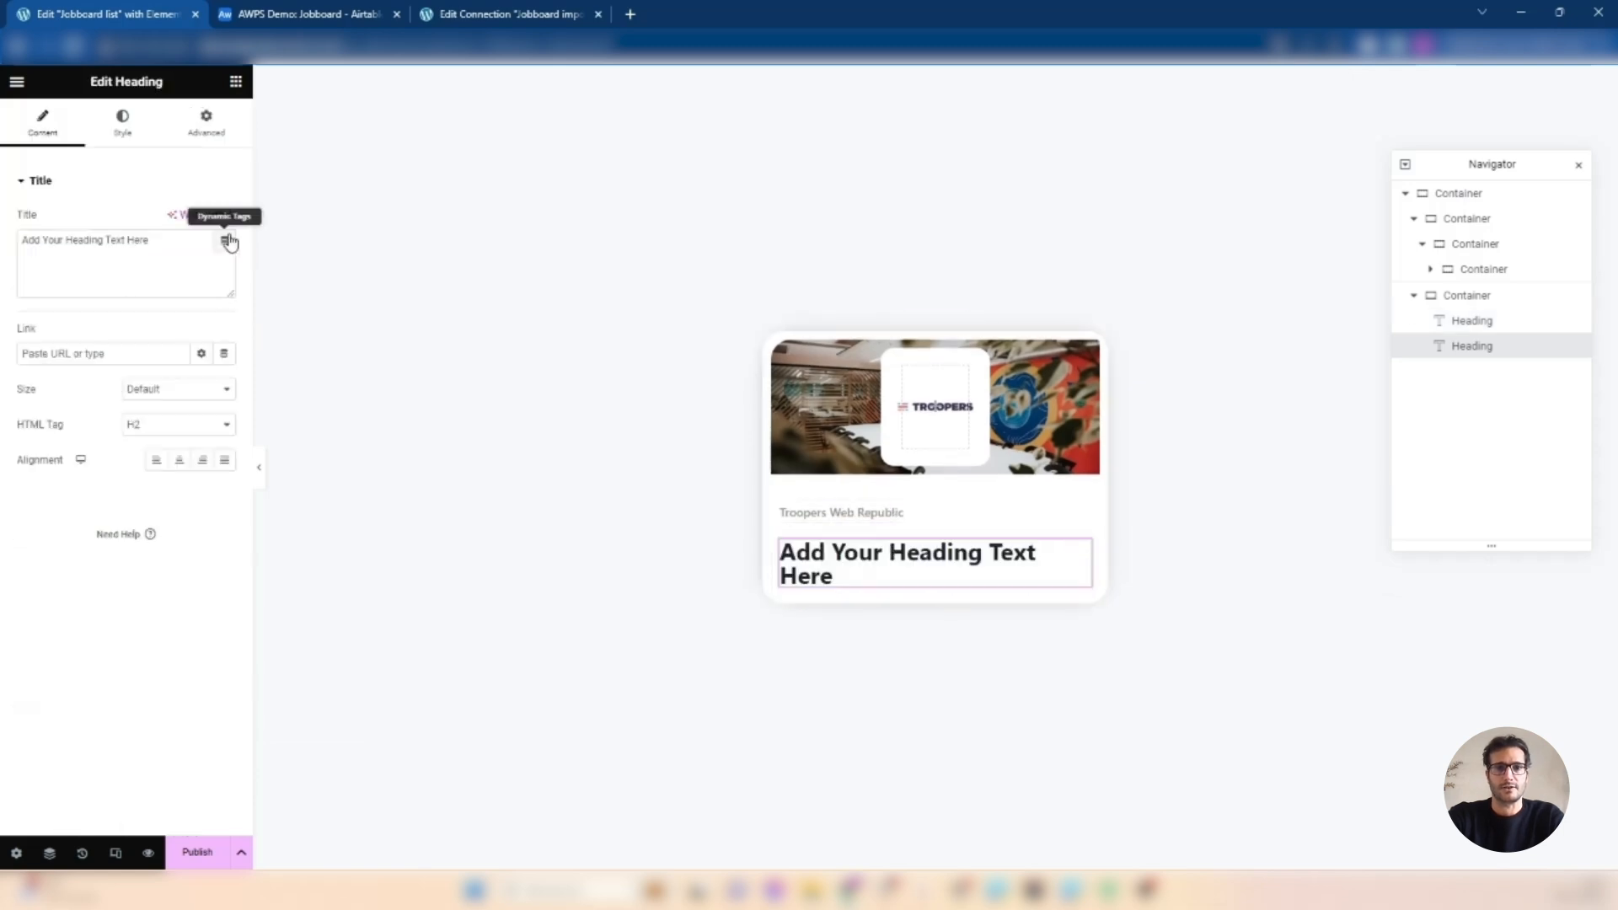
left_click(294, 12)
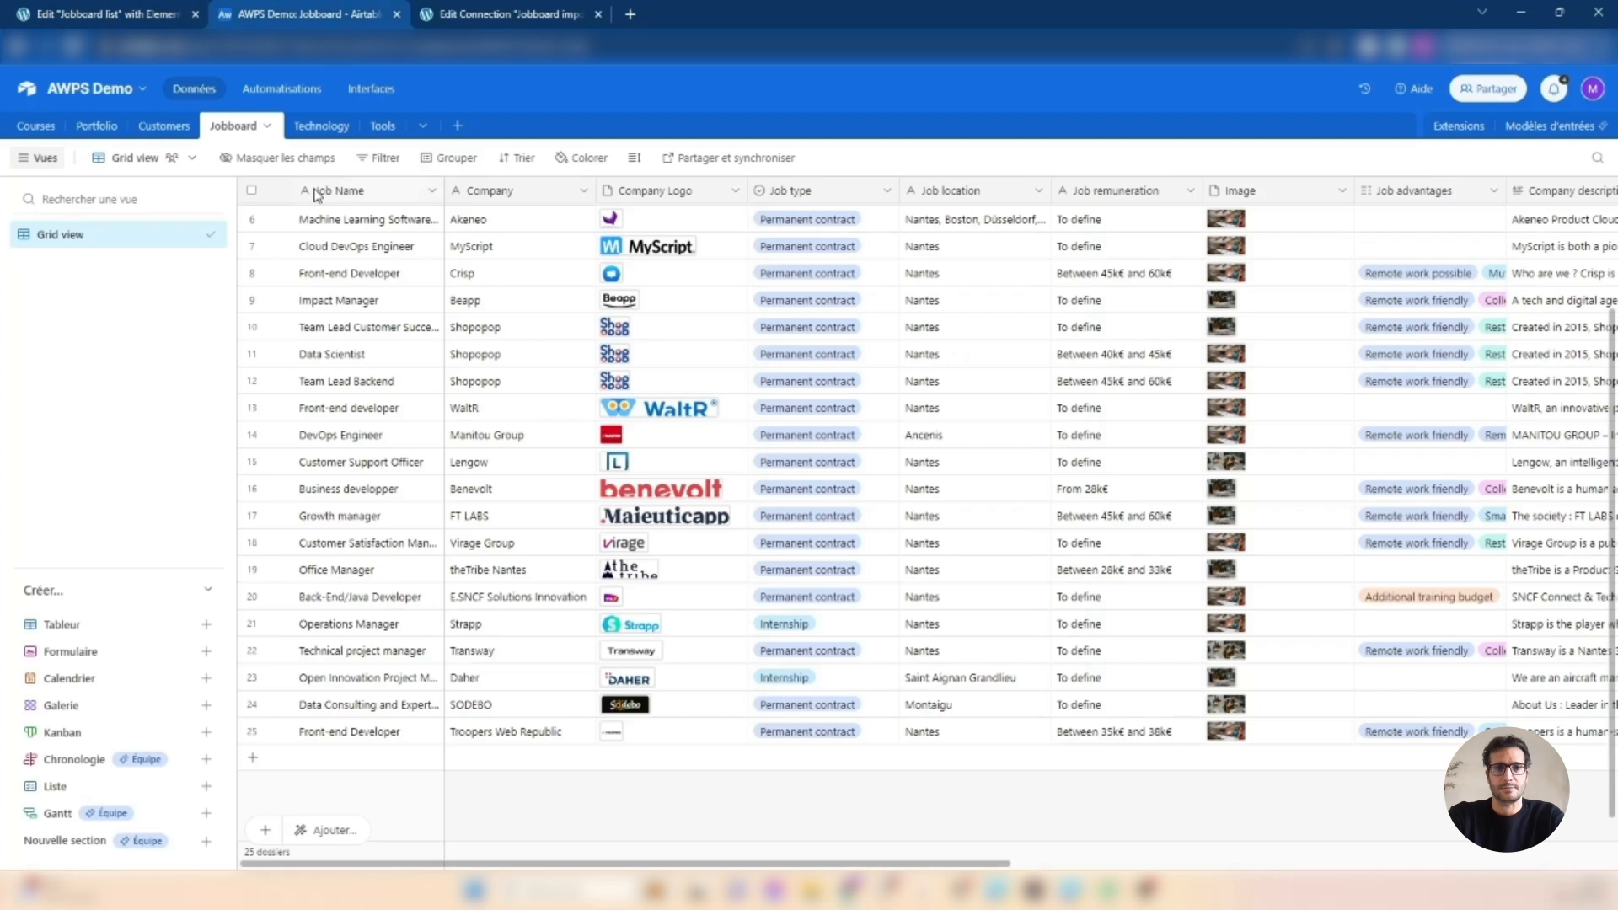
left_click(472, 14)
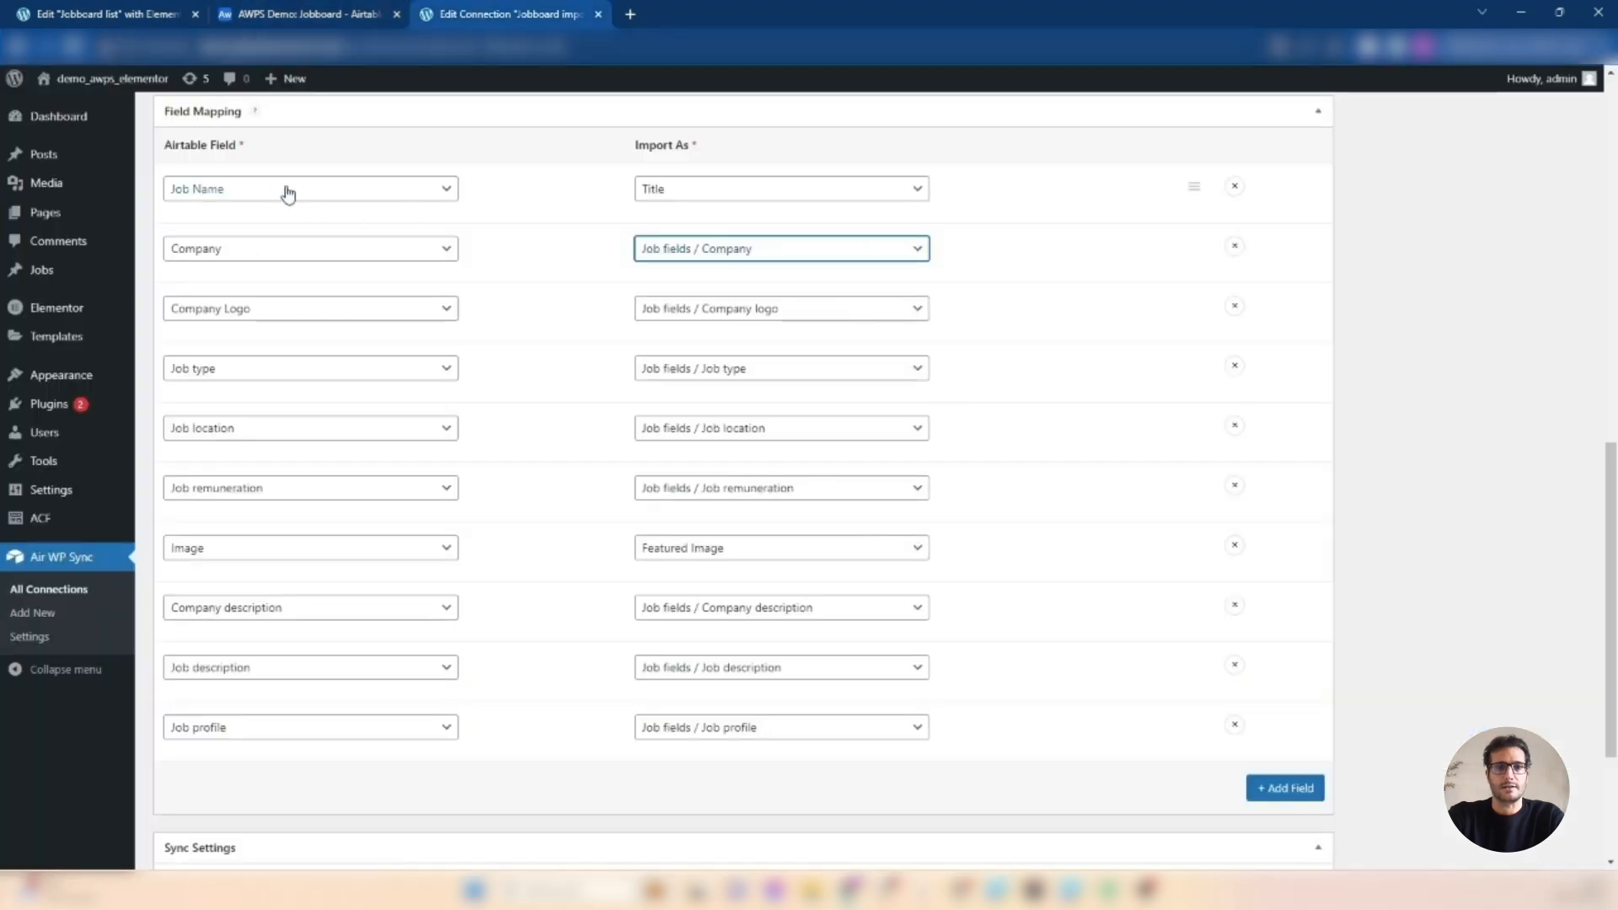
left_click(679, 194)
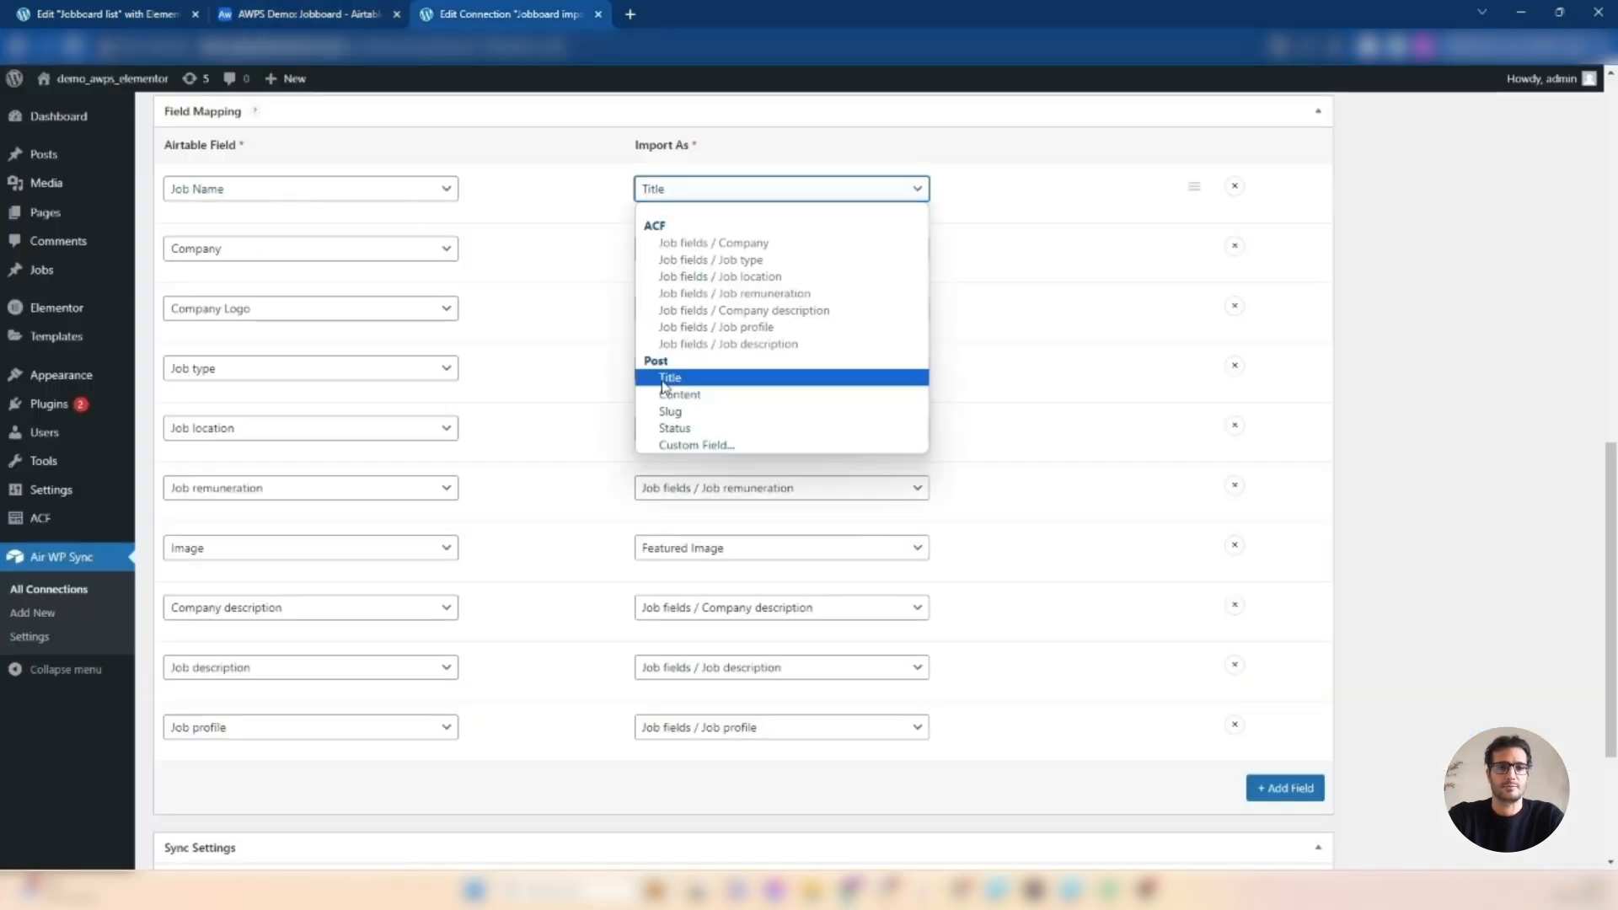
left_click(105, 13)
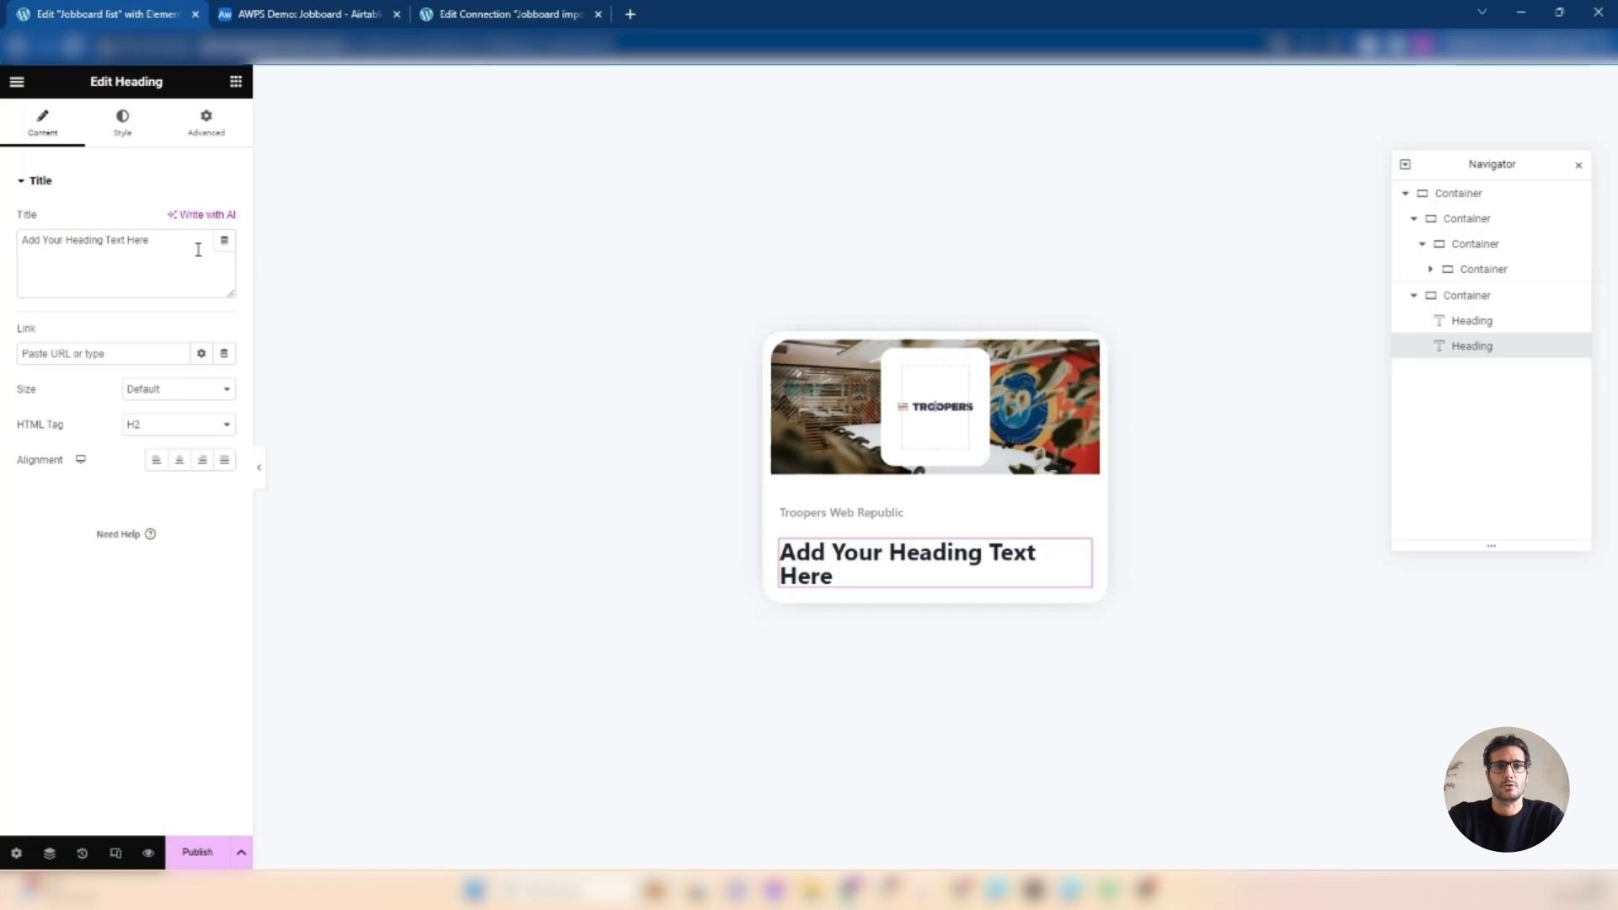
left_click(224, 240)
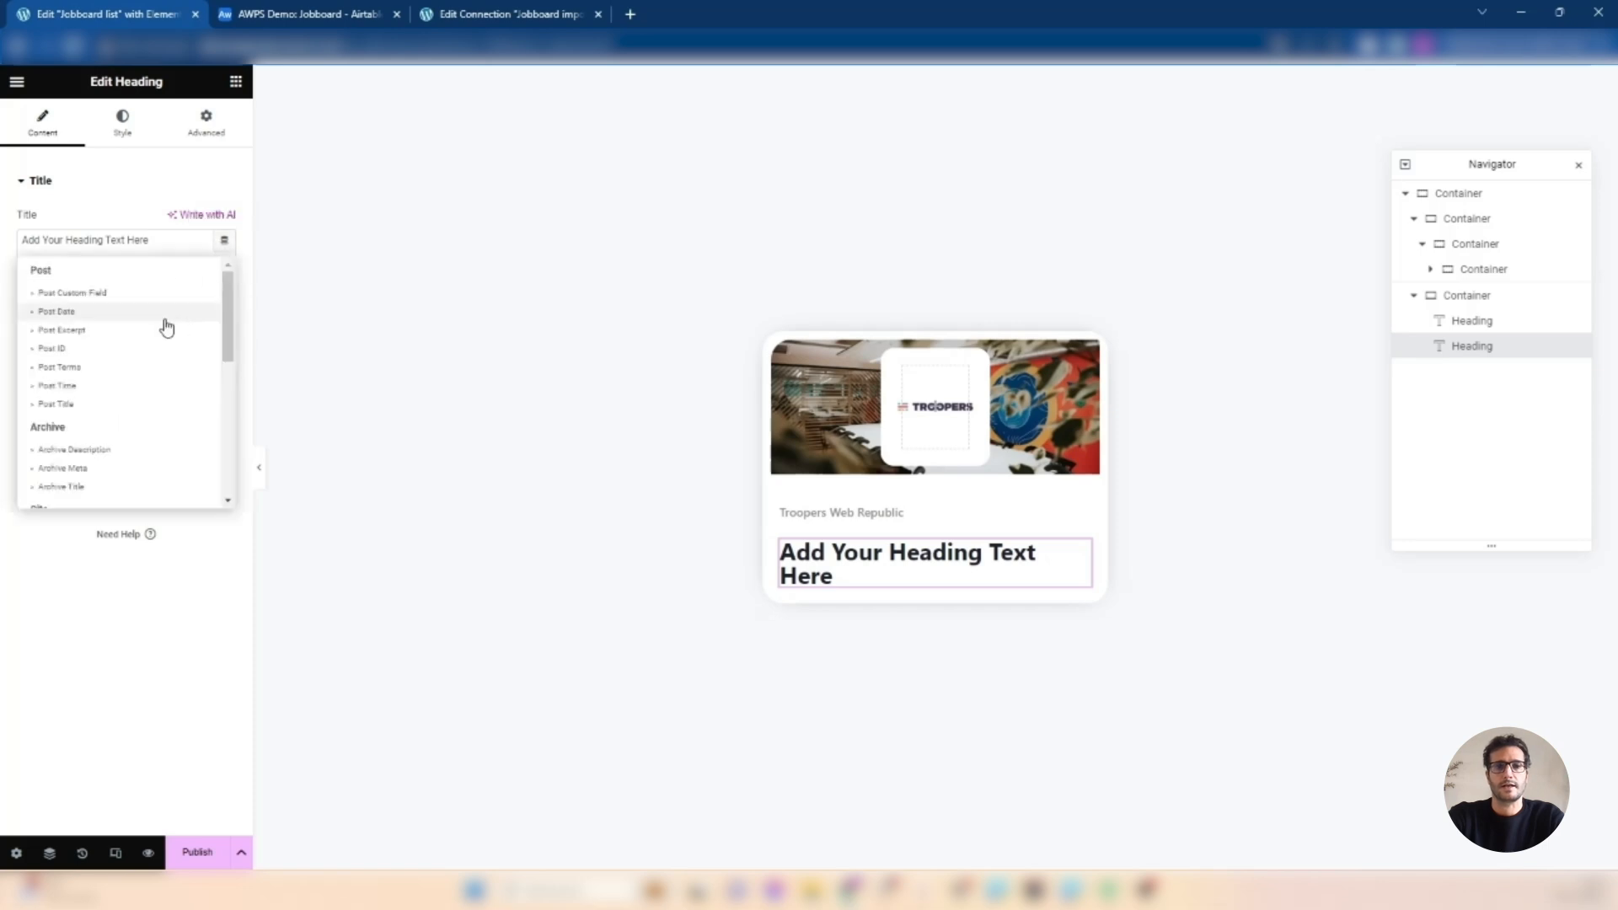
left_click(56, 405)
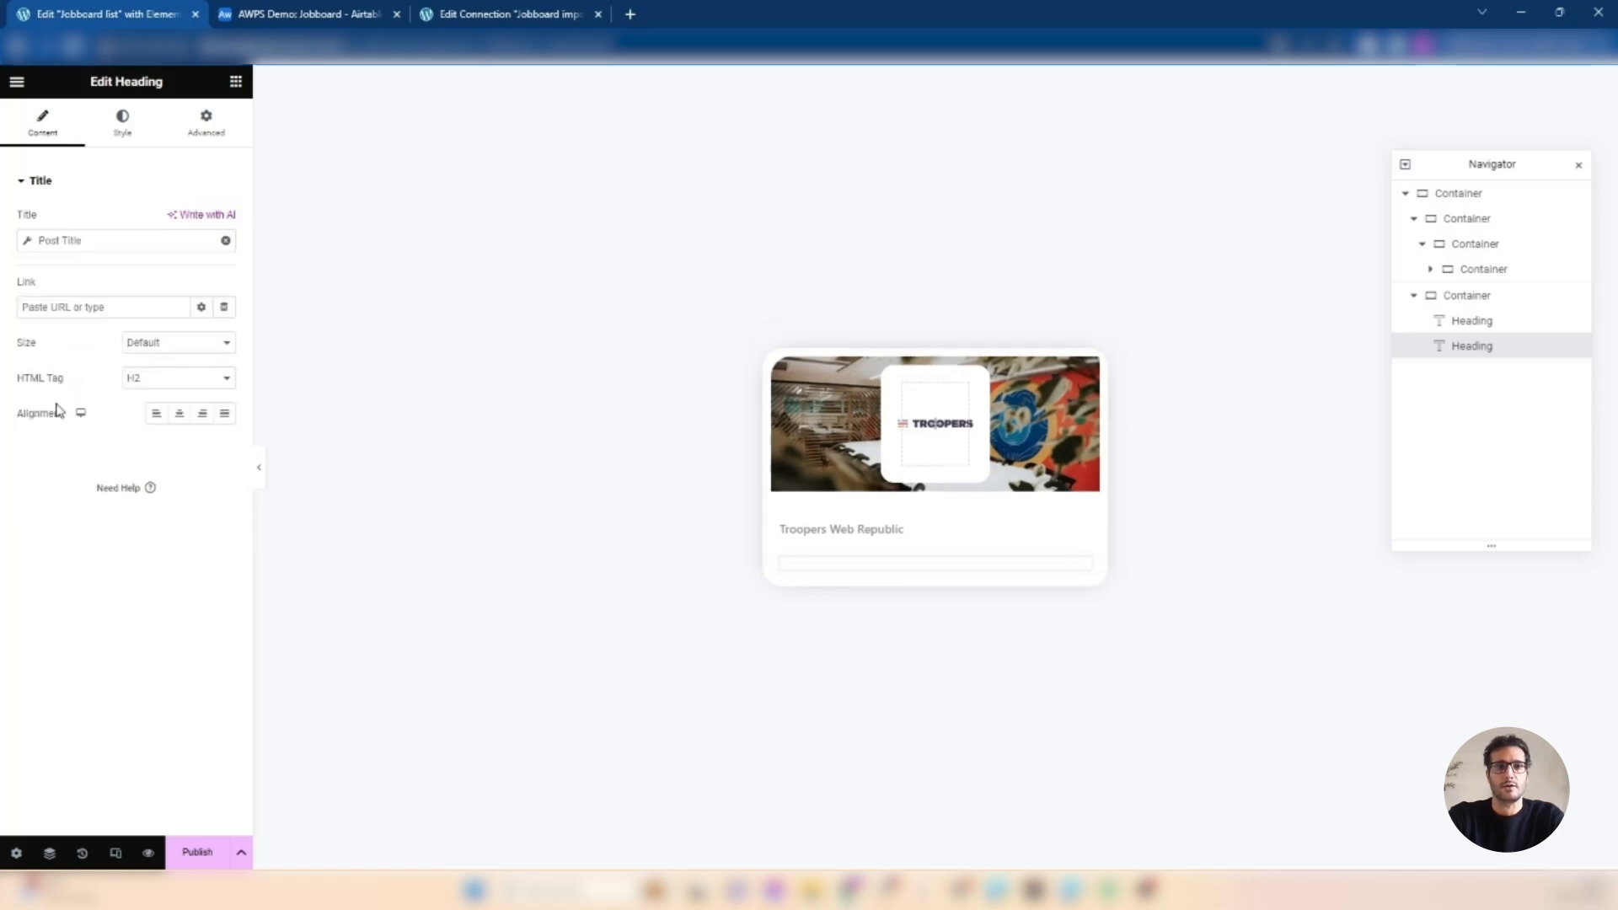
- Link the job title heading to the dynamic Post URL and set its text color to black #000000
left_click(222, 309)
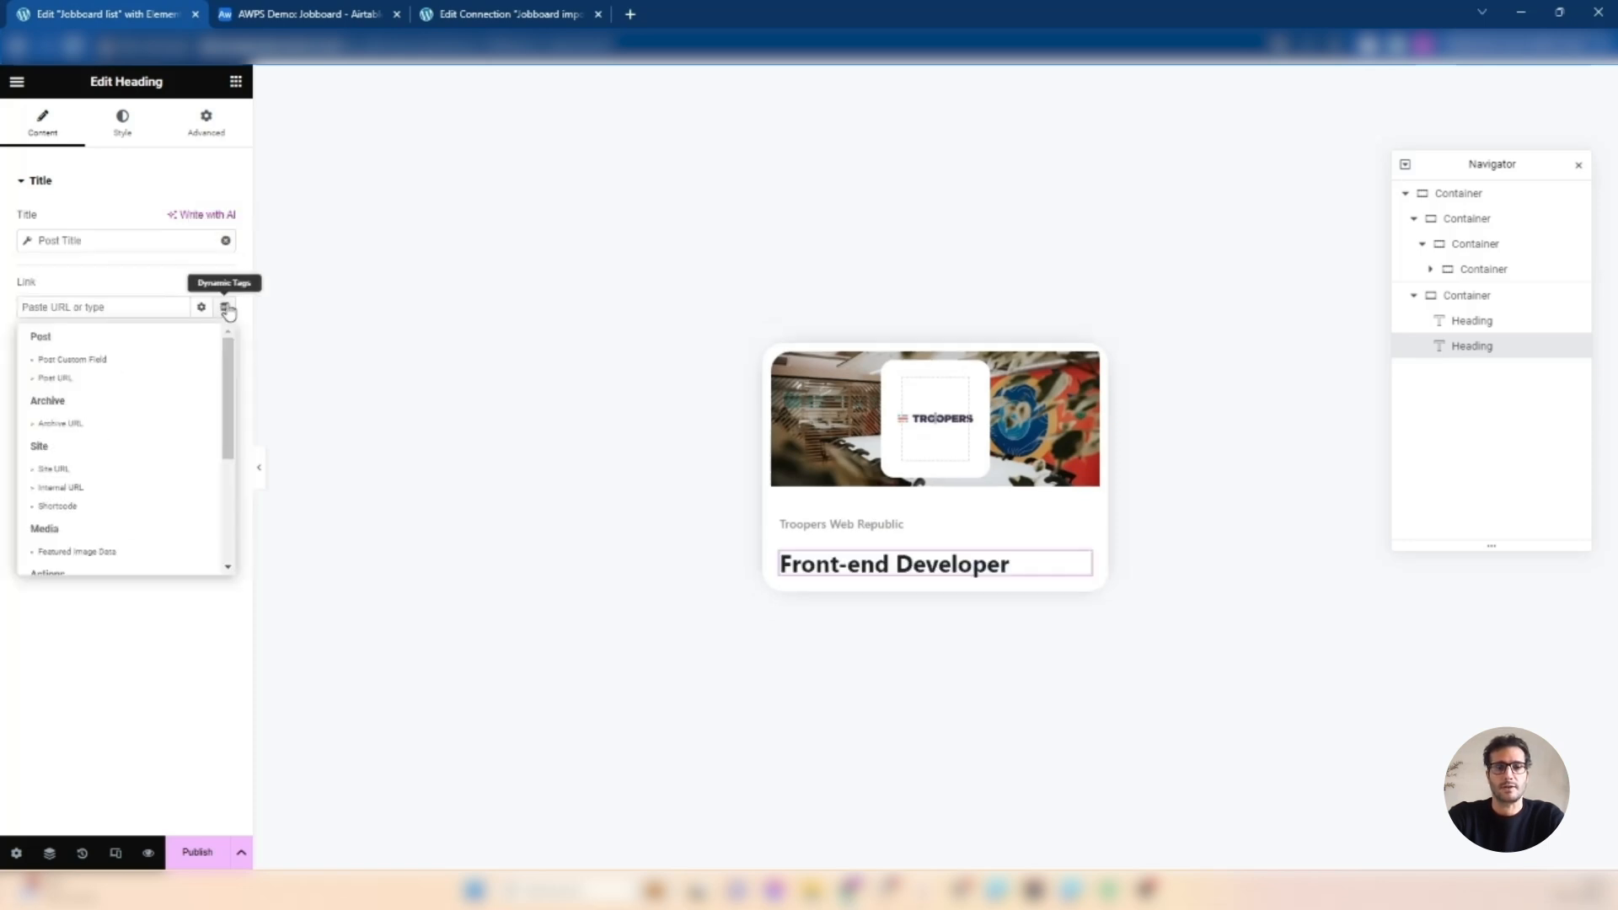
left_click(55, 379)
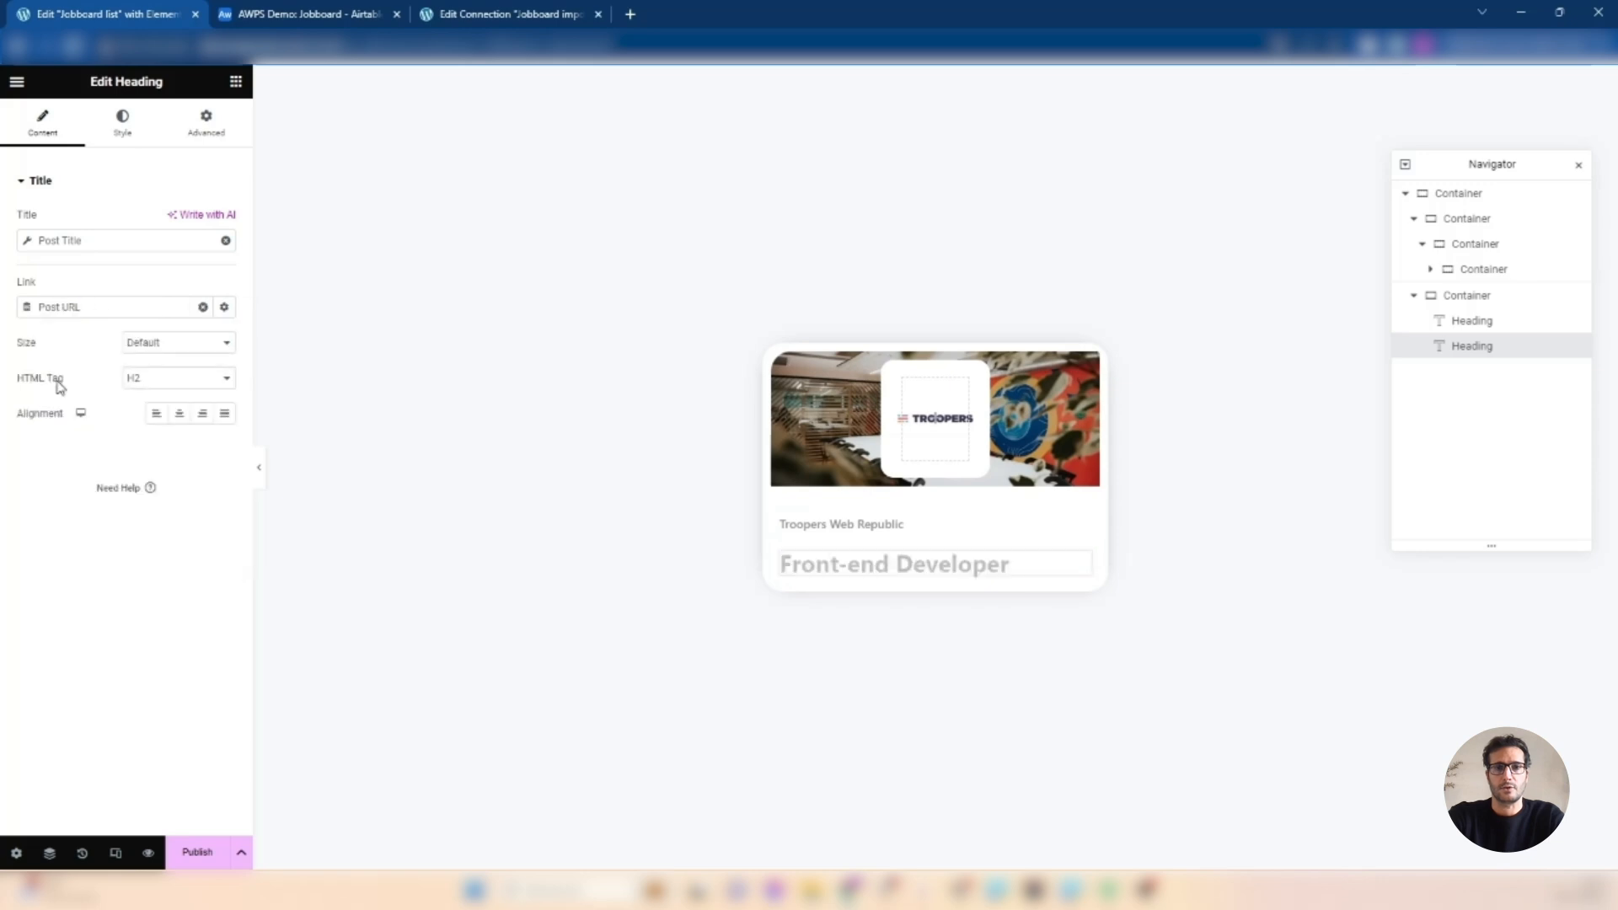
left_click(118, 141)
left_click(224, 220)
left_click_drag(192, 321, 127, 423)
left_click(224, 220)
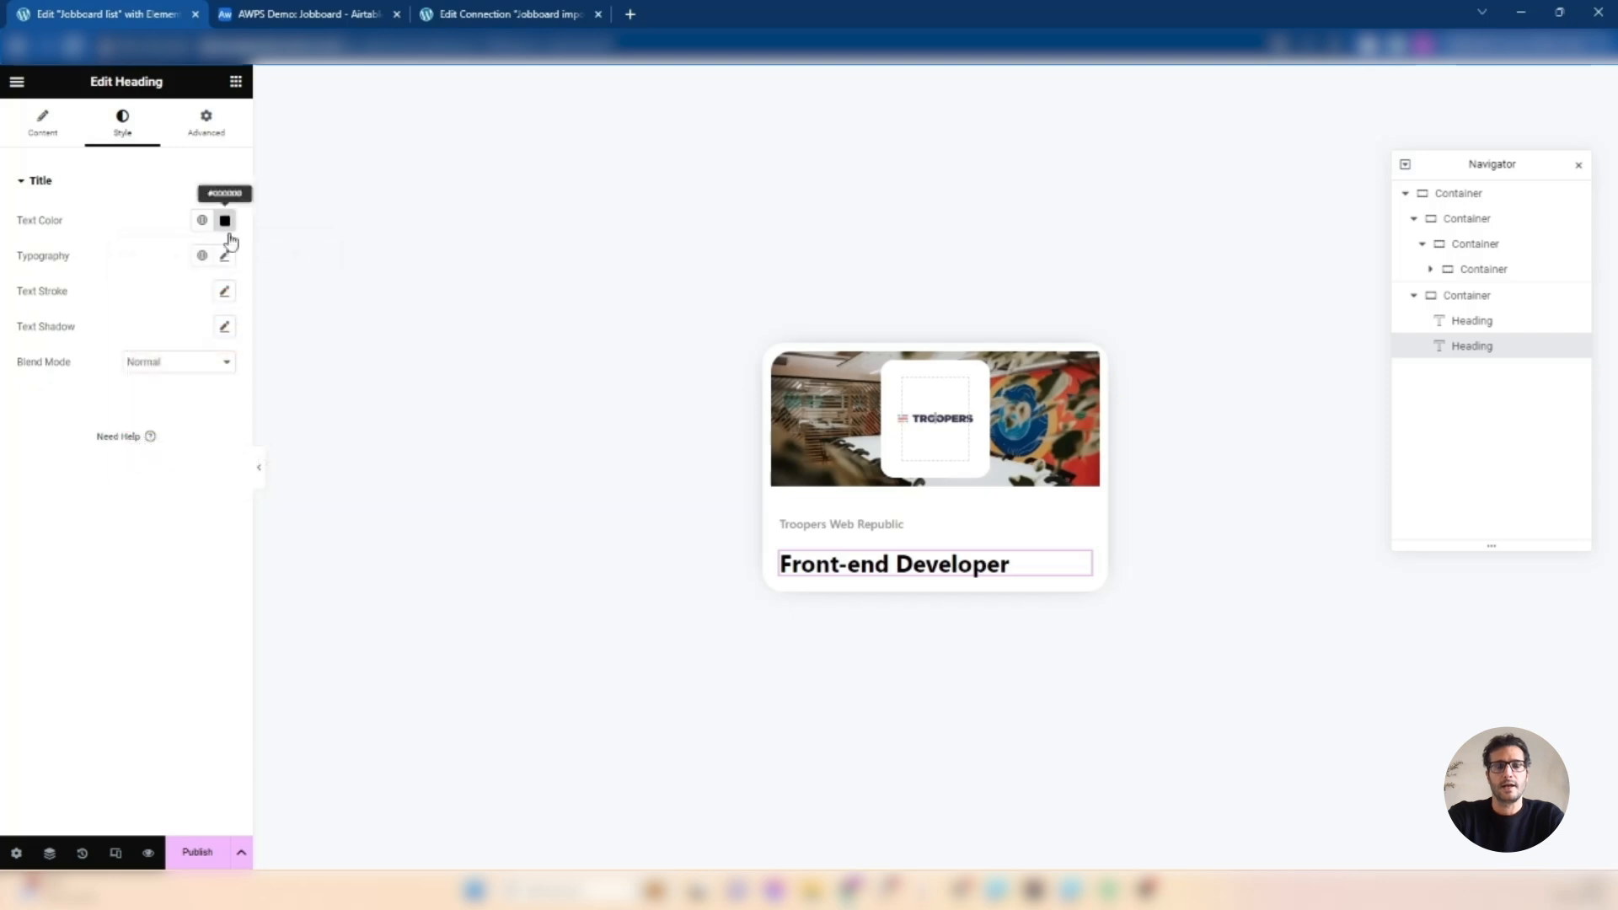
- Set the job title heading's typography to size 25 px and weight 700 (Bold)
left_click(225, 257)
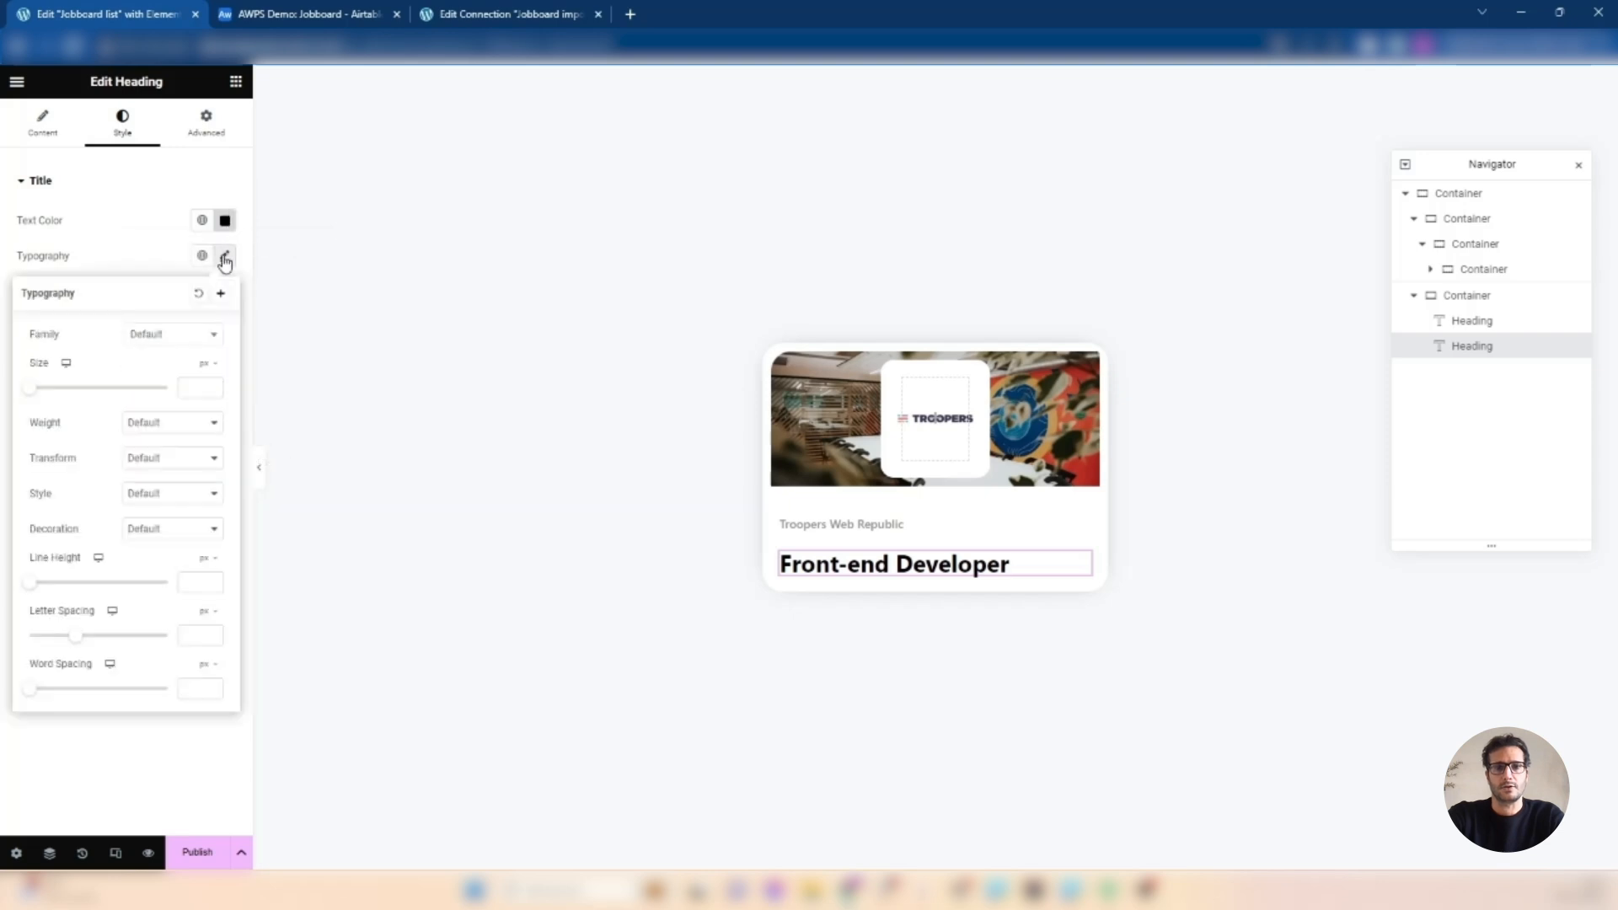
left_click(189, 385)
type("20")
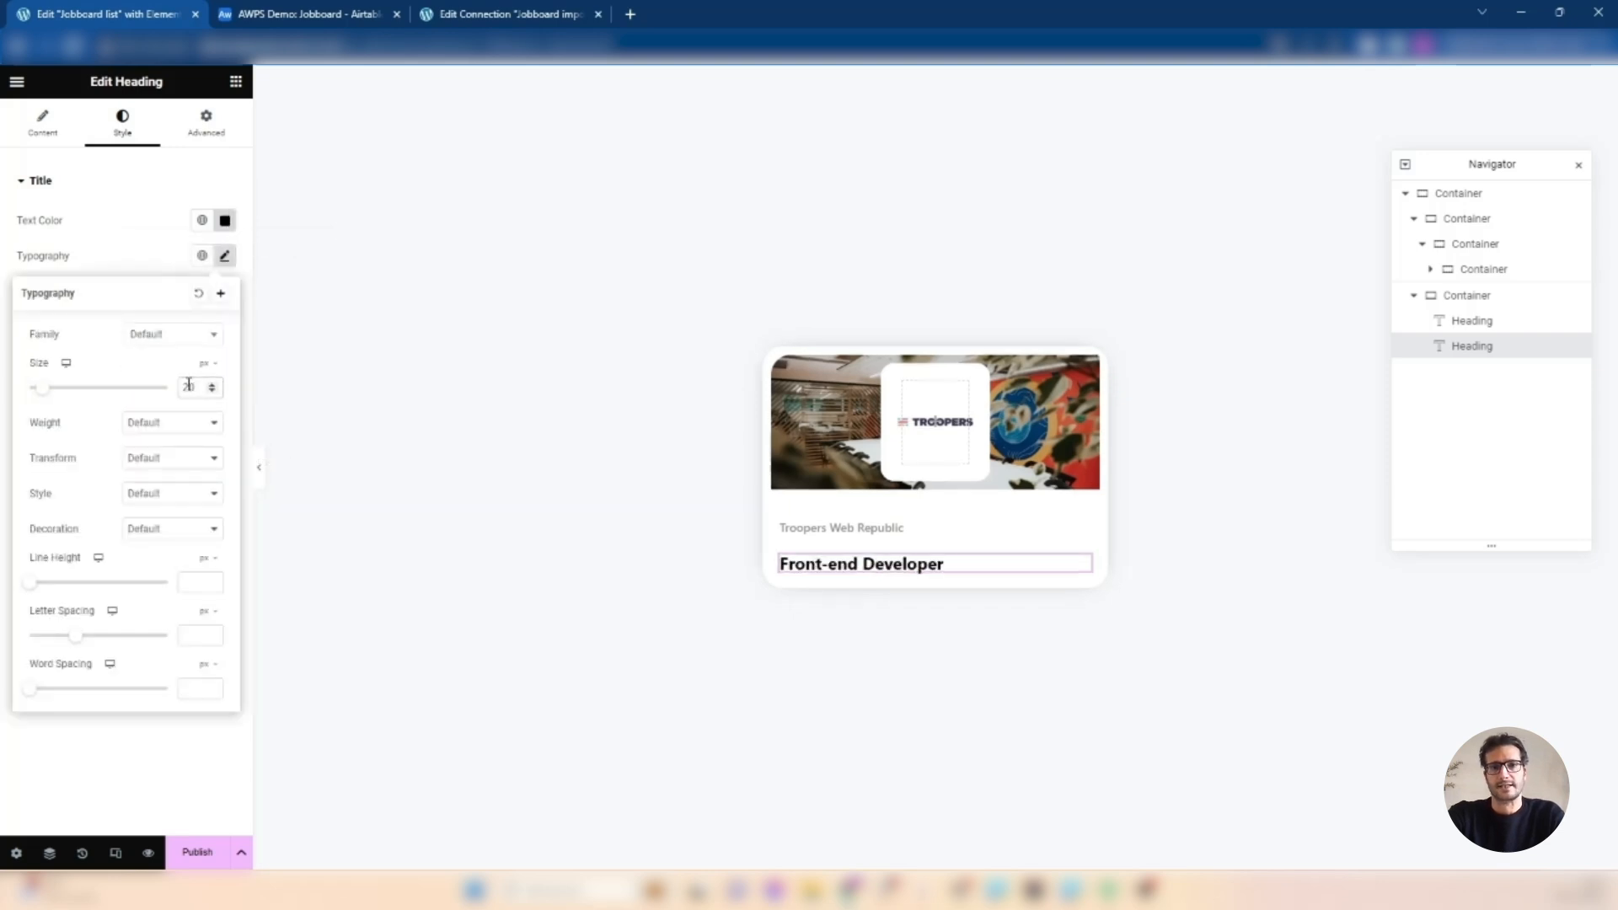
key("BackSpace")
type("5")
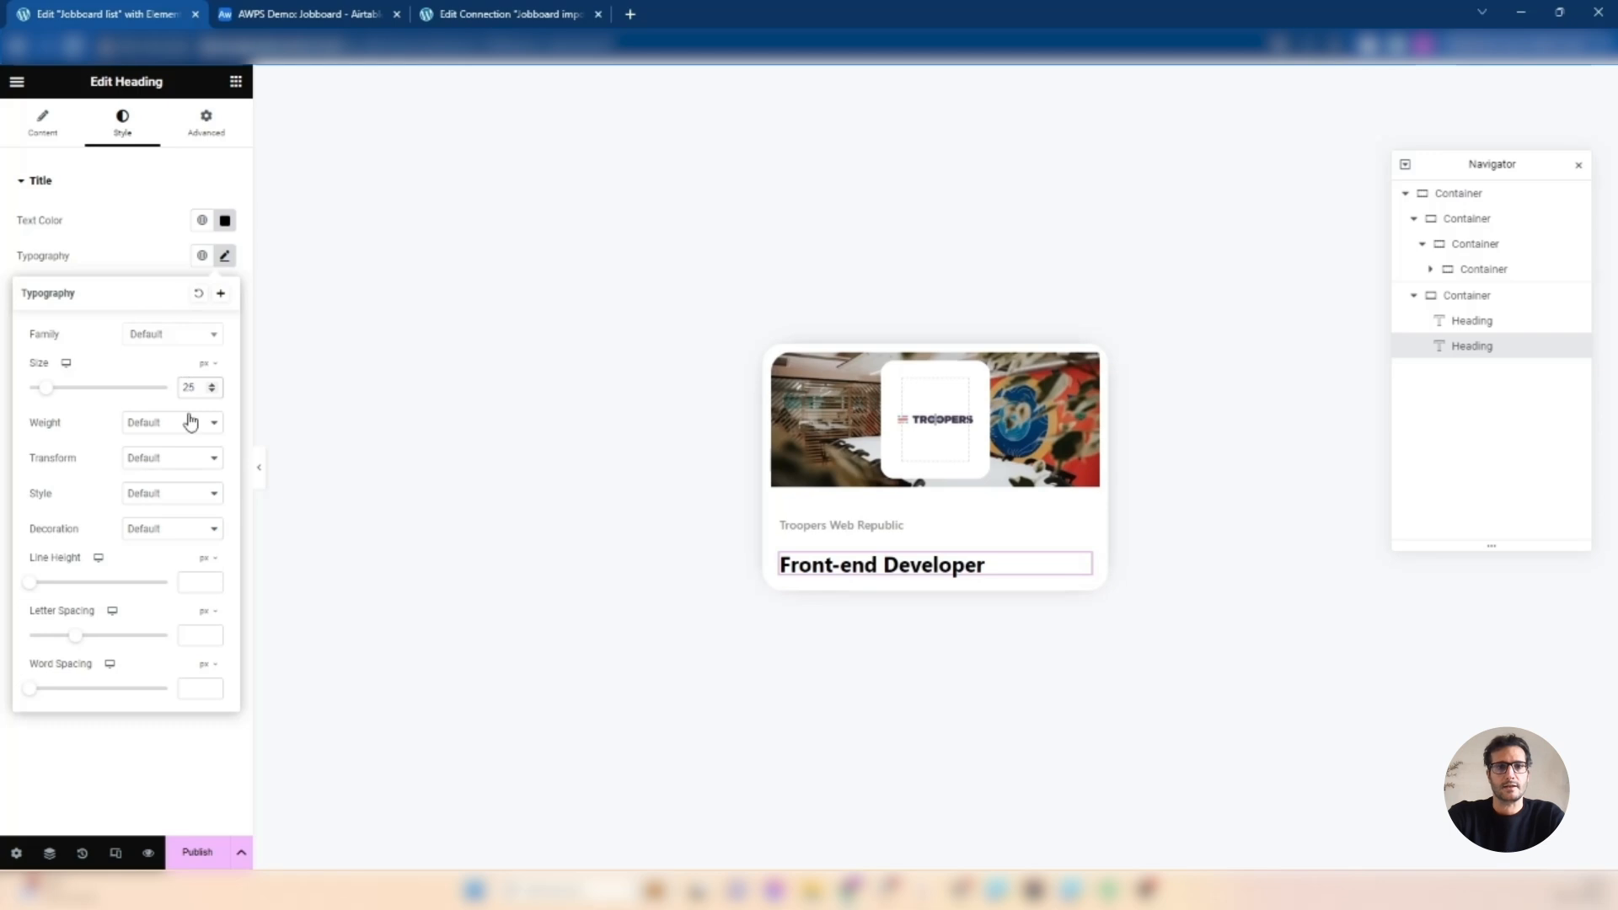
left_click(190, 422)
left_click(156, 518)
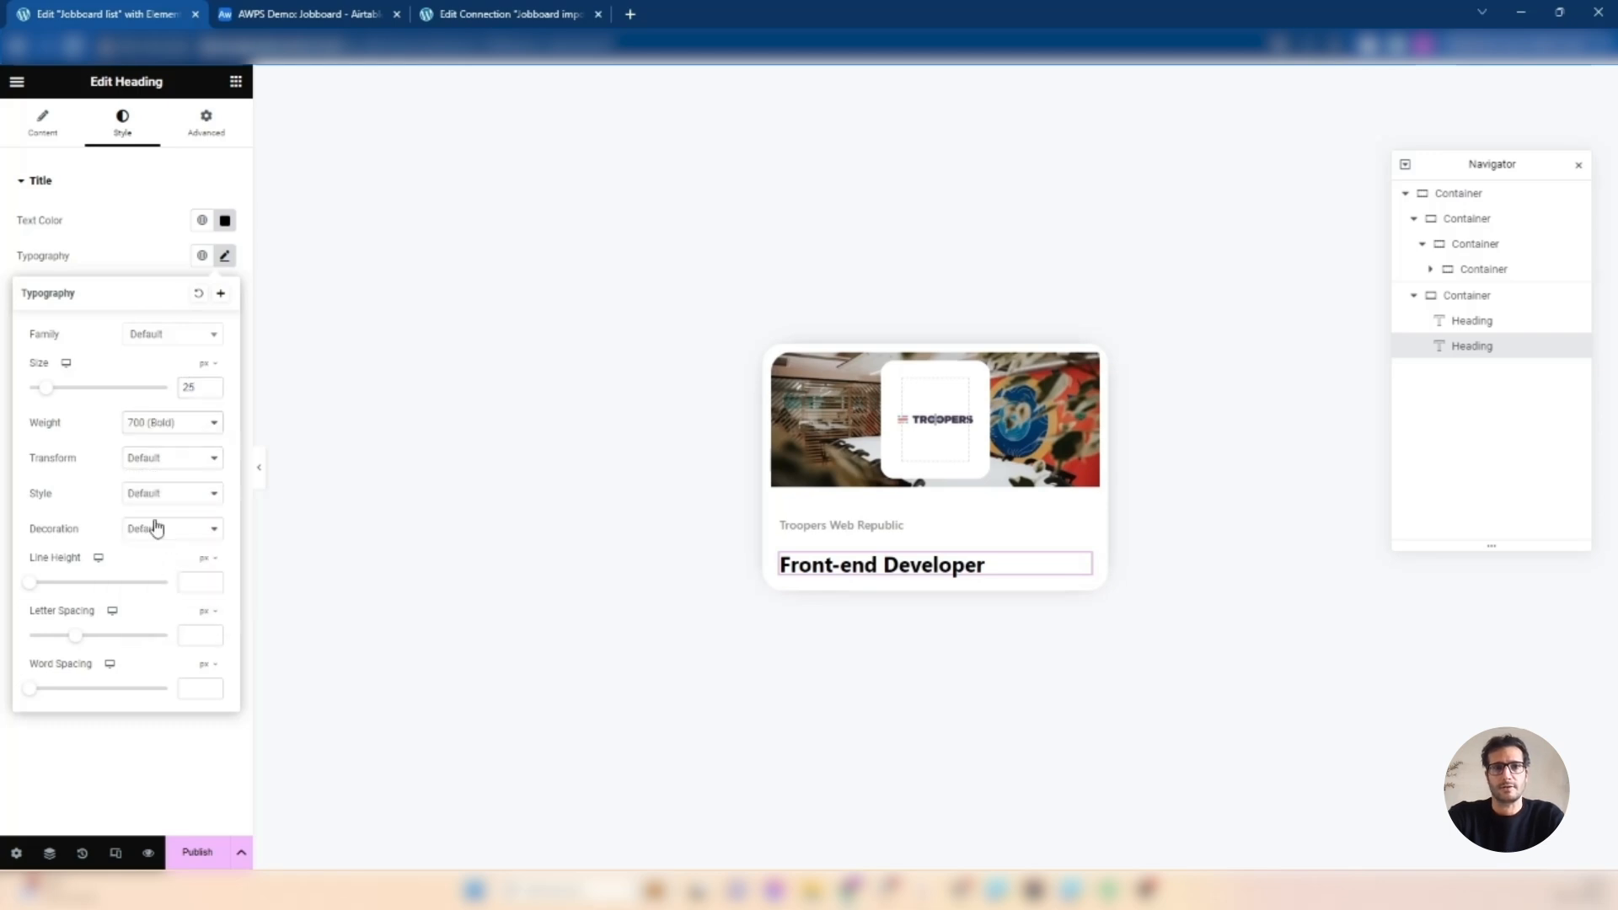
left_click(453, 325)
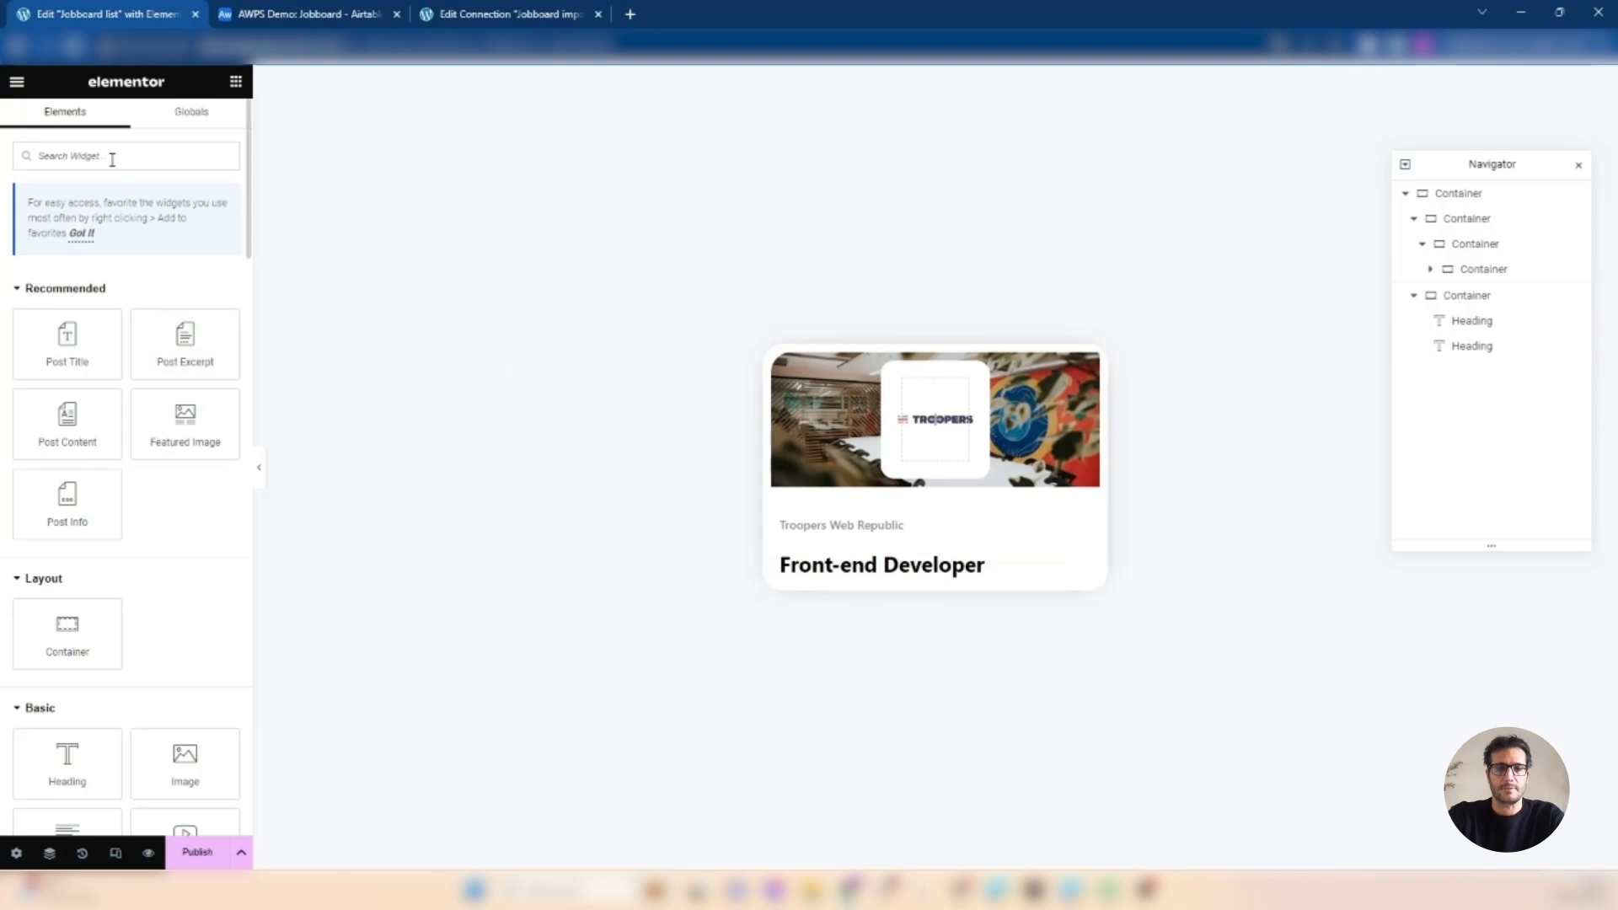
- Add an Icon List widget below the job title and switch its layout to inline
type("ico")
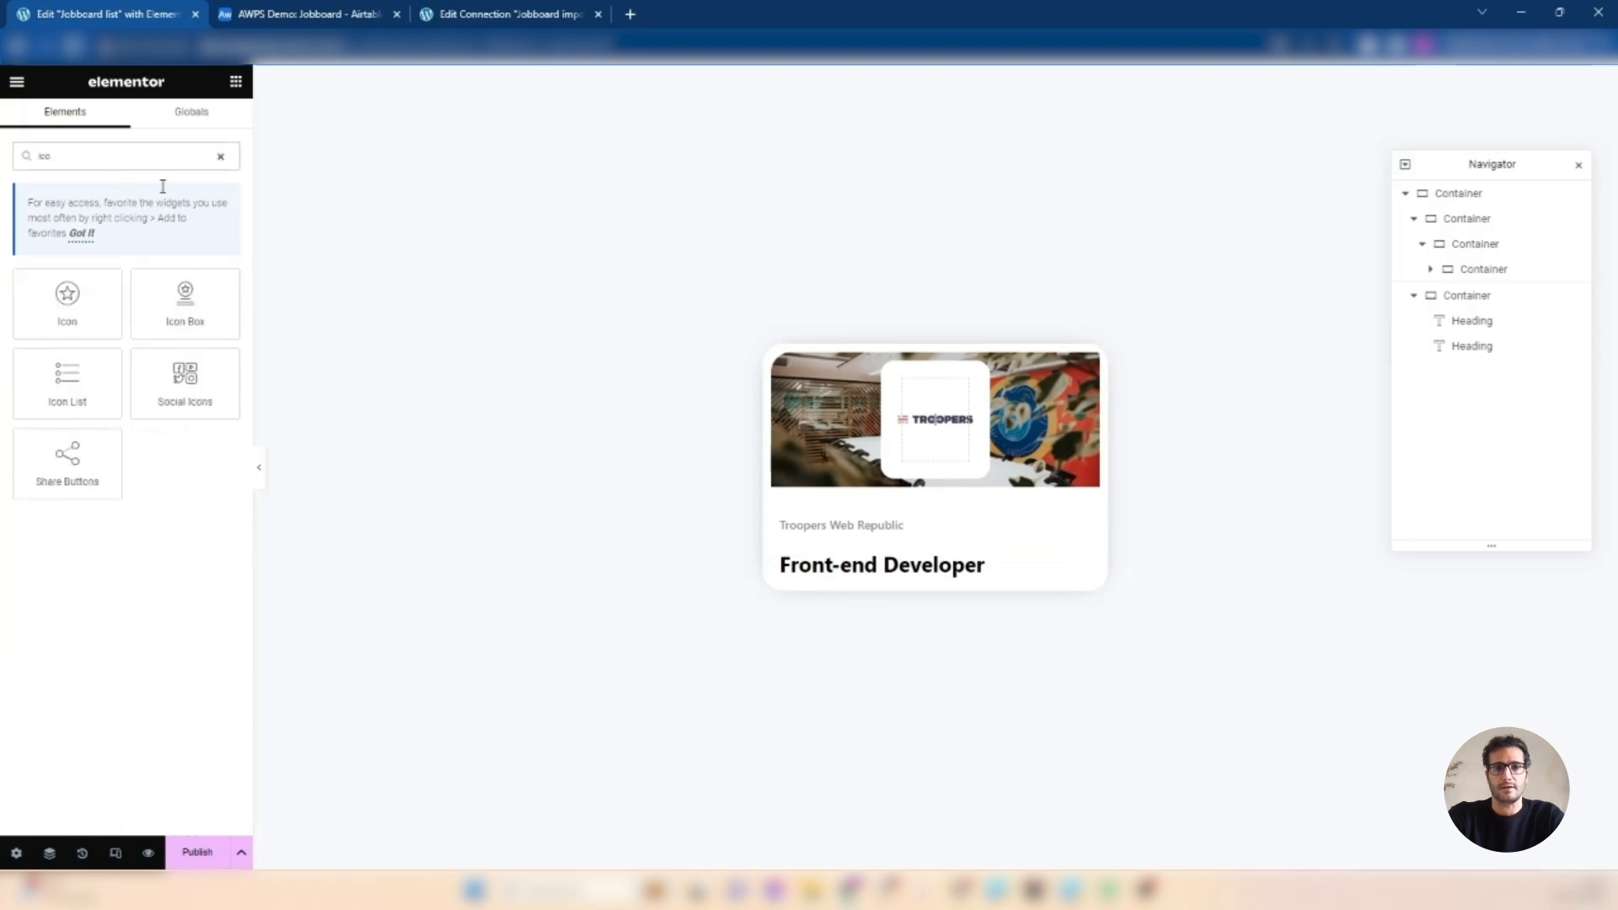
left_click_drag(87, 384, 971, 574)
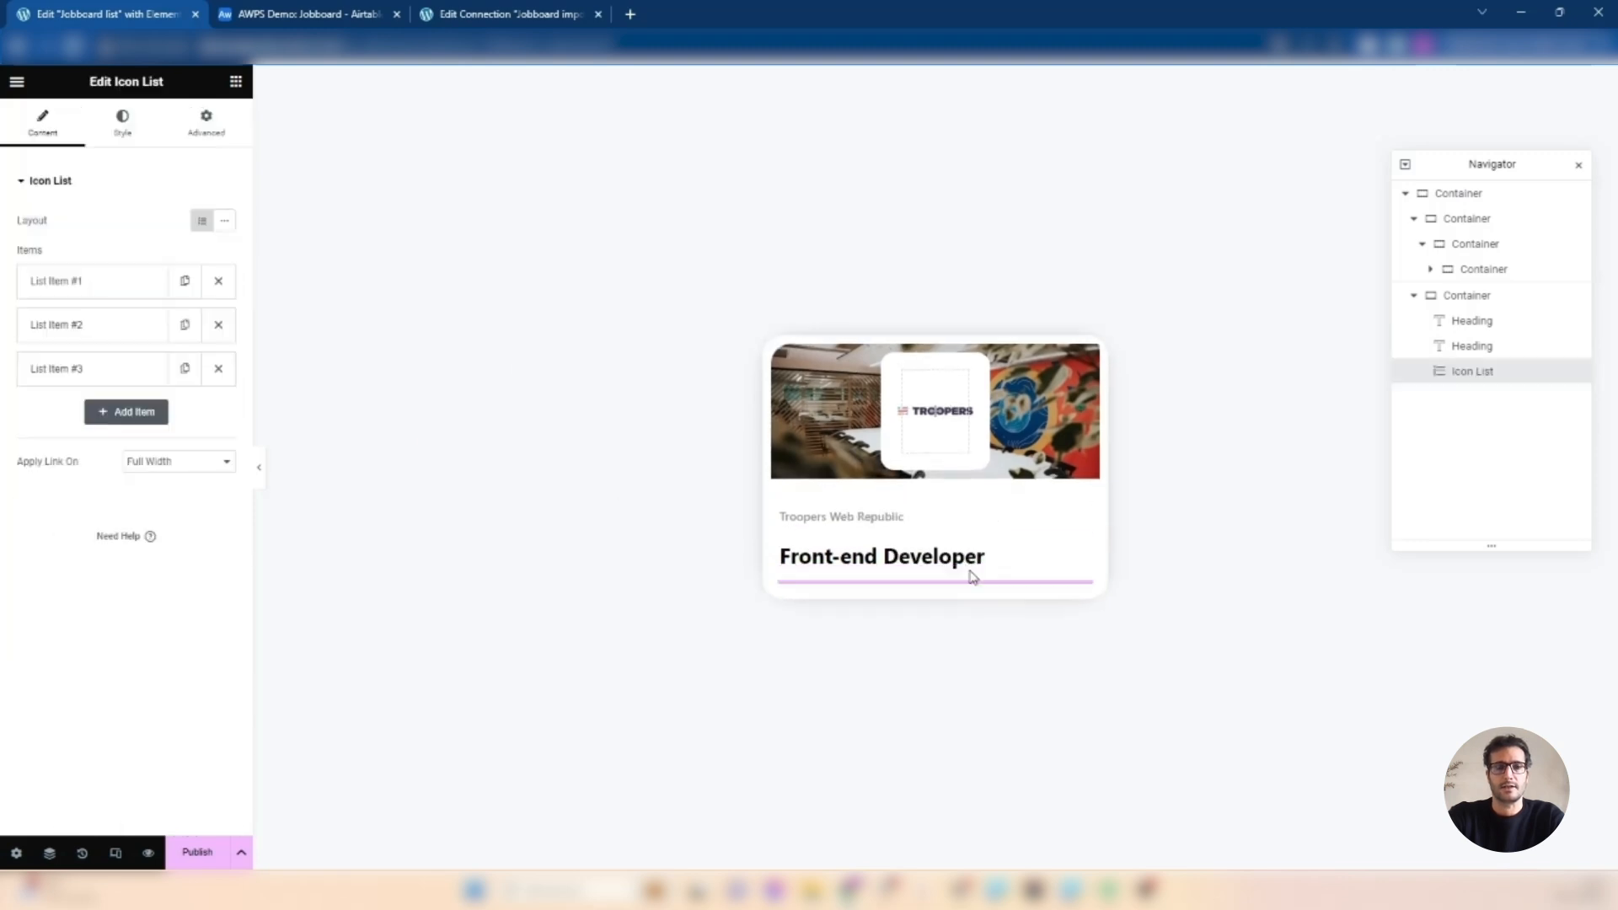
left_click(224, 226)
- After checking the Job type mapping in the sync connection, set the first icon list item's text to ACF Field with key Job type
left_click(62, 281)
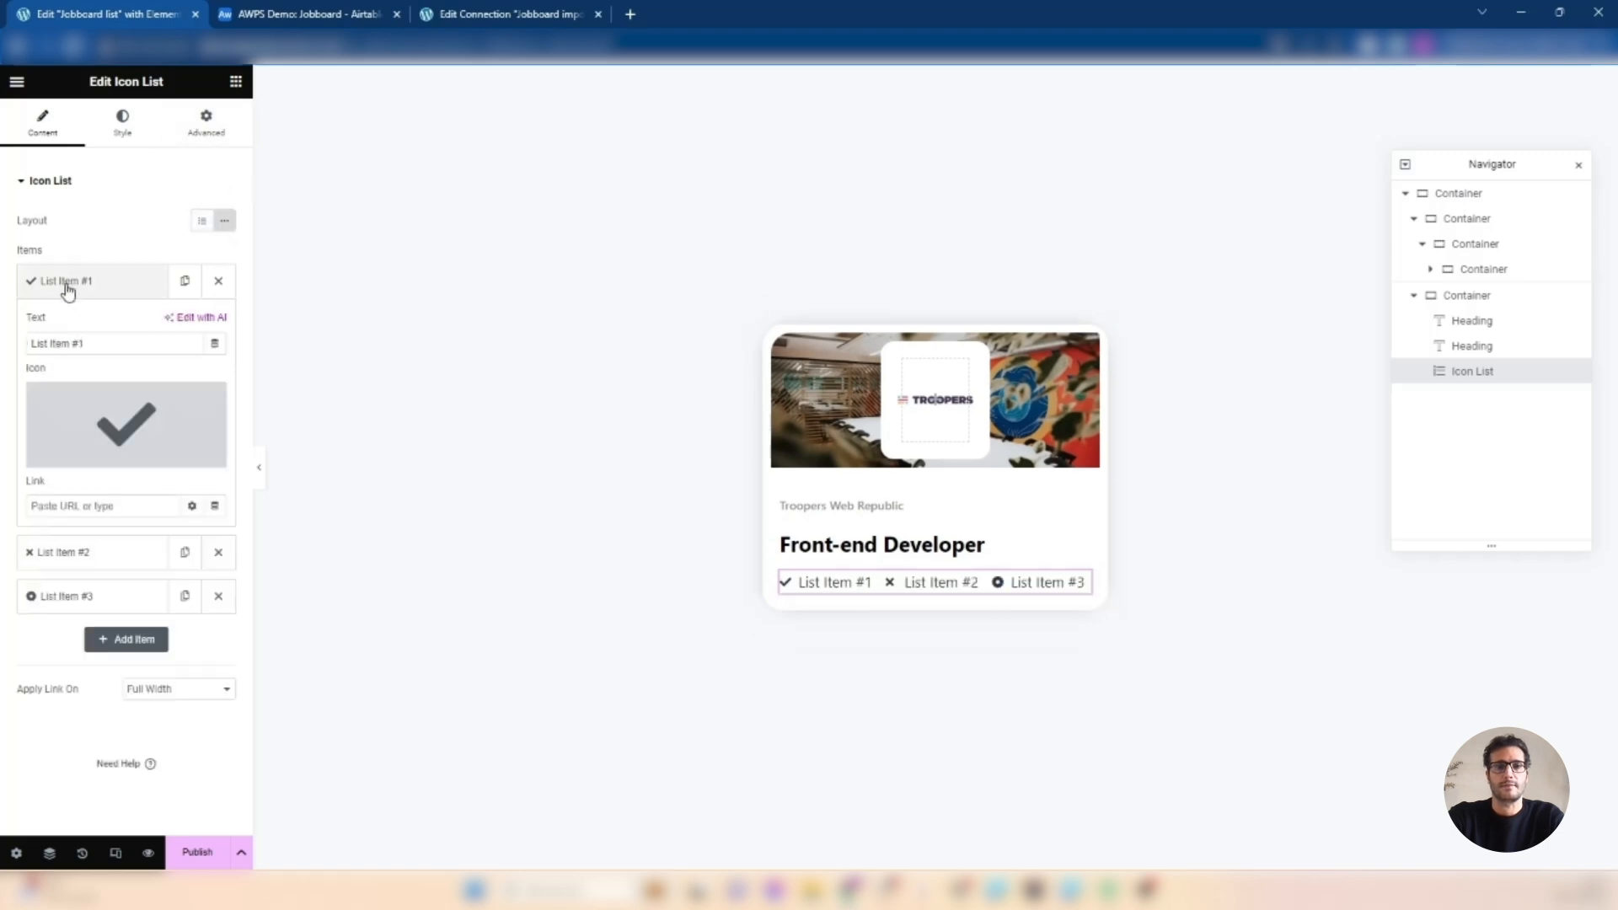
left_click(343, 15)
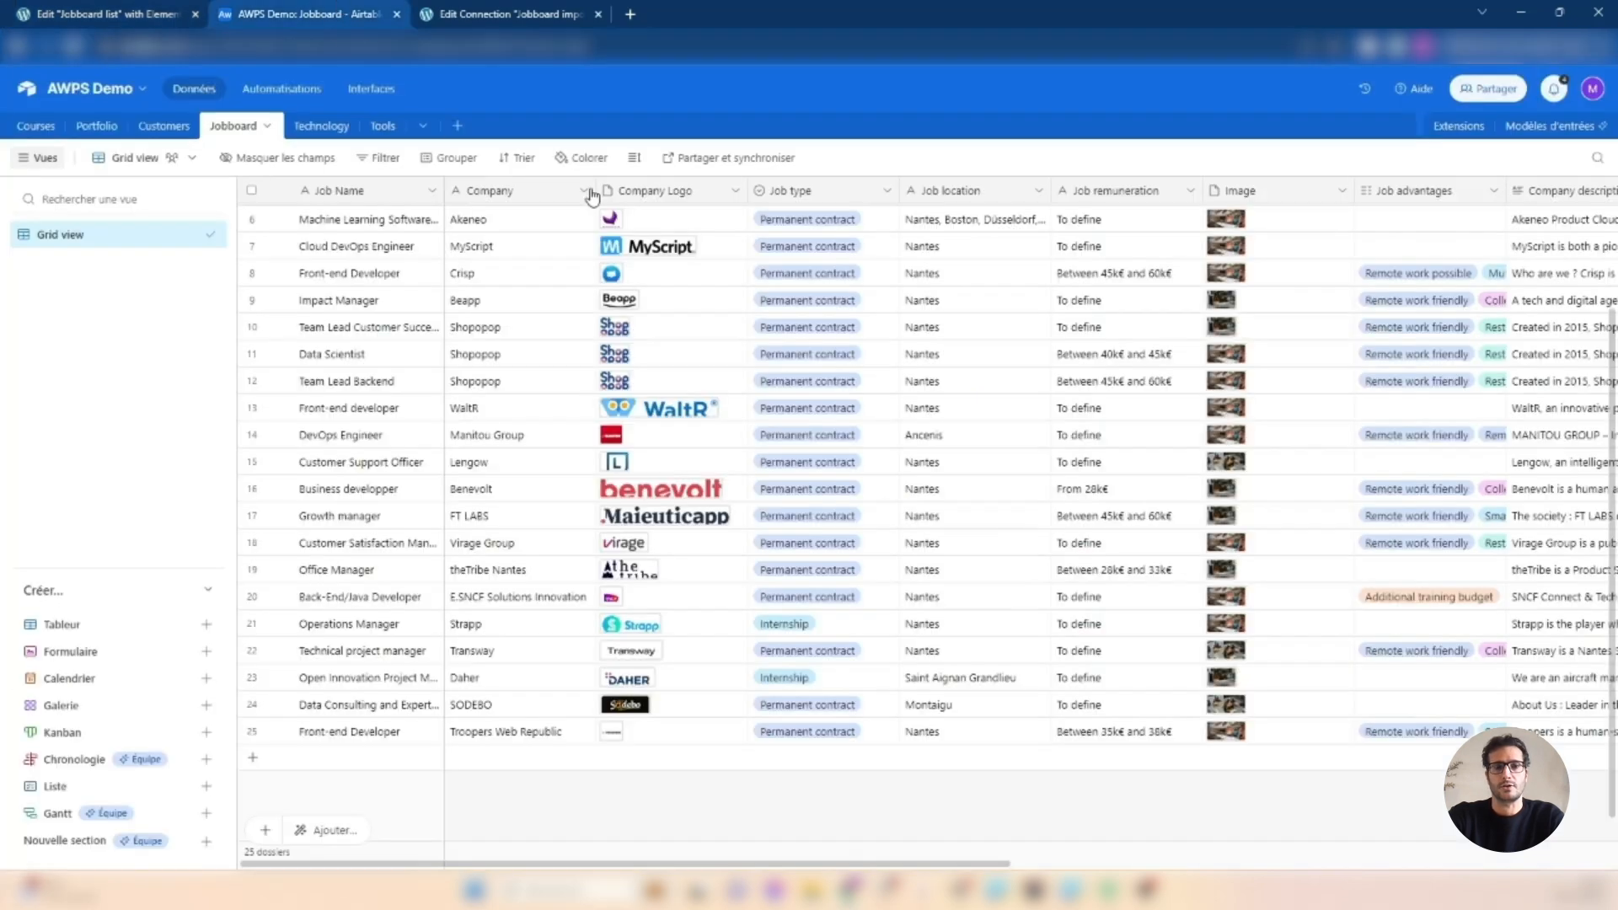
left_click(419, 10)
left_click(780, 370)
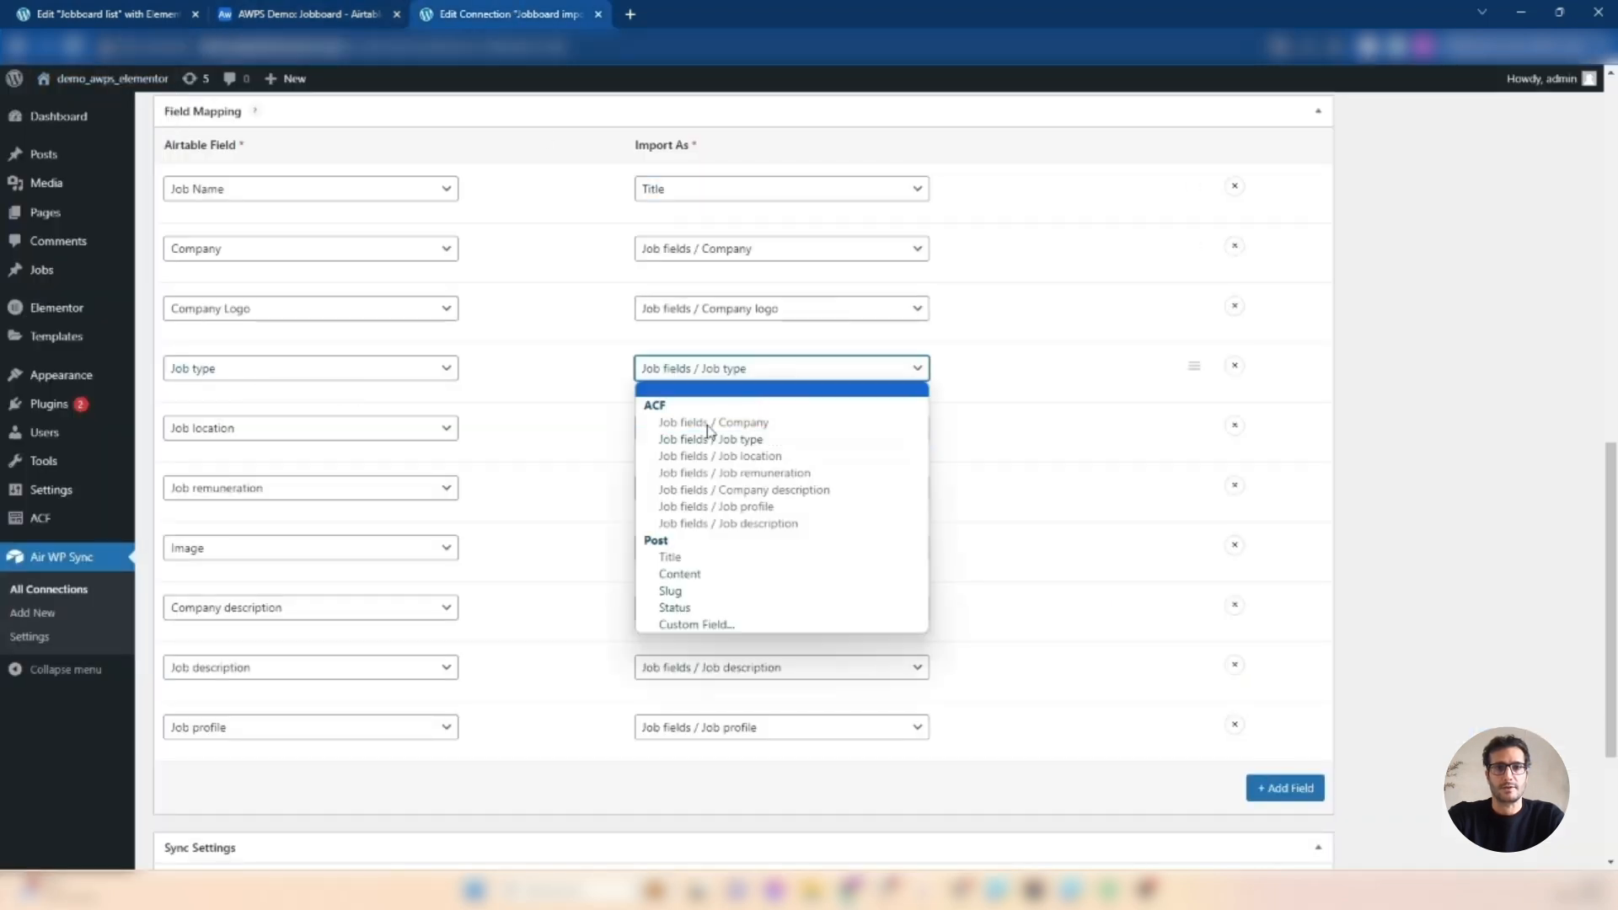
left_click(105, 12)
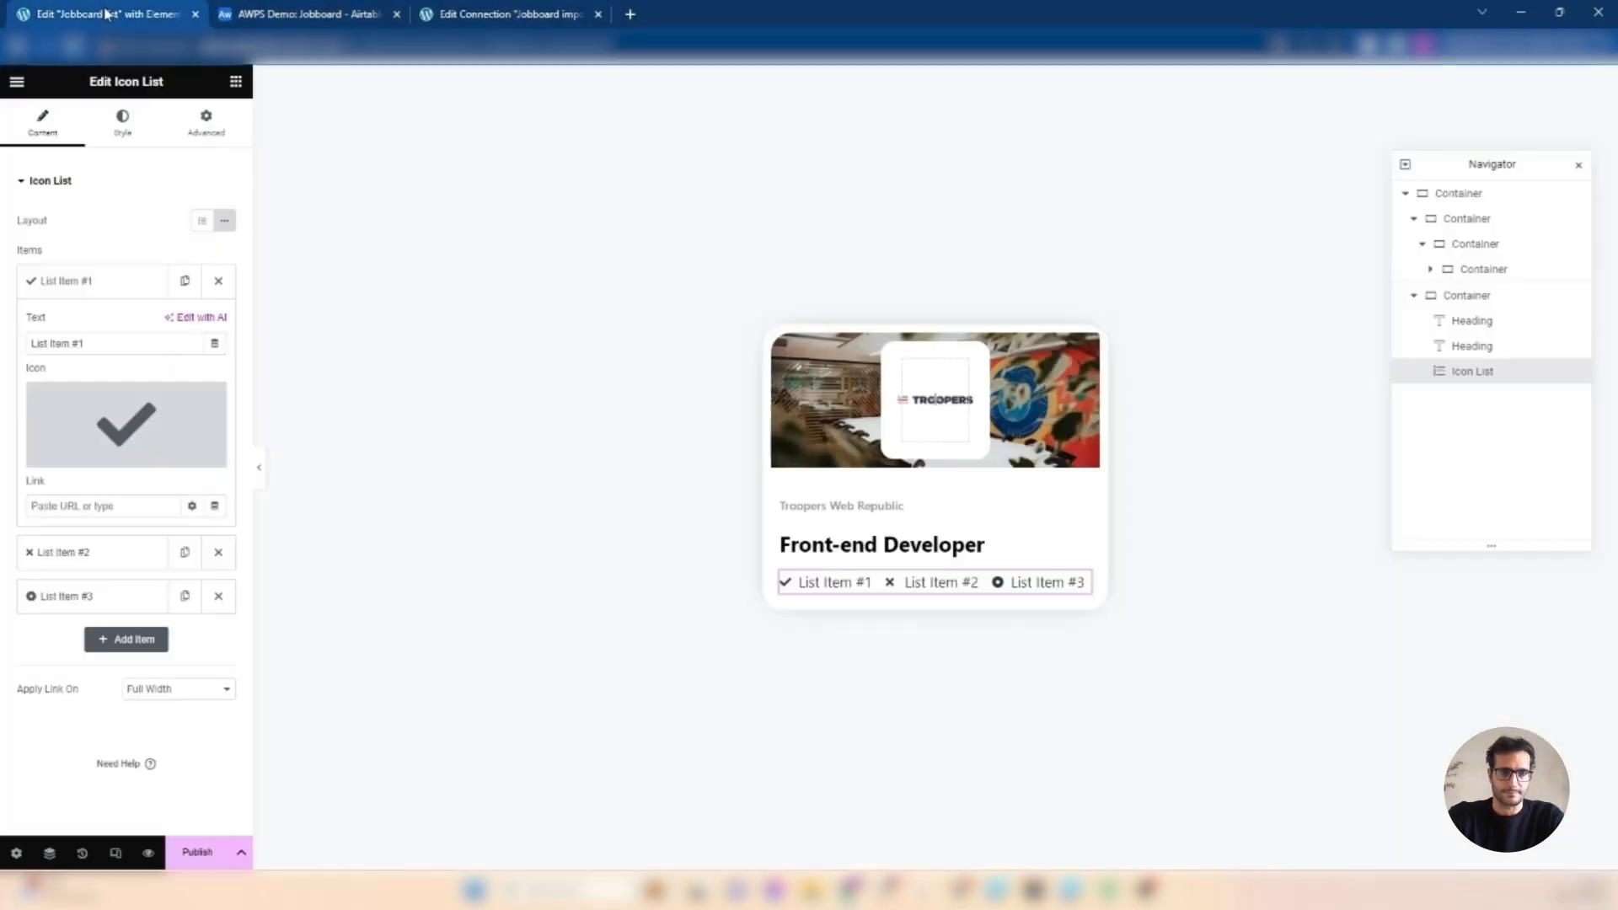
left_click(214, 343)
scroll(135, 489, "down", 5)
left_click(45, 598)
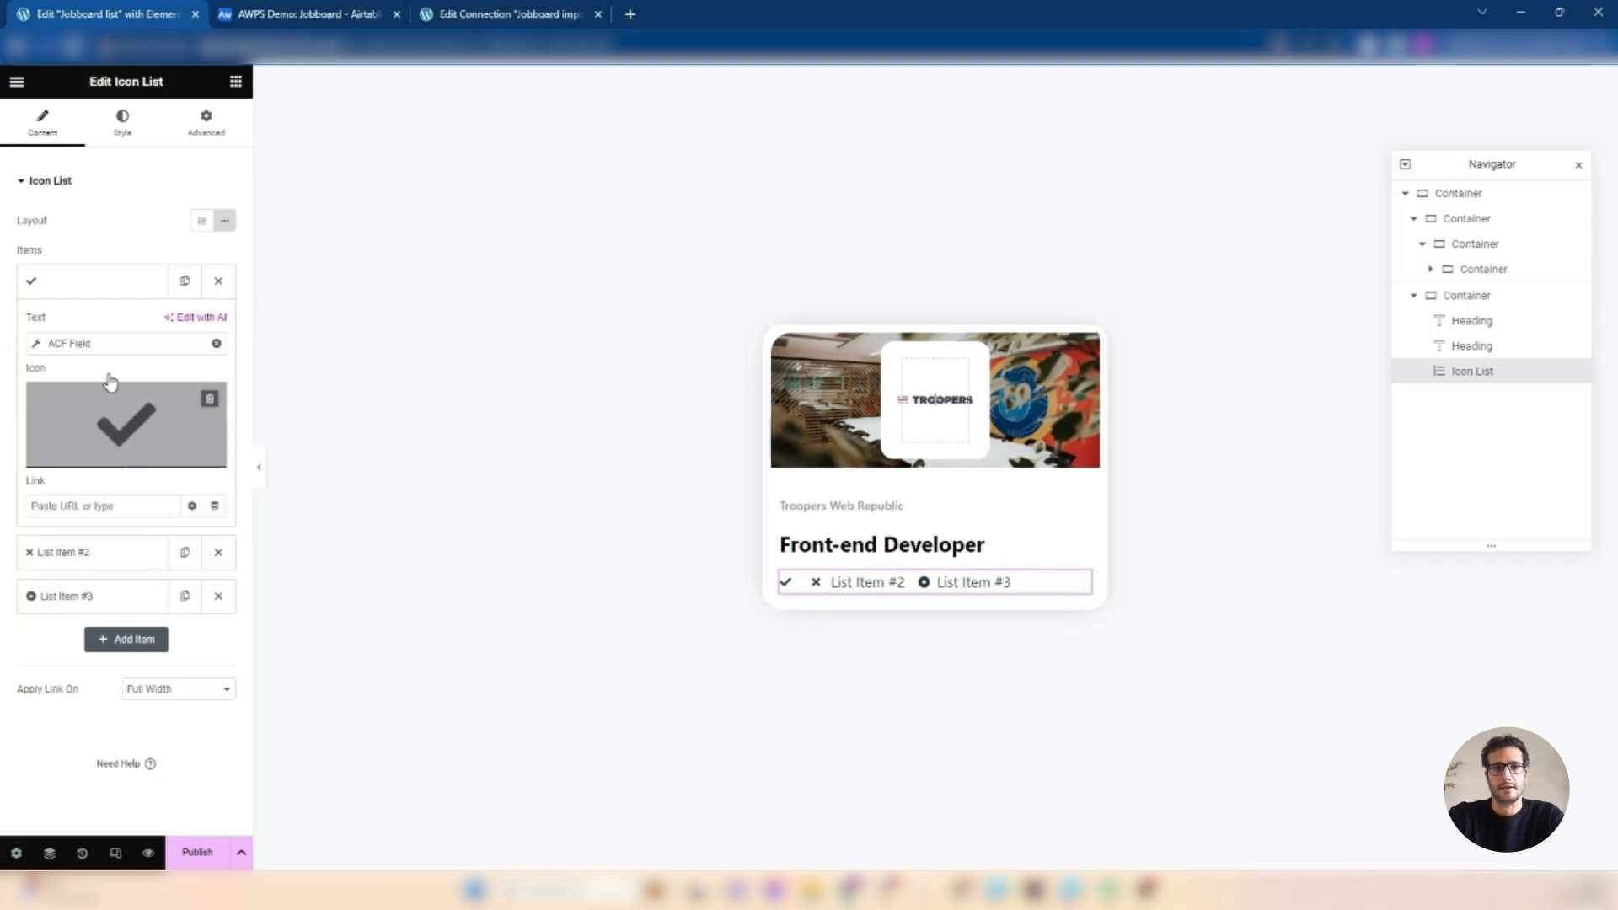
left_click(188, 421)
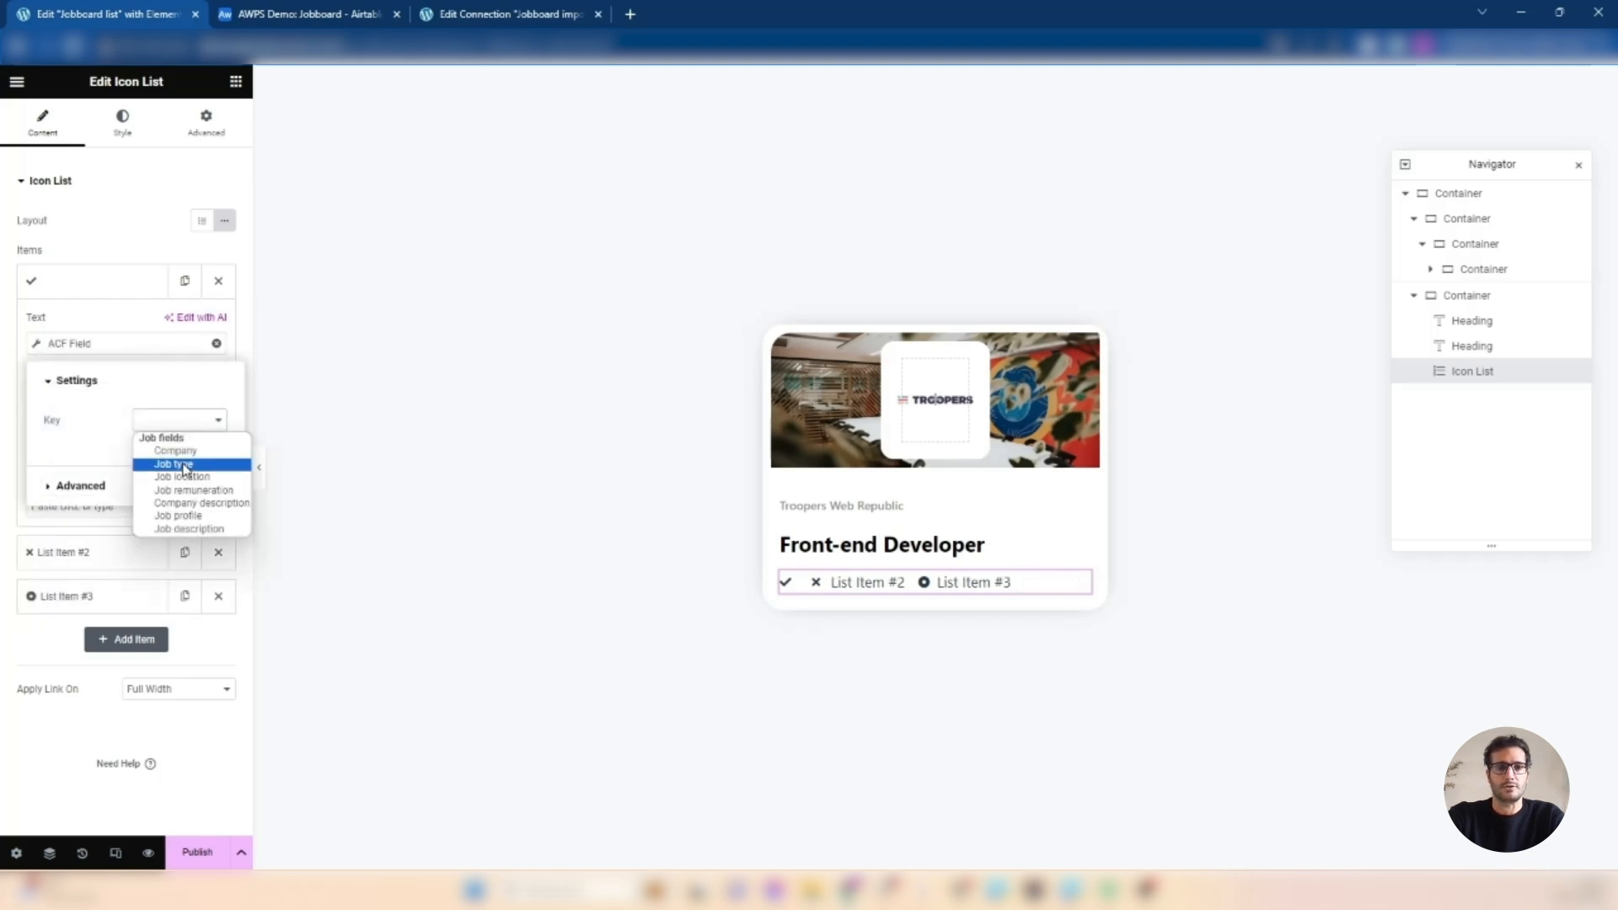
left_click(177, 466)
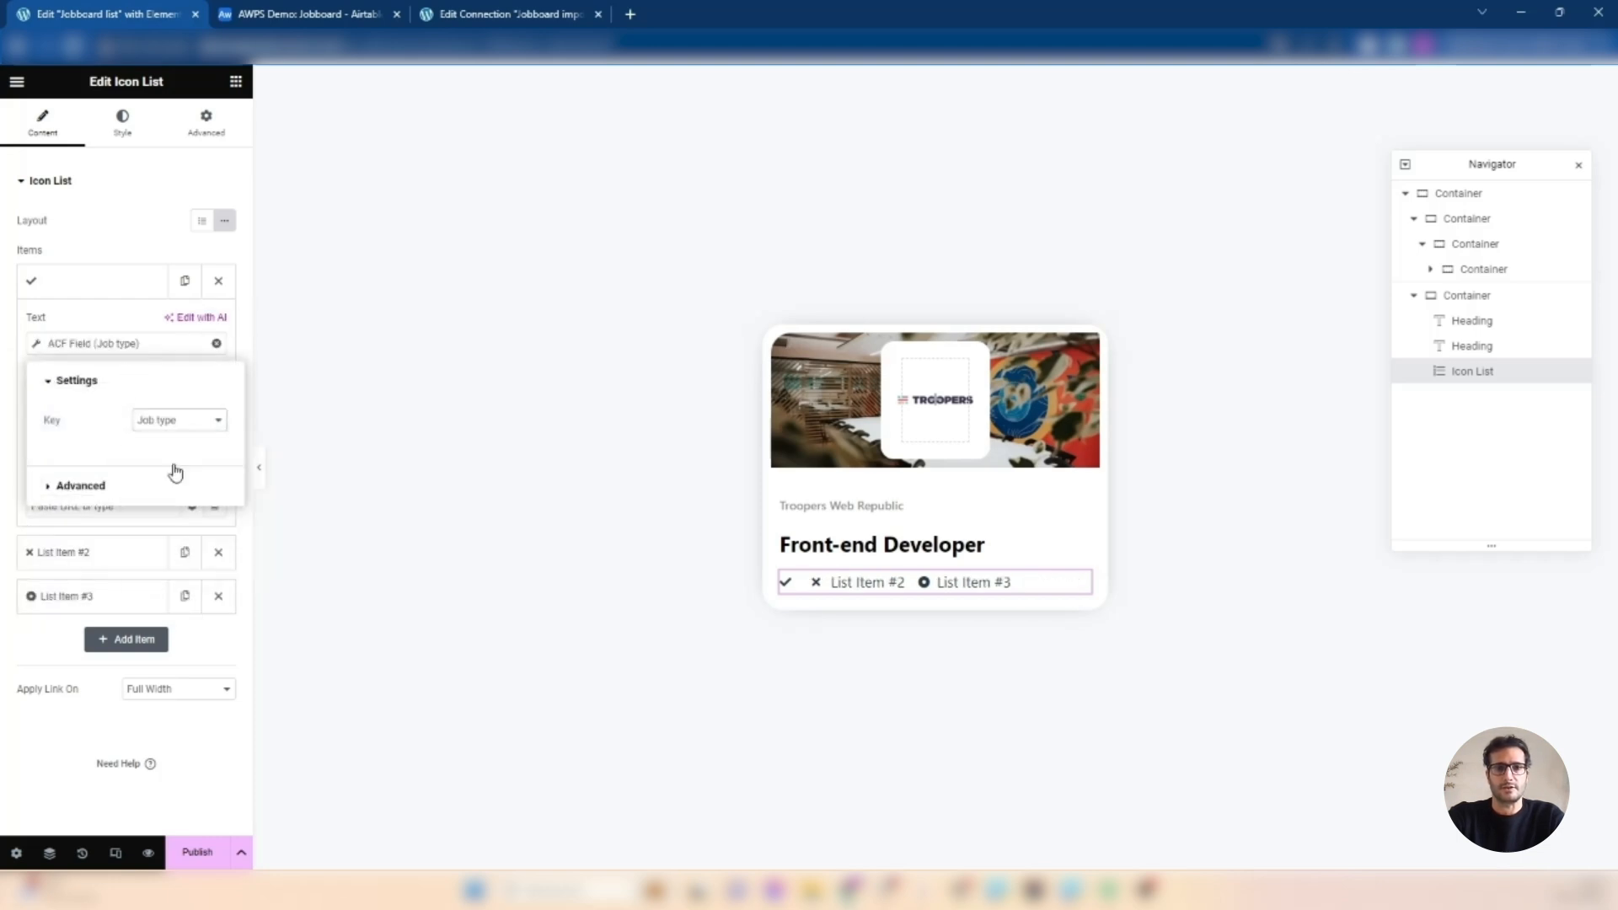
left_click(125, 320)
- Replace the first list item's icon with the outlined File alt icon, searching the icon library for "file"
left_click(119, 417)
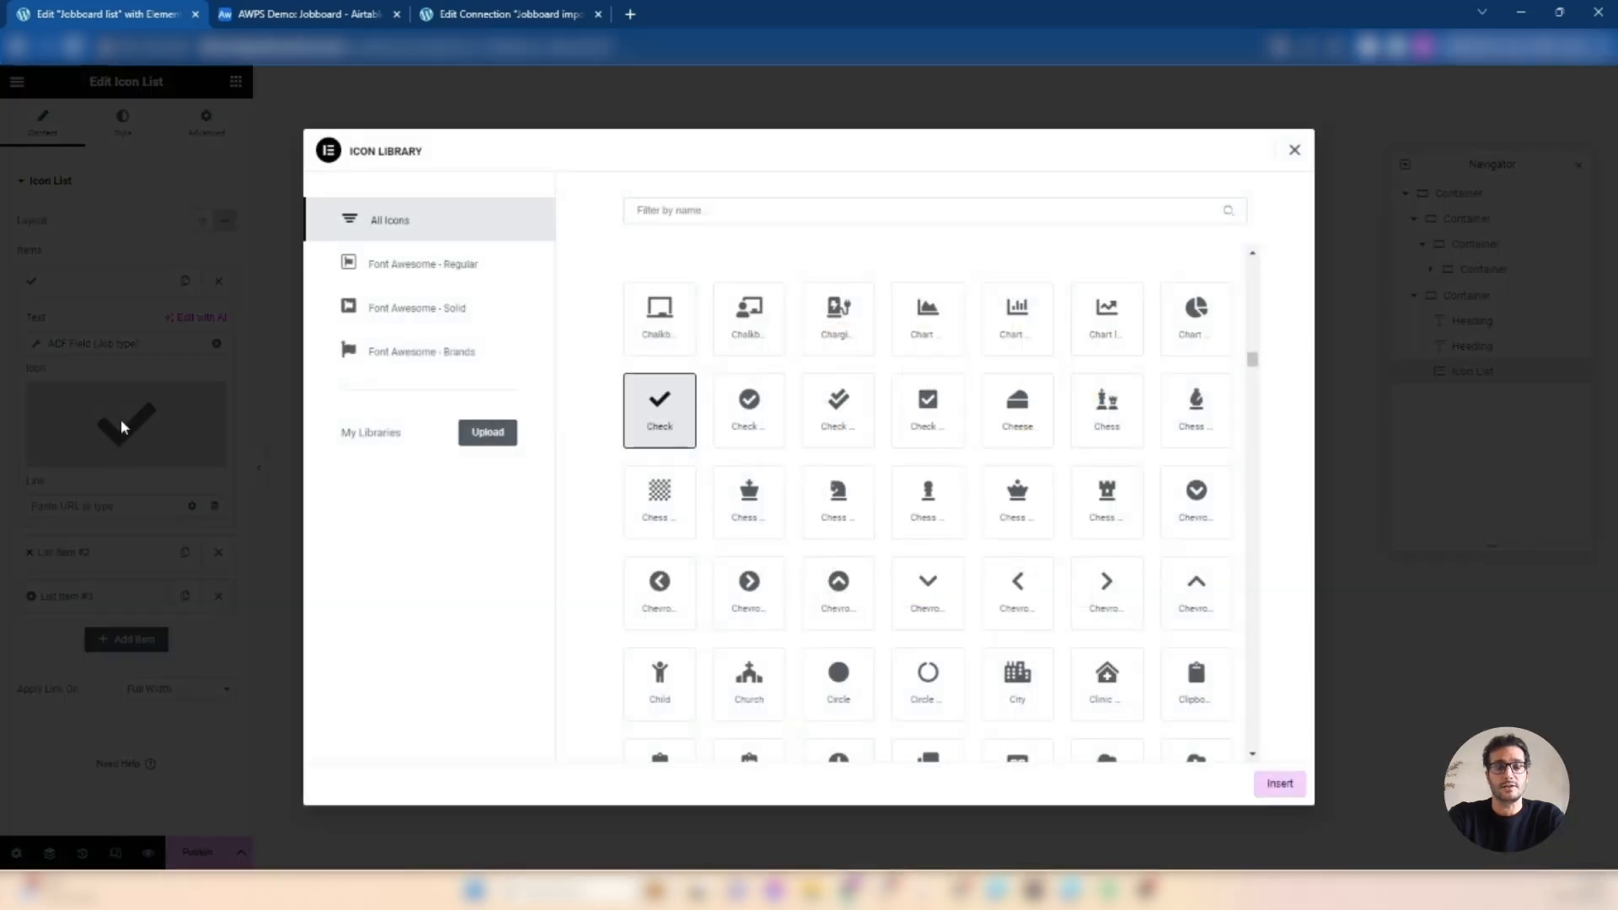
left_click(680, 206)
type("file")
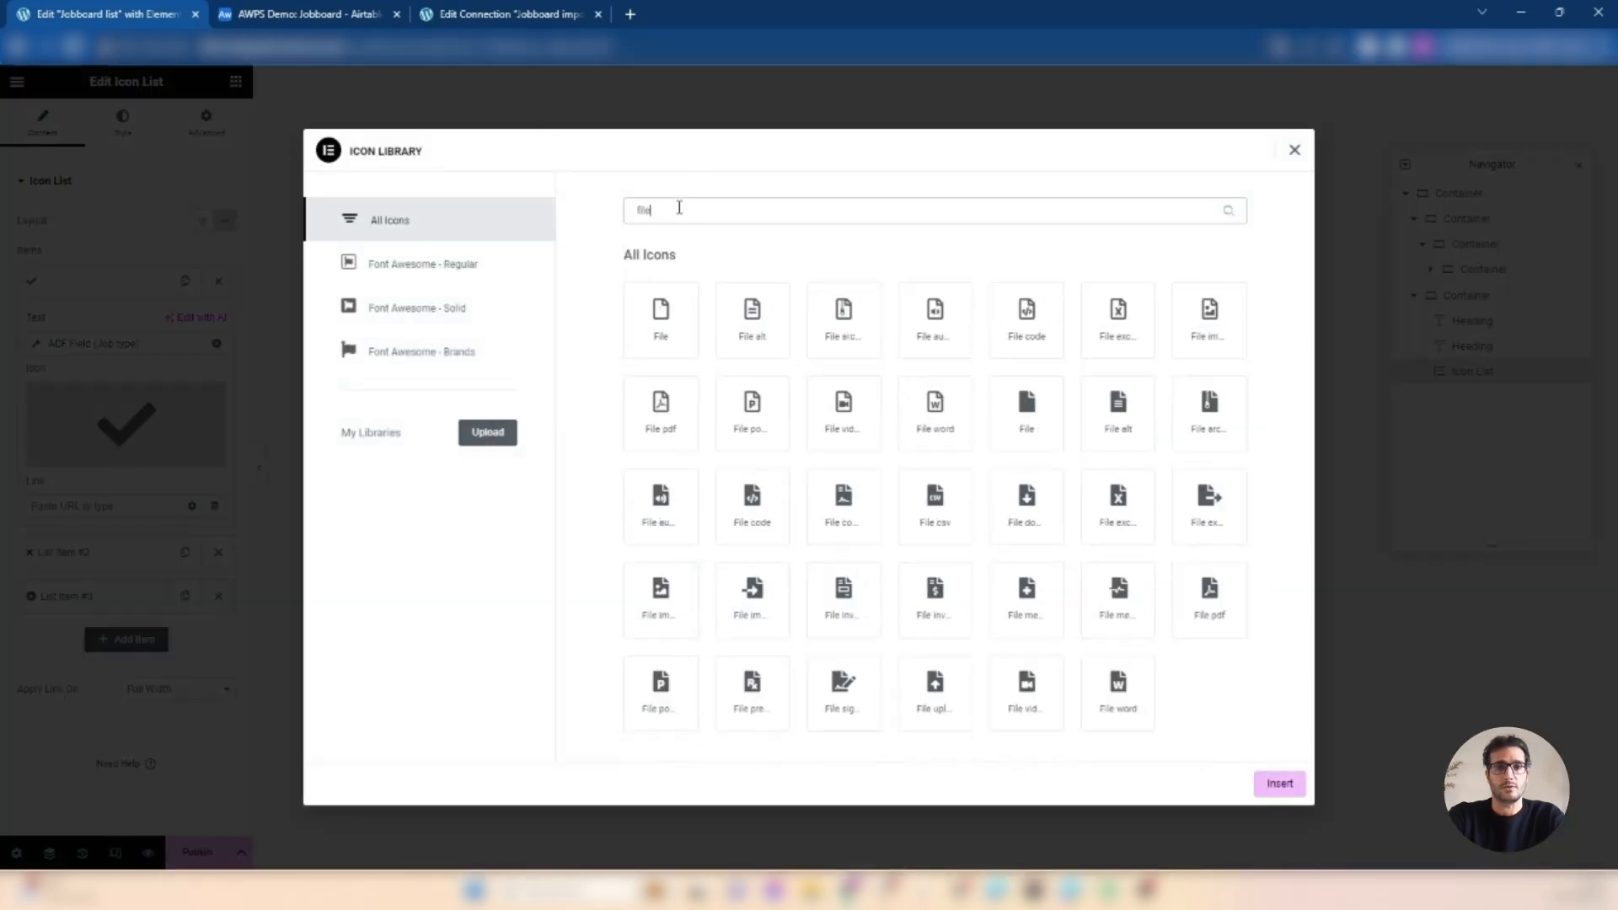
left_click(769, 356)
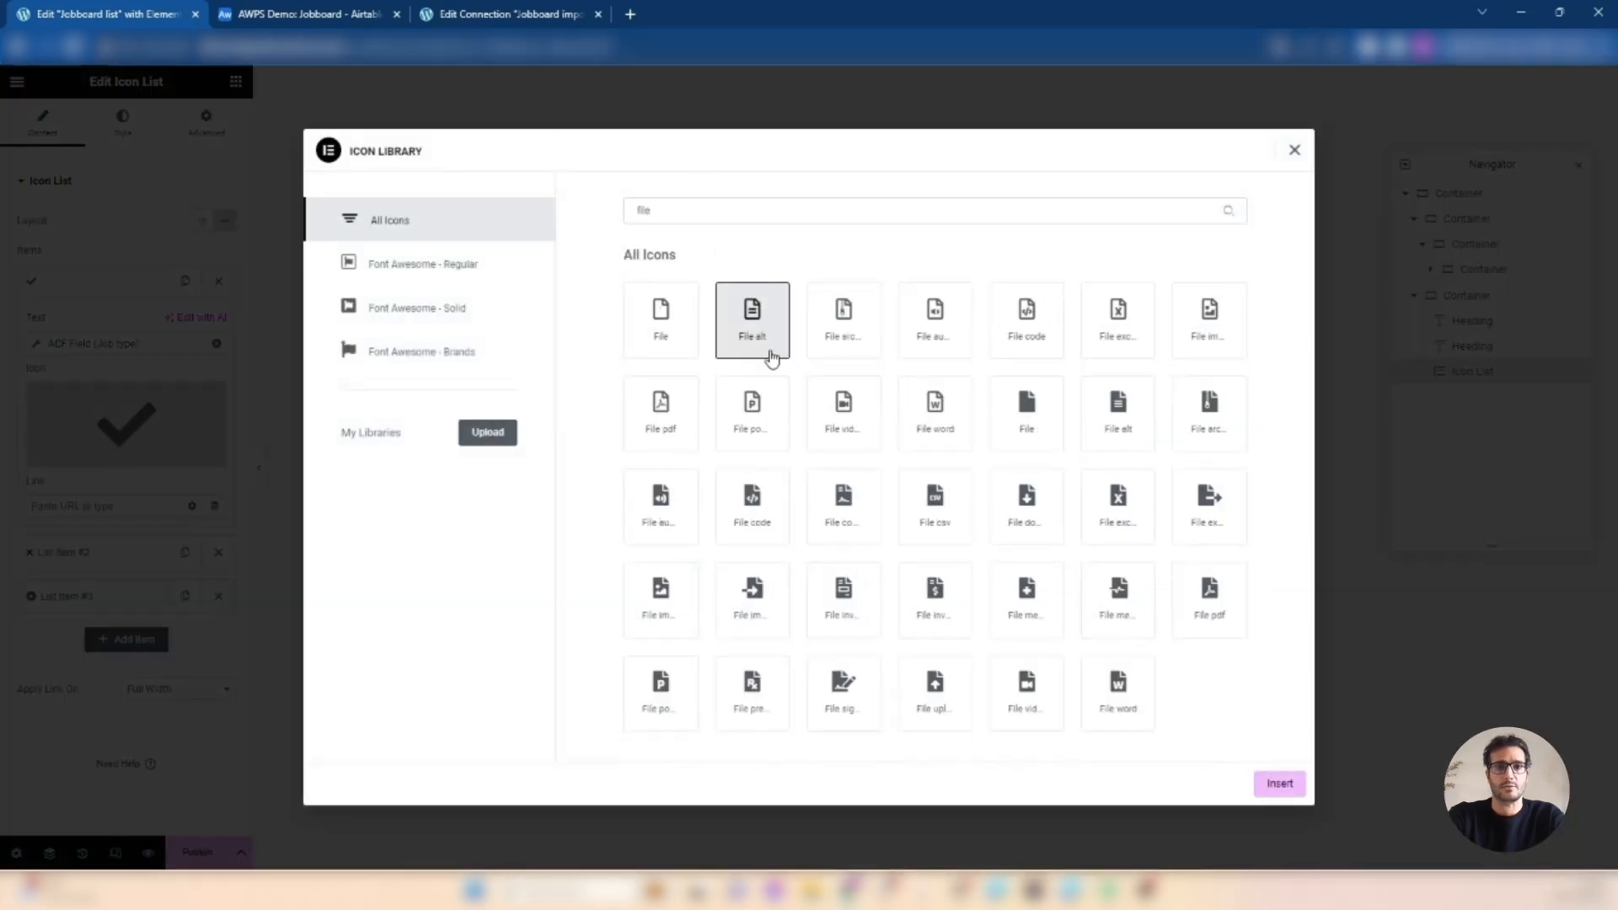
left_click(1276, 784)
- Set the second icon list item's text to the dynamic ACF Field with key Job location
left_click(73, 552)
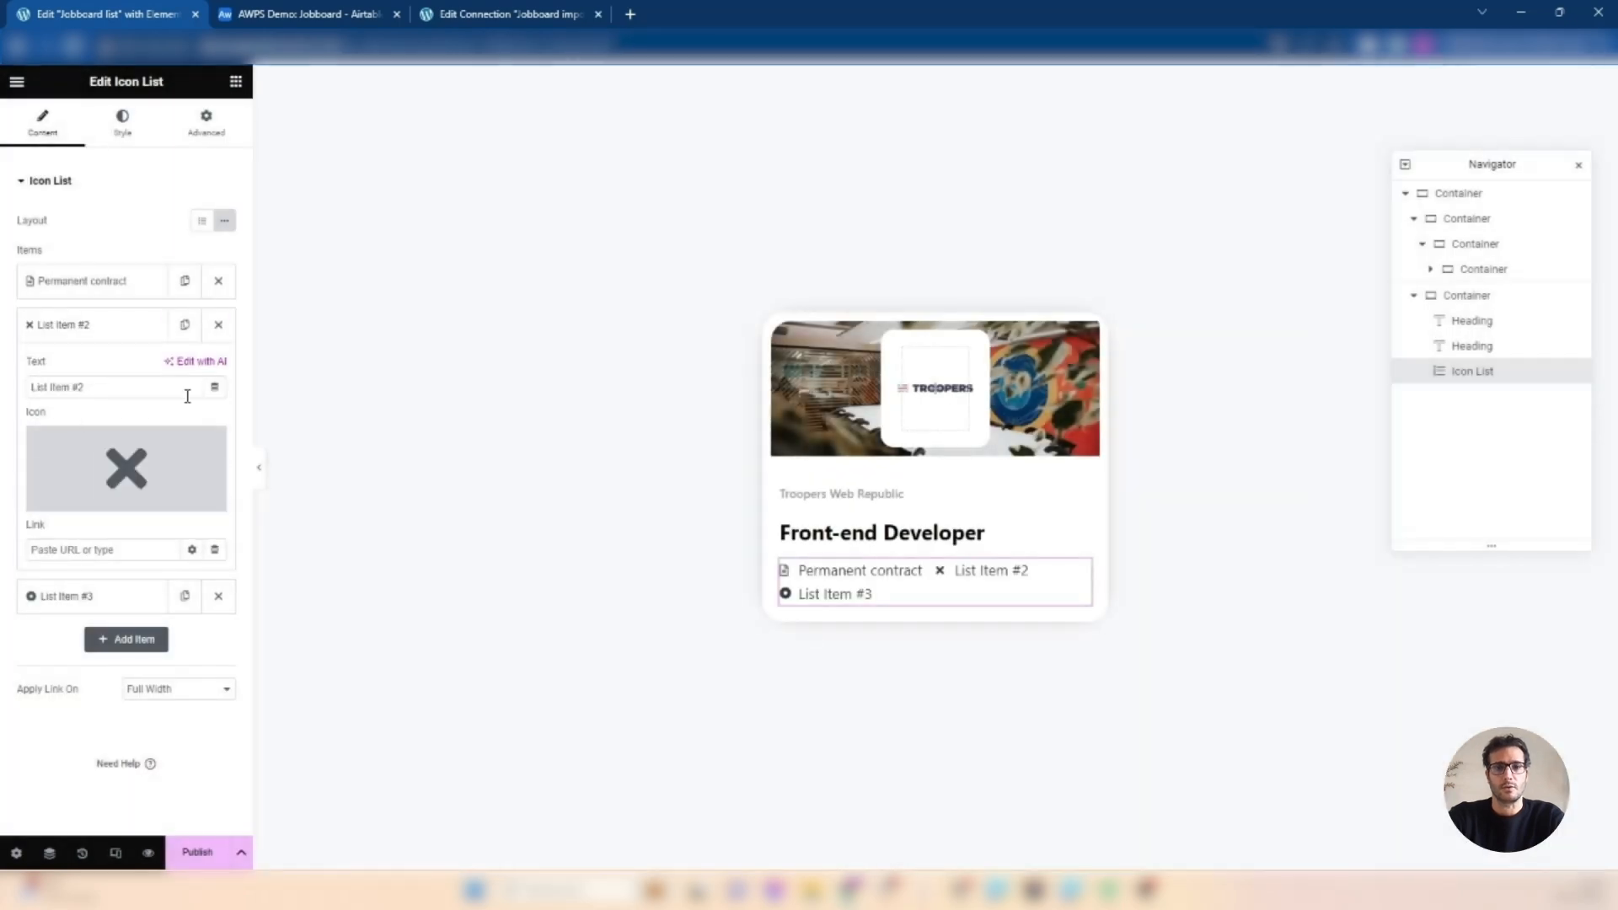
left_click(214, 387)
scroll(182, 570, "down", 5)
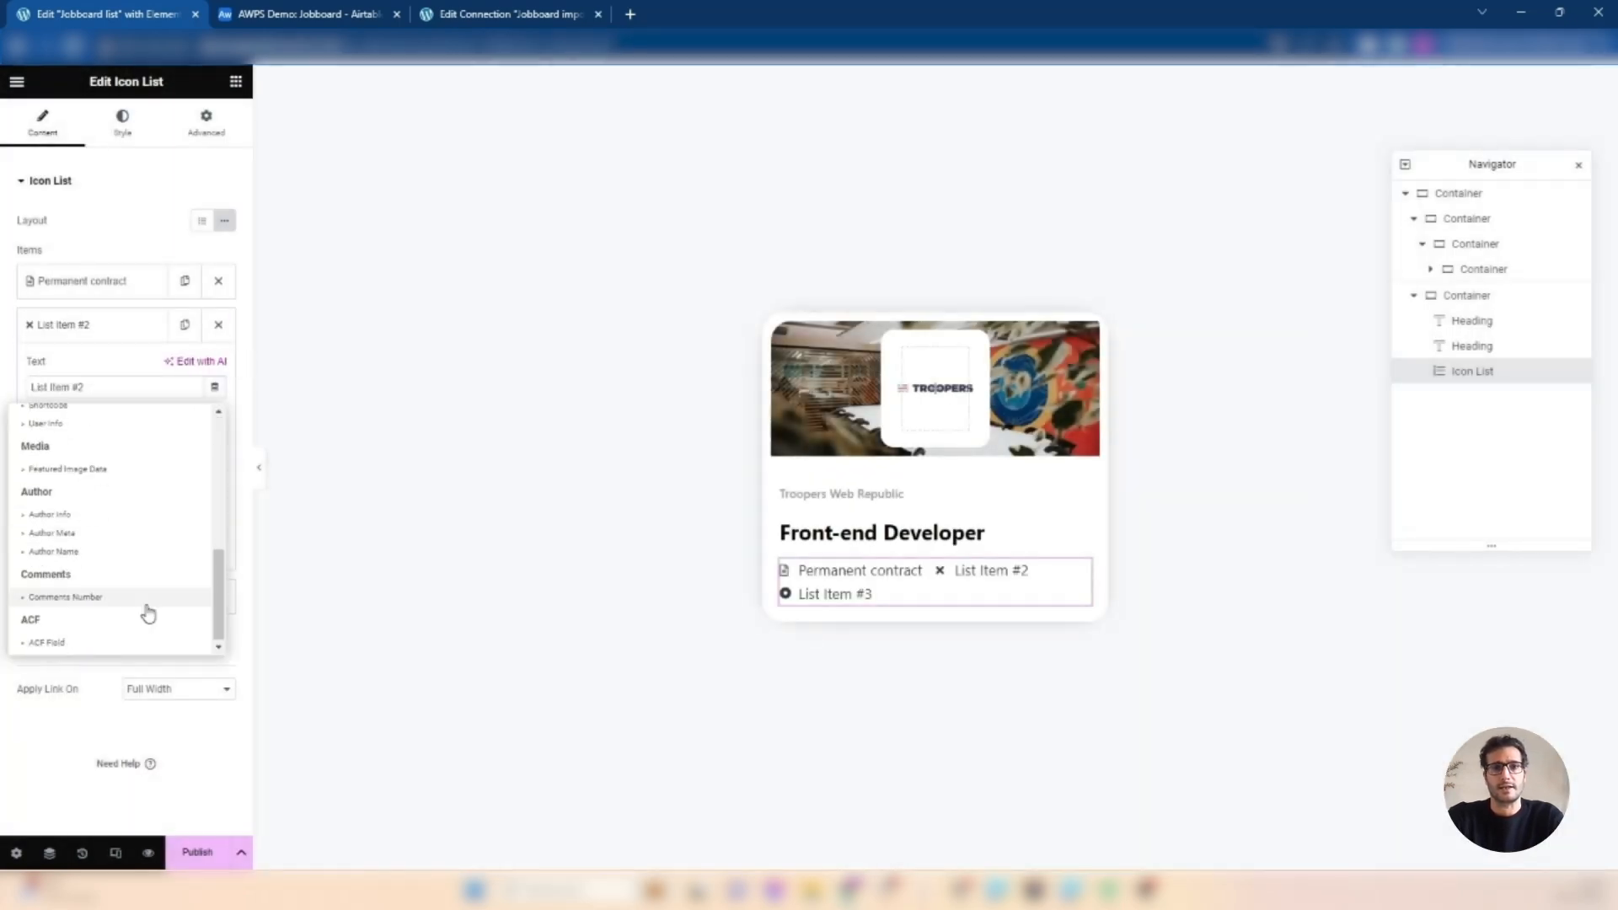
left_click(75, 643)
left_click(158, 387)
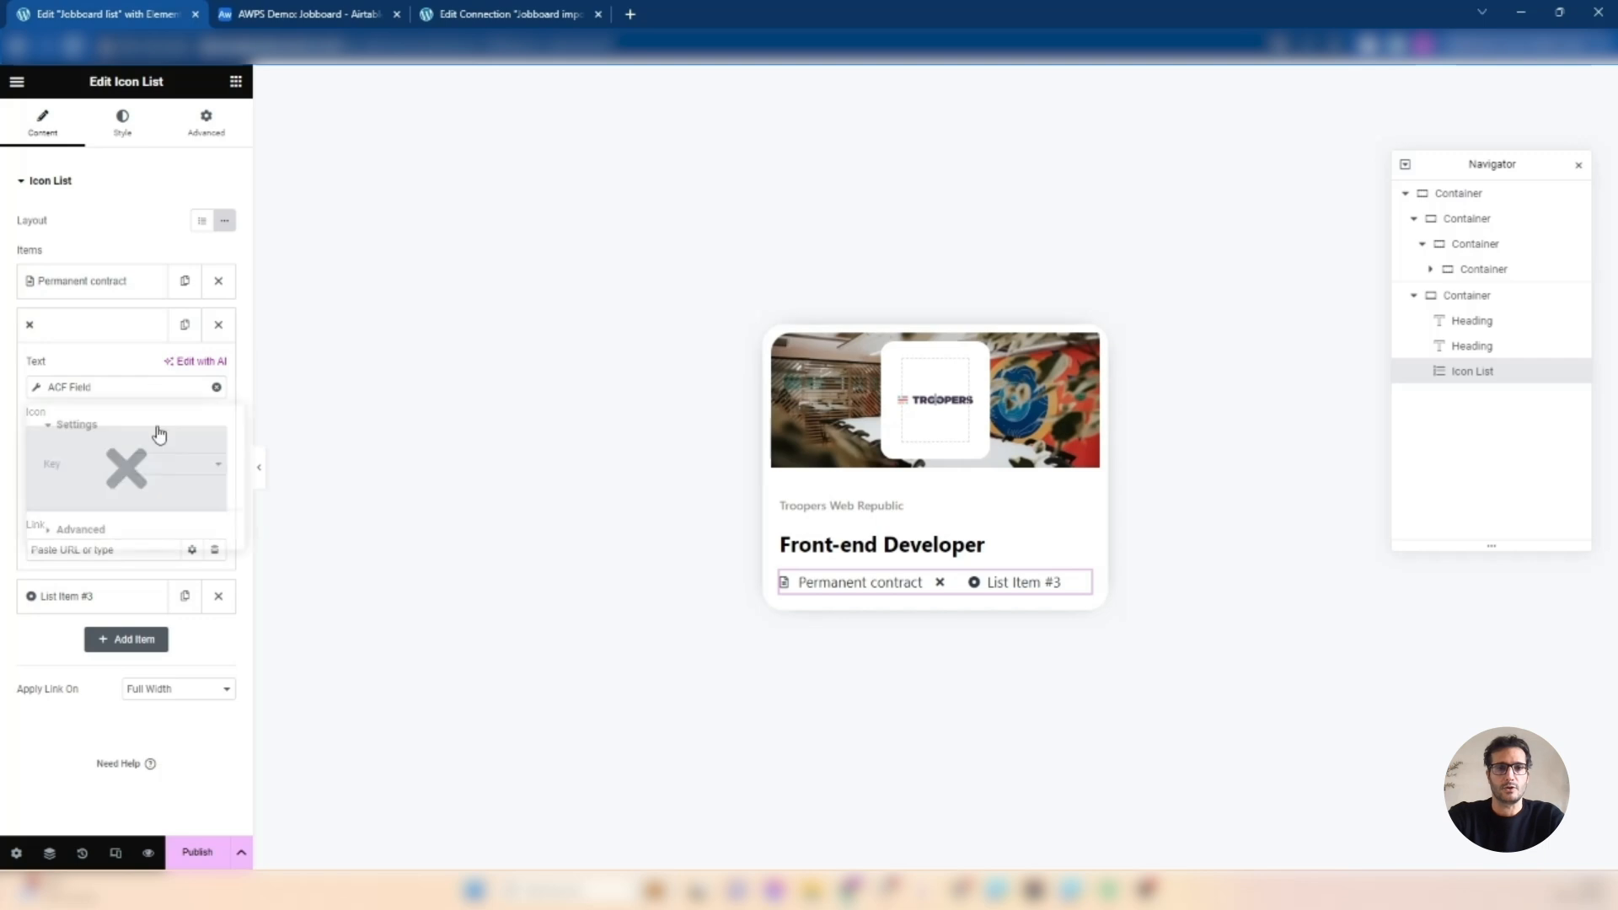
left_click(162, 469)
left_click(181, 526)
left_click(115, 377)
- Replace the second list item's icon with the map marker pin with a hole, searching the icon library for "map"
left_click(126, 468)
left_click(718, 203)
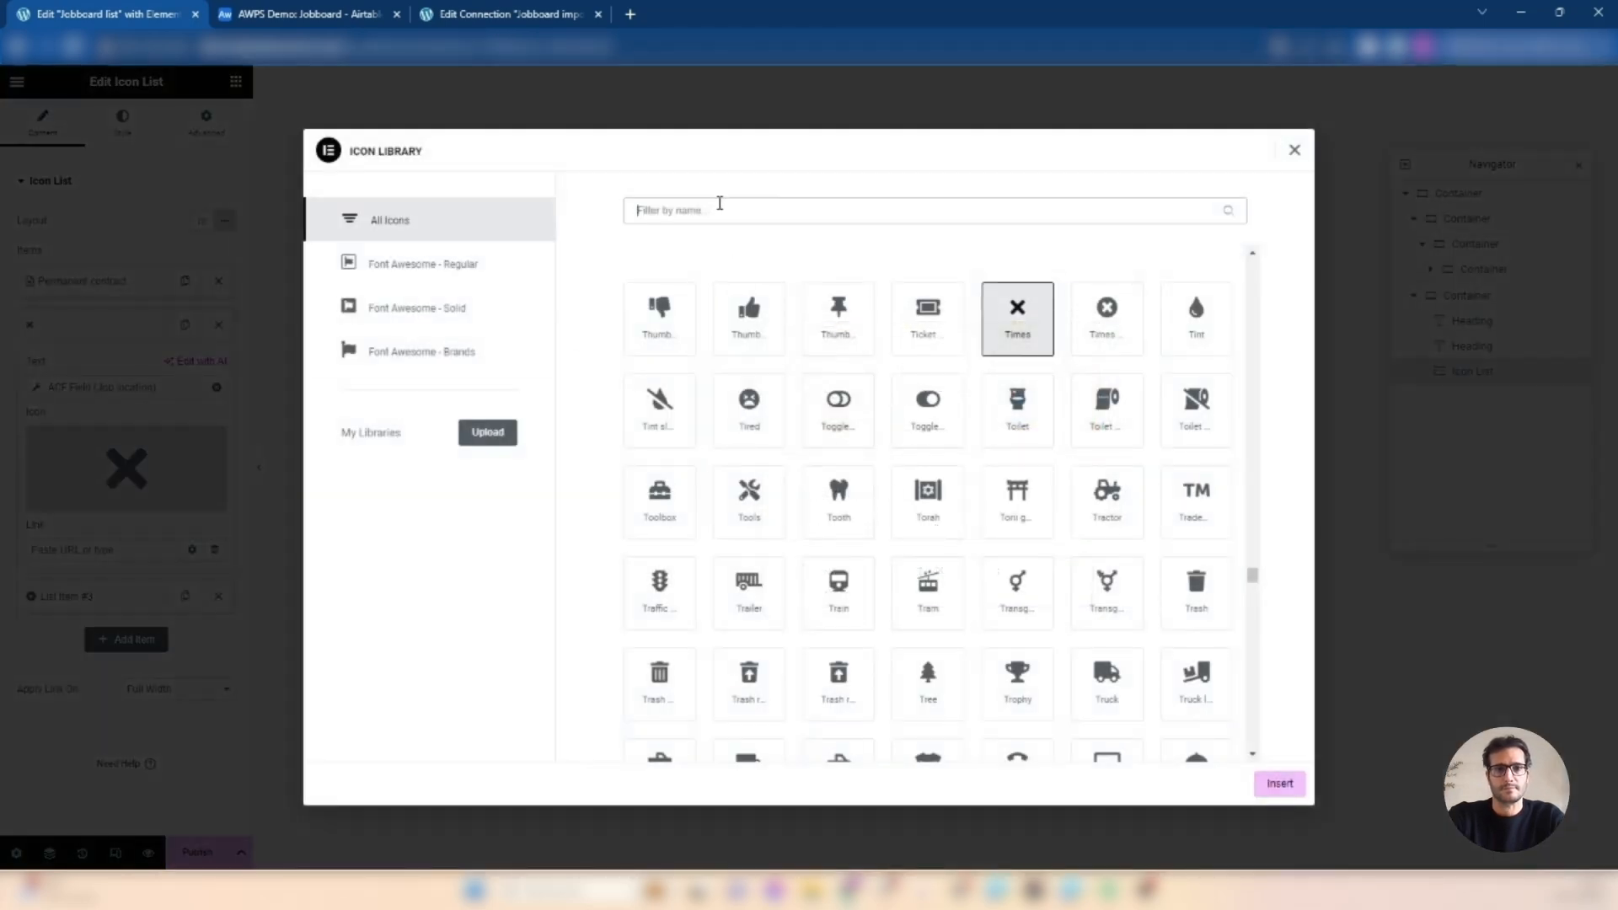
type("map")
left_click(1096, 333)
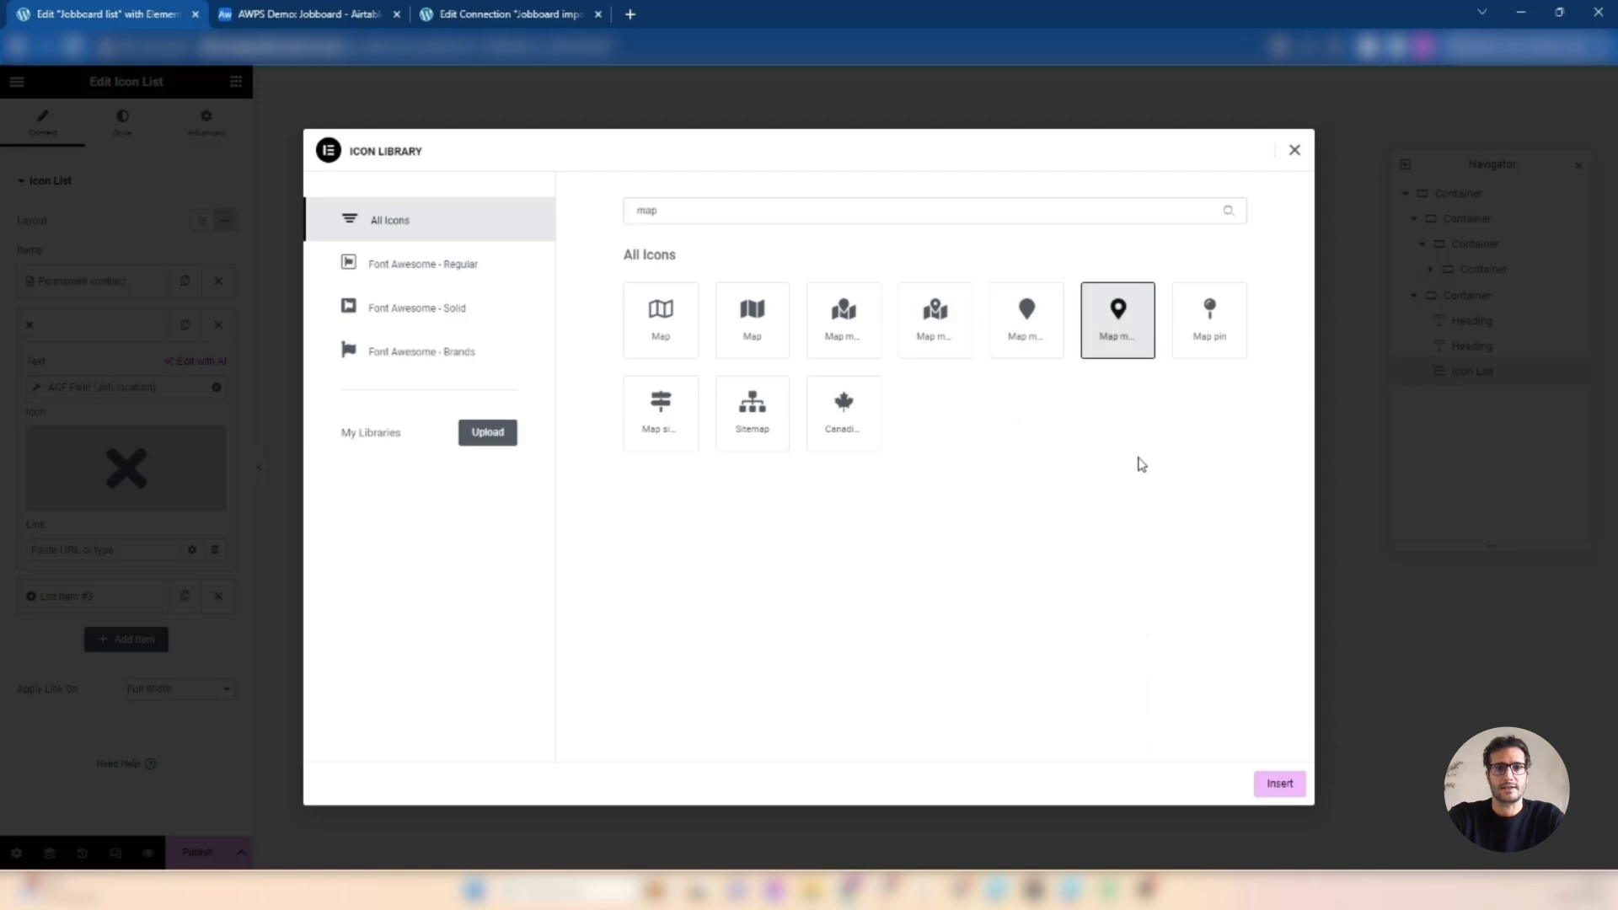
left_click(1279, 784)
- Set the third icon list item's text to the dynamic ACF Field with key Job remuneration
left_click(65, 600)
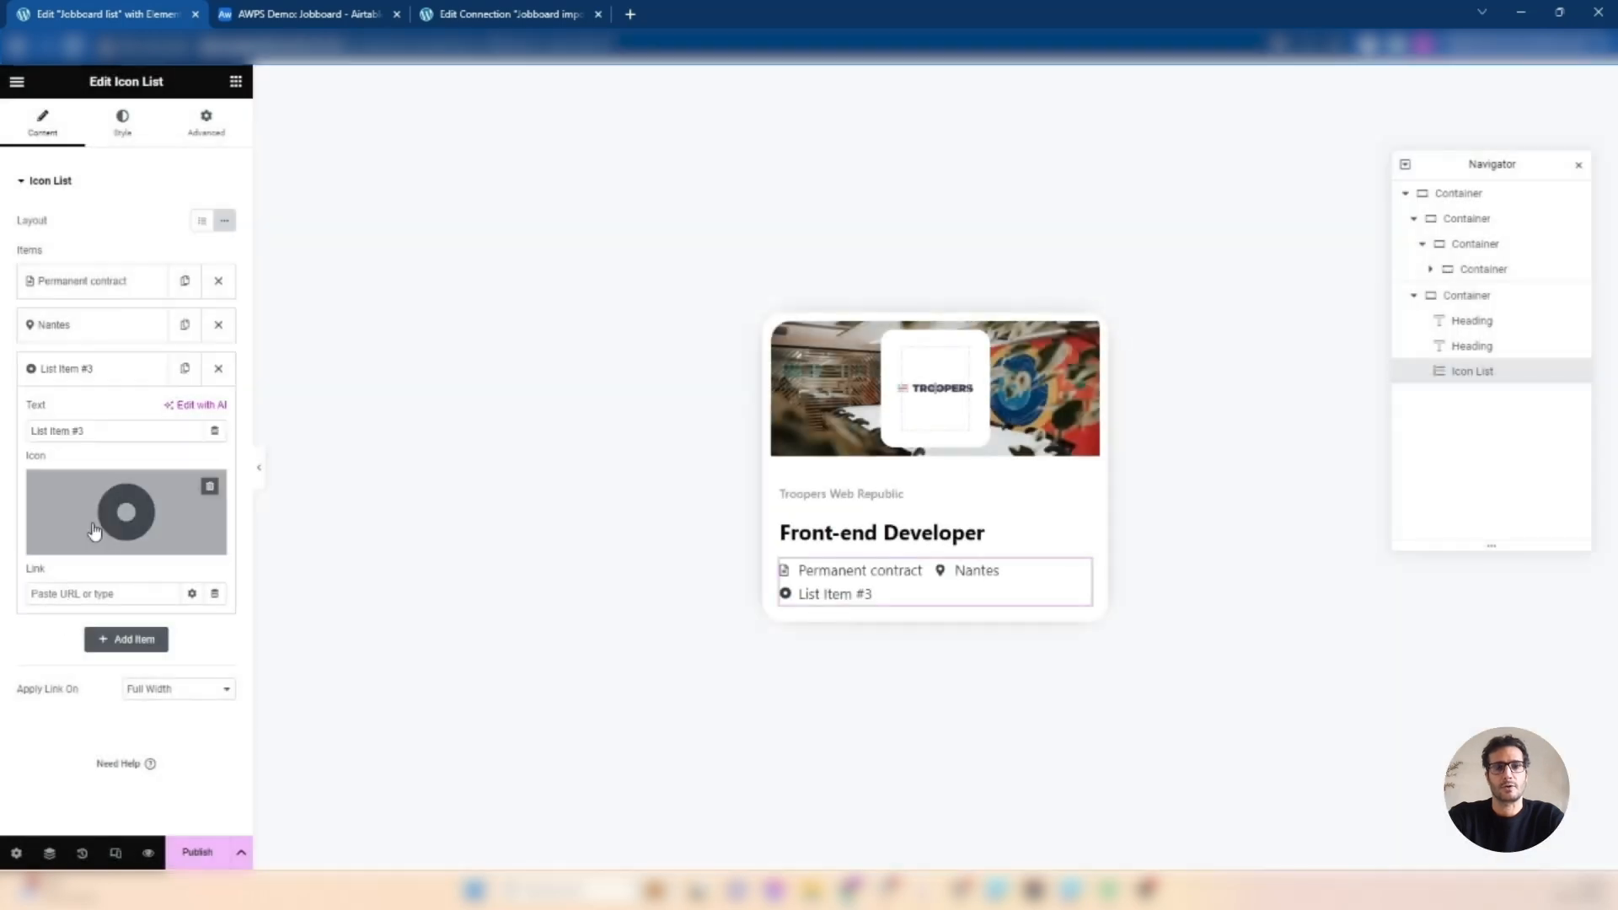
left_click(214, 430)
scroll(104, 628, "down", 5)
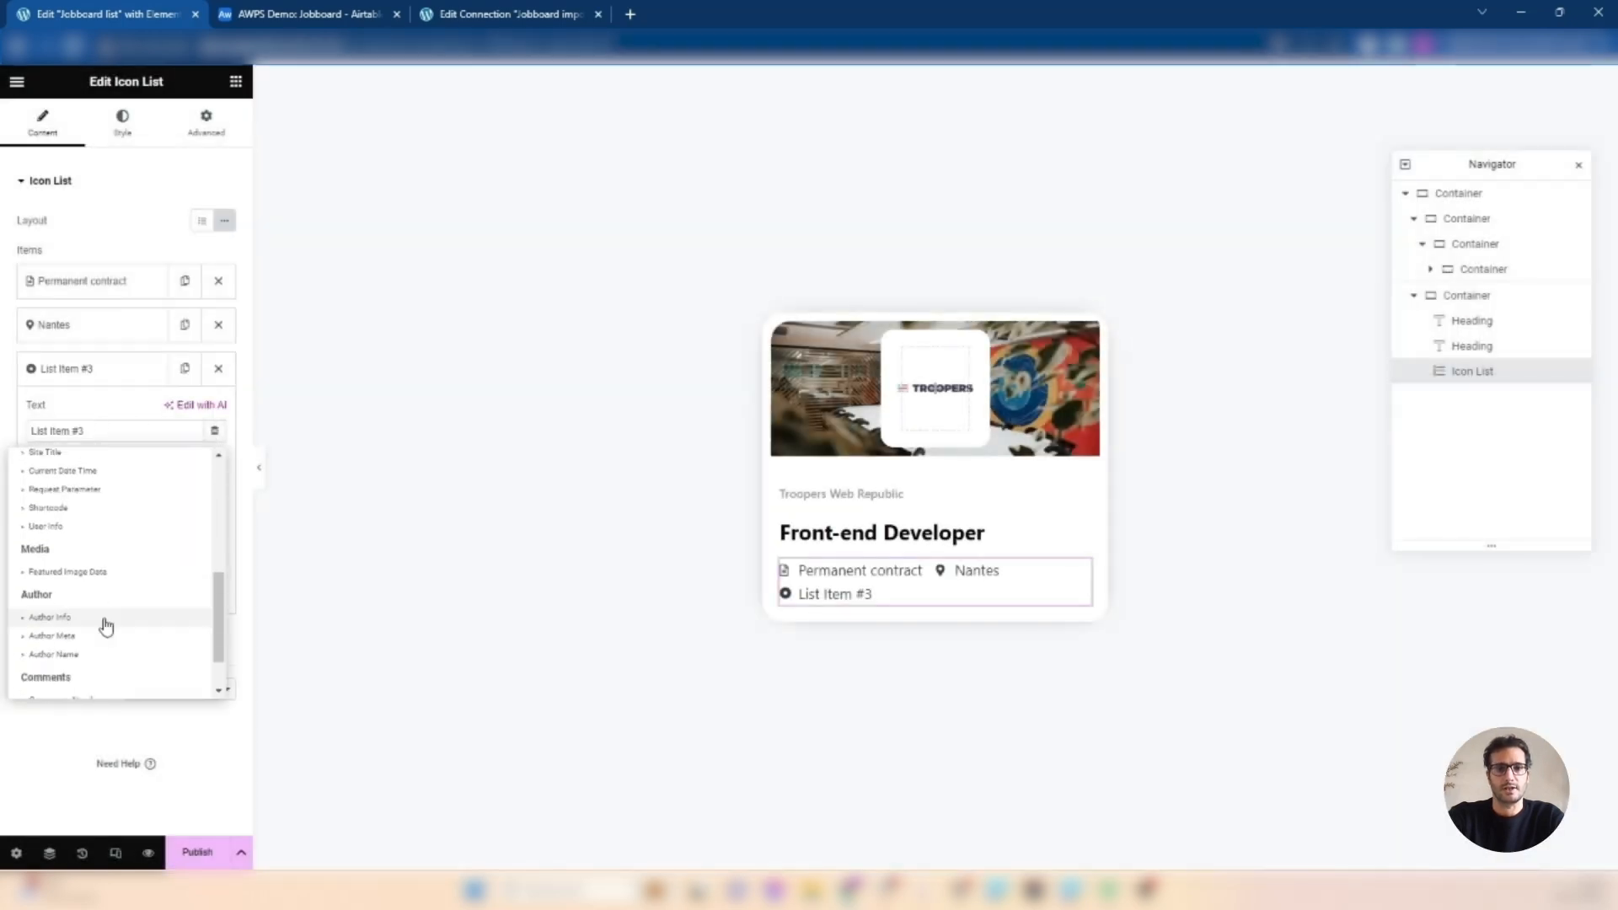
left_click(63, 683)
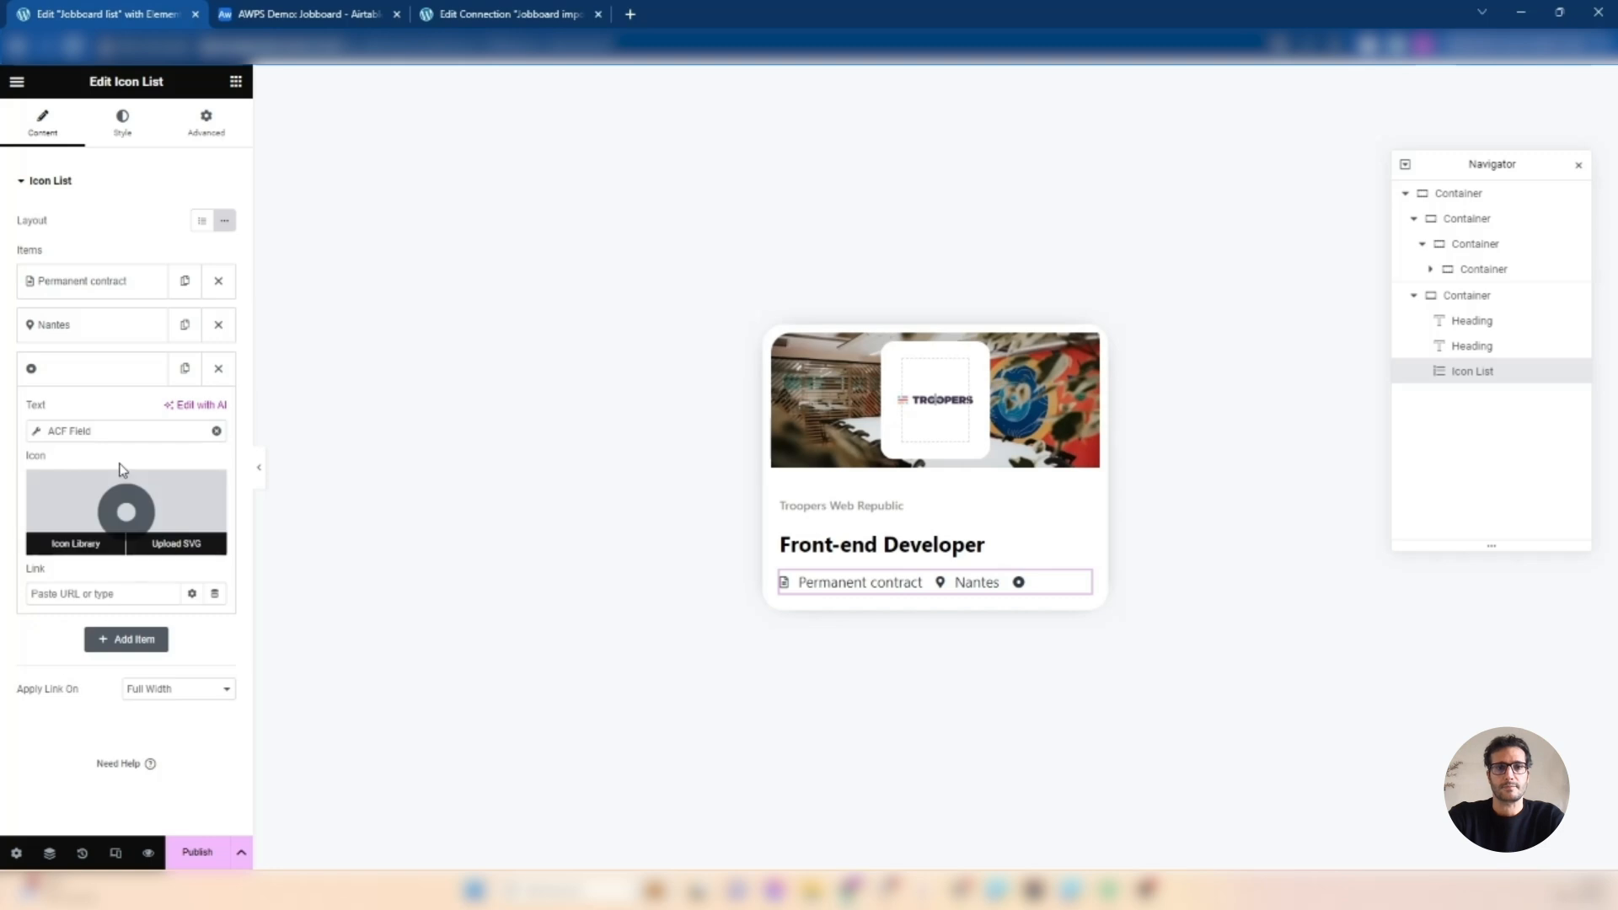
left_click(76, 431)
left_click(182, 508)
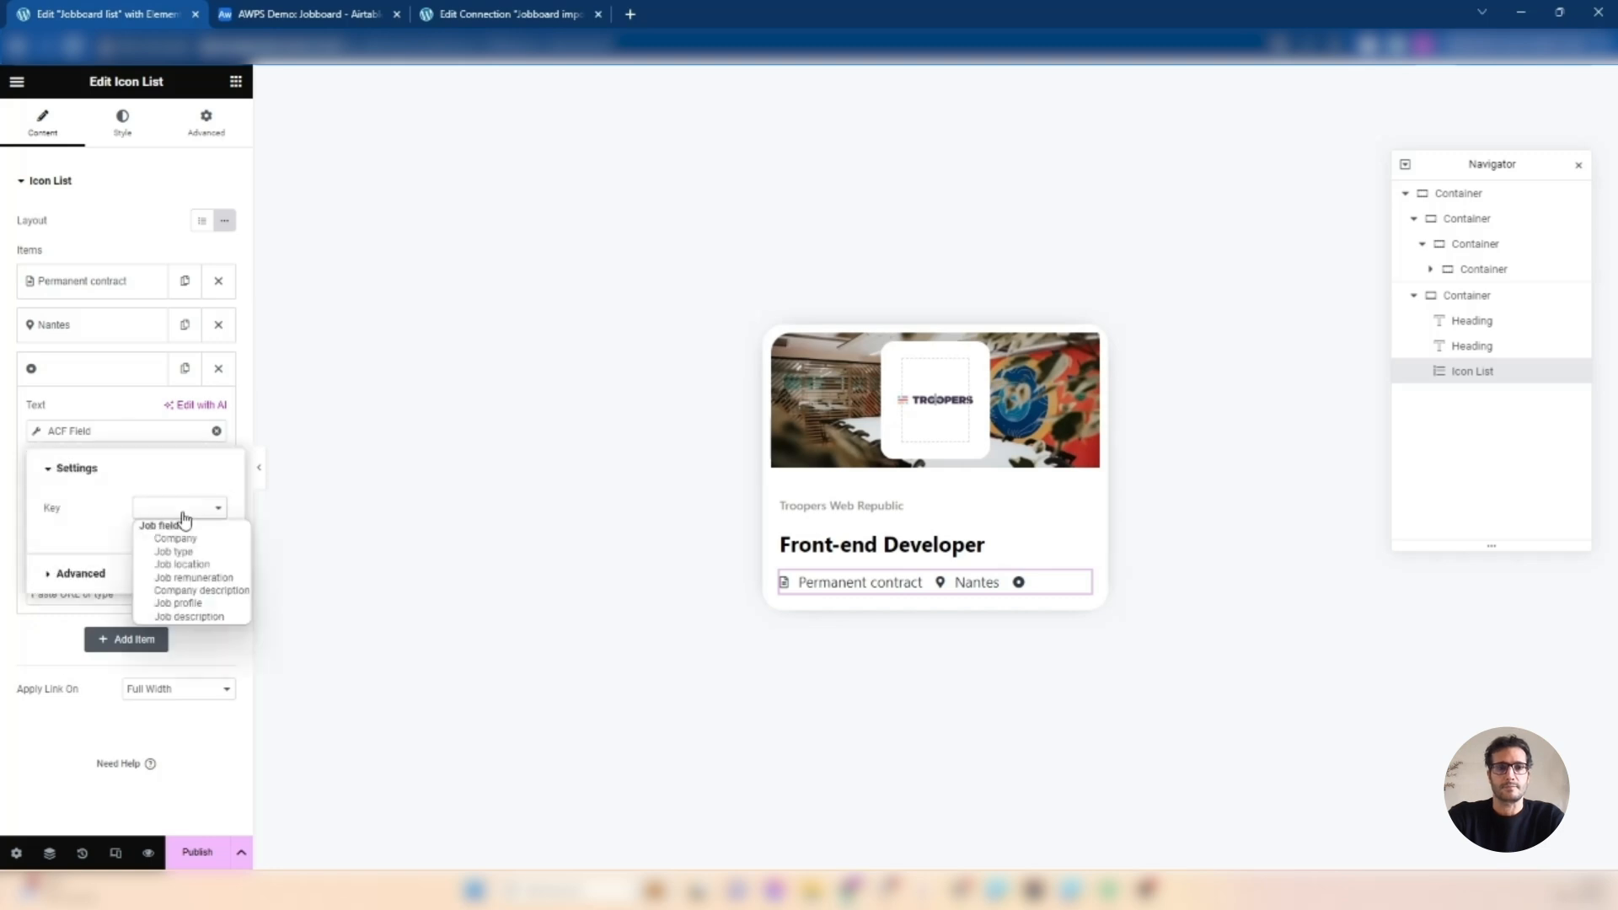
left_click(191, 578)
left_click(84, 397)
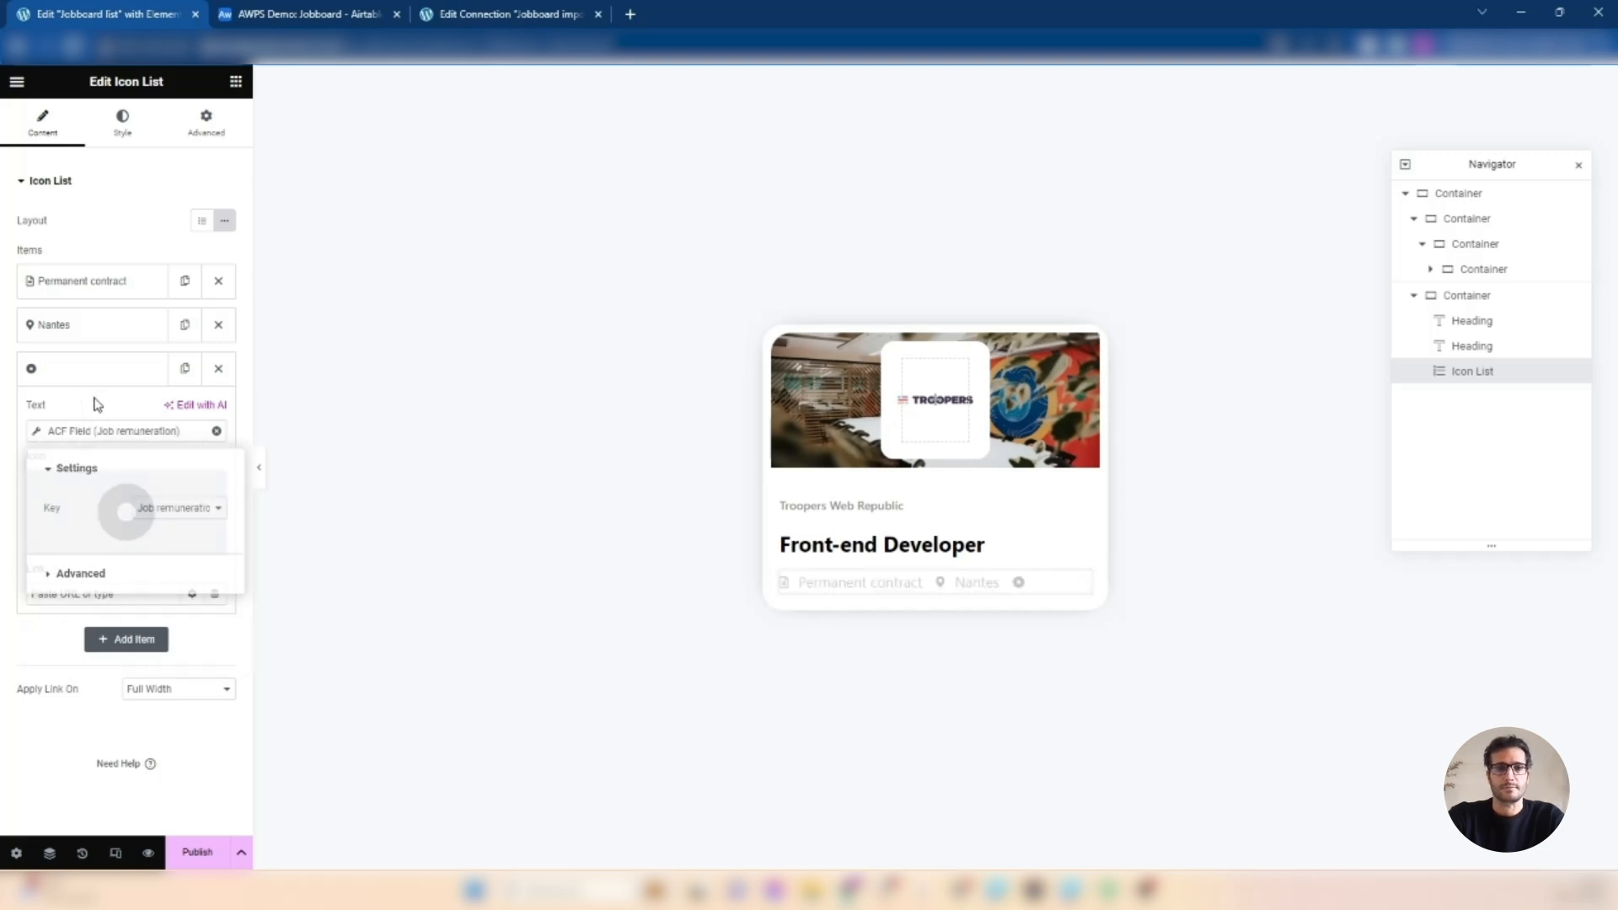
- Replace the third list item's icon with a wavy money bill icon, searching the icon library for "mon"
left_click(120, 533)
left_click(707, 213)
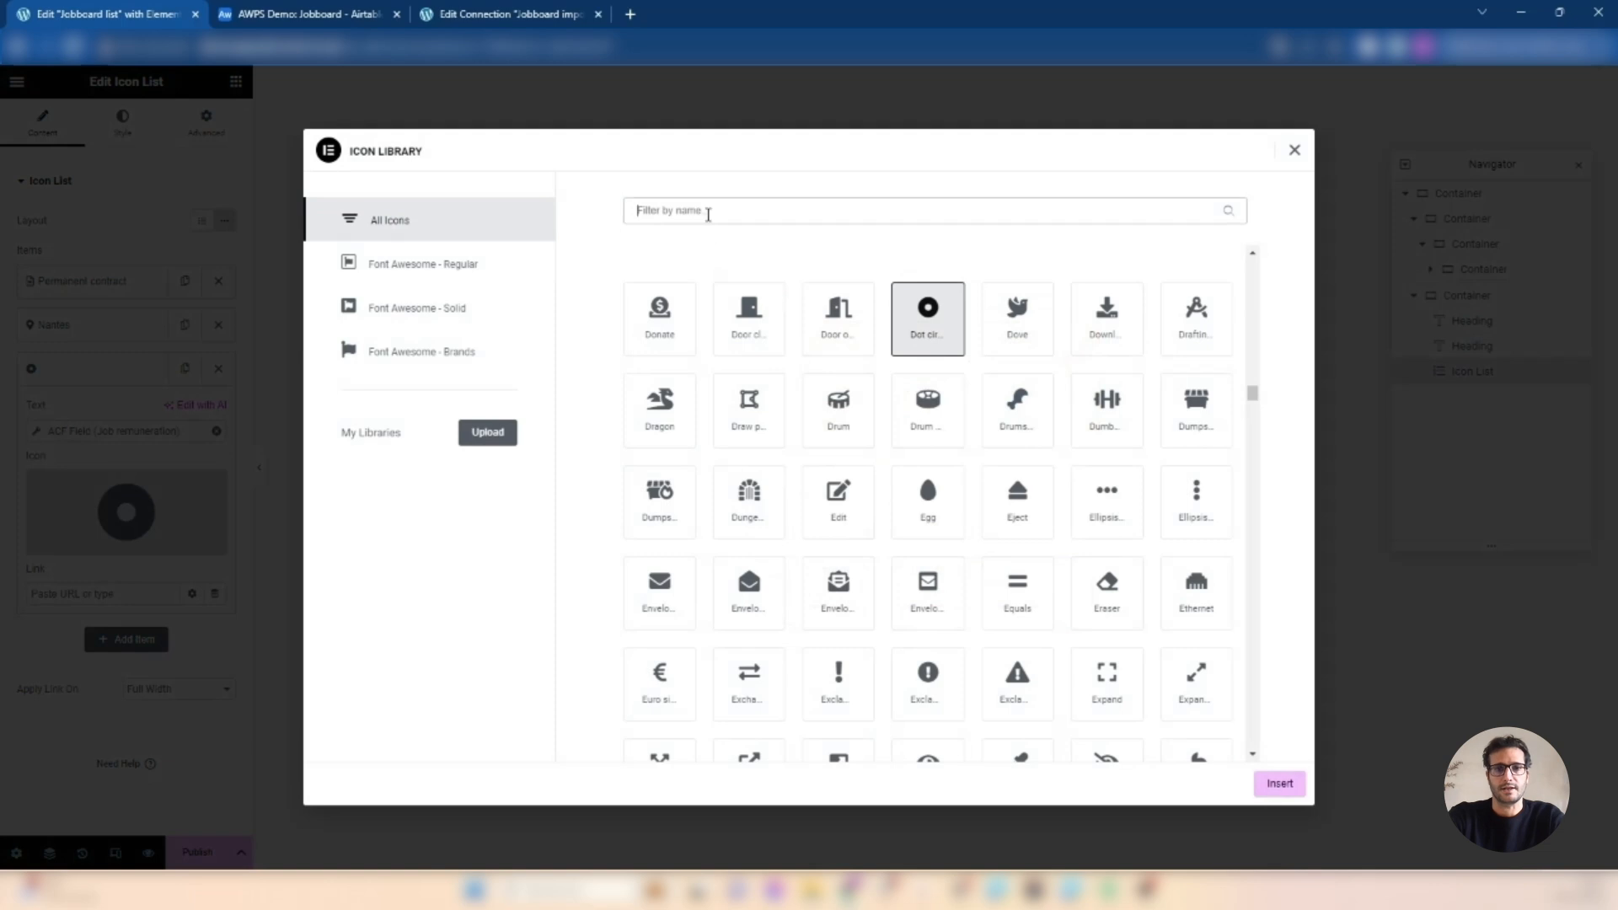
type("mon")
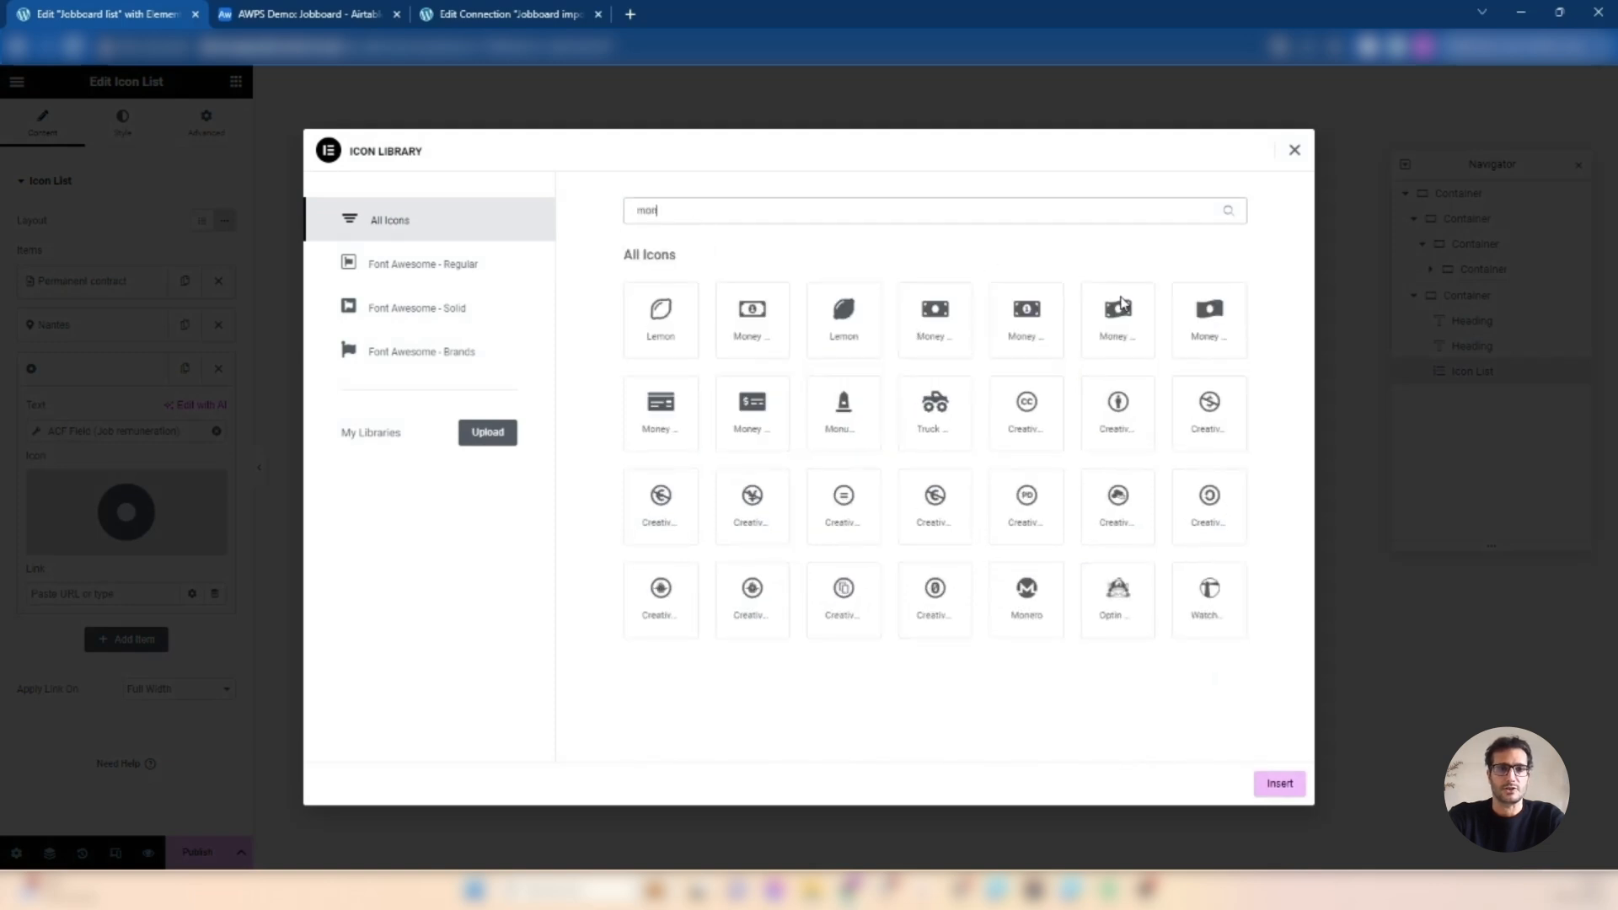
left_click(1112, 312)
left_click(1268, 784)
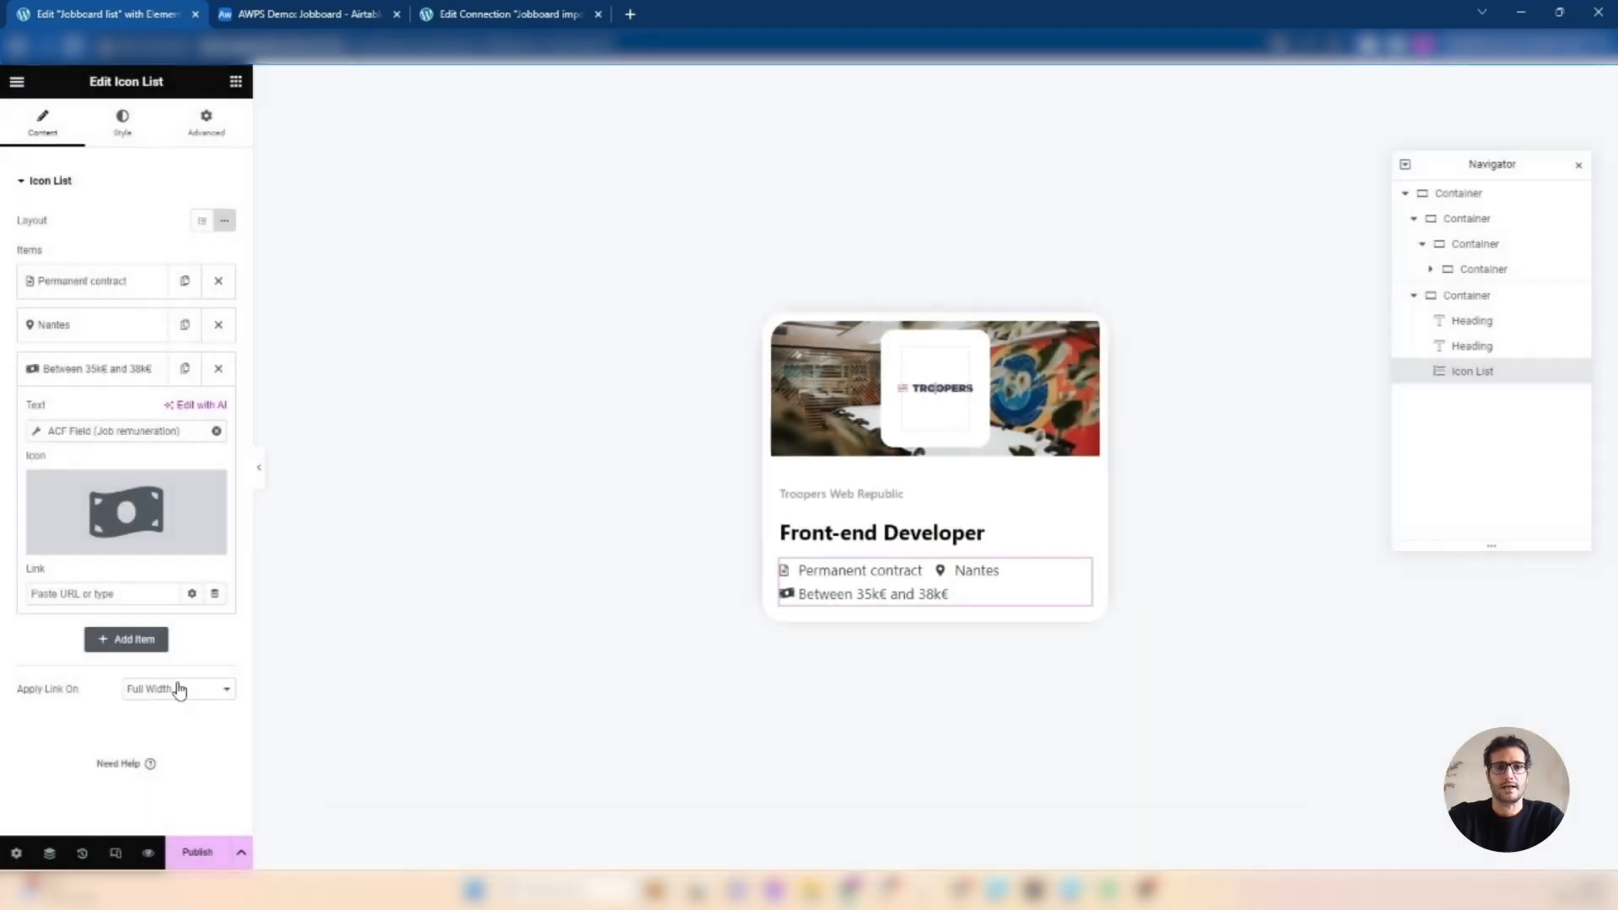
- Set the icon list's space between items to 16 px and its icon size to 20 px
left_click(119, 128)
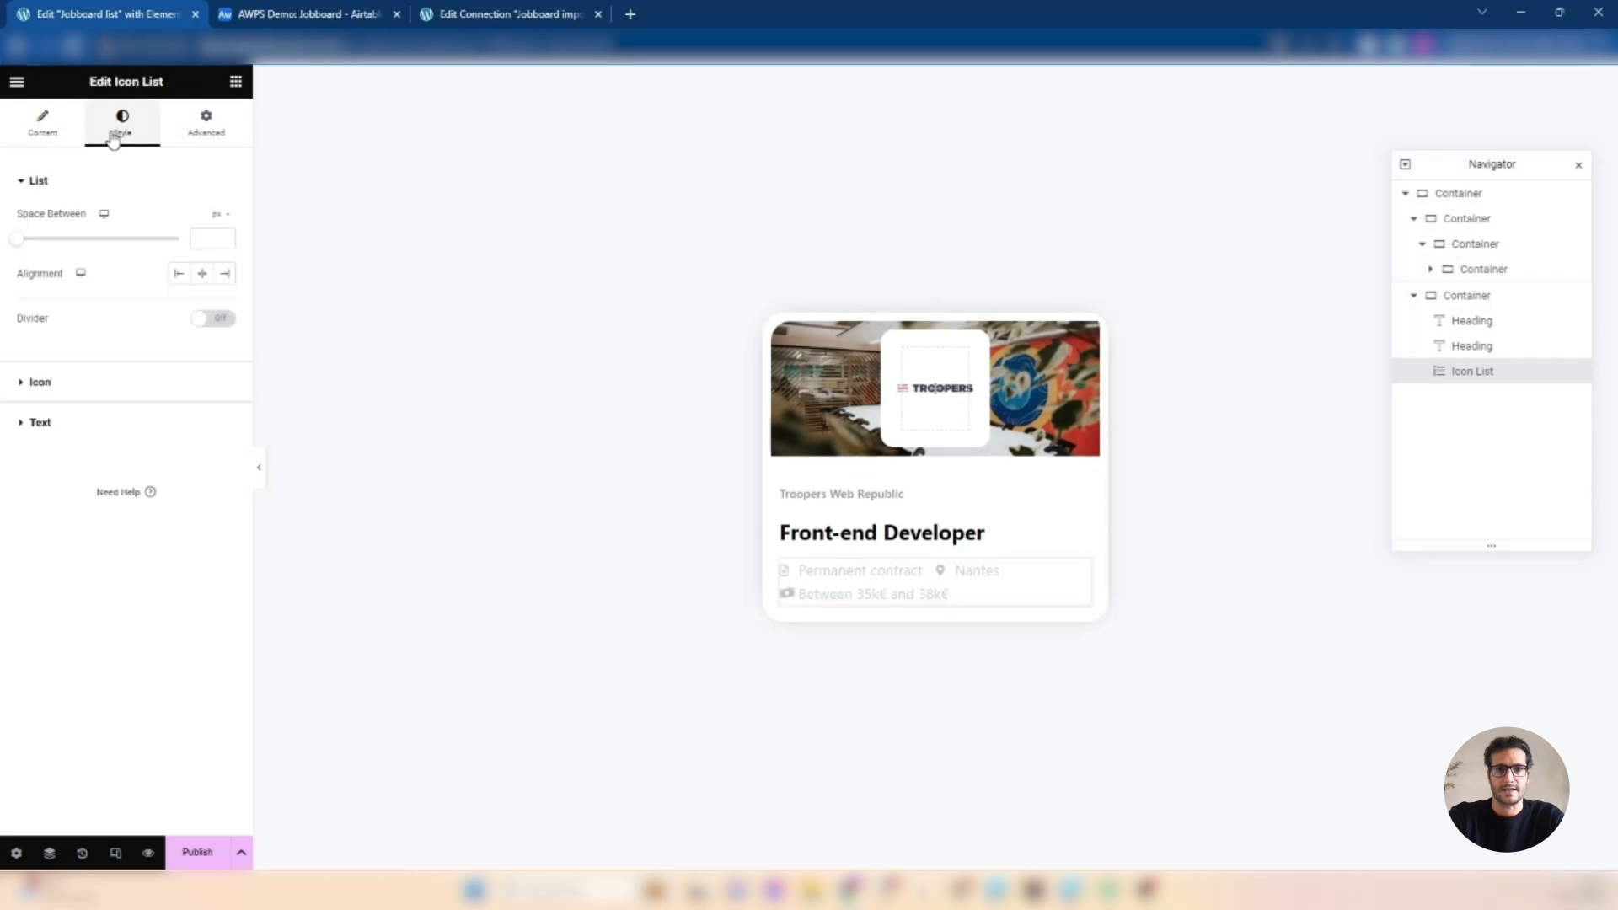
left_click(198, 239)
type("16")
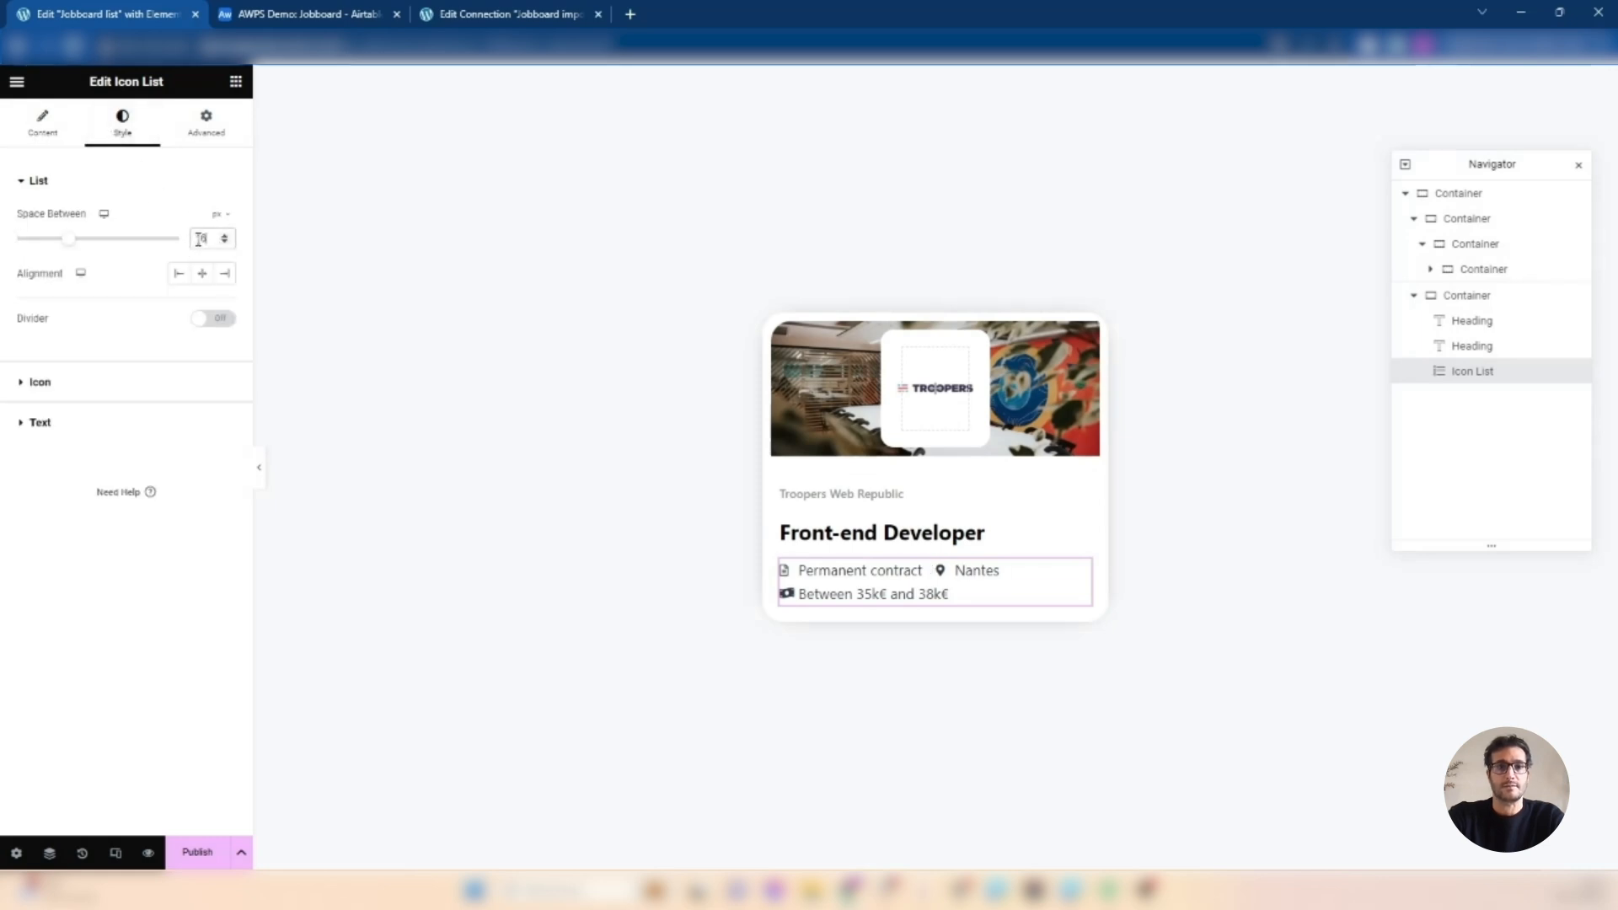
left_click(20, 388)
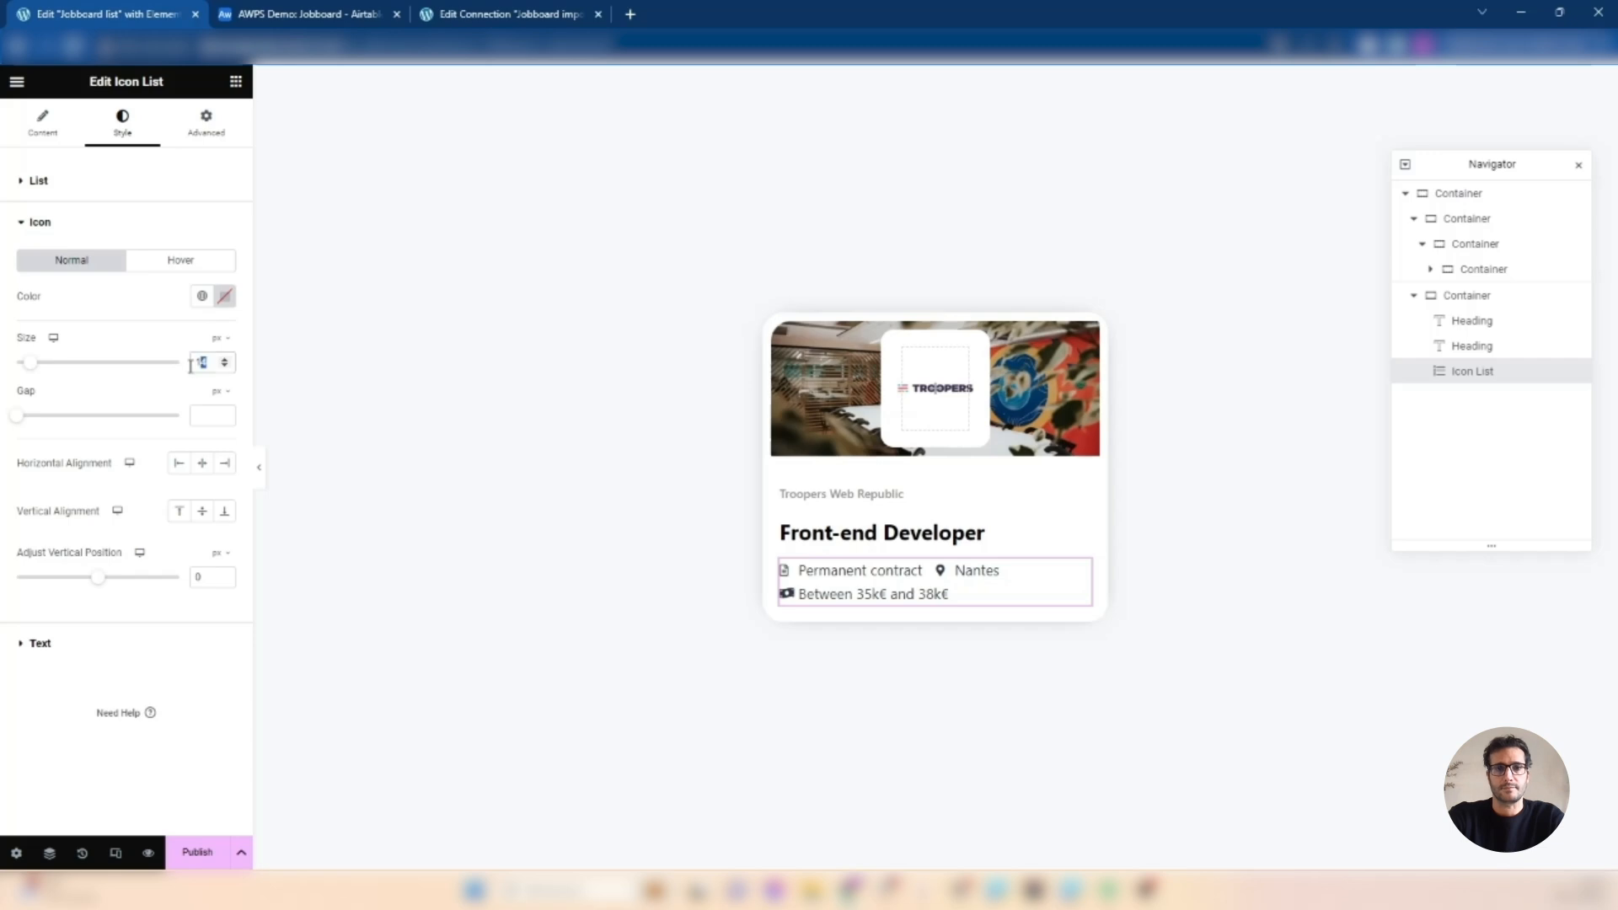
type("20")
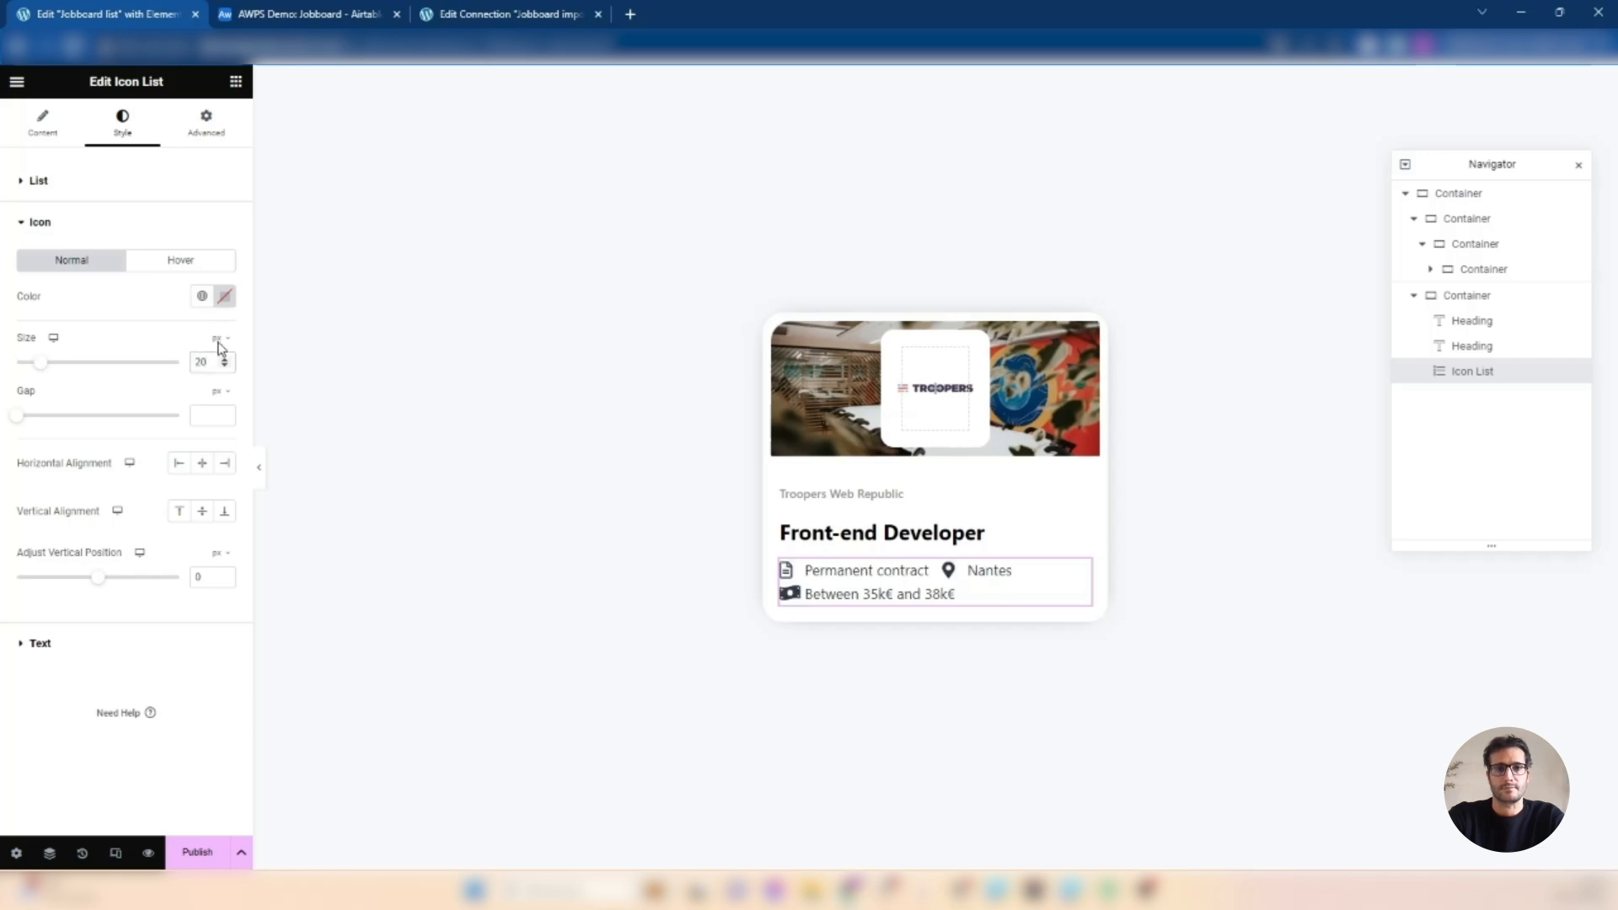
- Color the list icons dark navy blue #100A75 and set the icon gap to 2 px
left_click(233, 299)
left_click(248, 504)
left_click(261, 503)
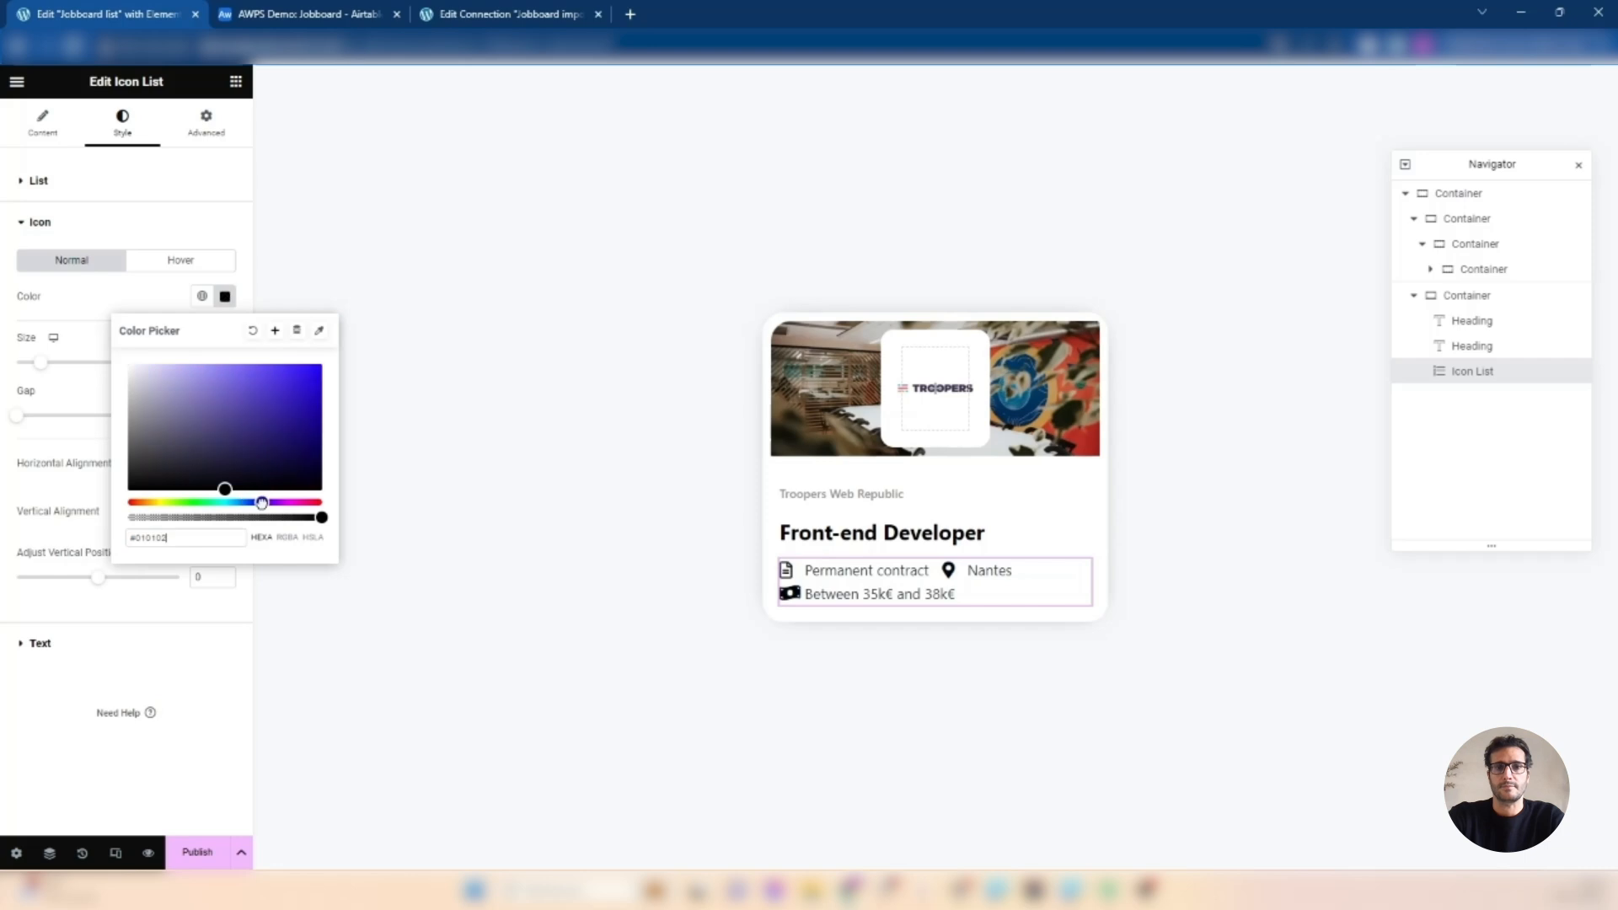
left_click_drag(279, 447, 304, 432)
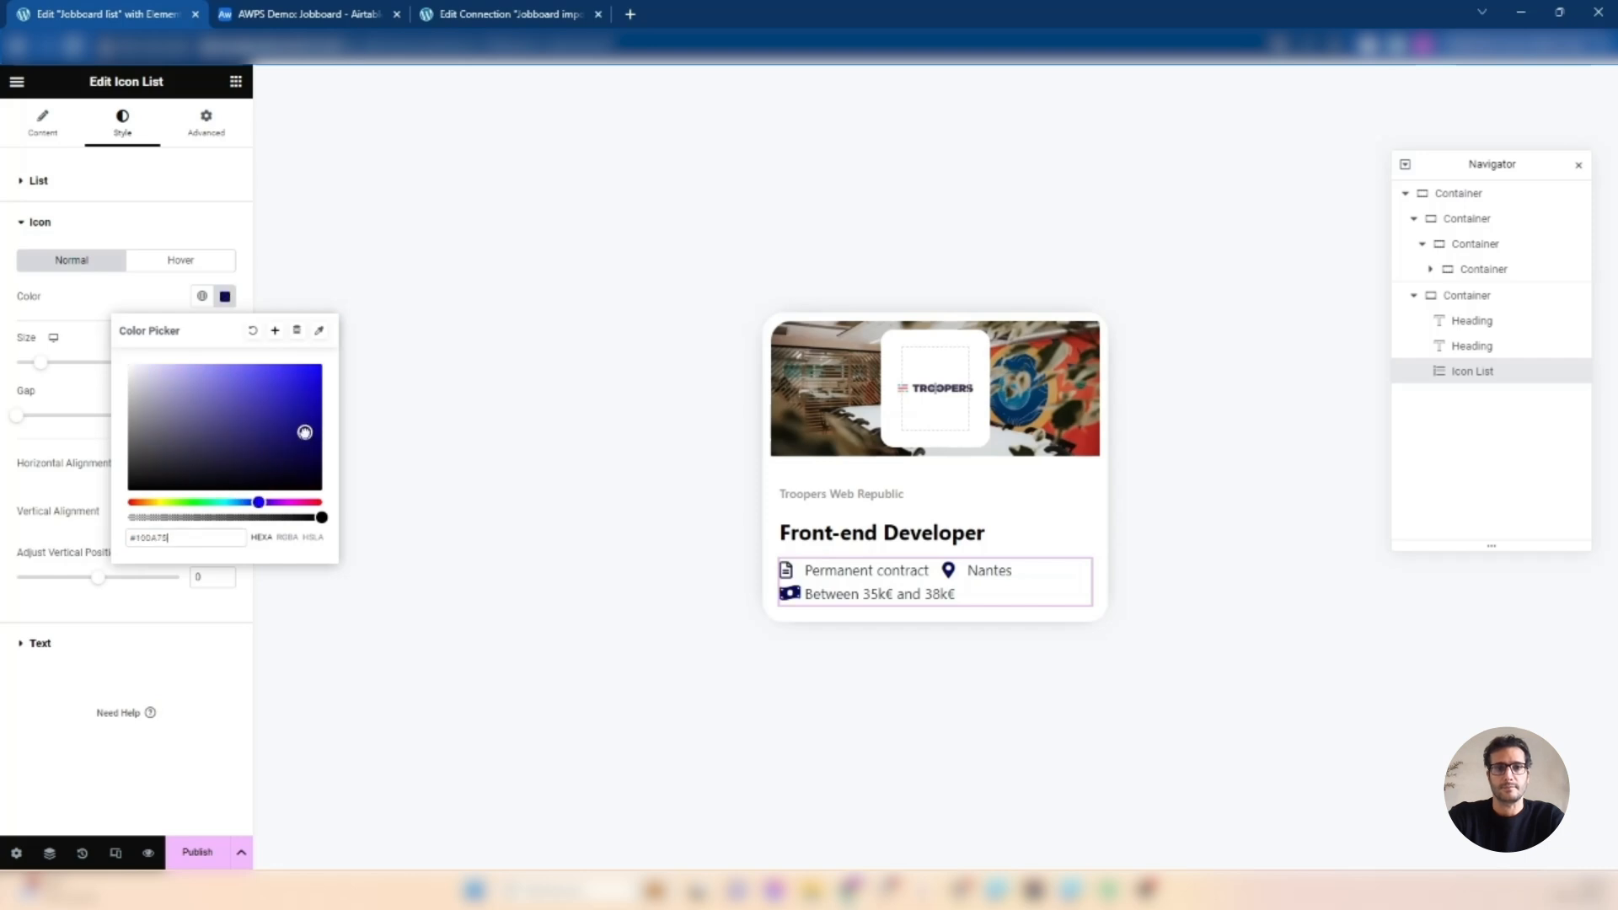
left_click(130, 290)
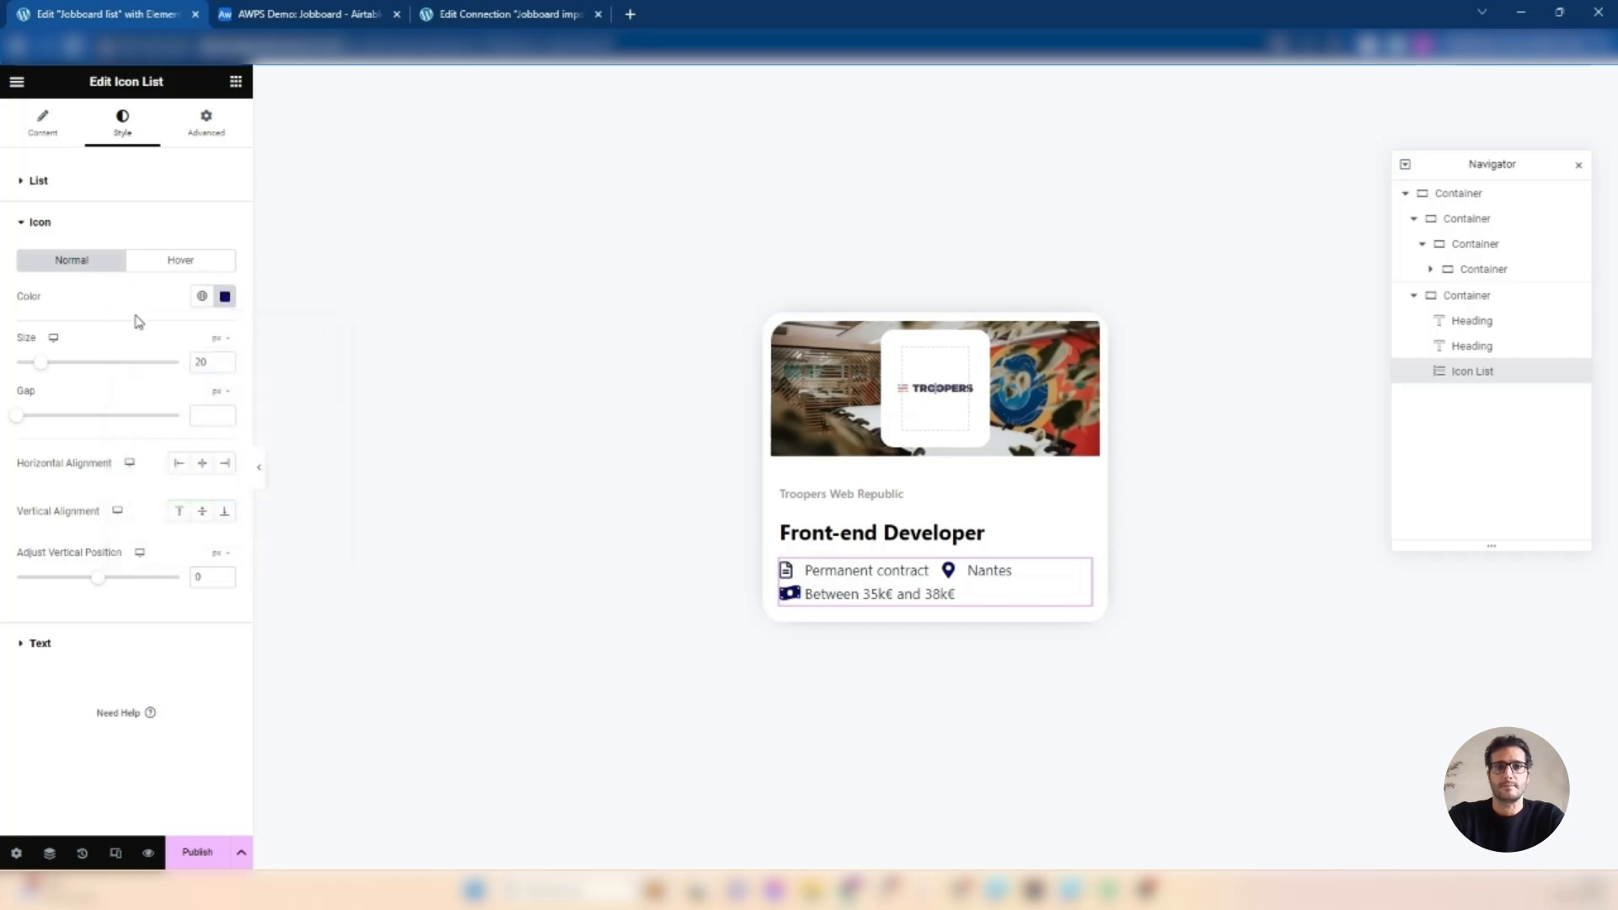
left_click(209, 415)
type("2")
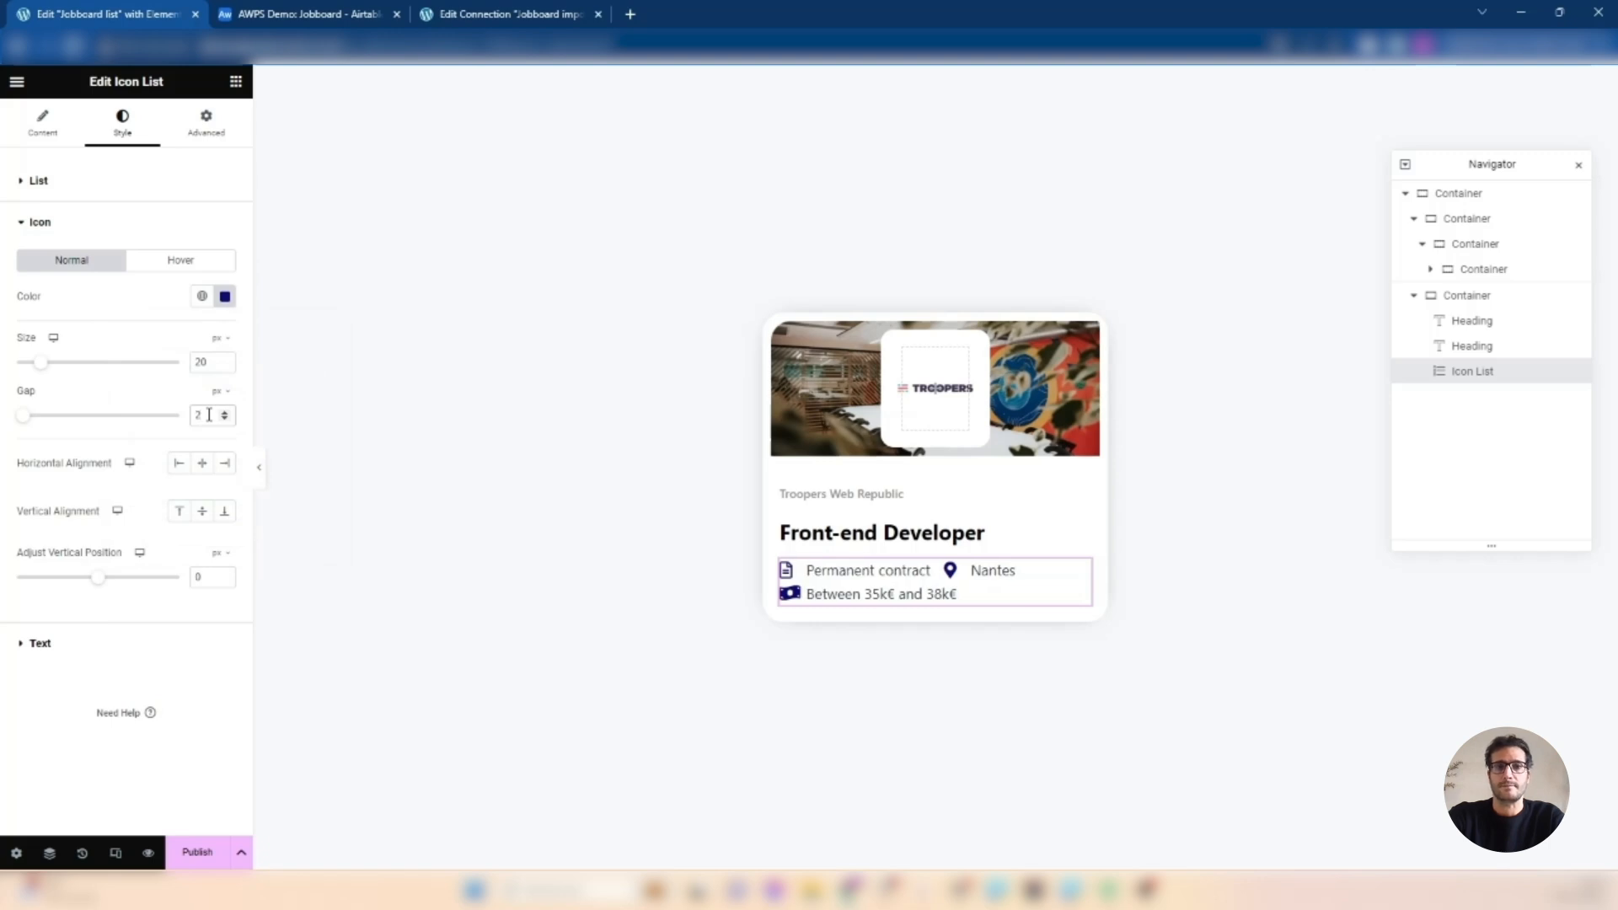
- Publish the loop item template and open the Jobboard page for editing with Elementor
left_click(199, 853)
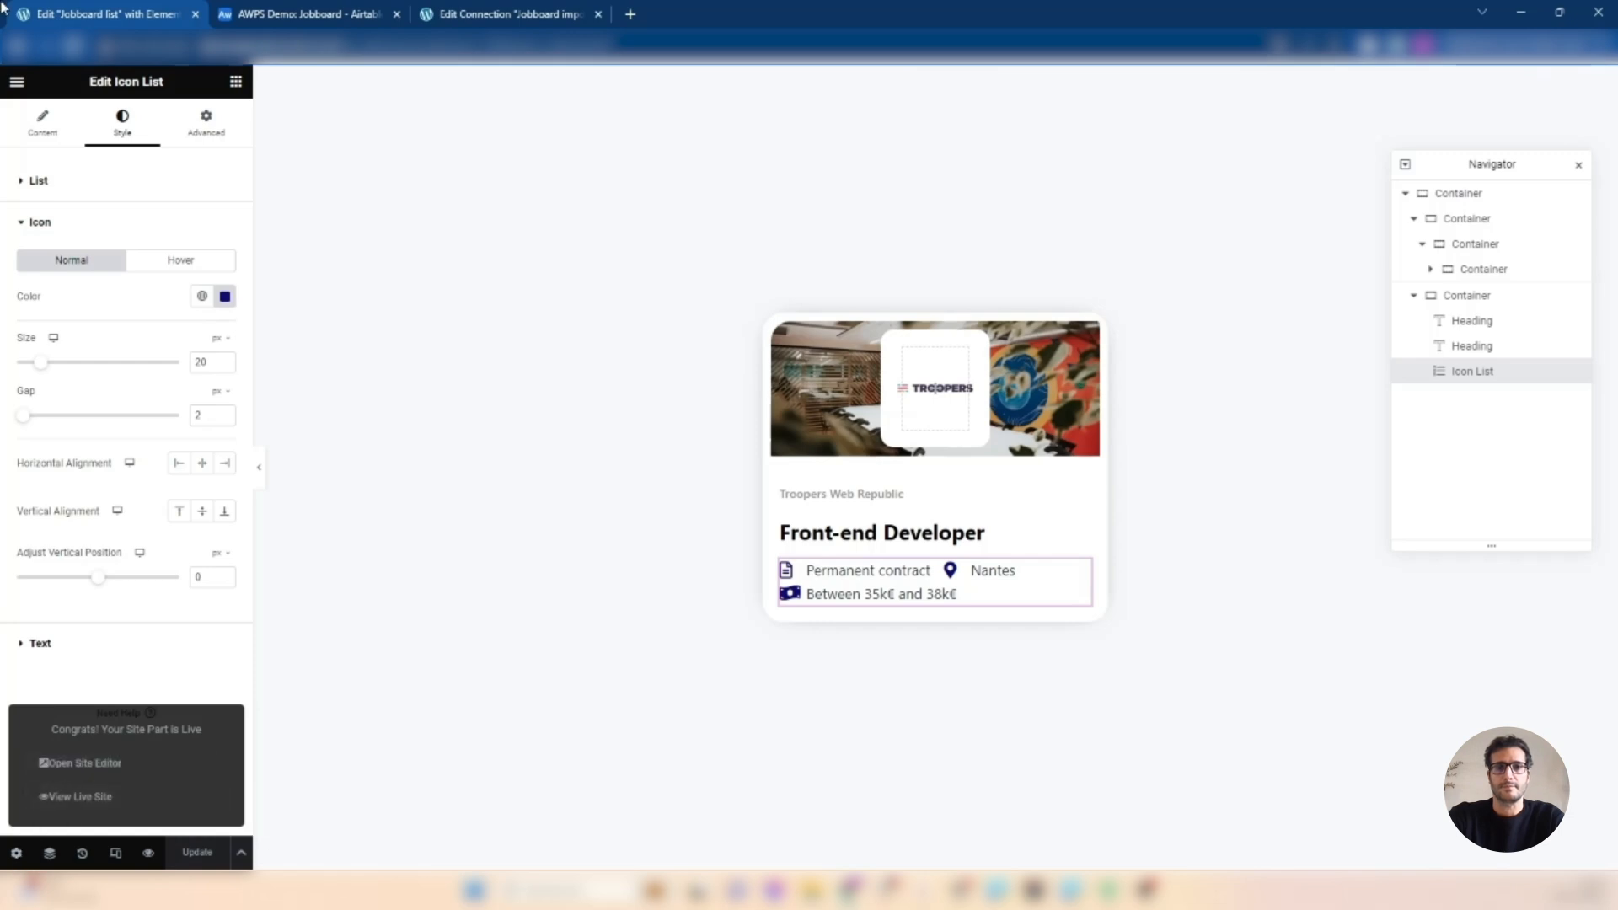
left_click(14, 91)
left_click(69, 440)
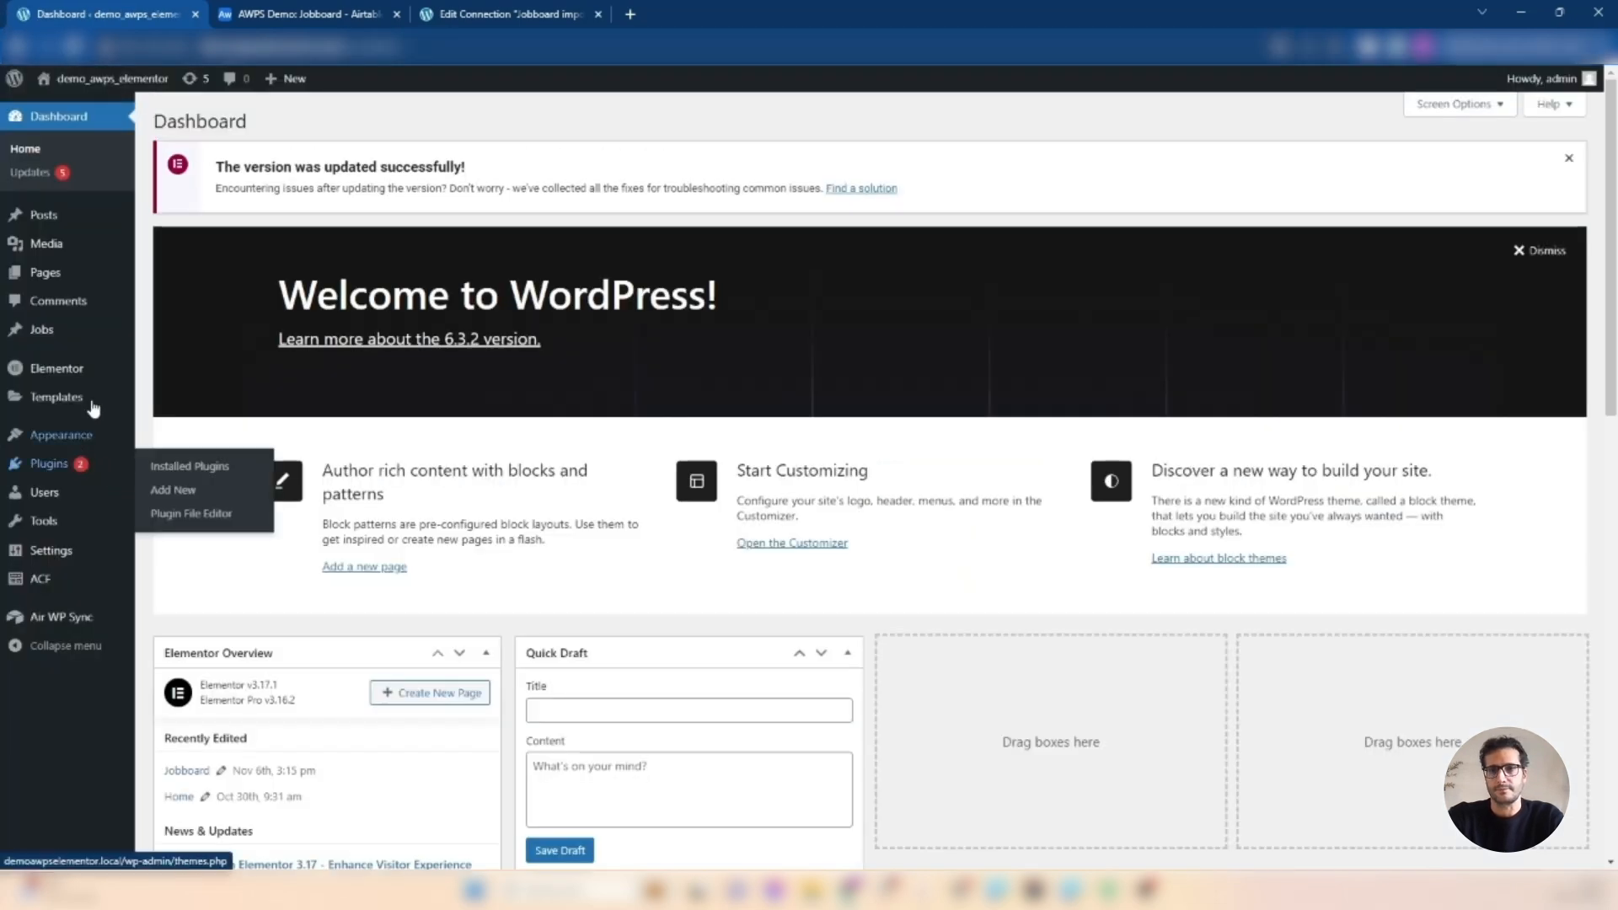
left_click(42, 272)
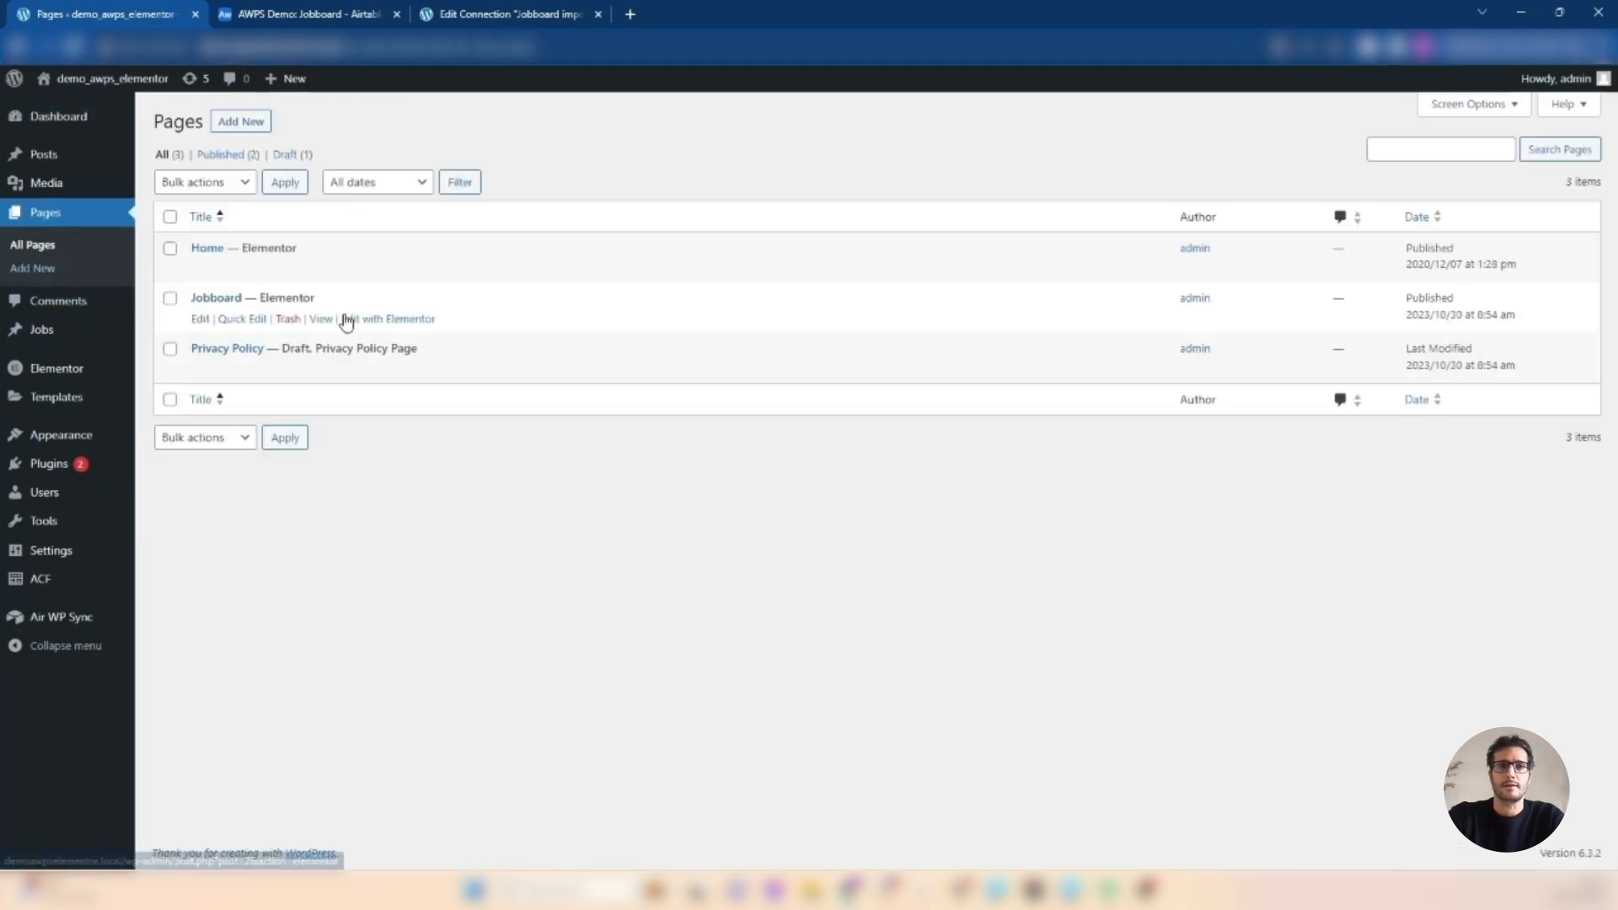
left_click(371, 327)
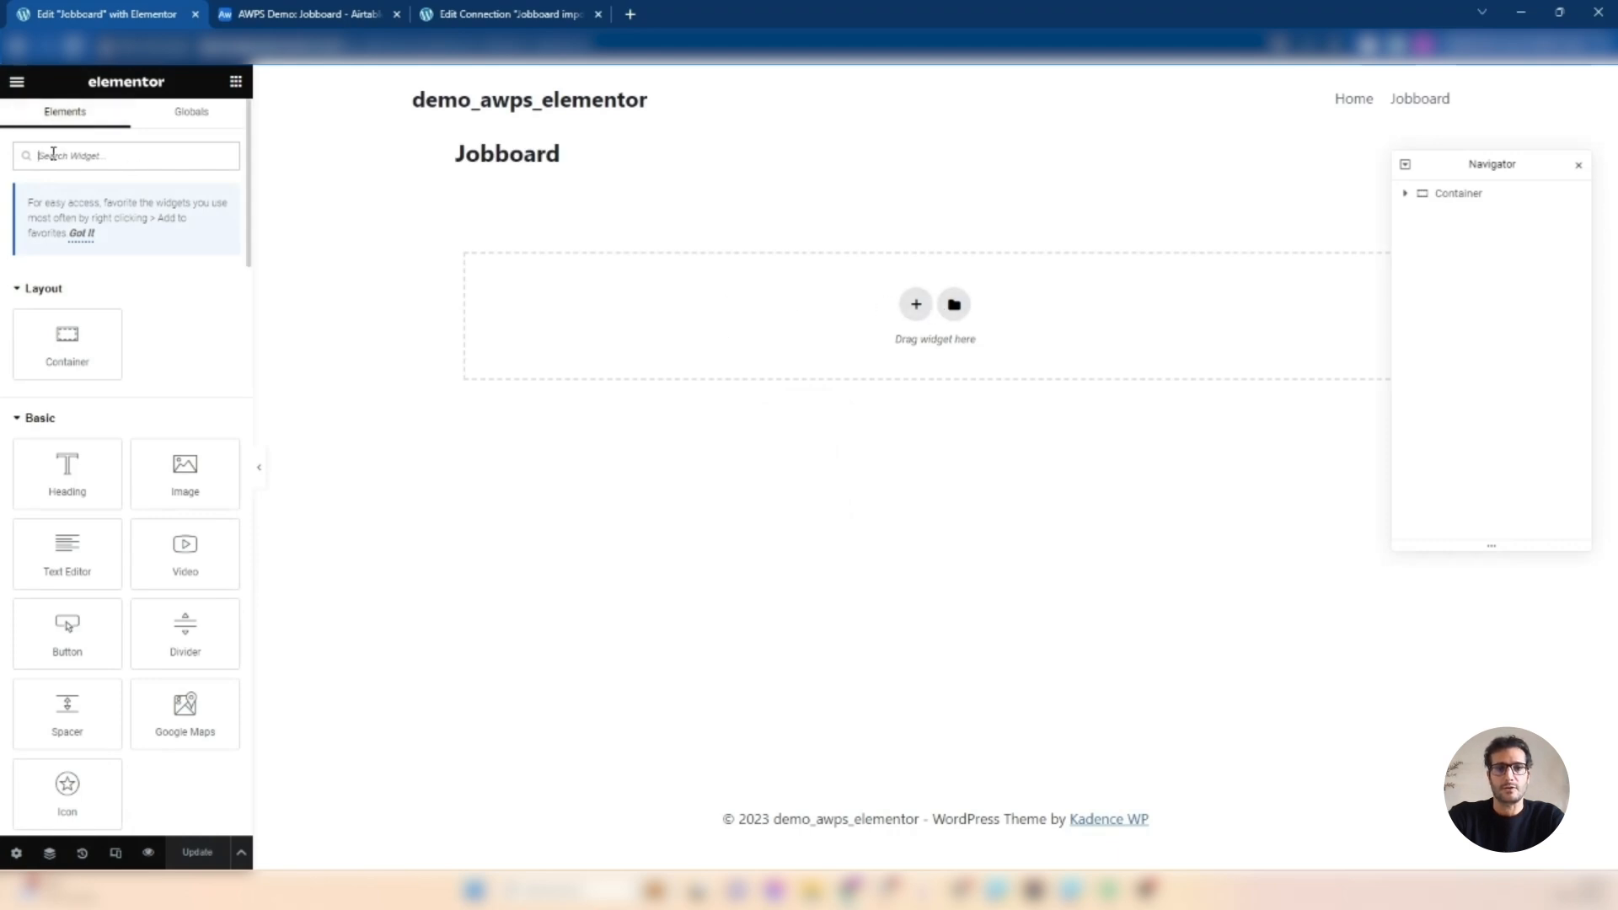
- Add a Loop Grid widget to the Jobboard page and assign it the Jobboard list template
type("loop")
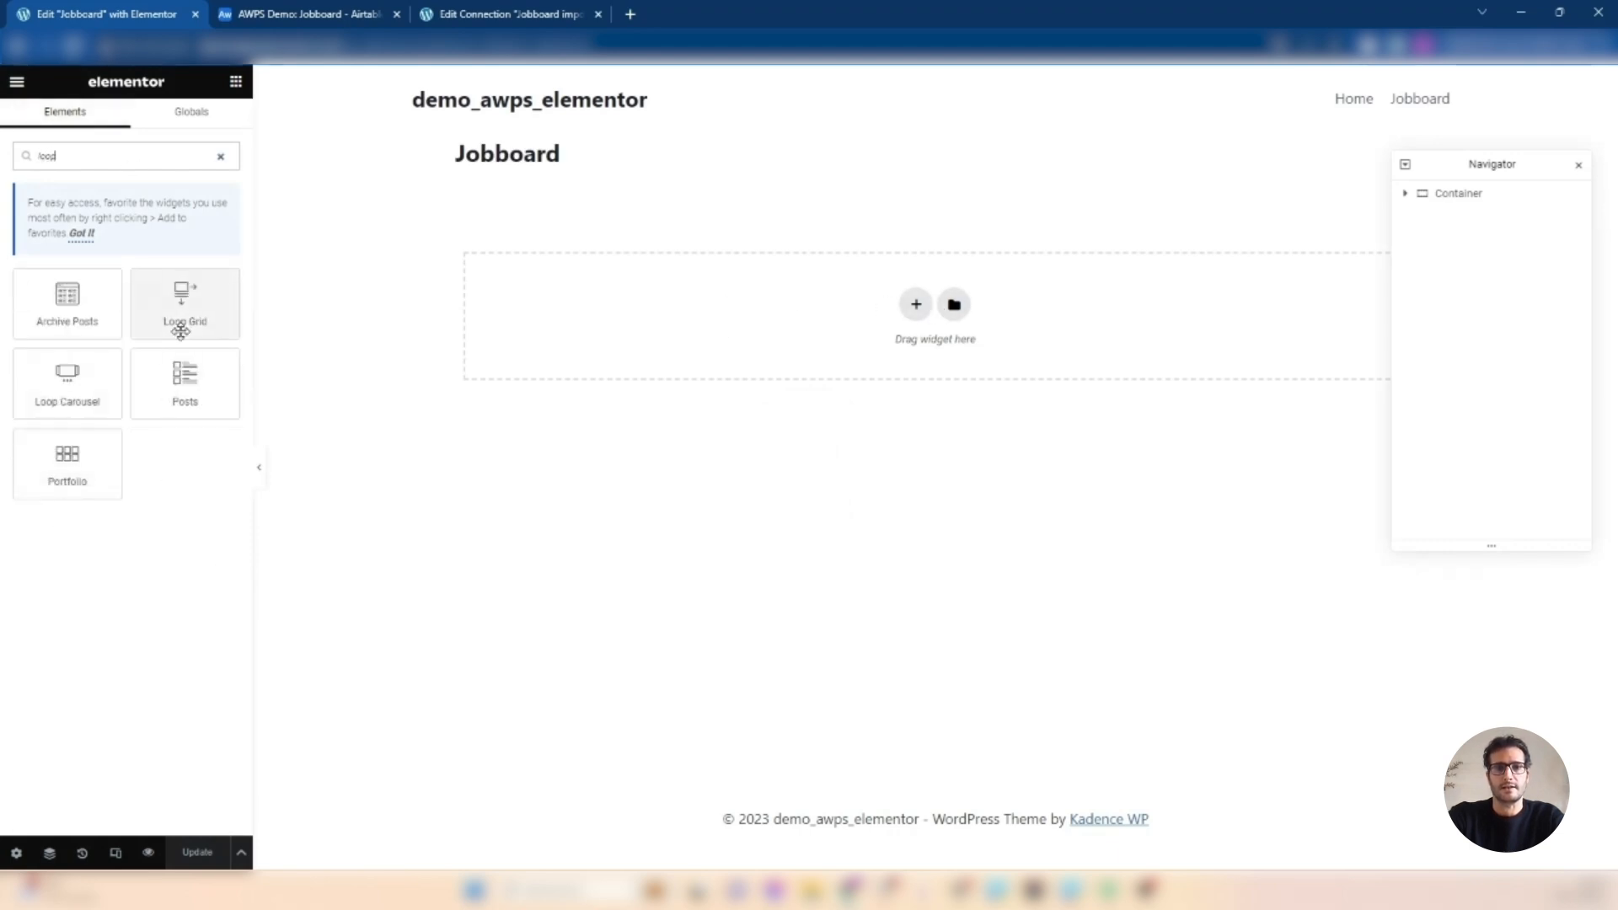
left_click_drag(180, 317, 726, 325)
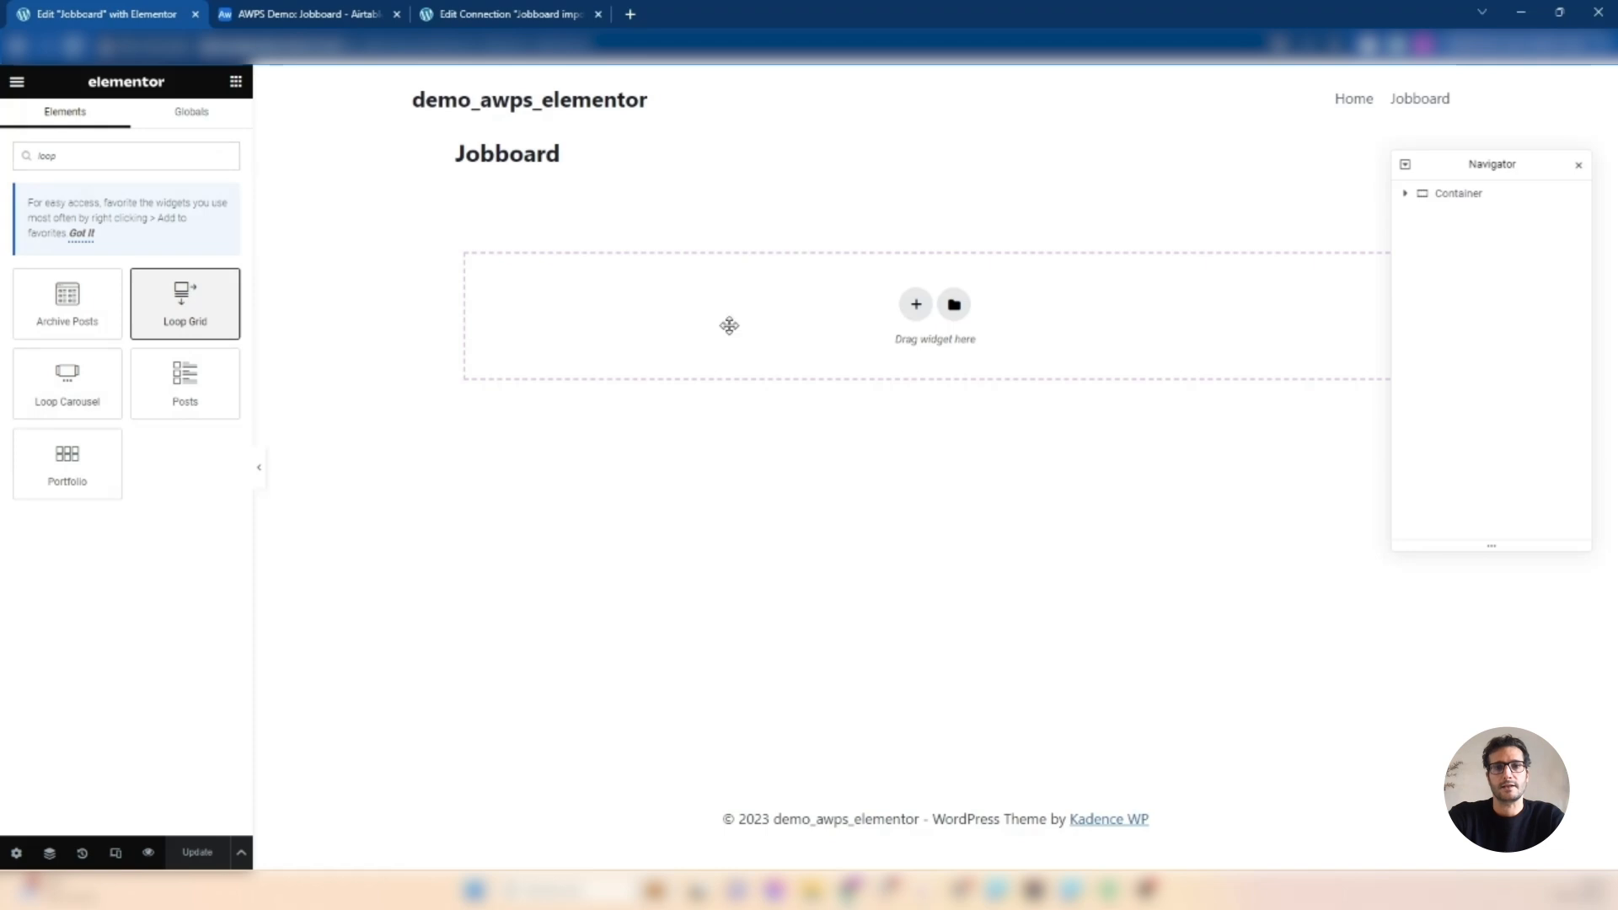
left_click(130, 245)
type("l")
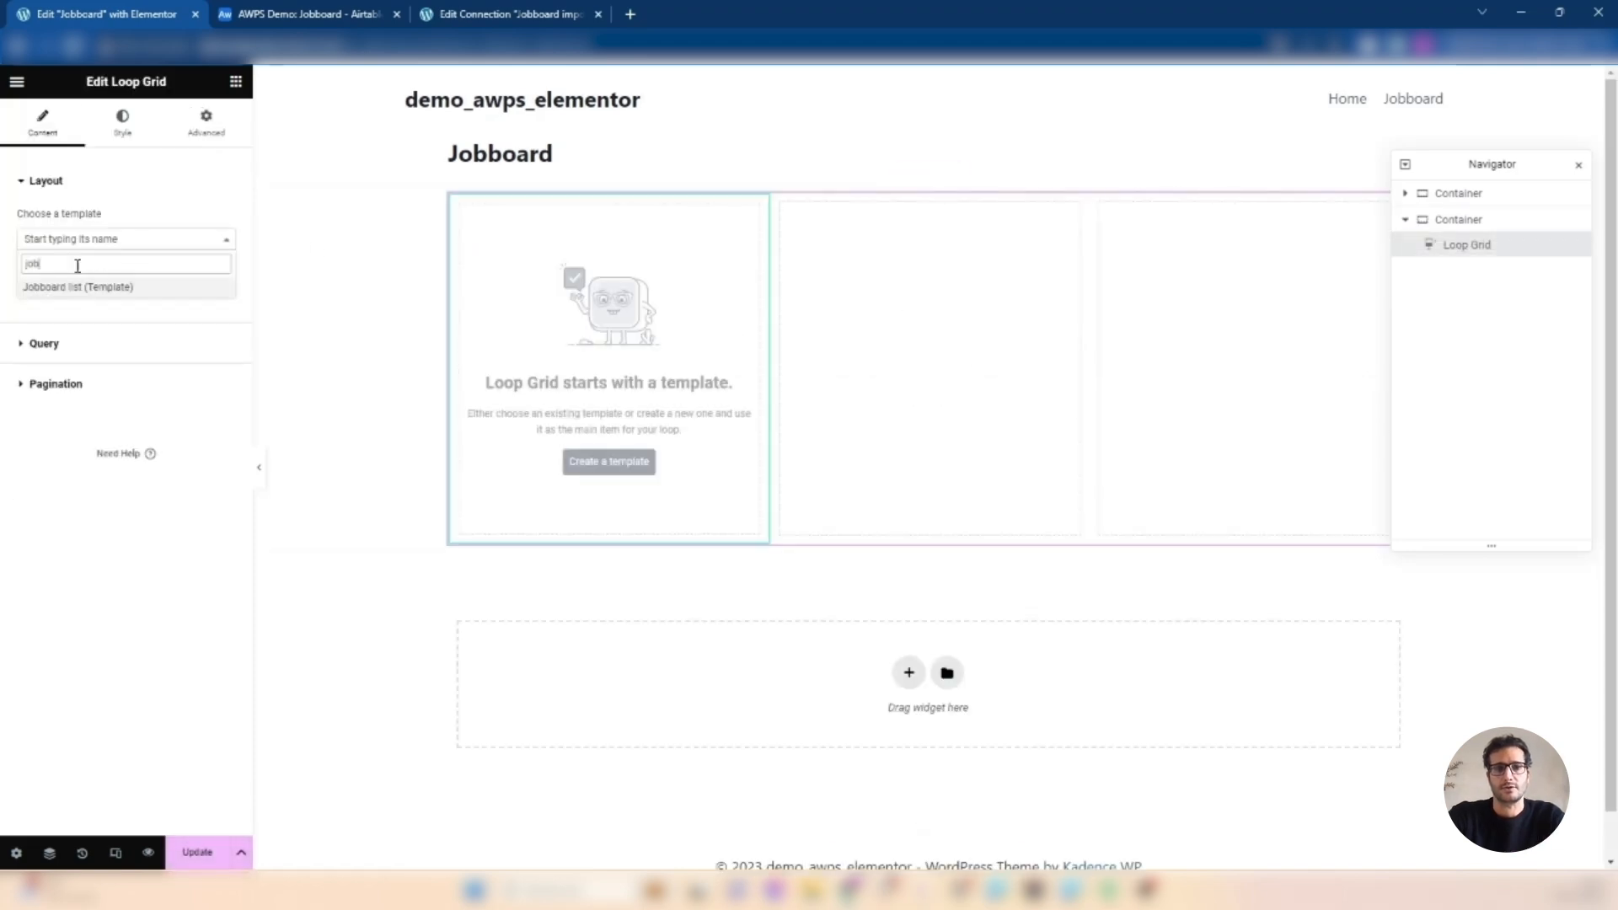
left_click(74, 289)
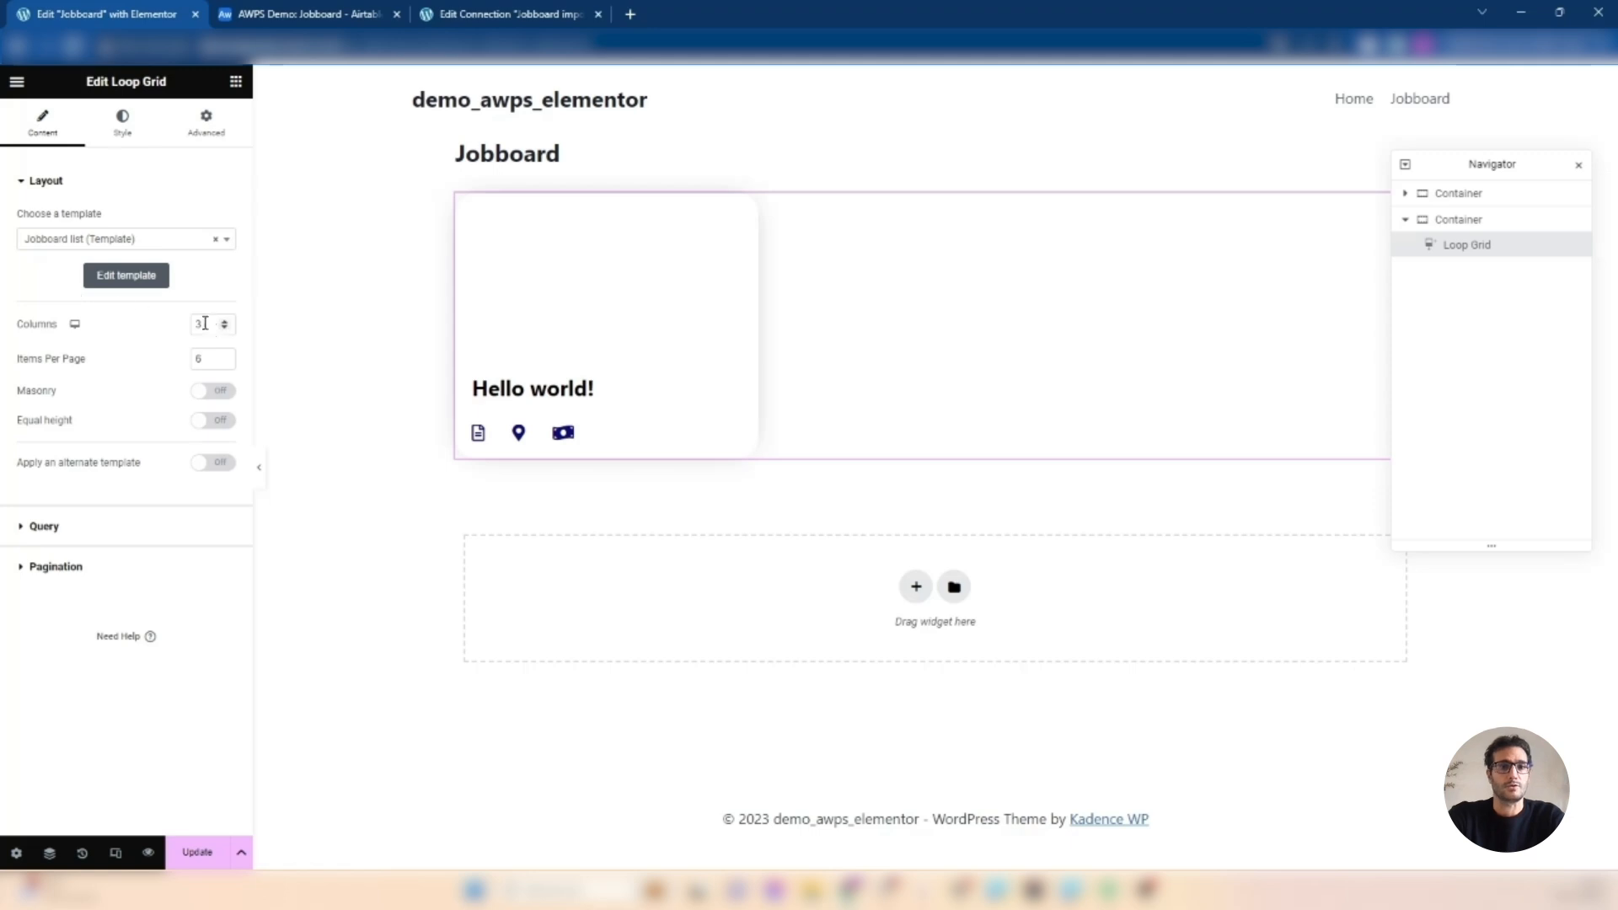
- Set the loop grid to 12 items per page with masonry on, and choose Jobs as its query source
type("12")
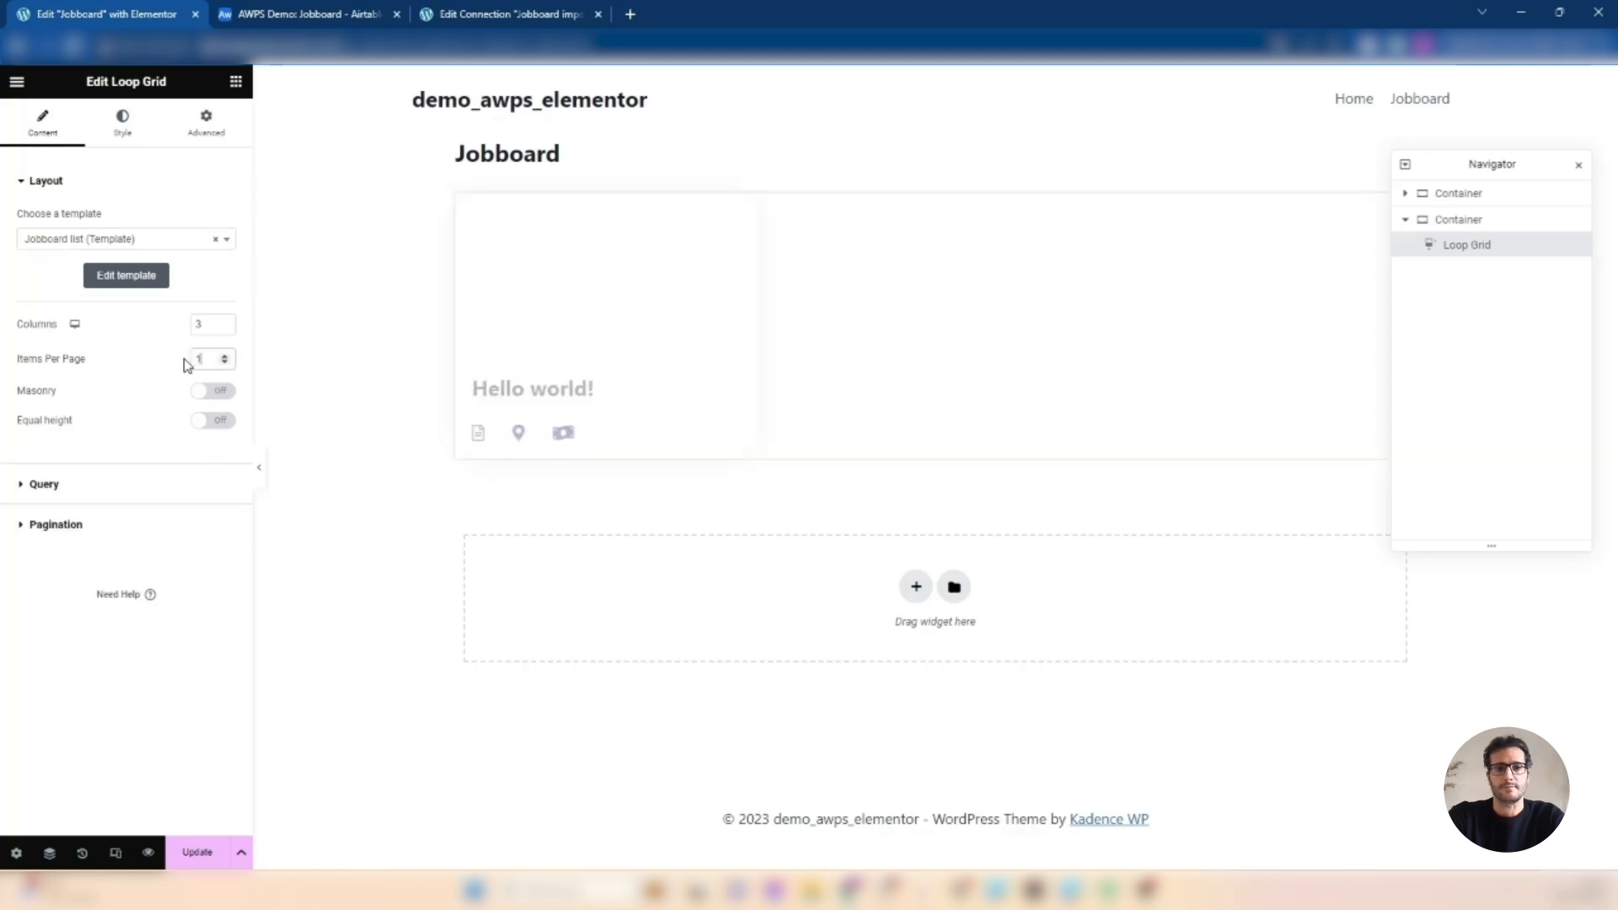
left_click(211, 390)
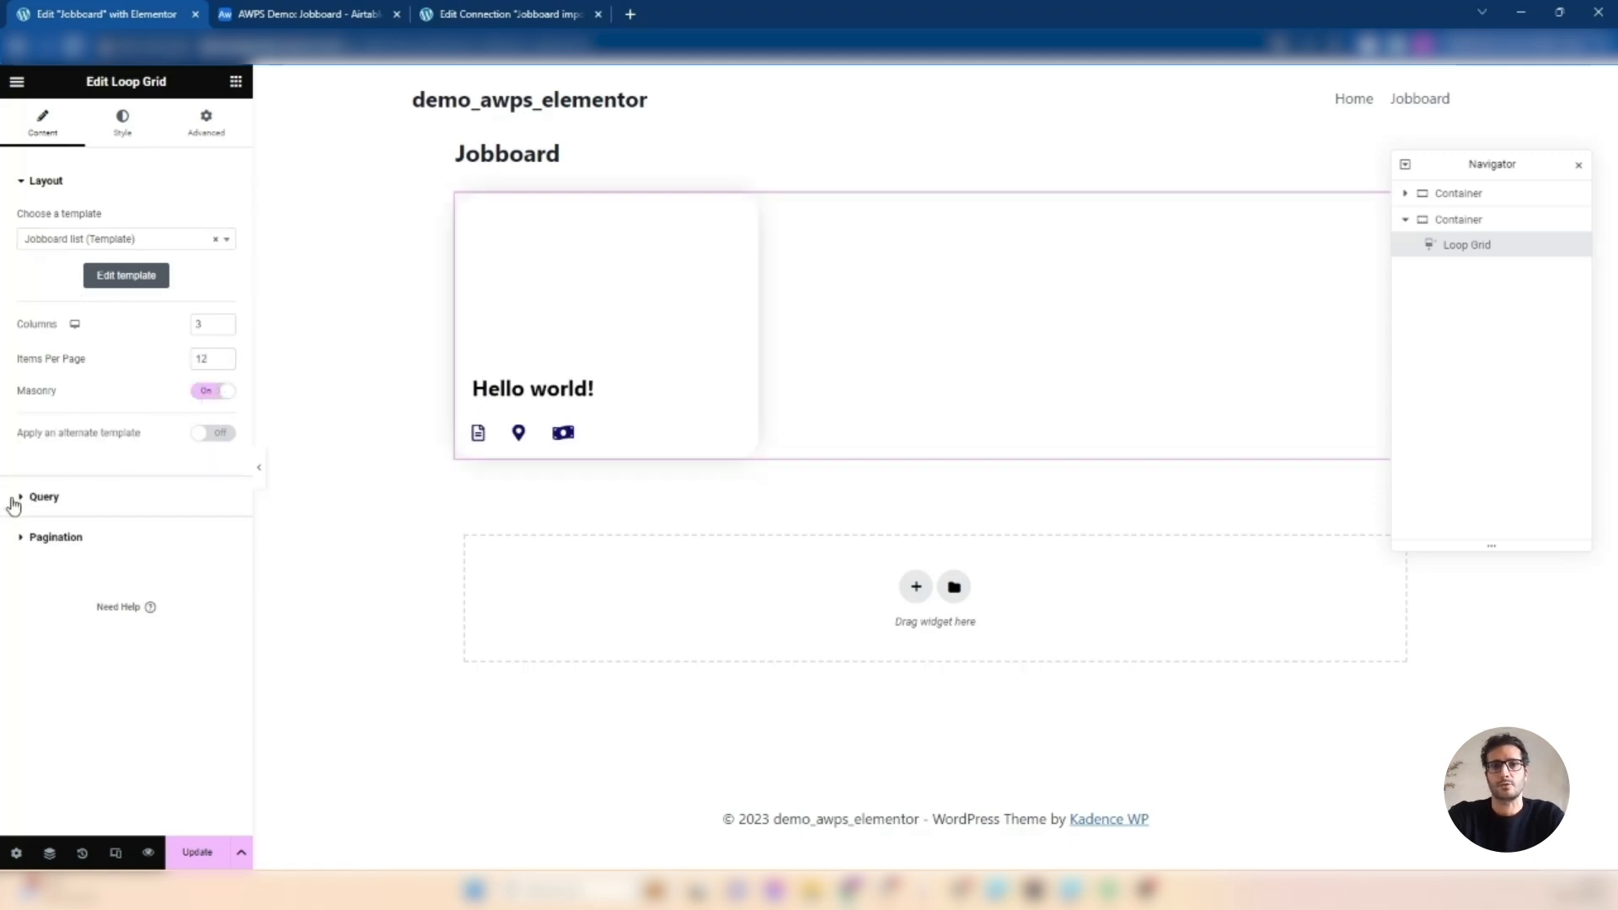
left_click(21, 503)
left_click(174, 260)
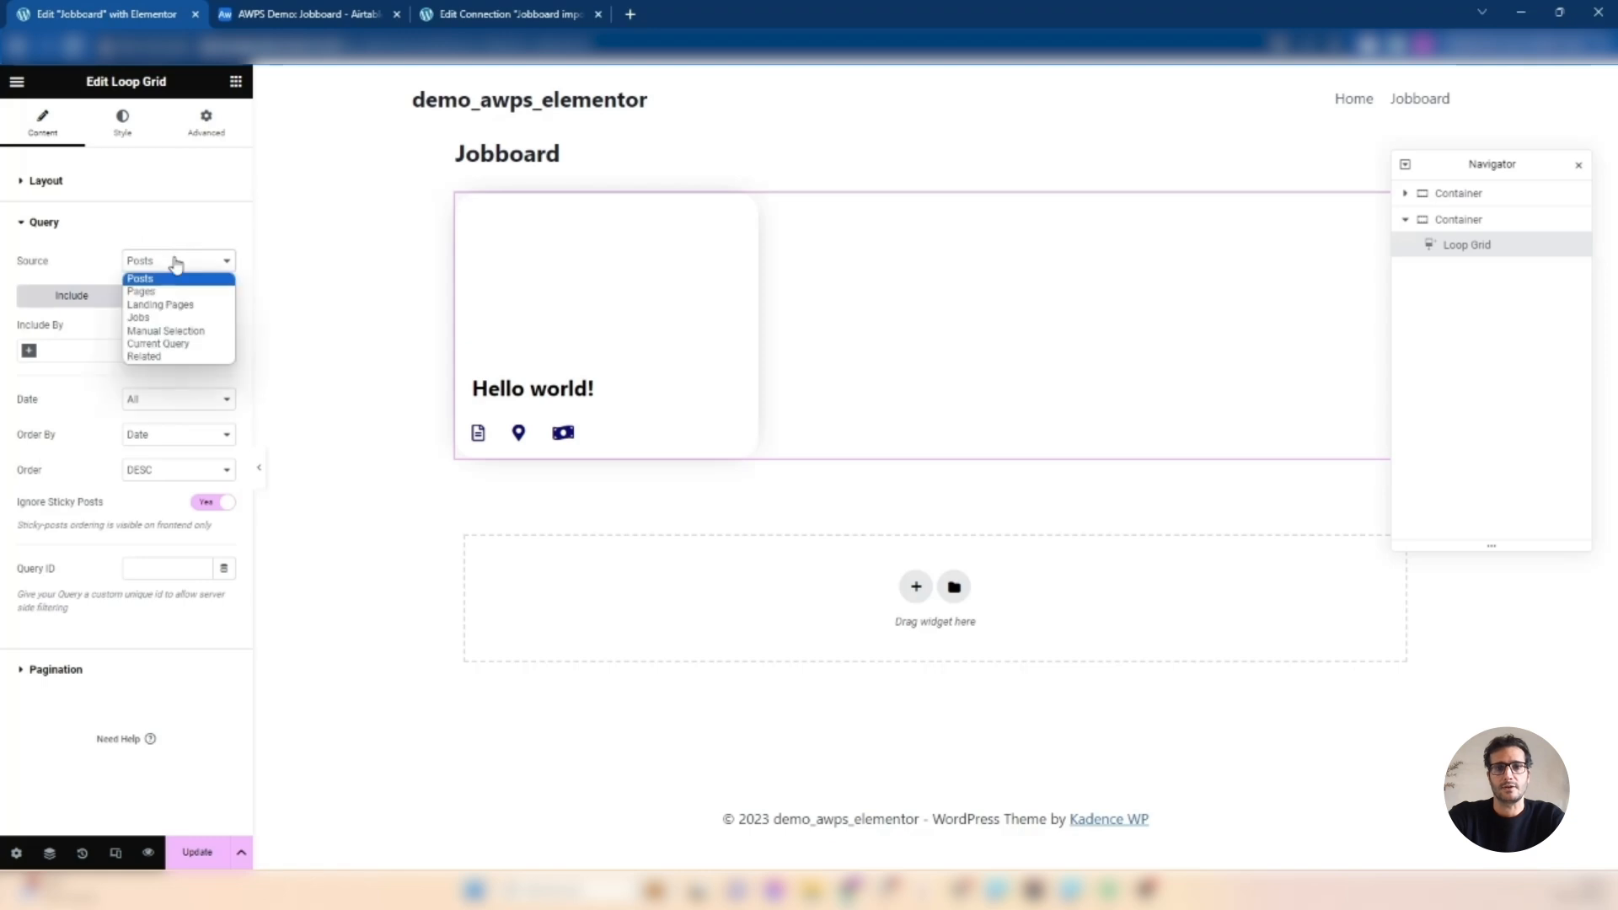
left_click(139, 322)
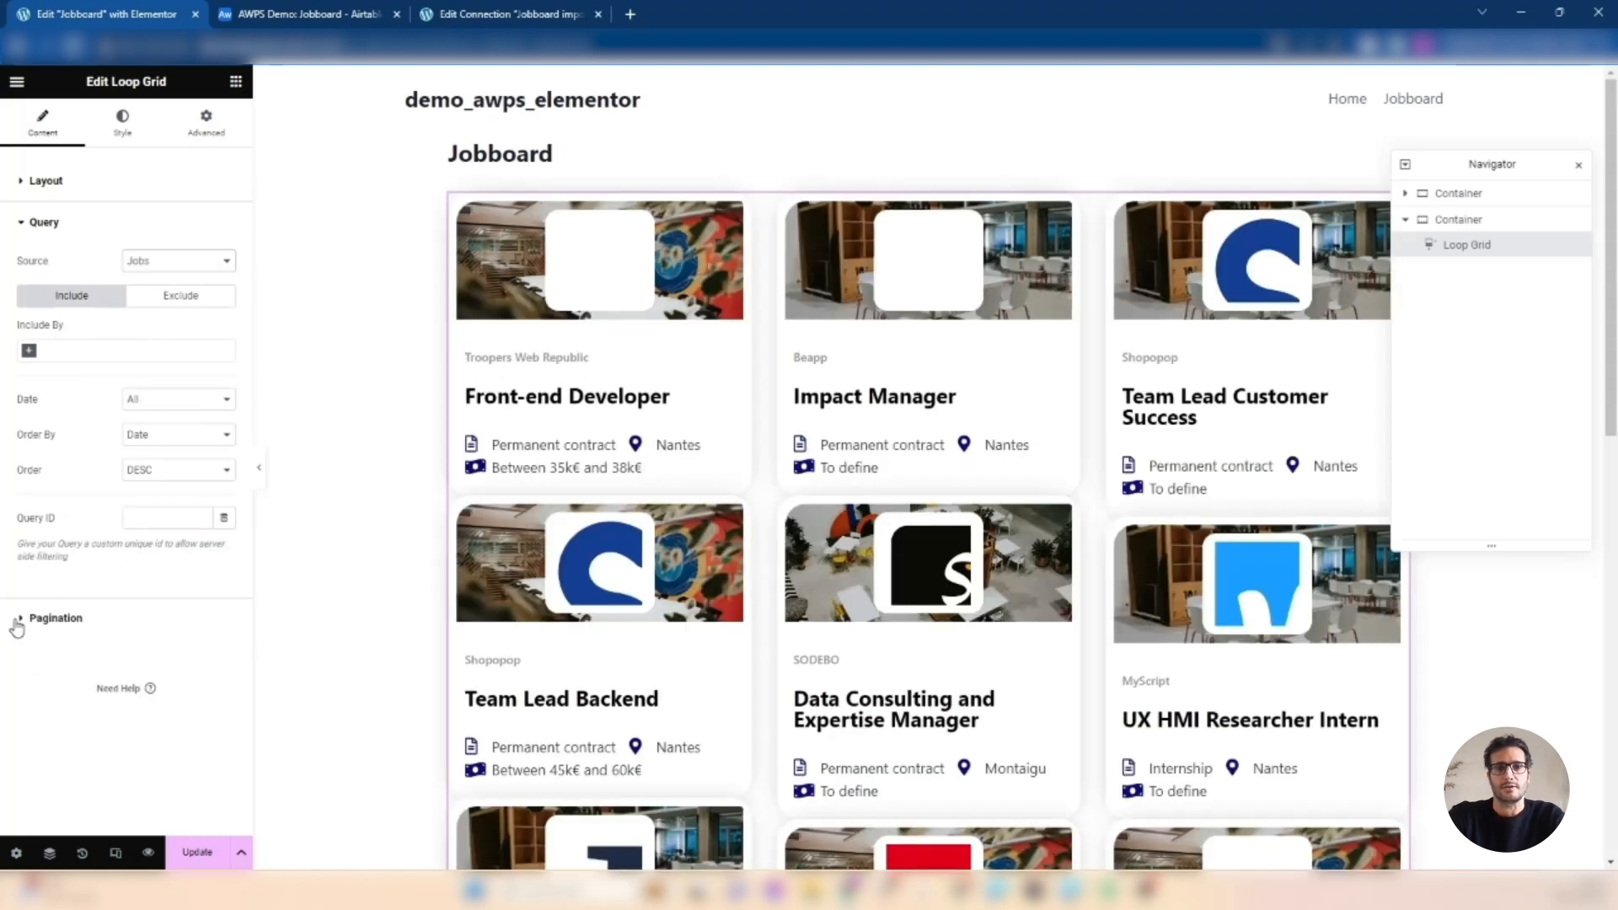
- Enable Previous/Next pagination for the loop grid
left_click(19, 621)
left_click(154, 305)
left_click(144, 349)
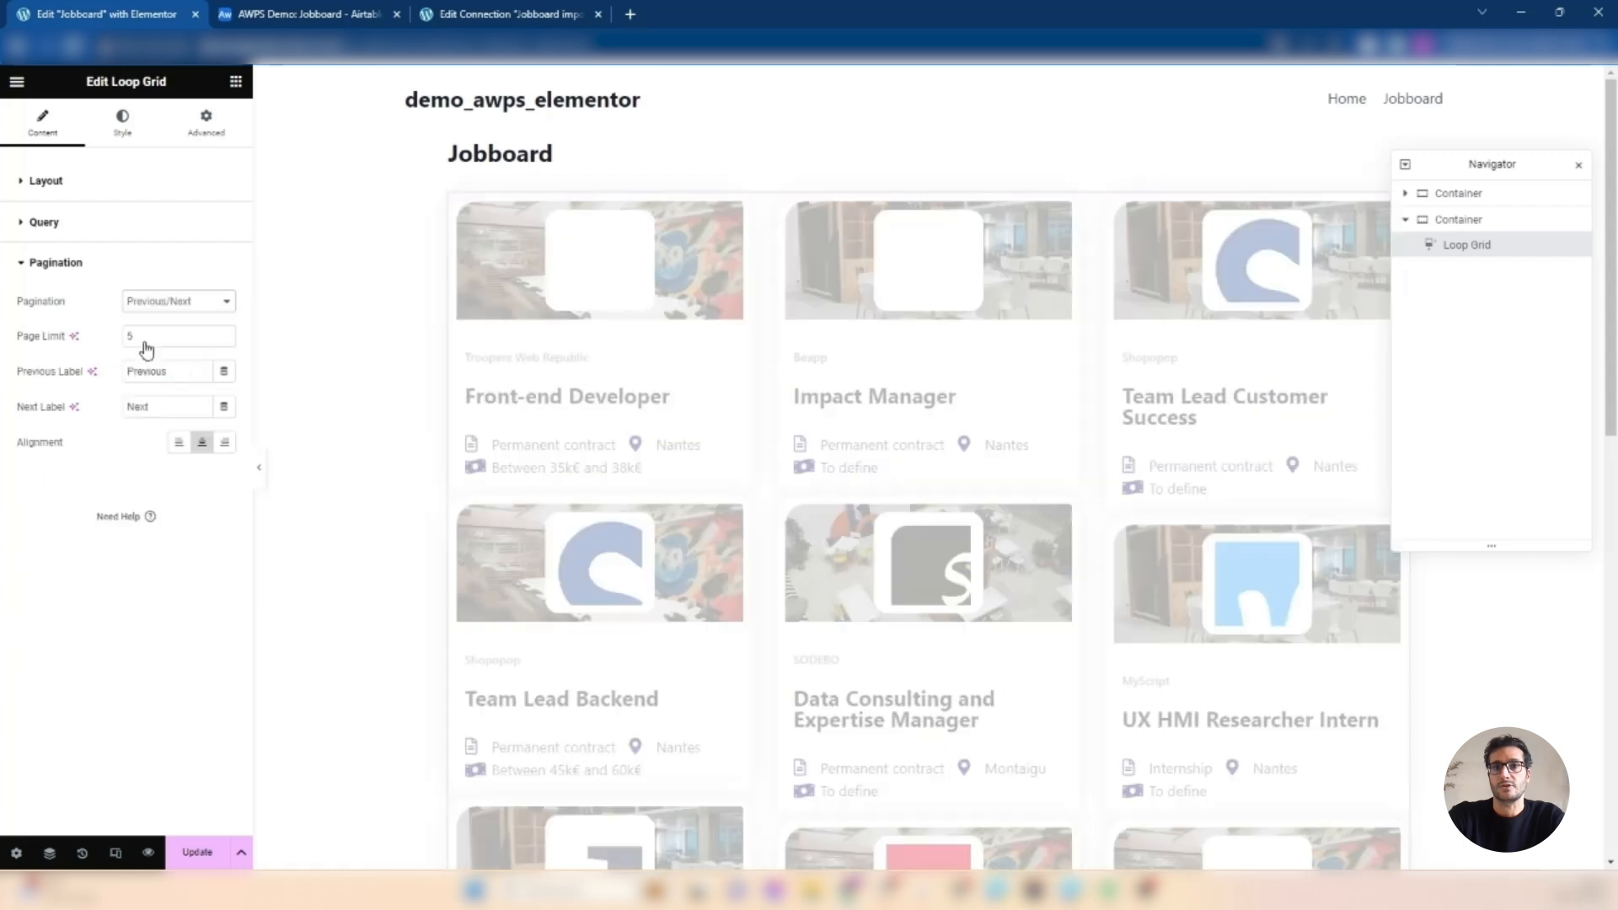
- Set the loop grid's gaps between columns and between rows to 20 px, and update the page
left_click(138, 122)
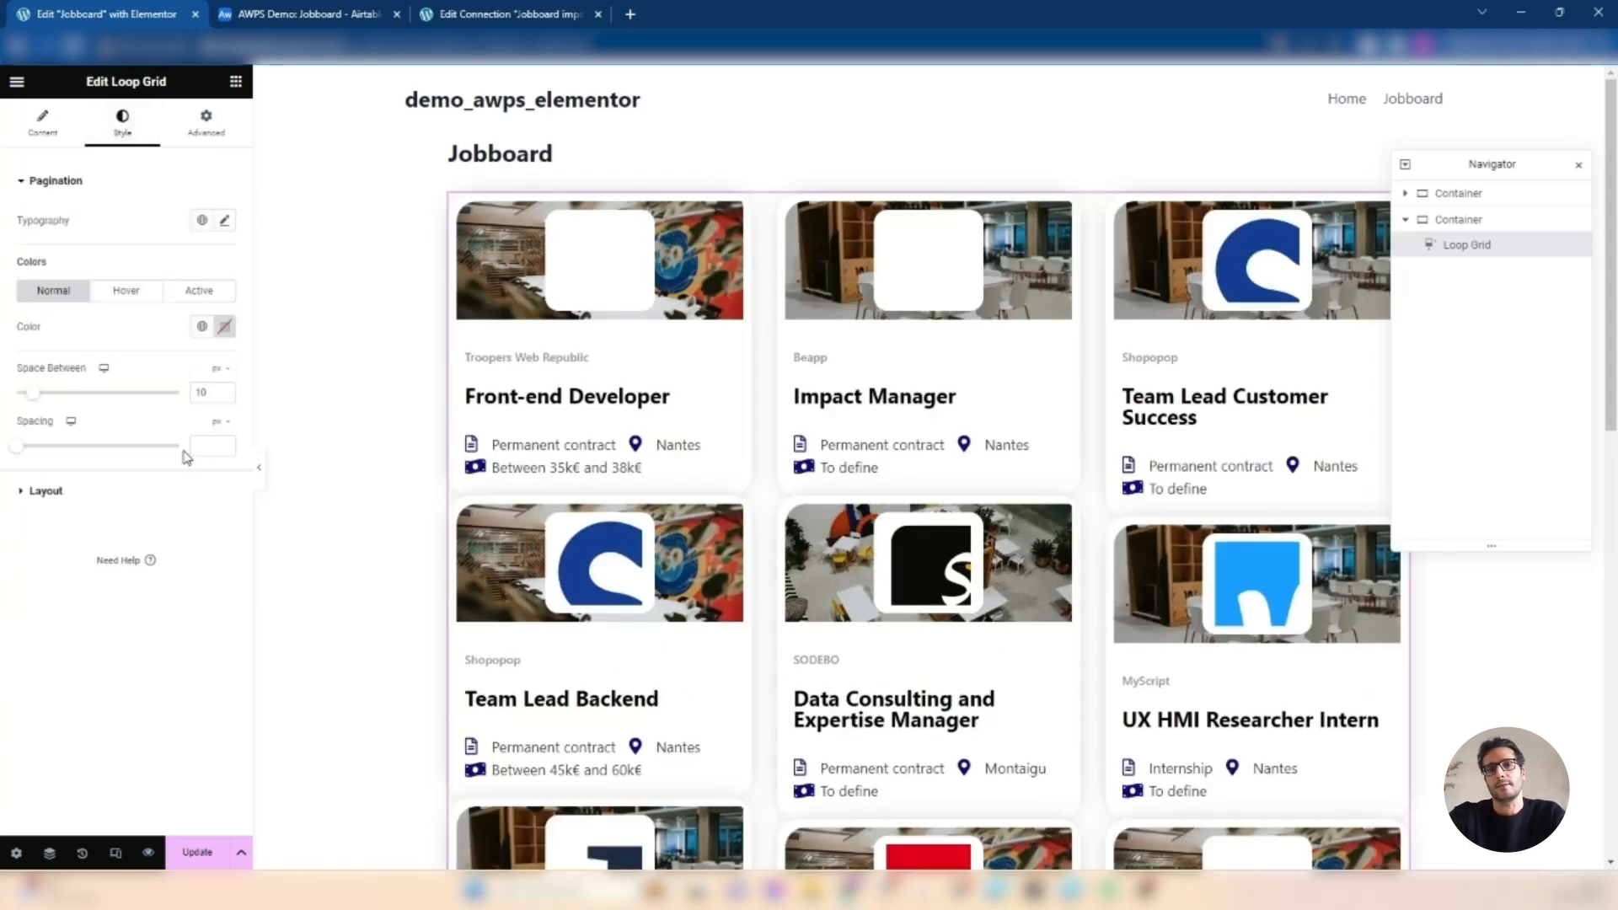
left_click(46, 491)
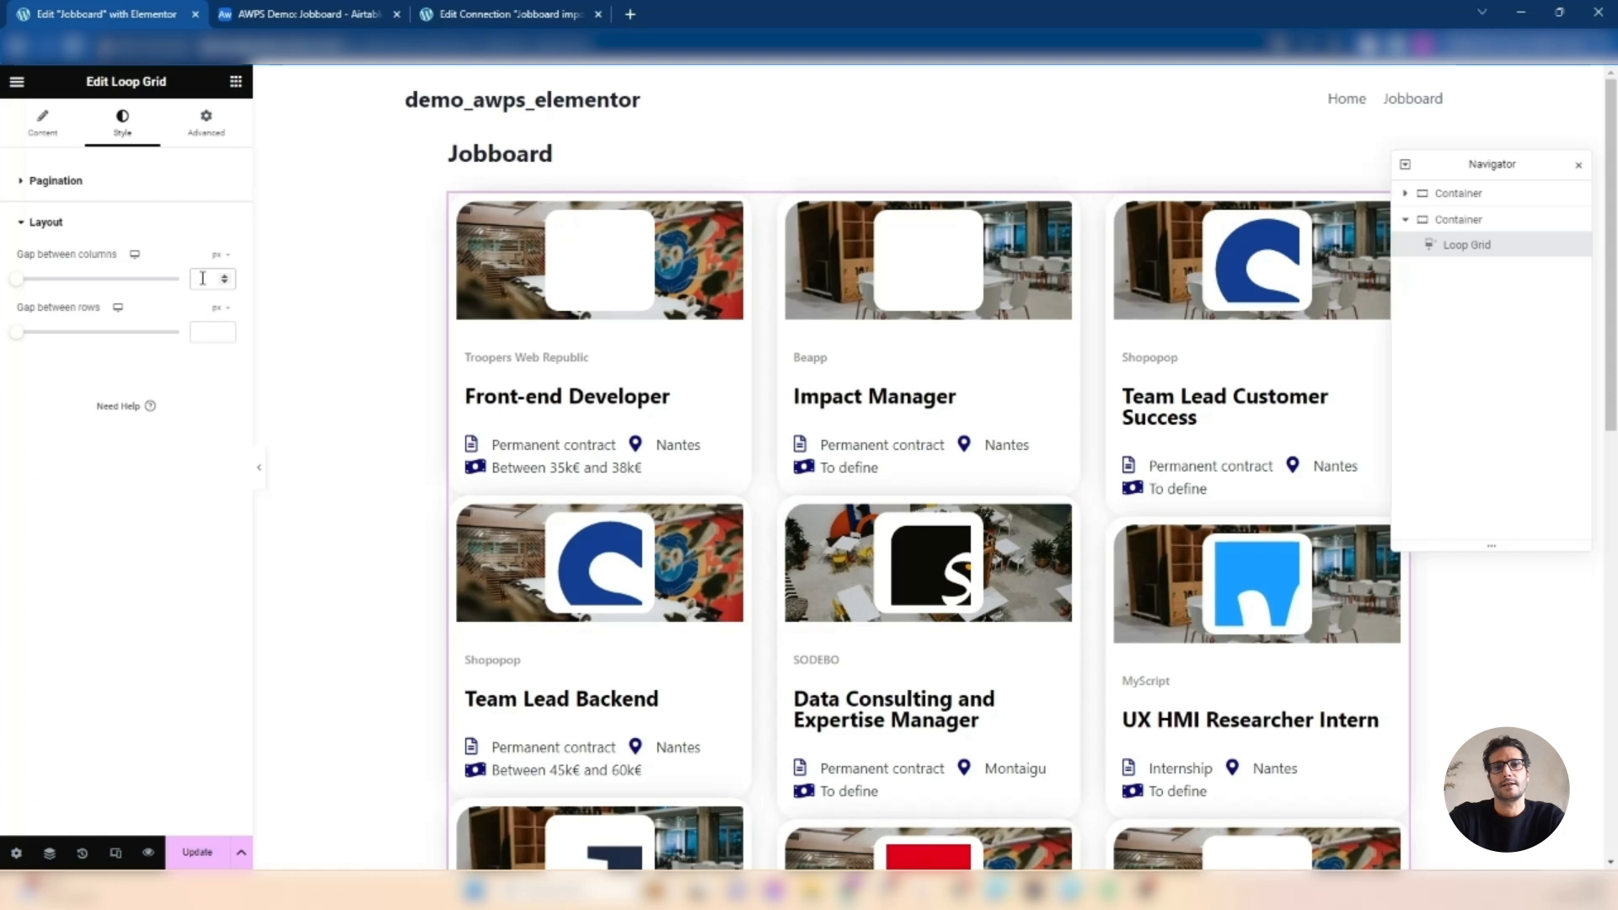
type("20")
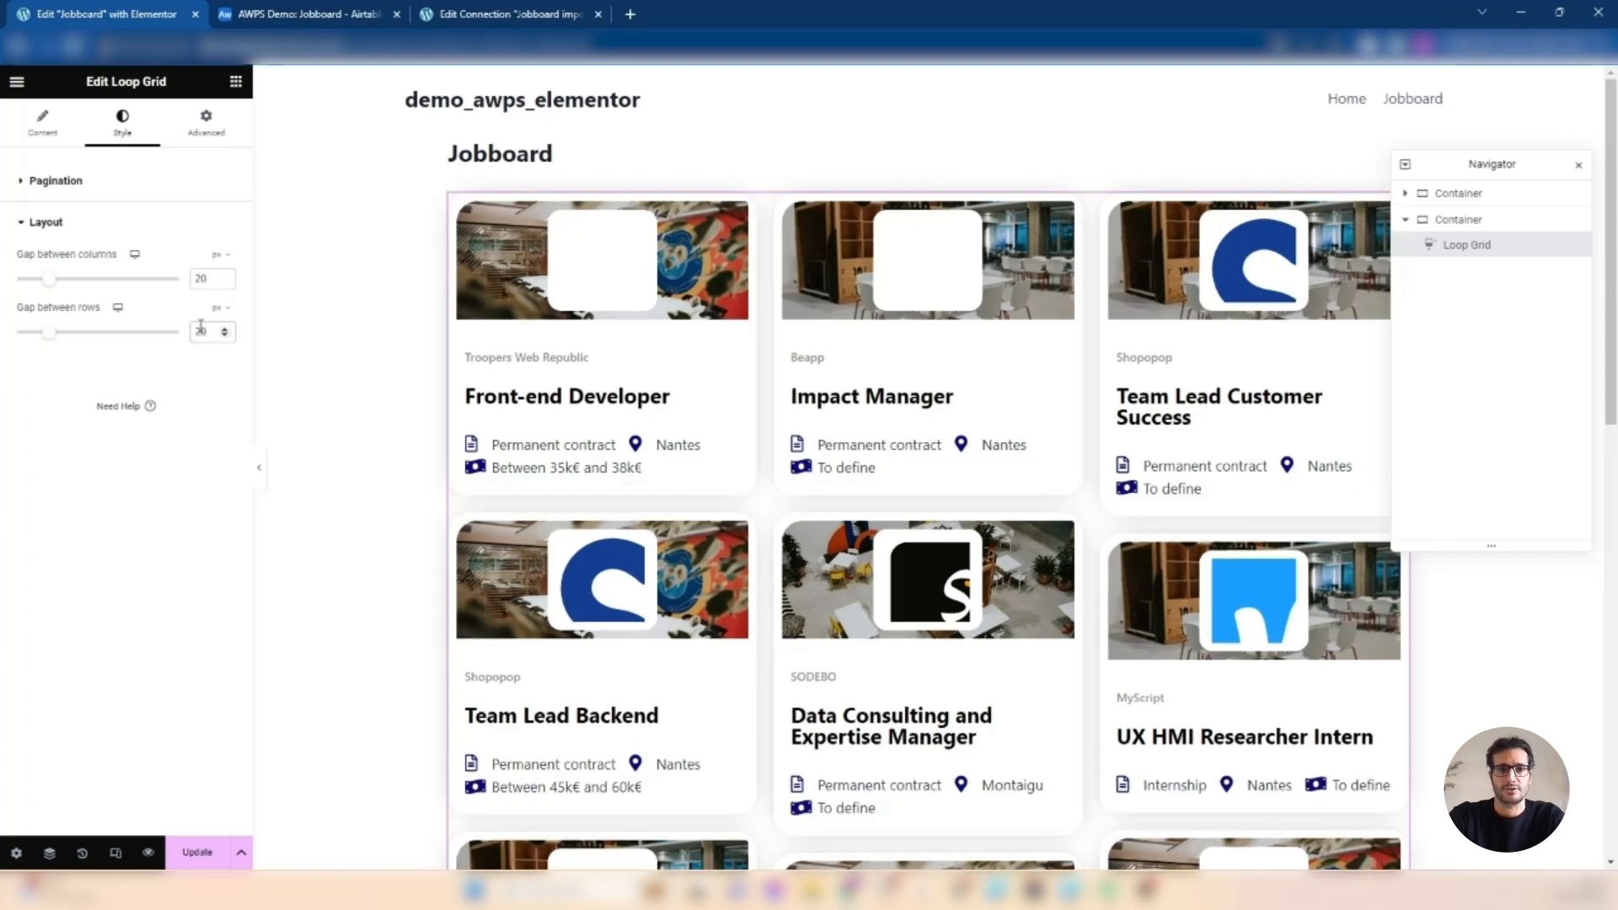
left_click(194, 852)
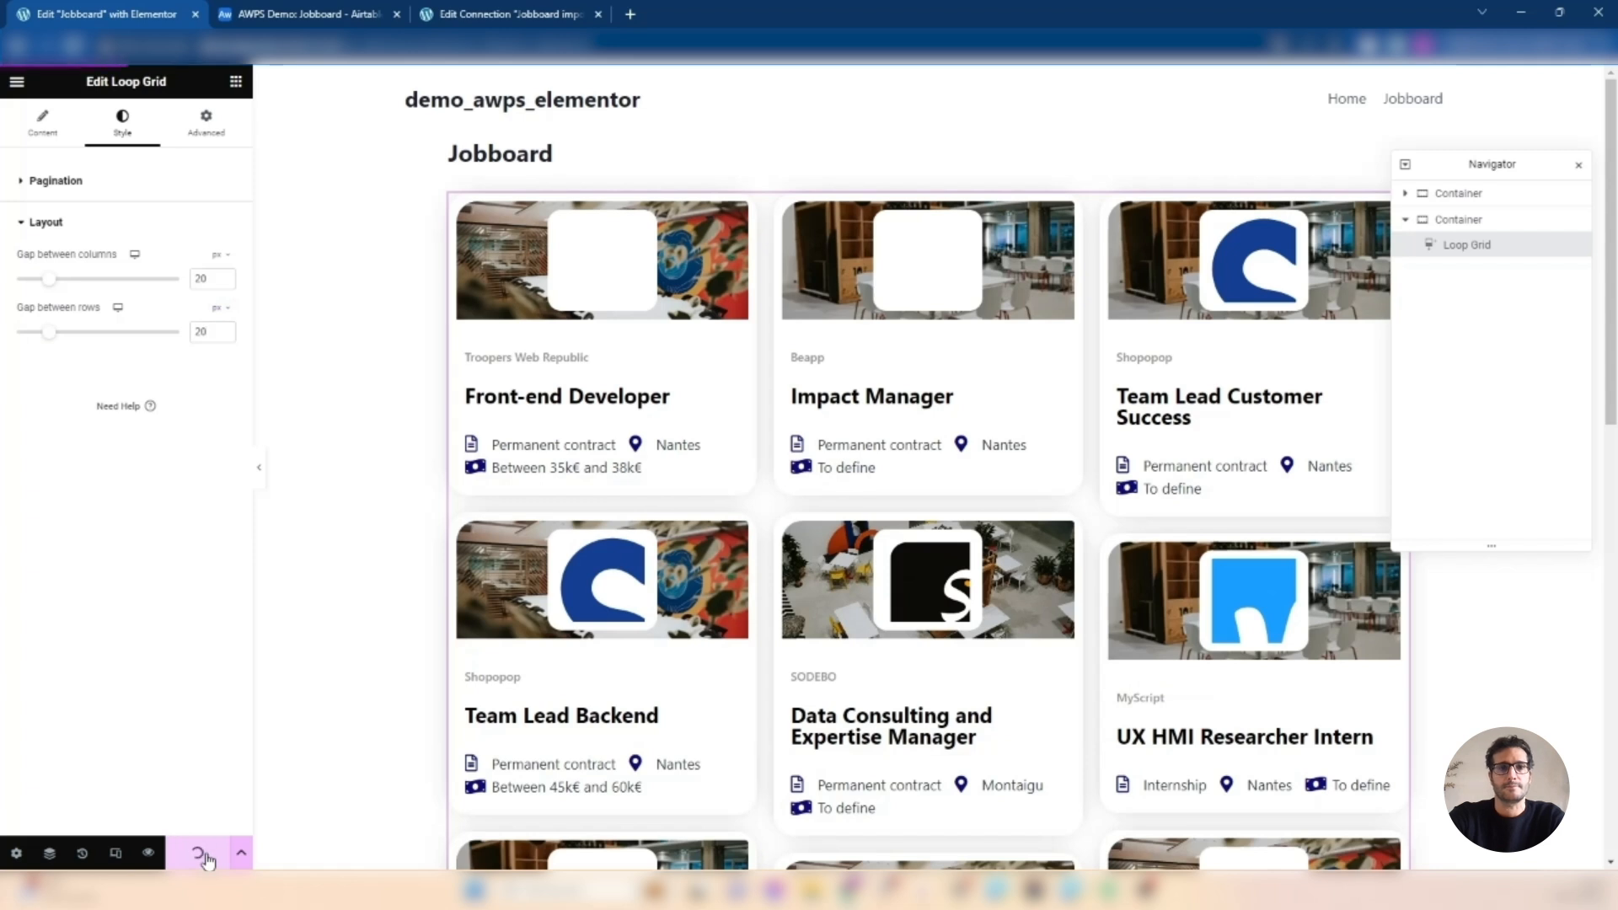
- View the live Jobboard page and check the job cards down to the pagination links
left_click(21, 85)
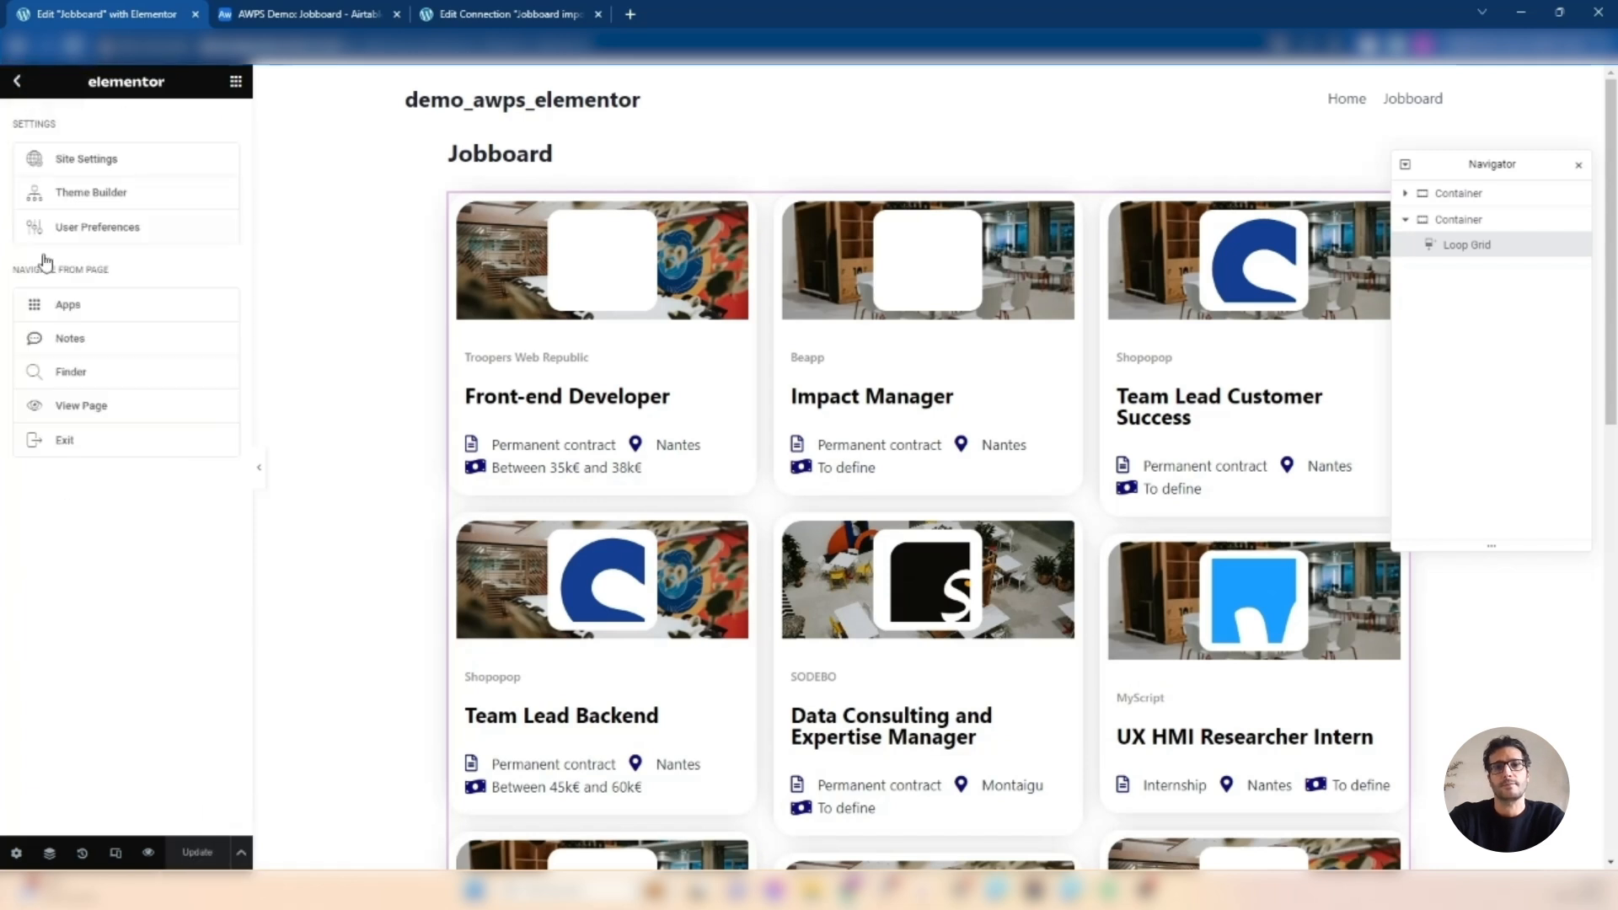
left_click(81, 408)
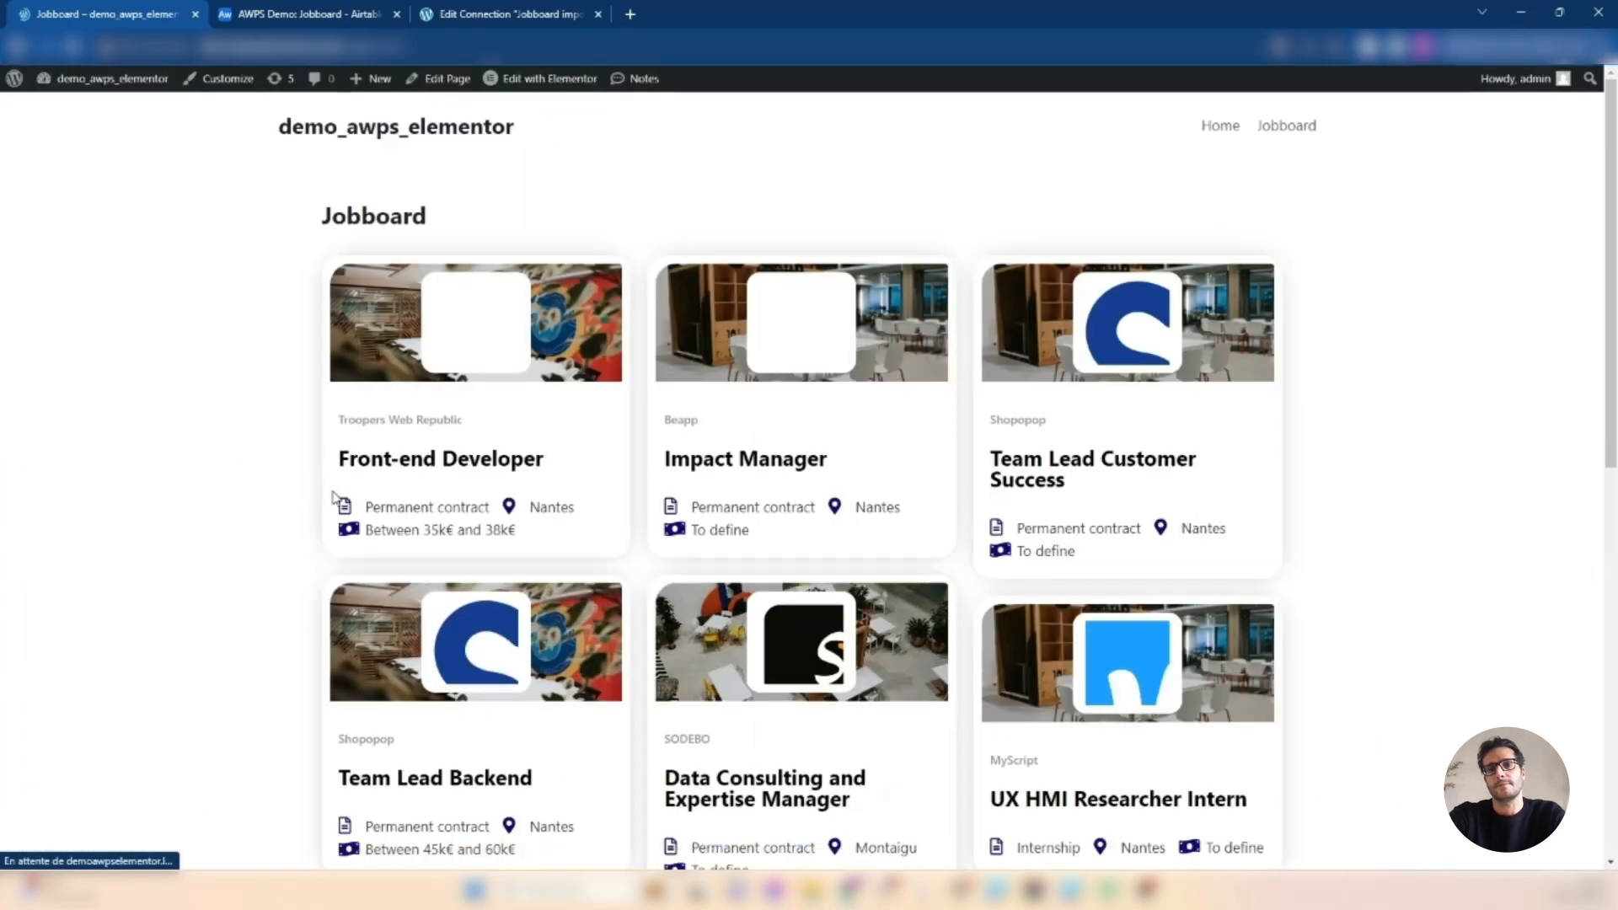
scroll(813, 506, "down", 5)
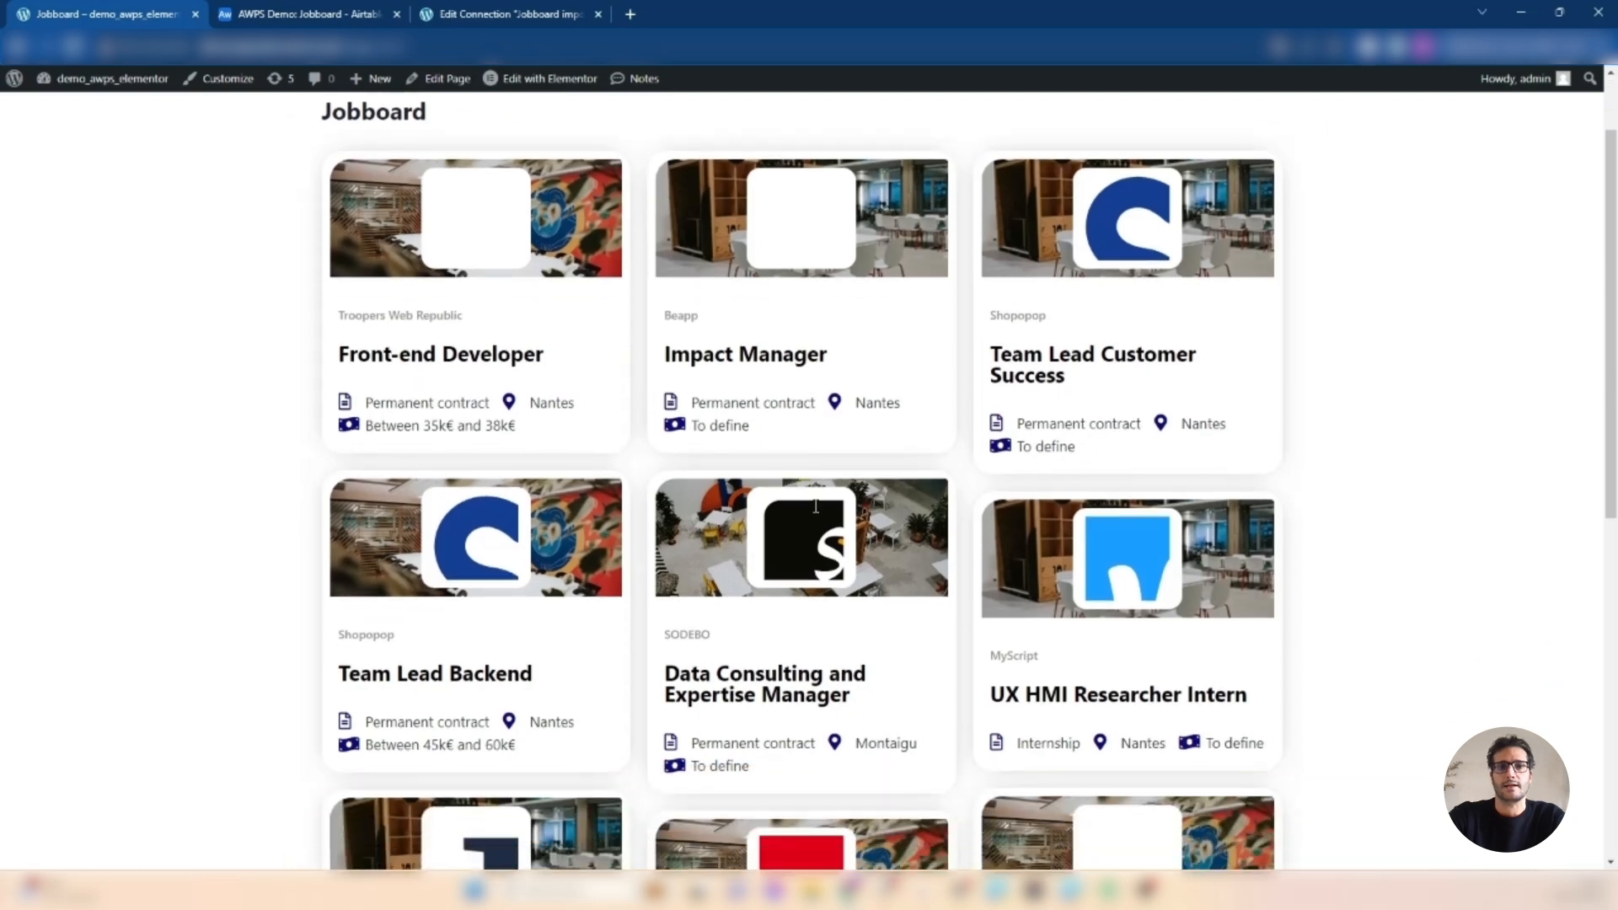
scroll(861, 504, "down", 5)
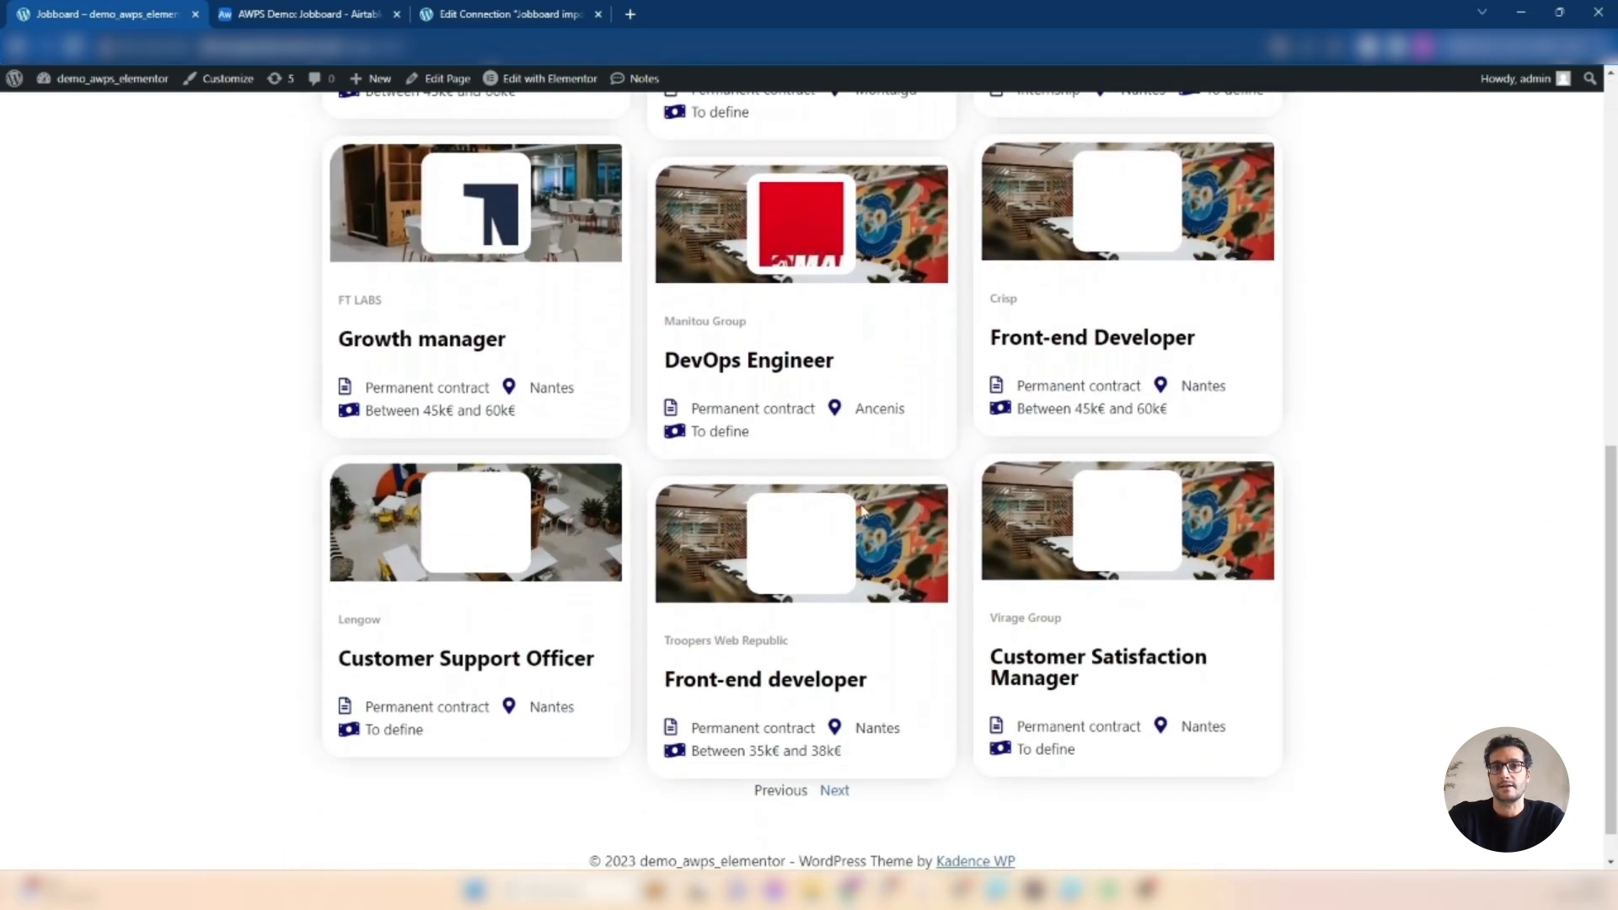
scroll(862, 510, "up", 1)
scroll(868, 589, "down", 1)
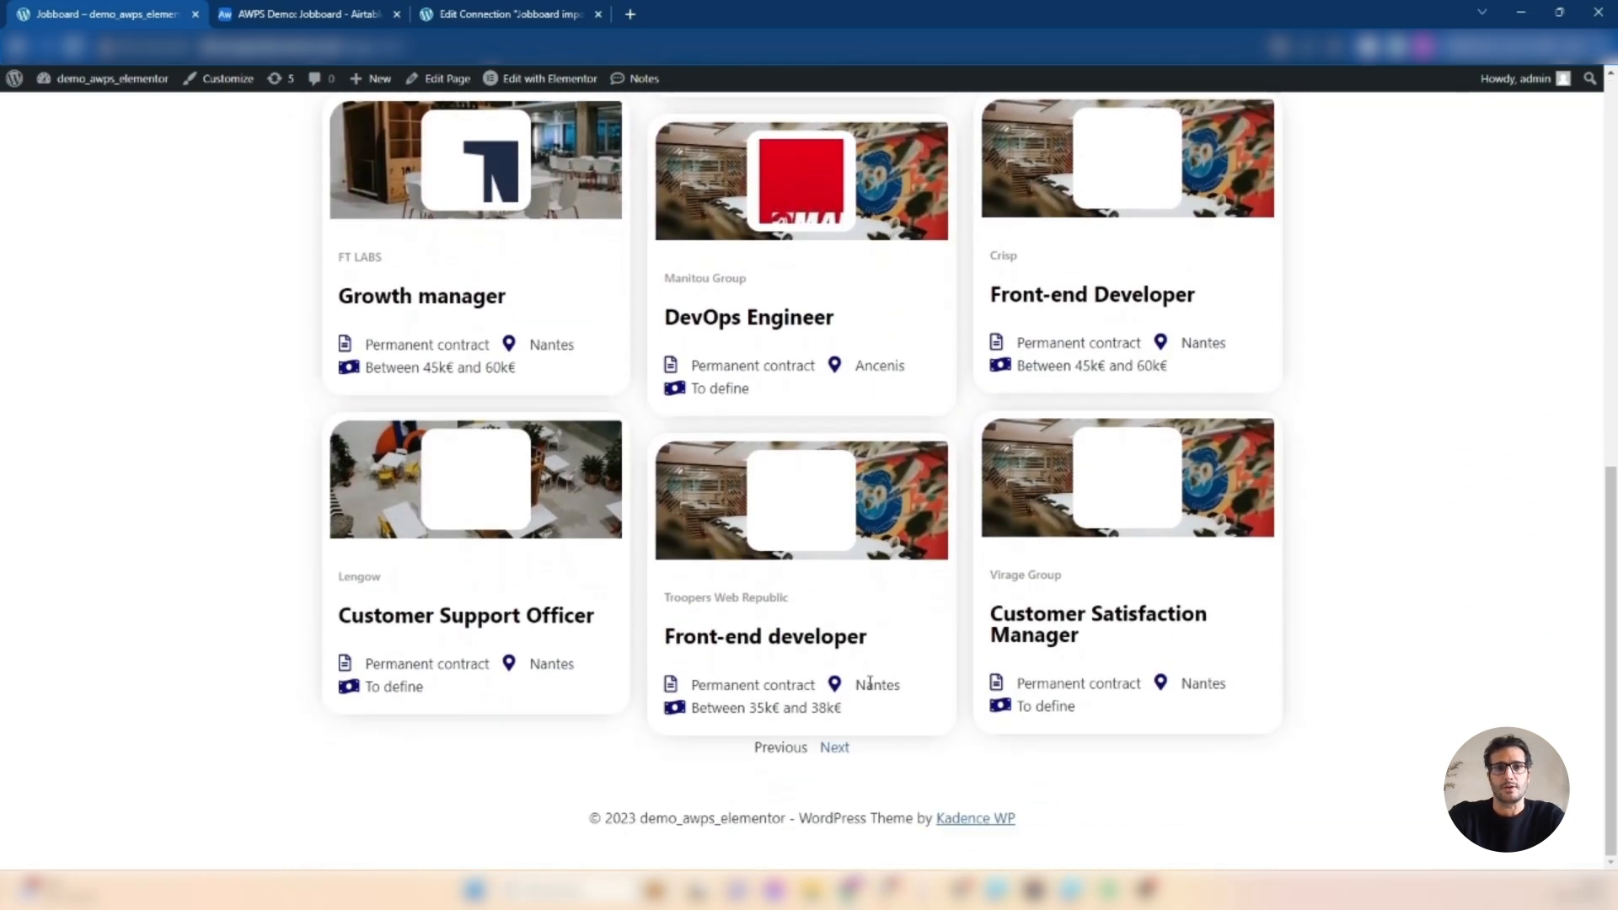